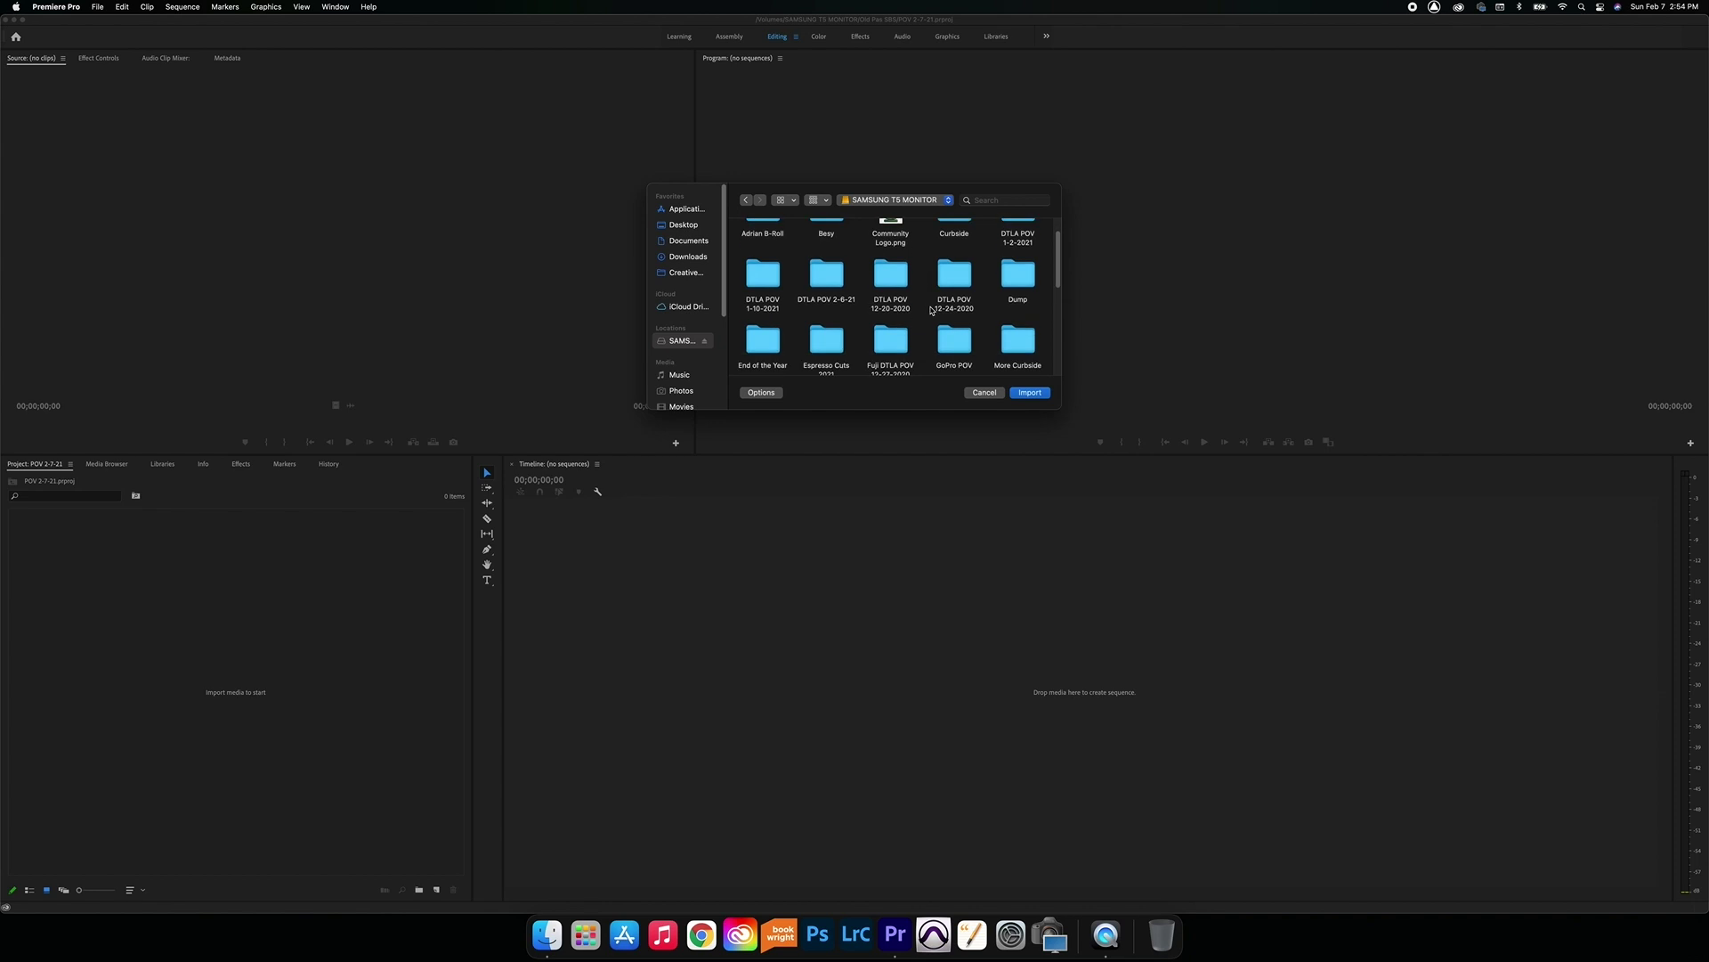
Import the DTLA POV 2-6-21 folder from the SAMSUNG T5 MONITOR drive into the project.
scroll(935, 312, "down", 3)
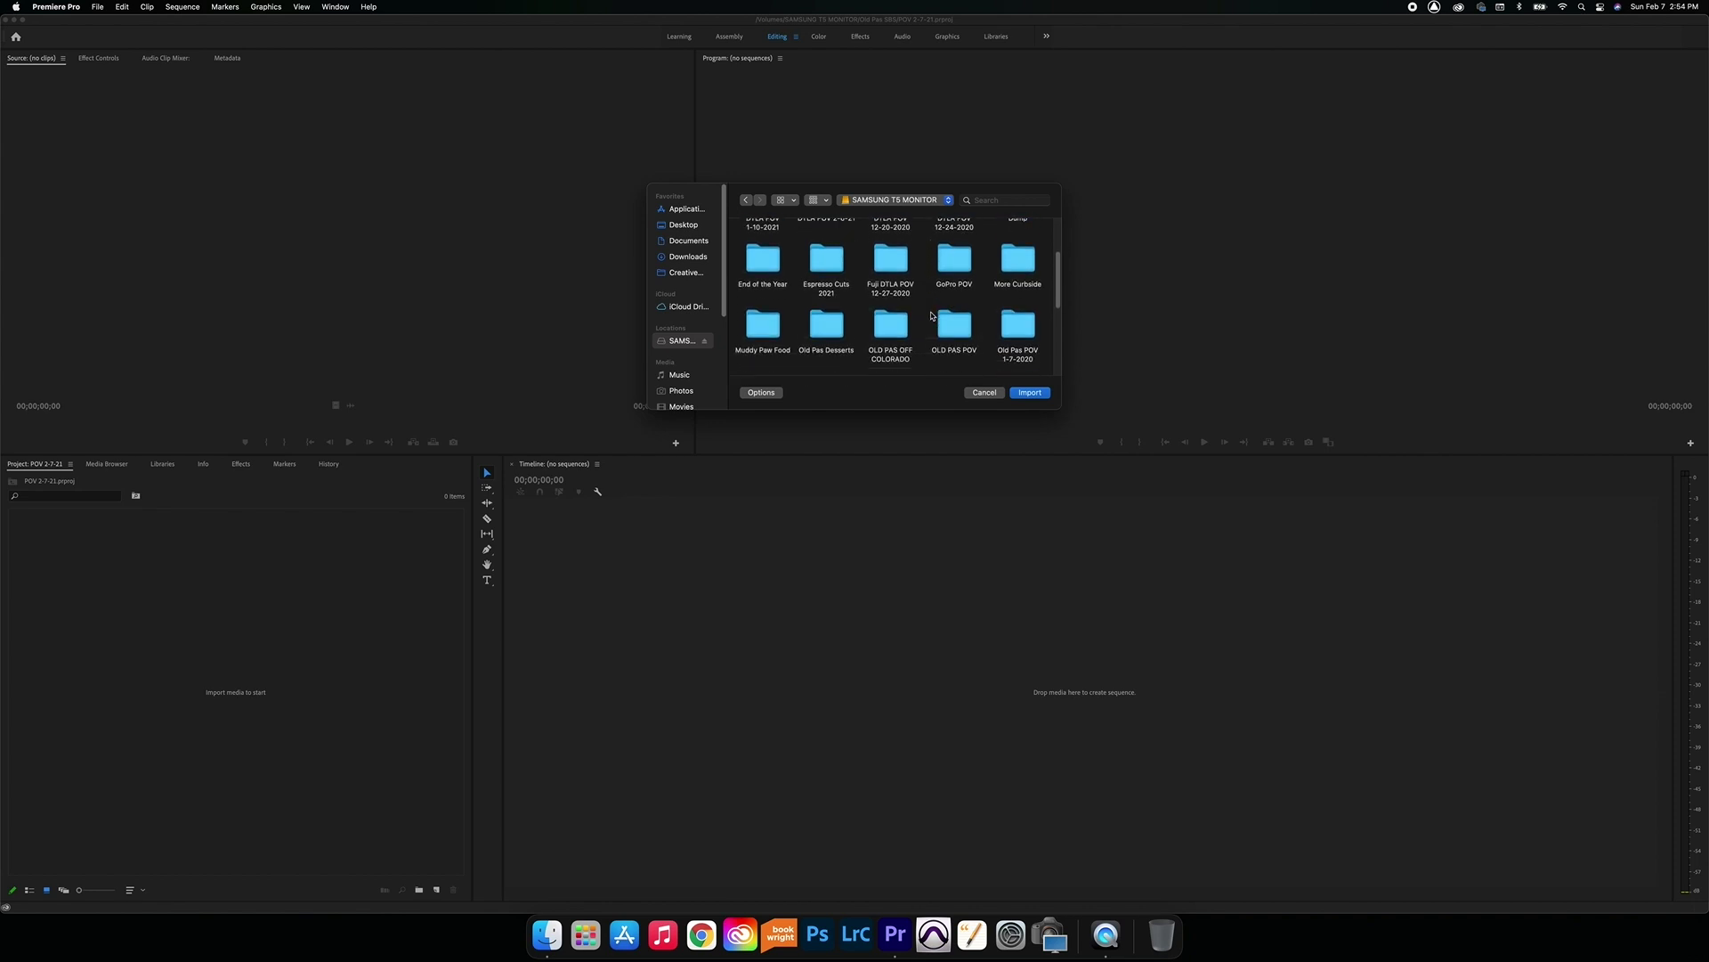
scroll(958, 318, "down", 1)
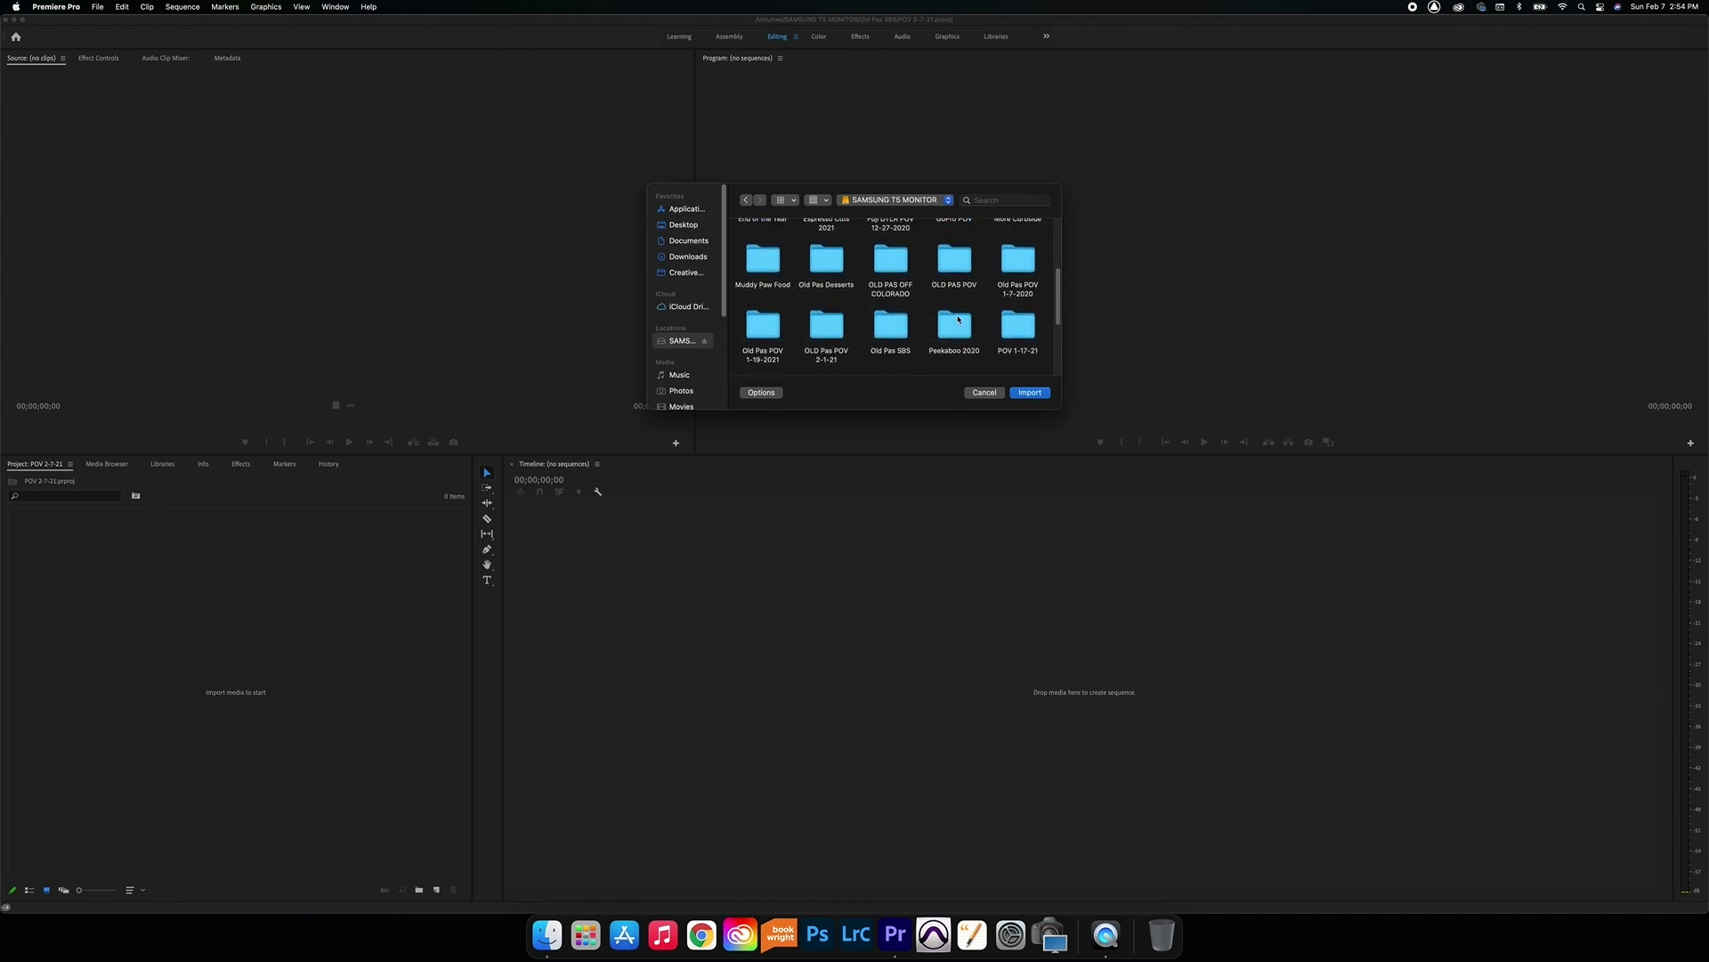
scroll(958, 319, "down", 2)
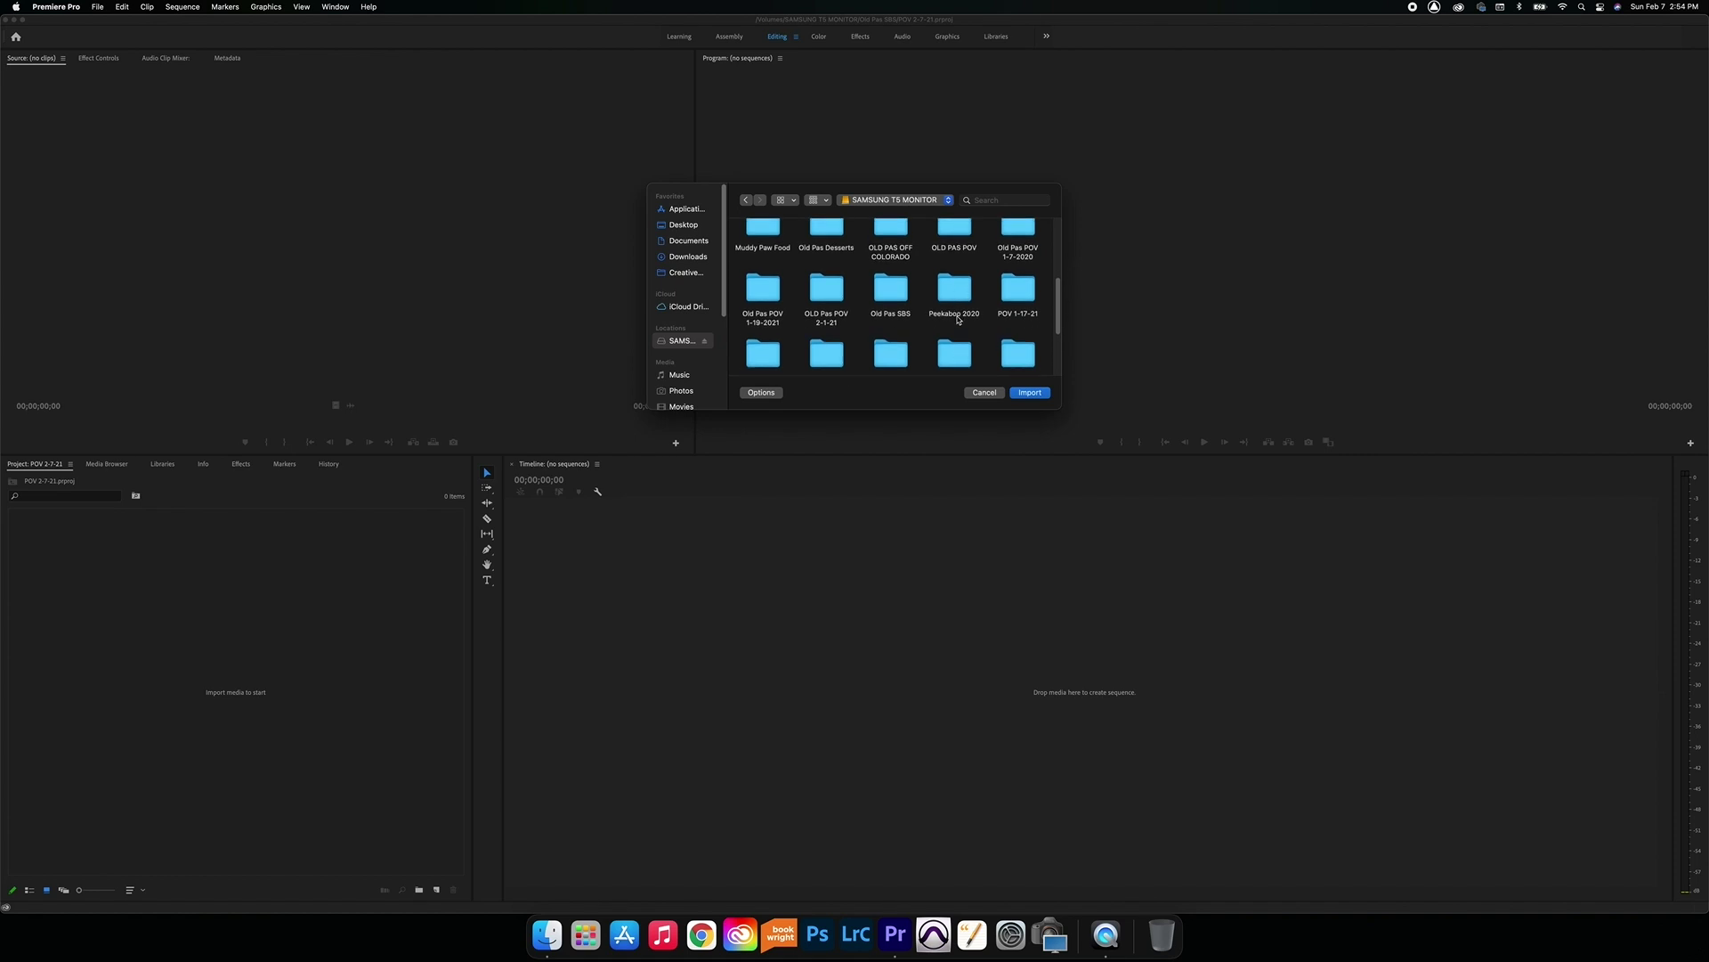
scroll(958, 319, "down", 1)
scroll(958, 318, "up", 10)
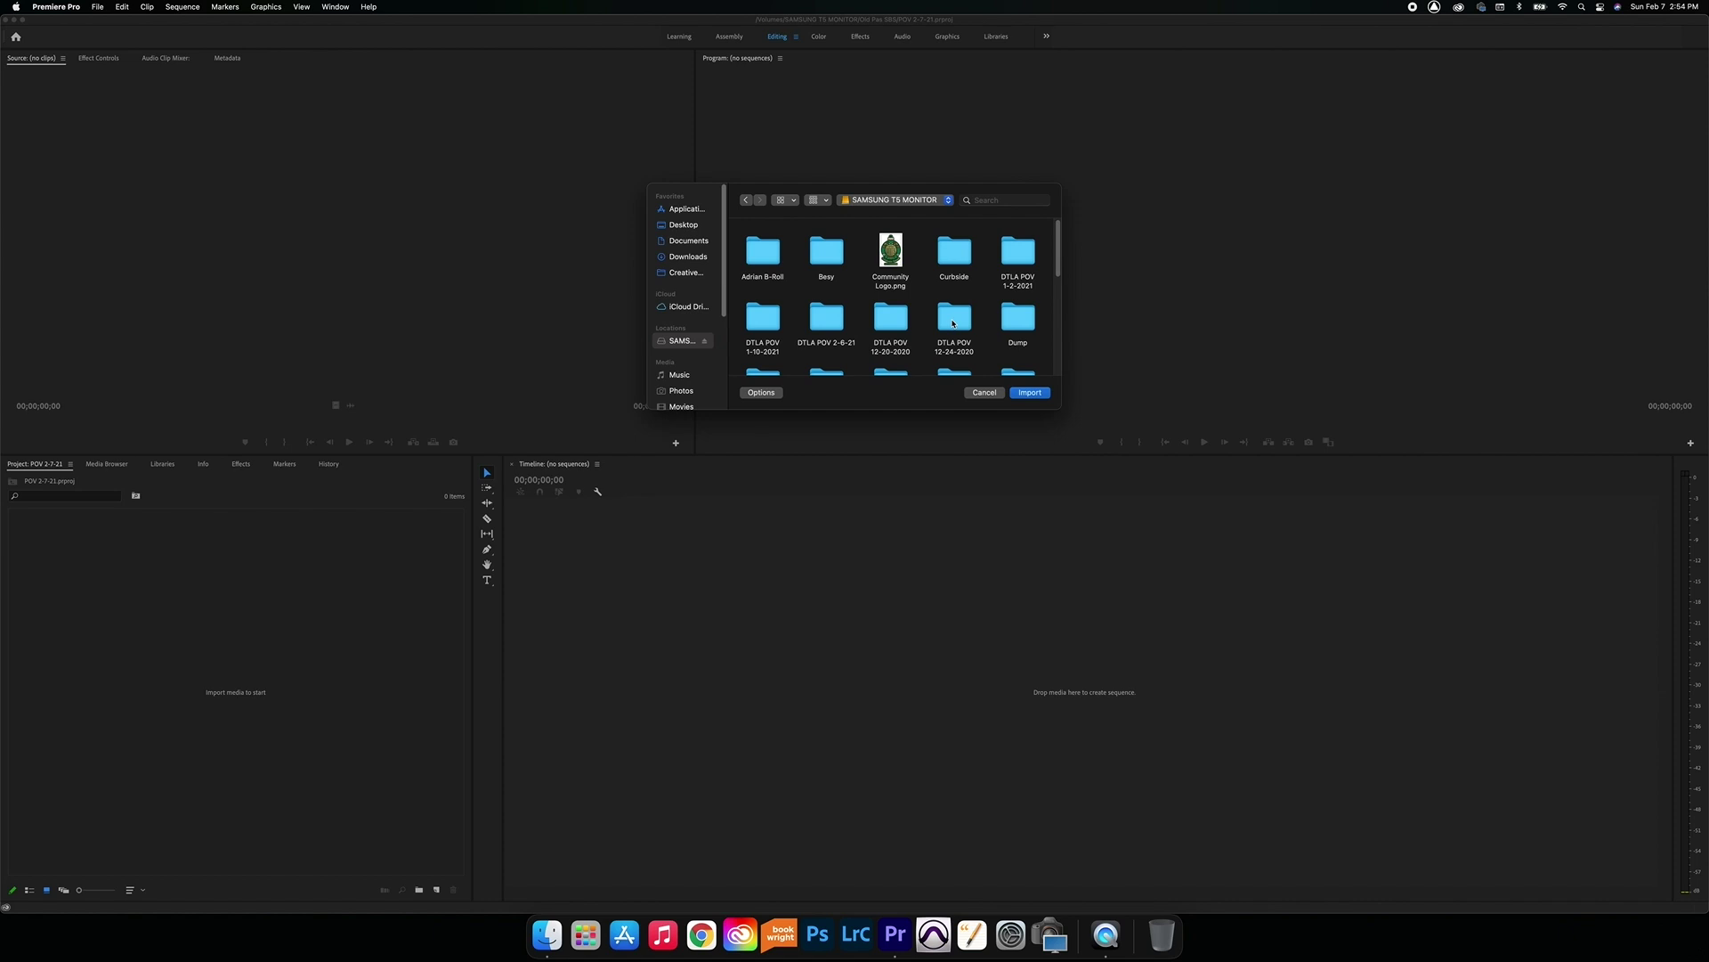
left_click(831, 320)
left_click(1015, 392)
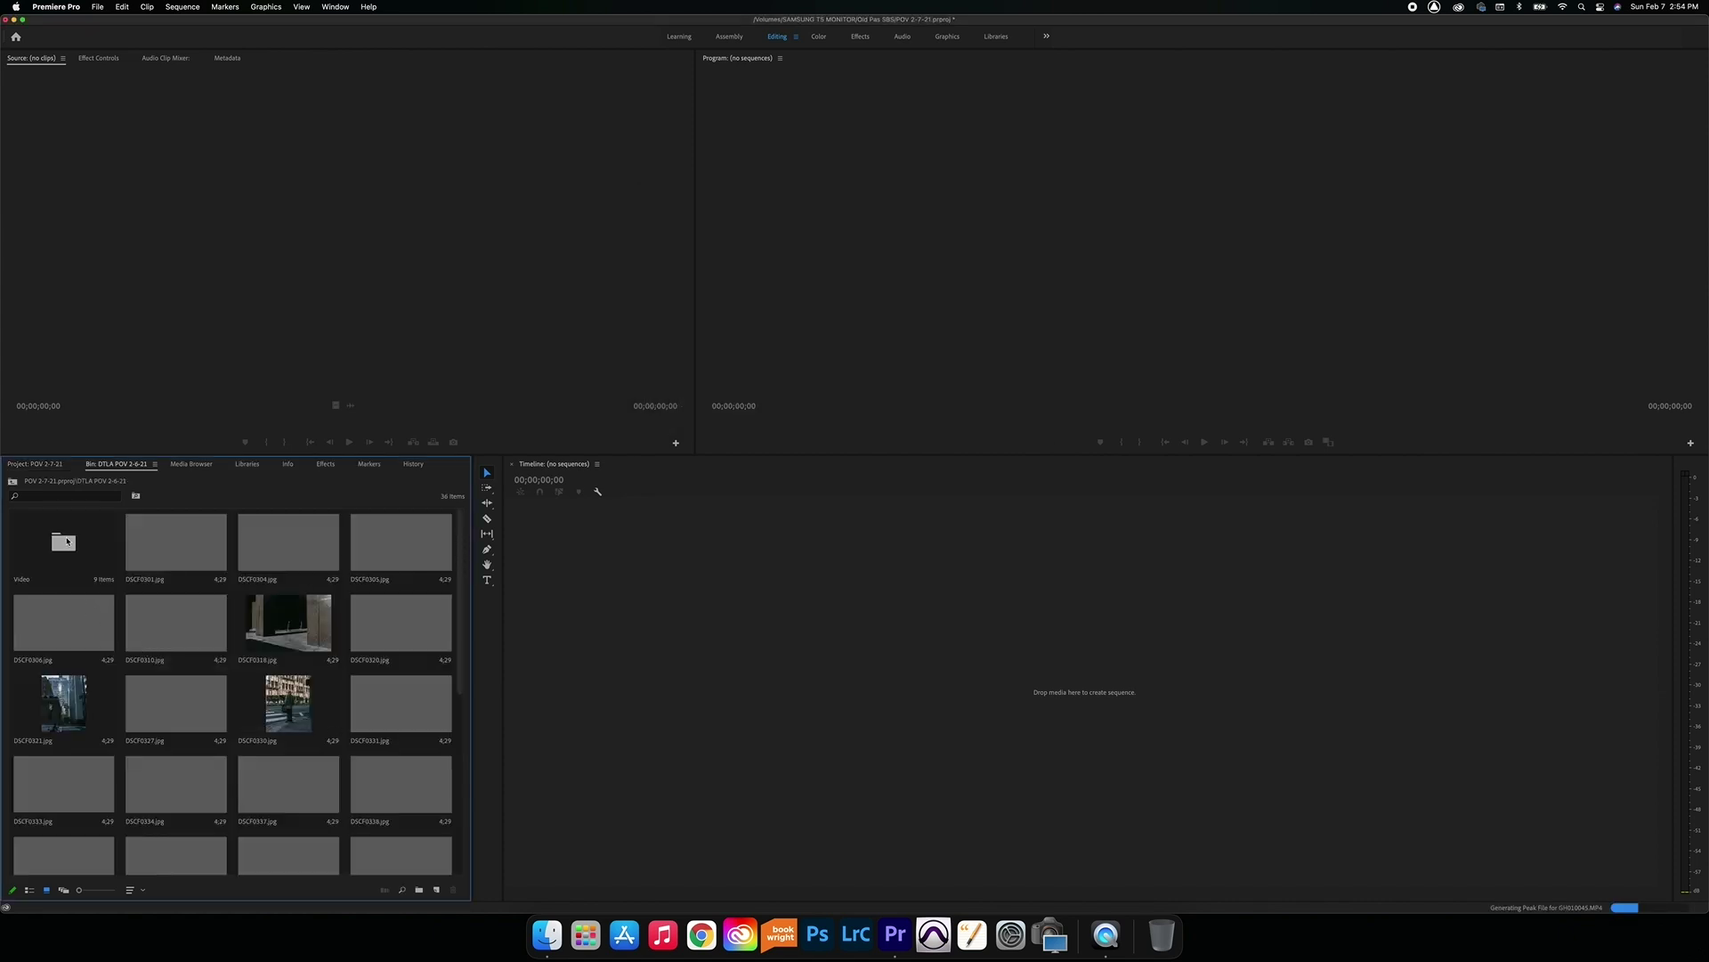
Create a sequence from only the video of GH010045.MP4 in the Video bin and move the playhead to 00:01:55:16.
double_click(67, 540)
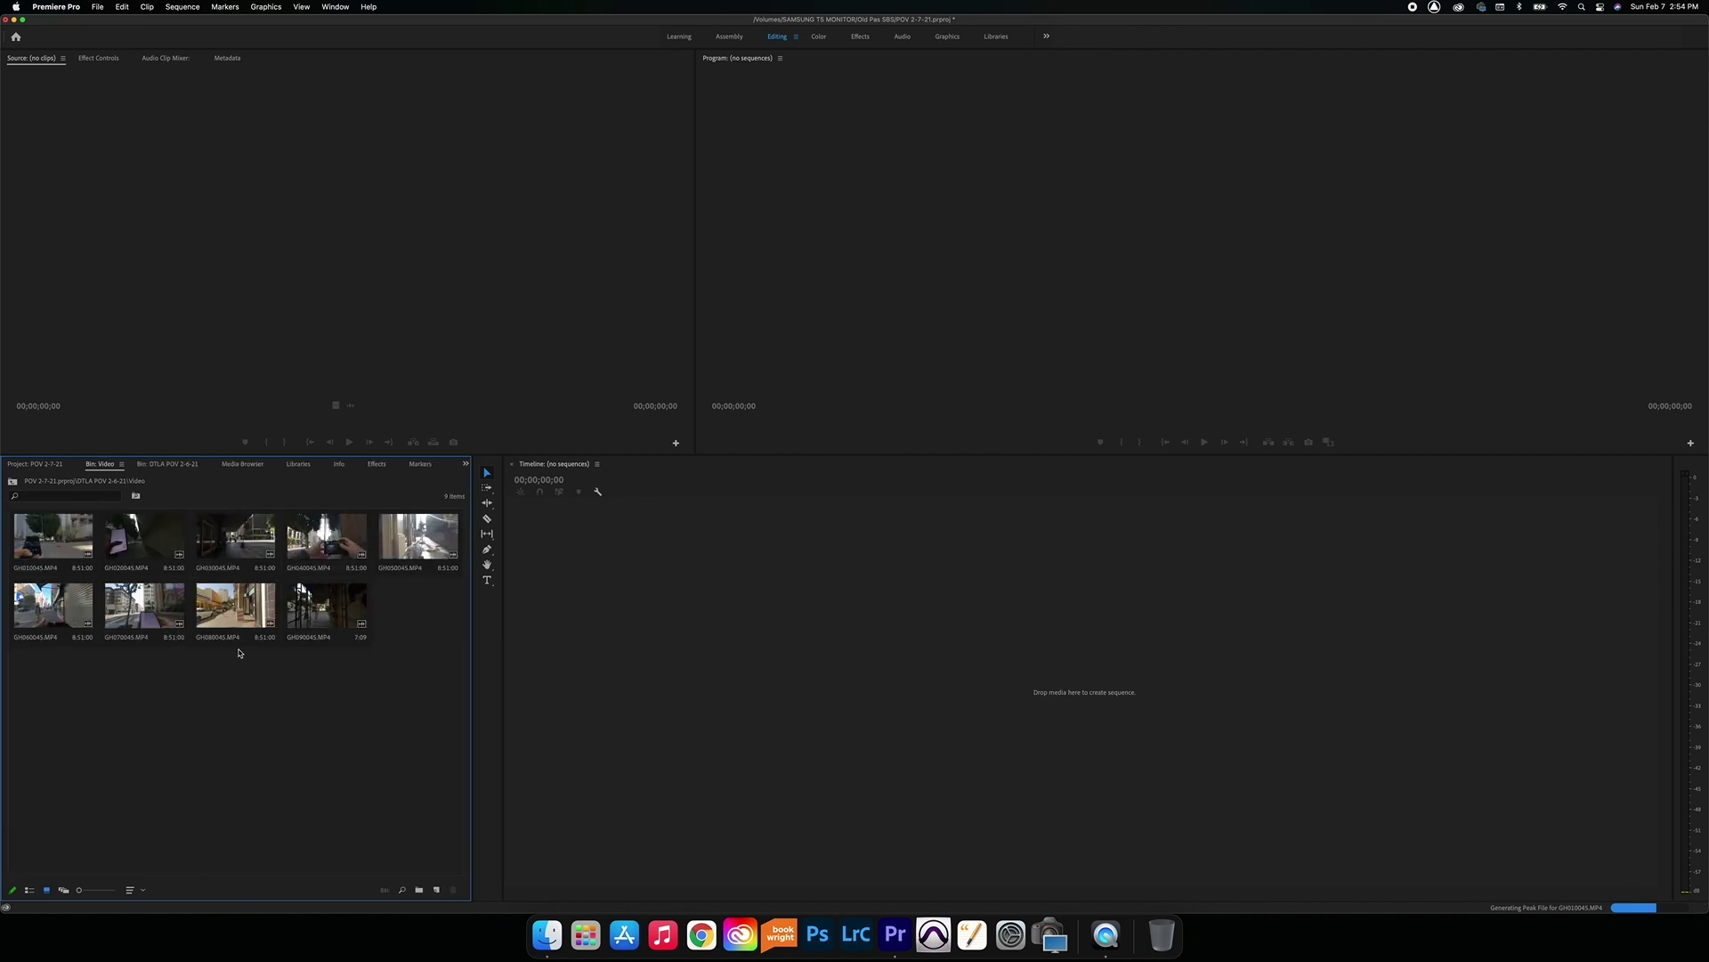
double_click(61, 550)
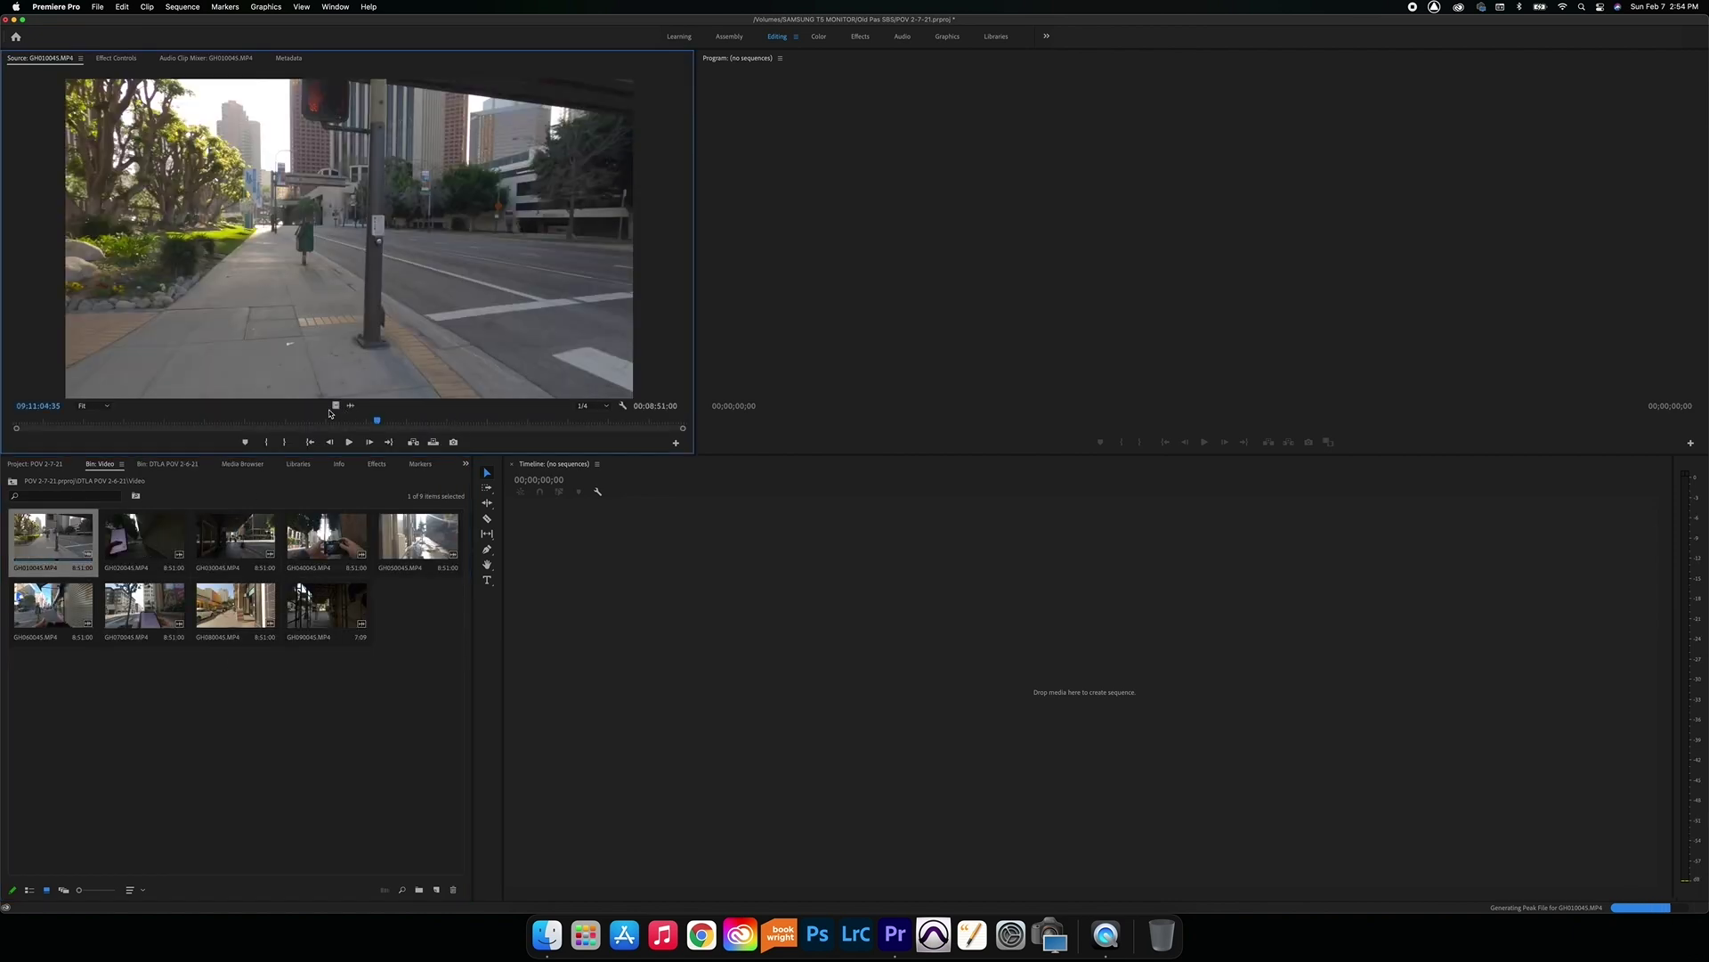
left_click_drag(332, 407, 1024, 673)
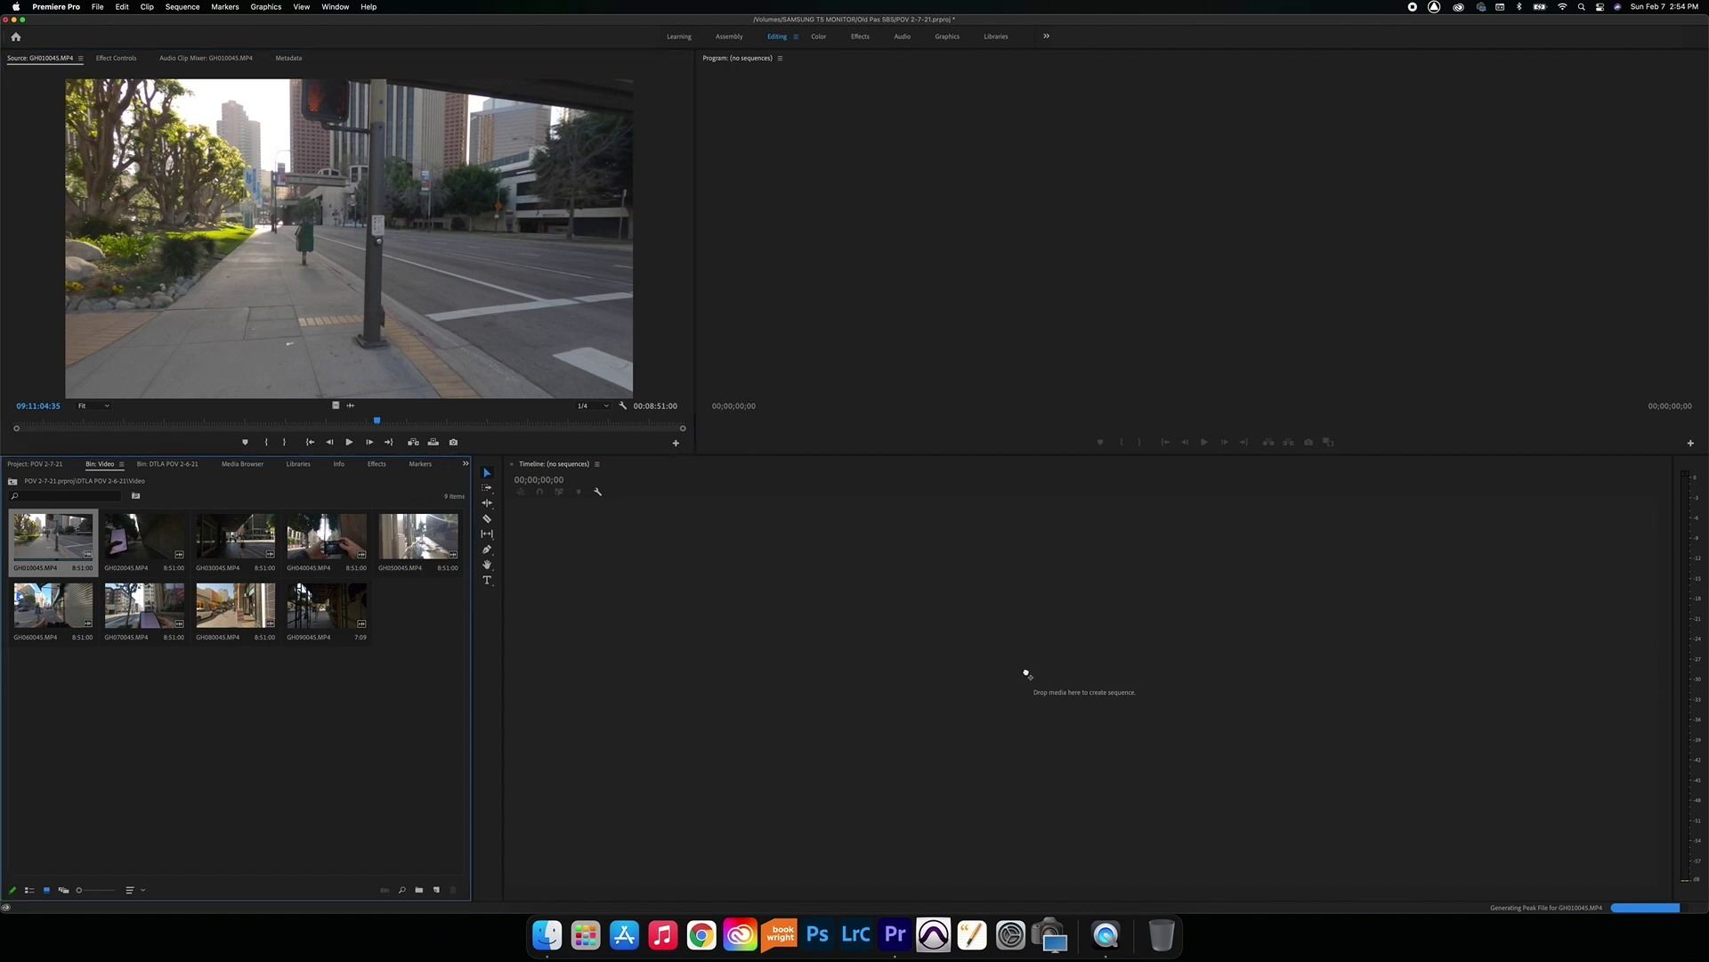
left_click_drag(787, 485, 744, 534)
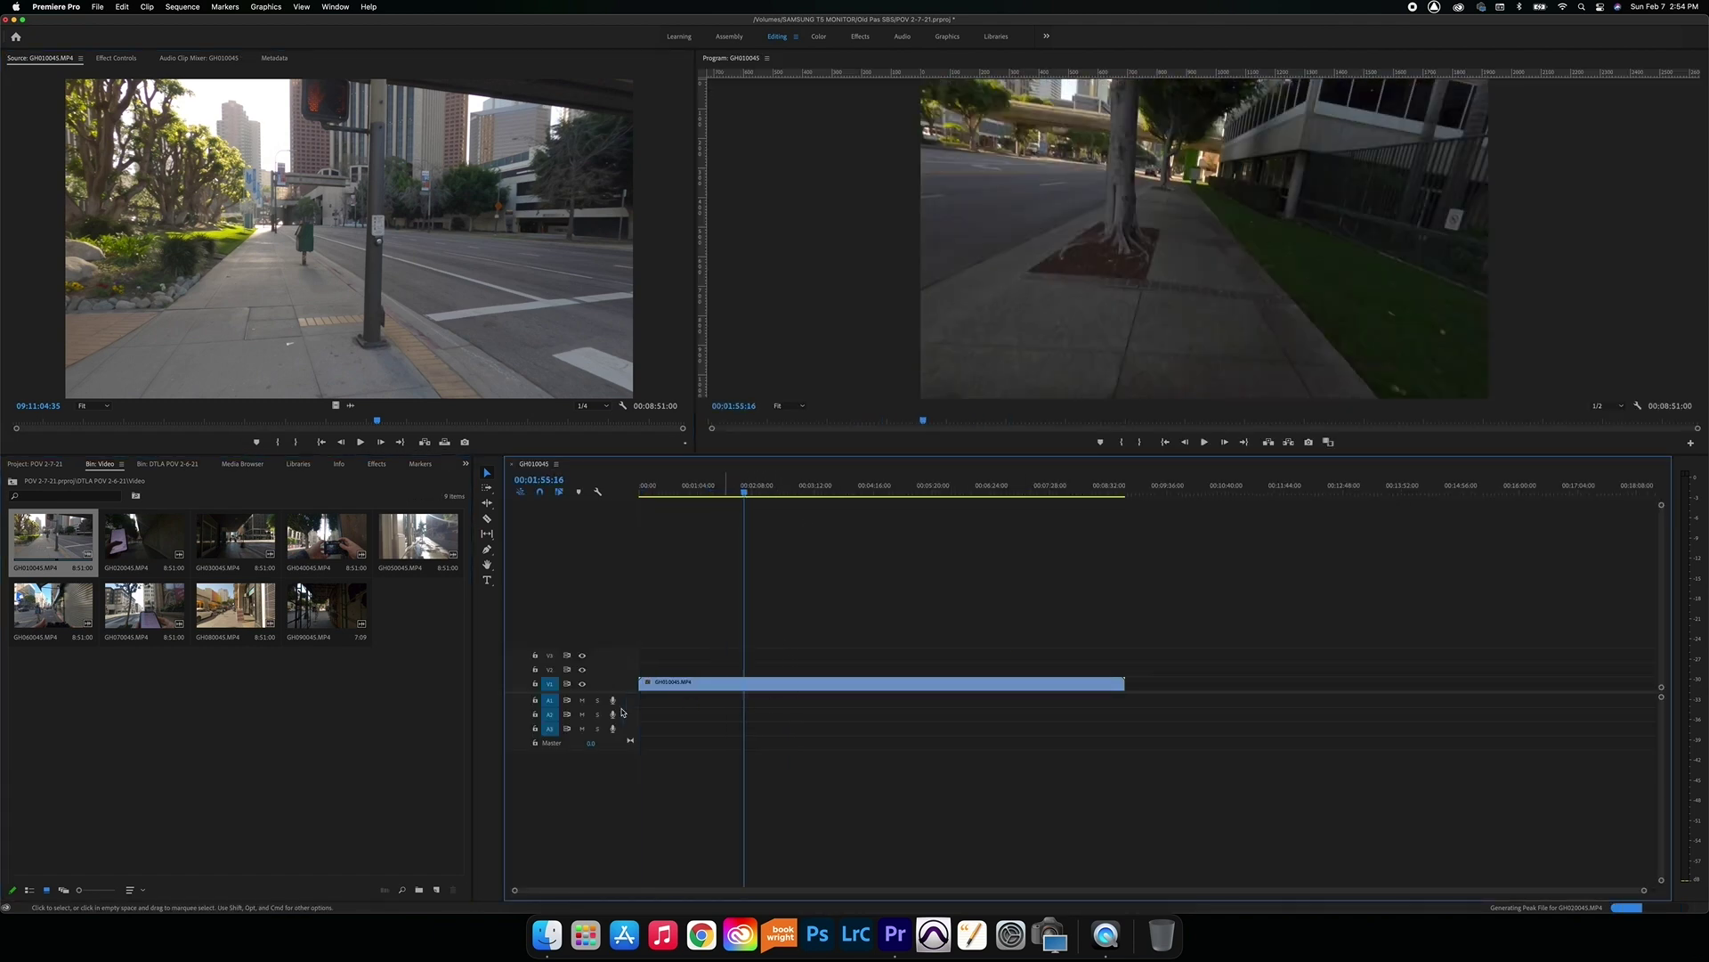
Create a 1920 × 1080 adjustment layer and lay it on track V2 above the footage, extended to about 00:15:39:33.
left_click(462, 888)
left_click(437, 891)
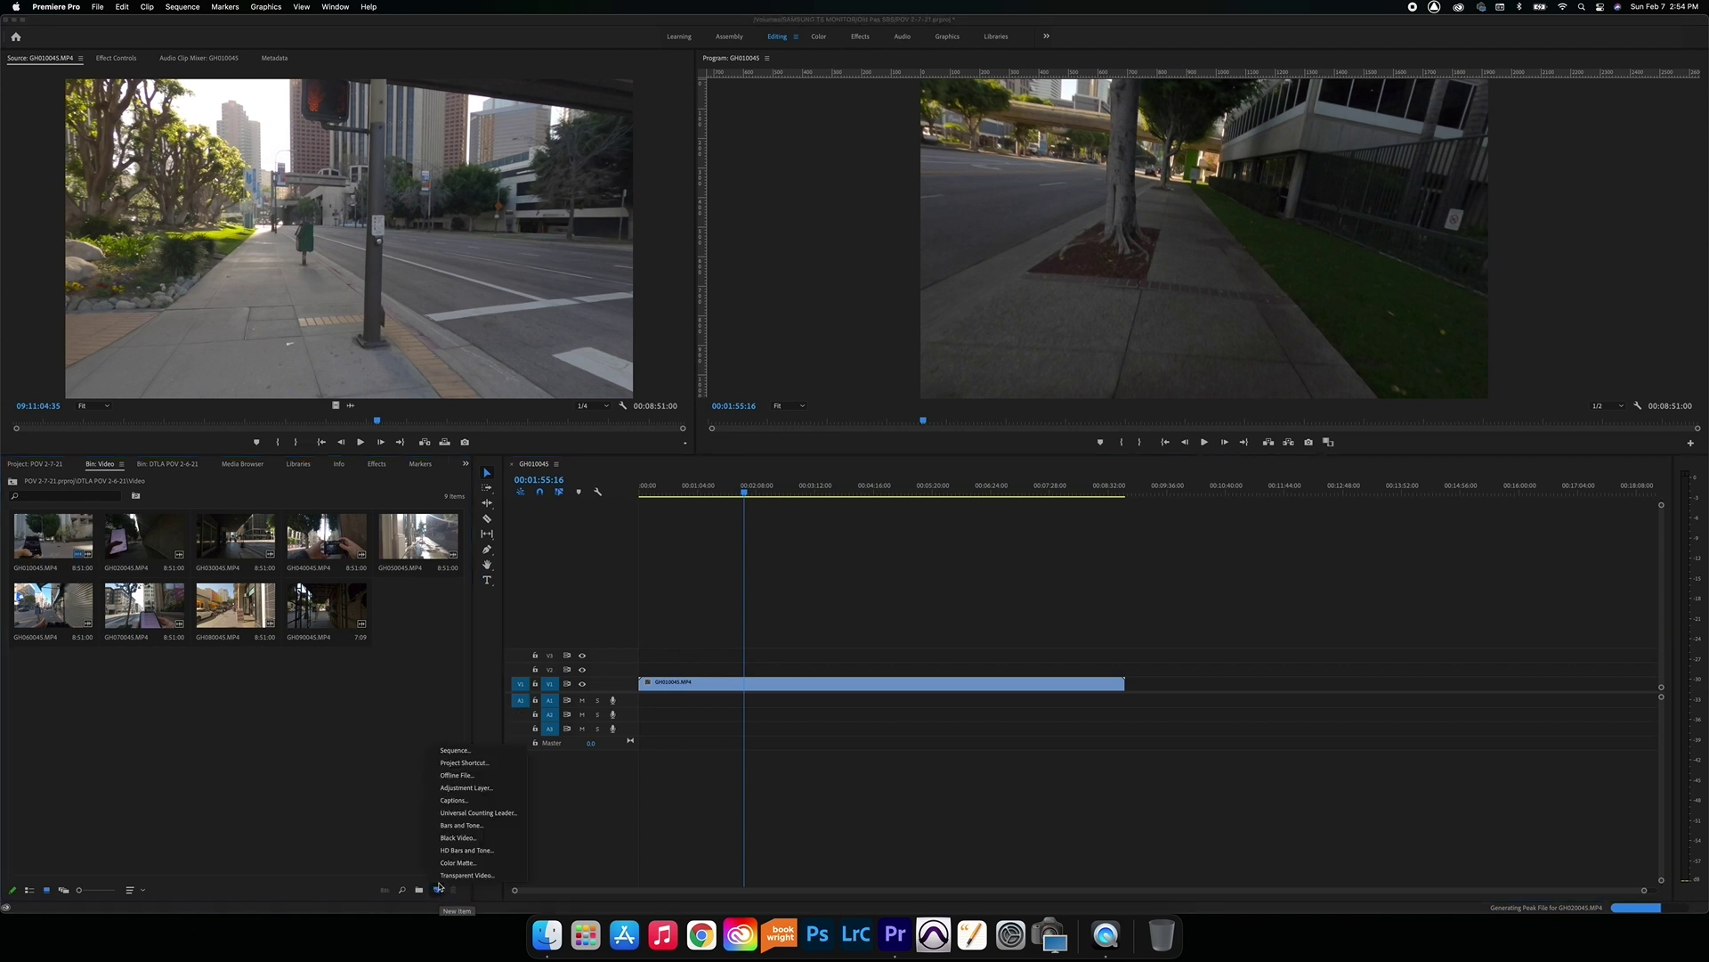
left_click(456, 791)
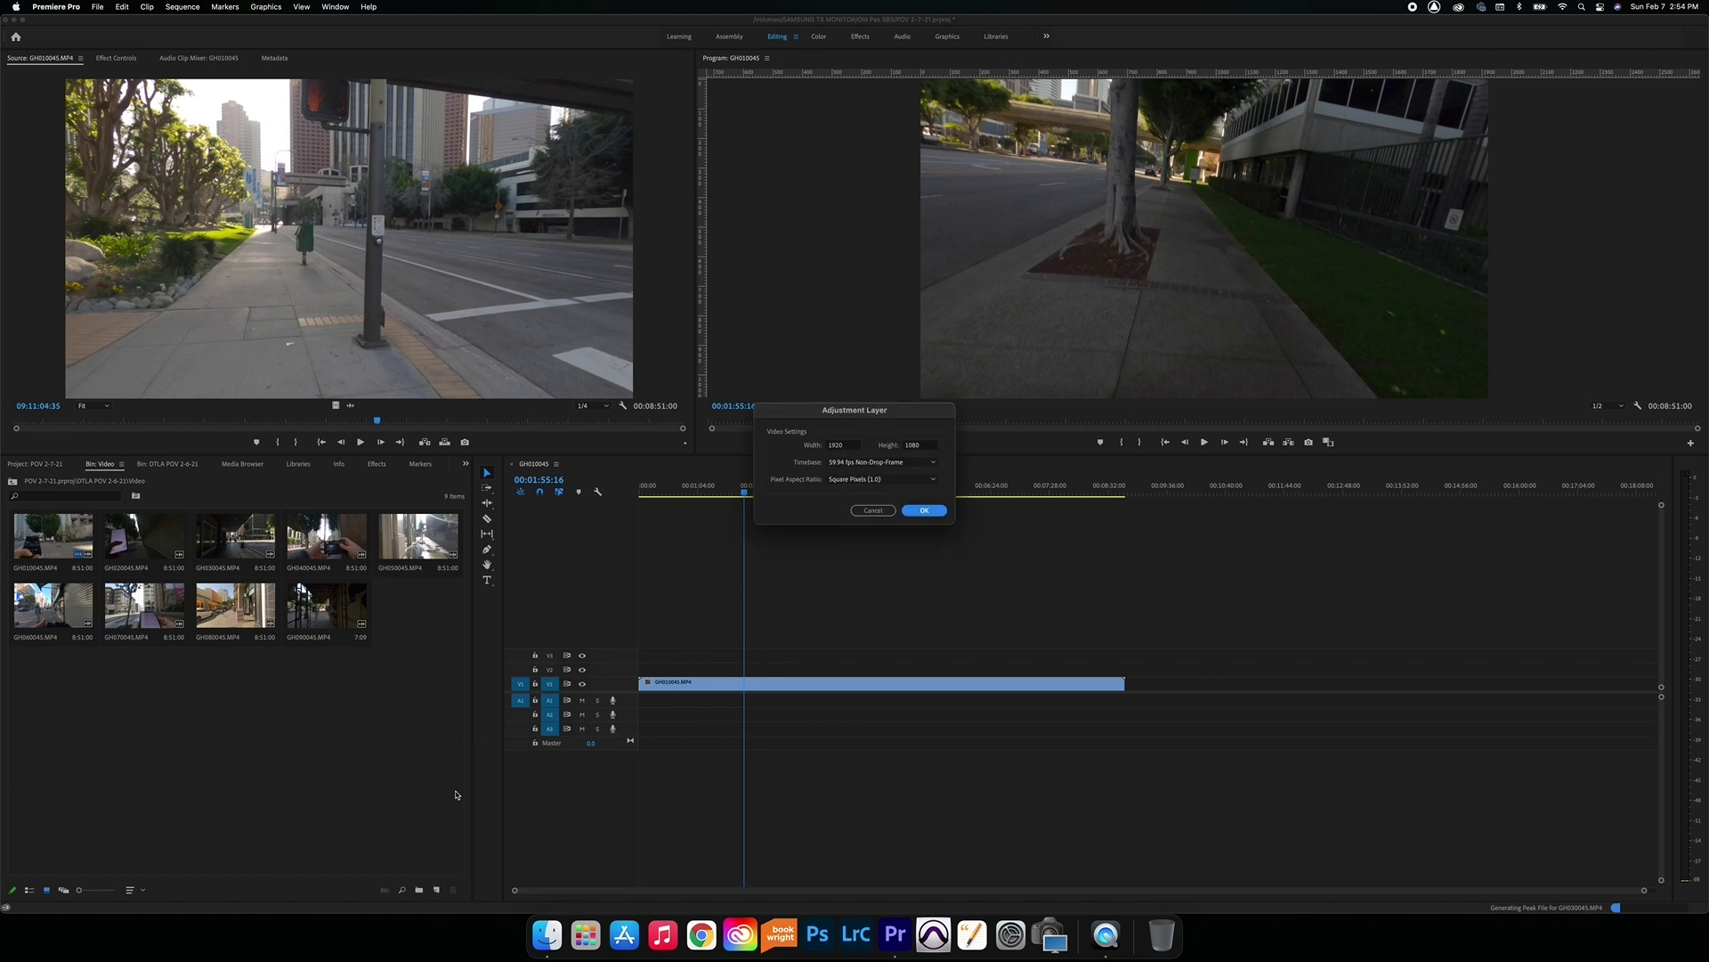
key("Return")
left_click_drag(579, 643, 643, 668)
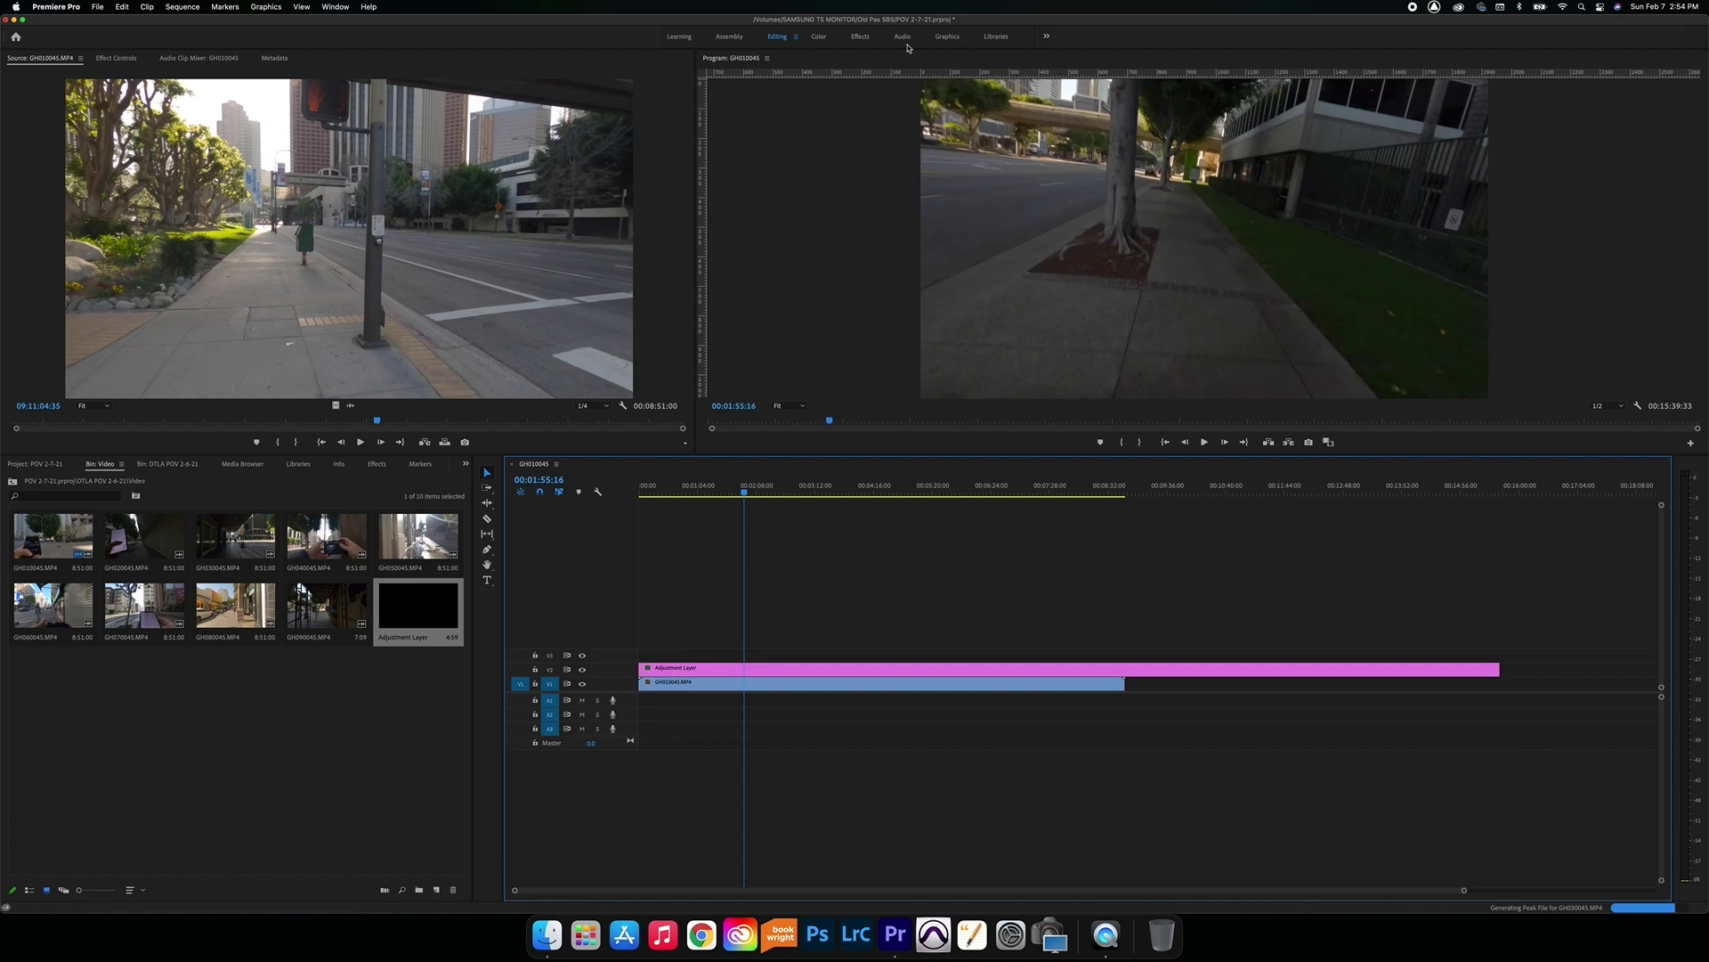
Apply the creative look Fuji ETERNA 250D Fuji 3510 (by Adobe) to the adjustment layer at an intensity of 30.
left_click(817, 37)
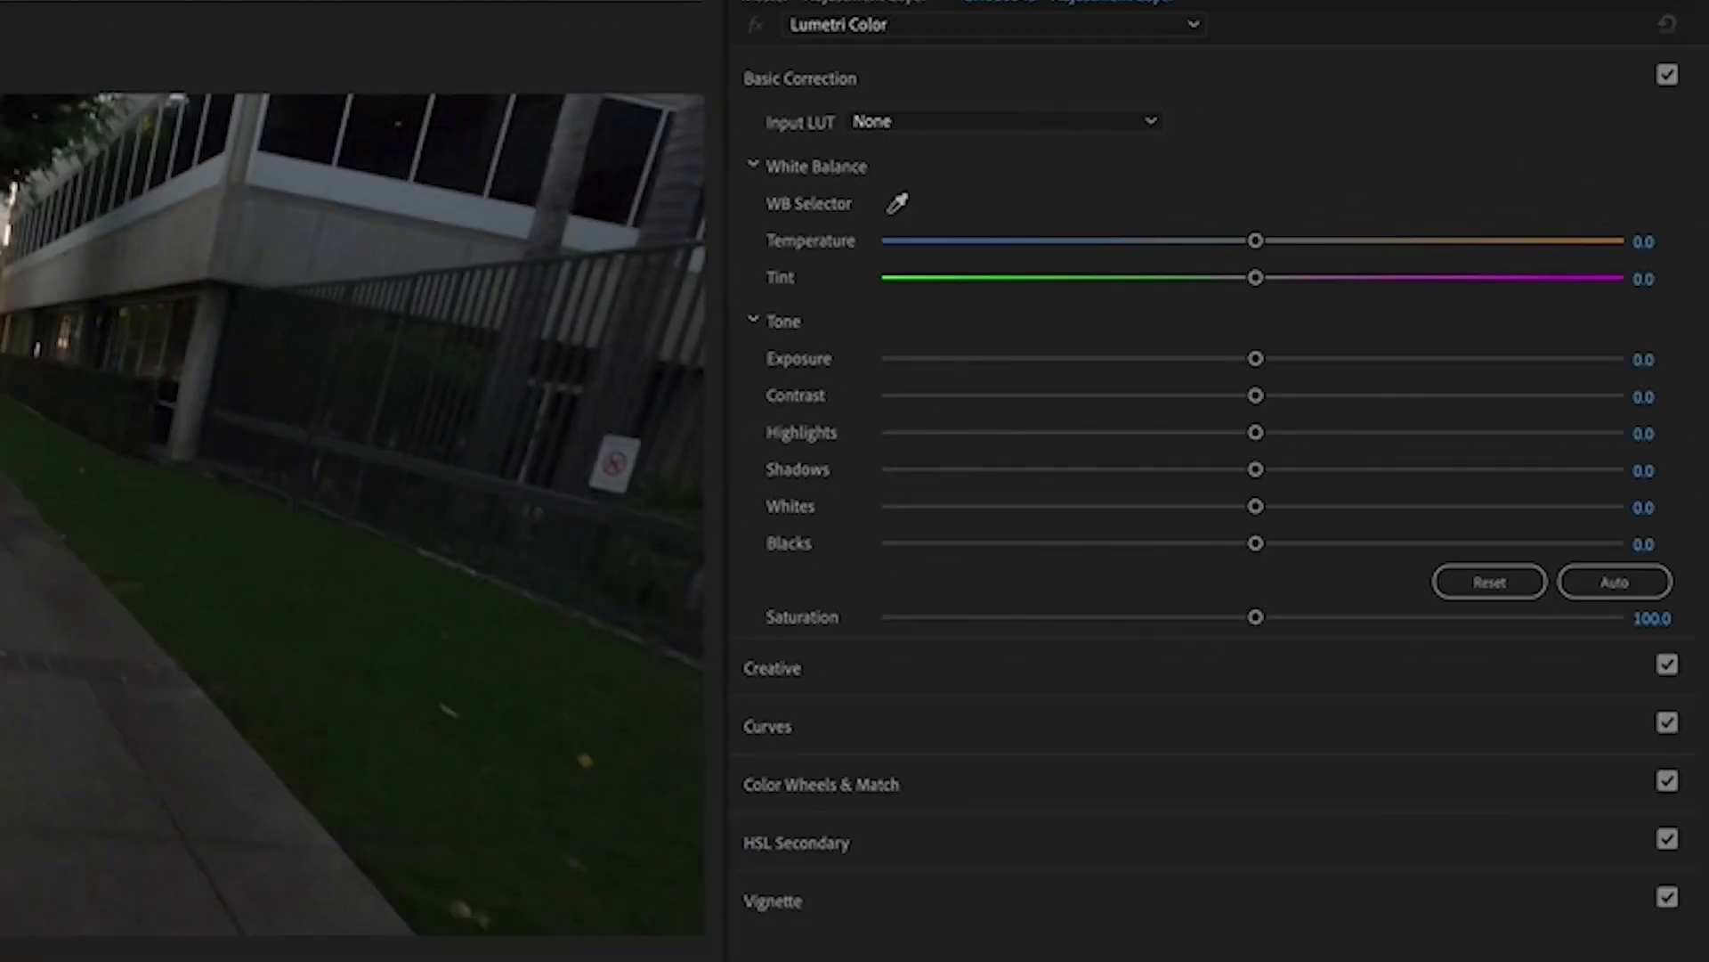
left_click(955, 678)
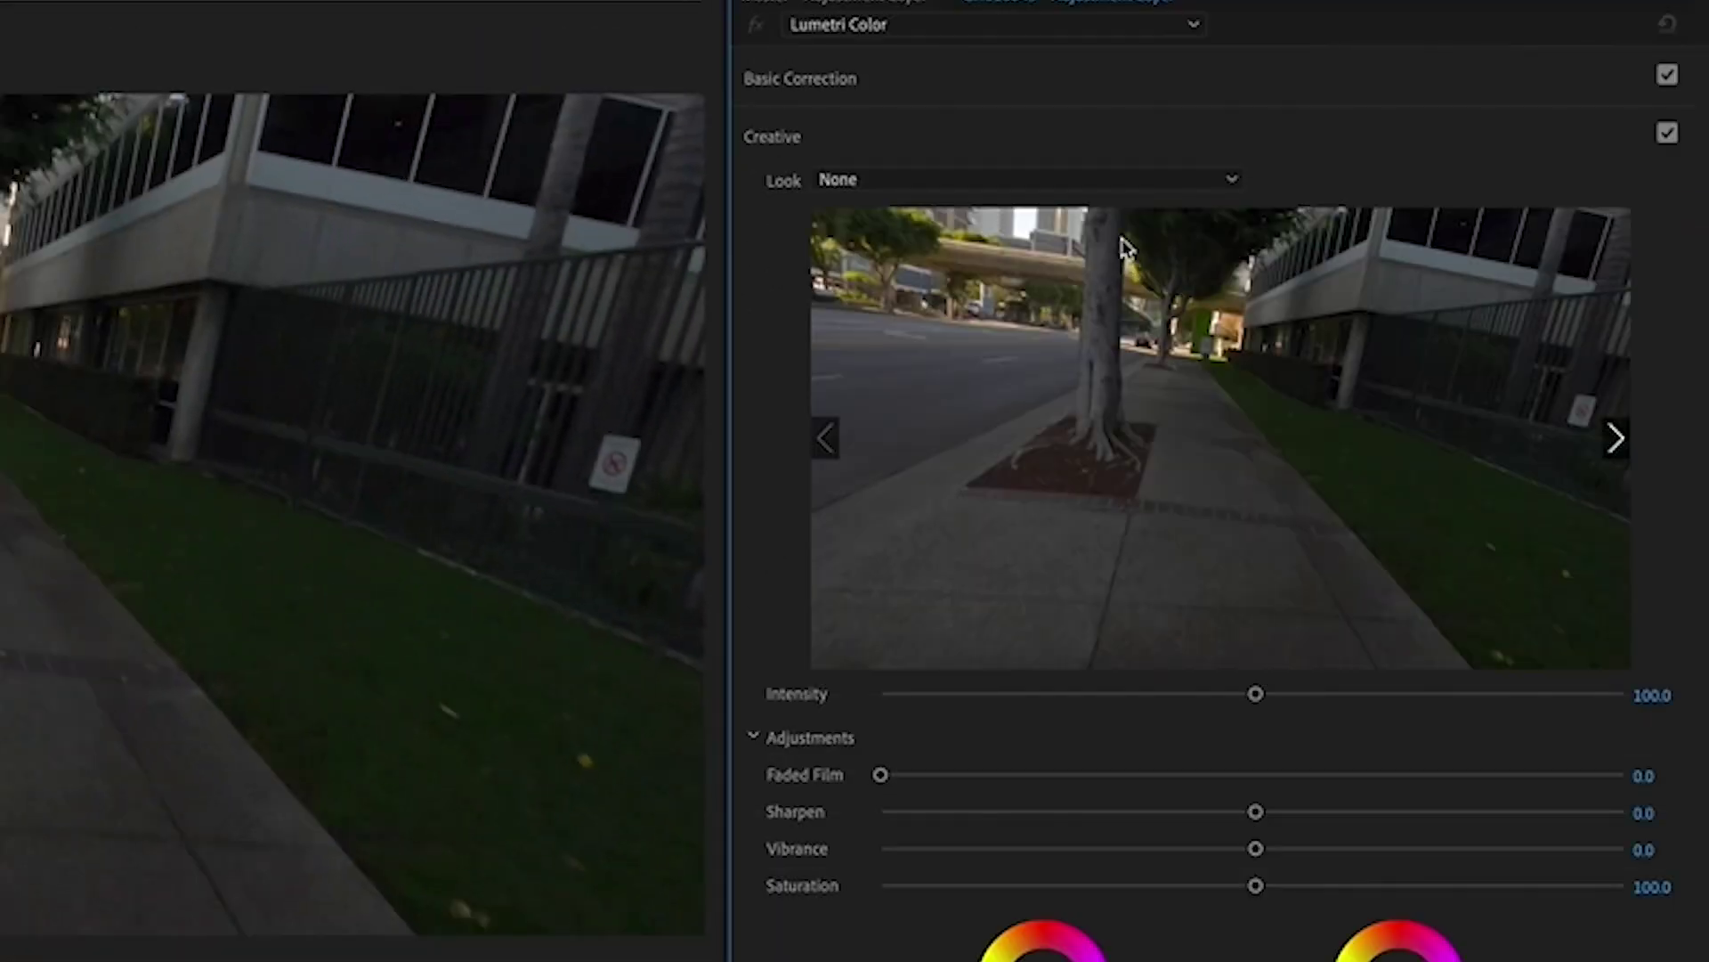
left_click(1084, 178)
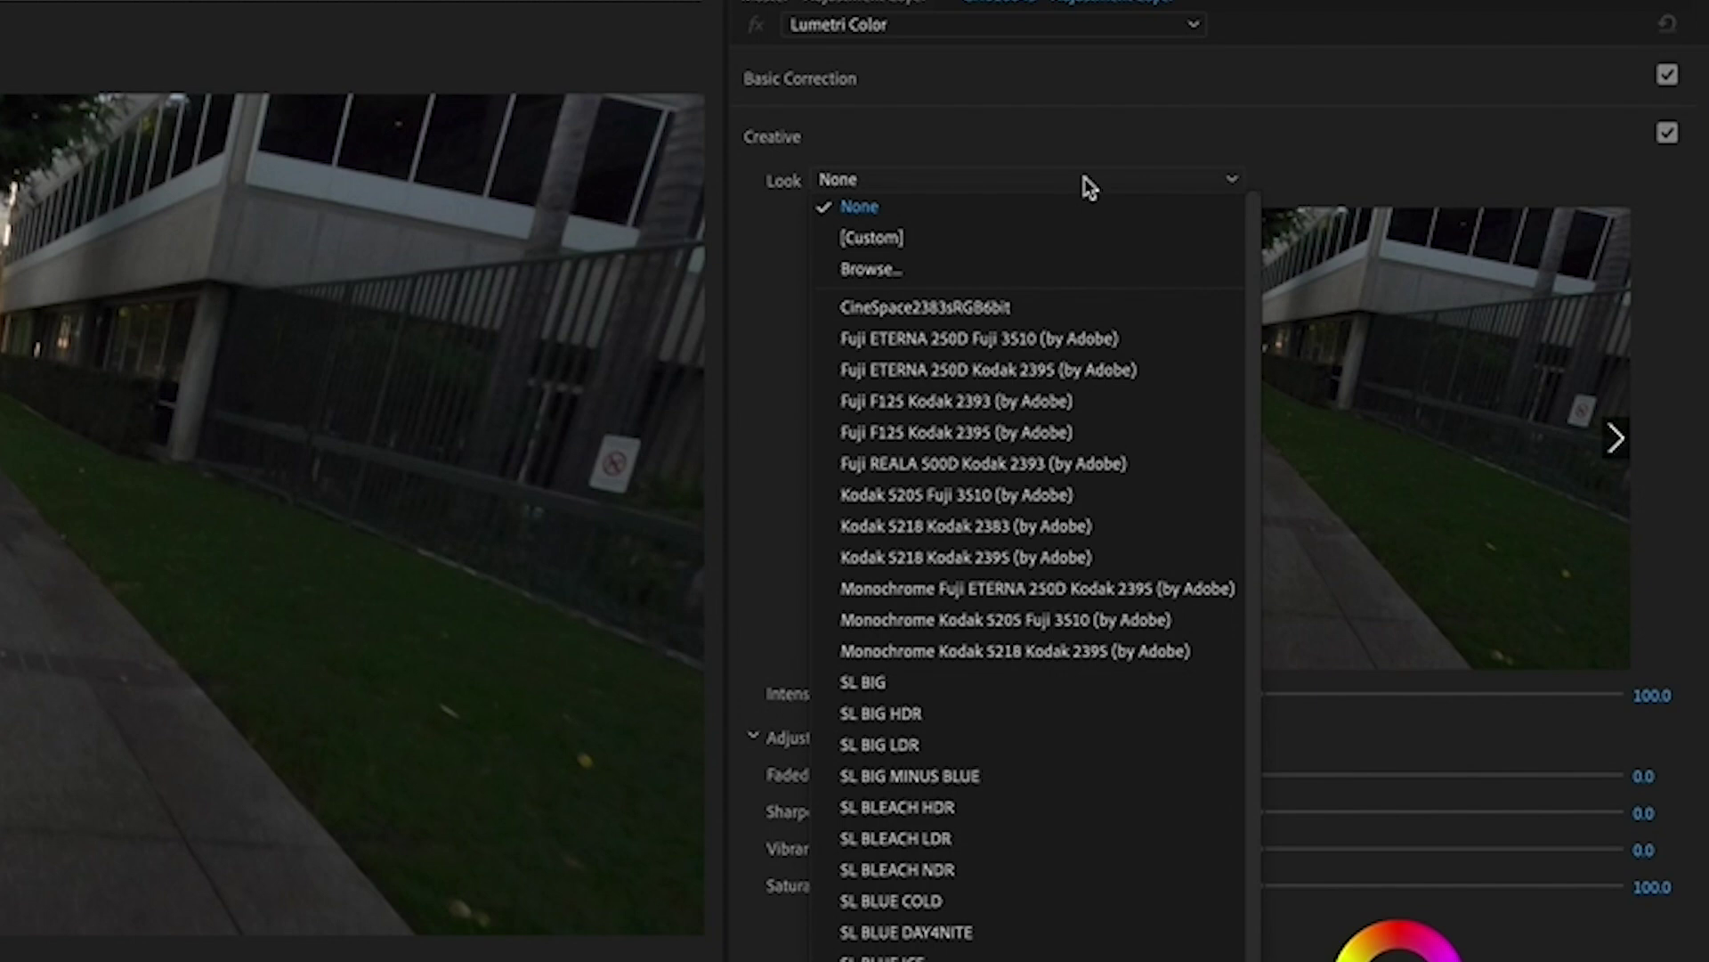
left_click(989, 341)
left_click(1656, 694)
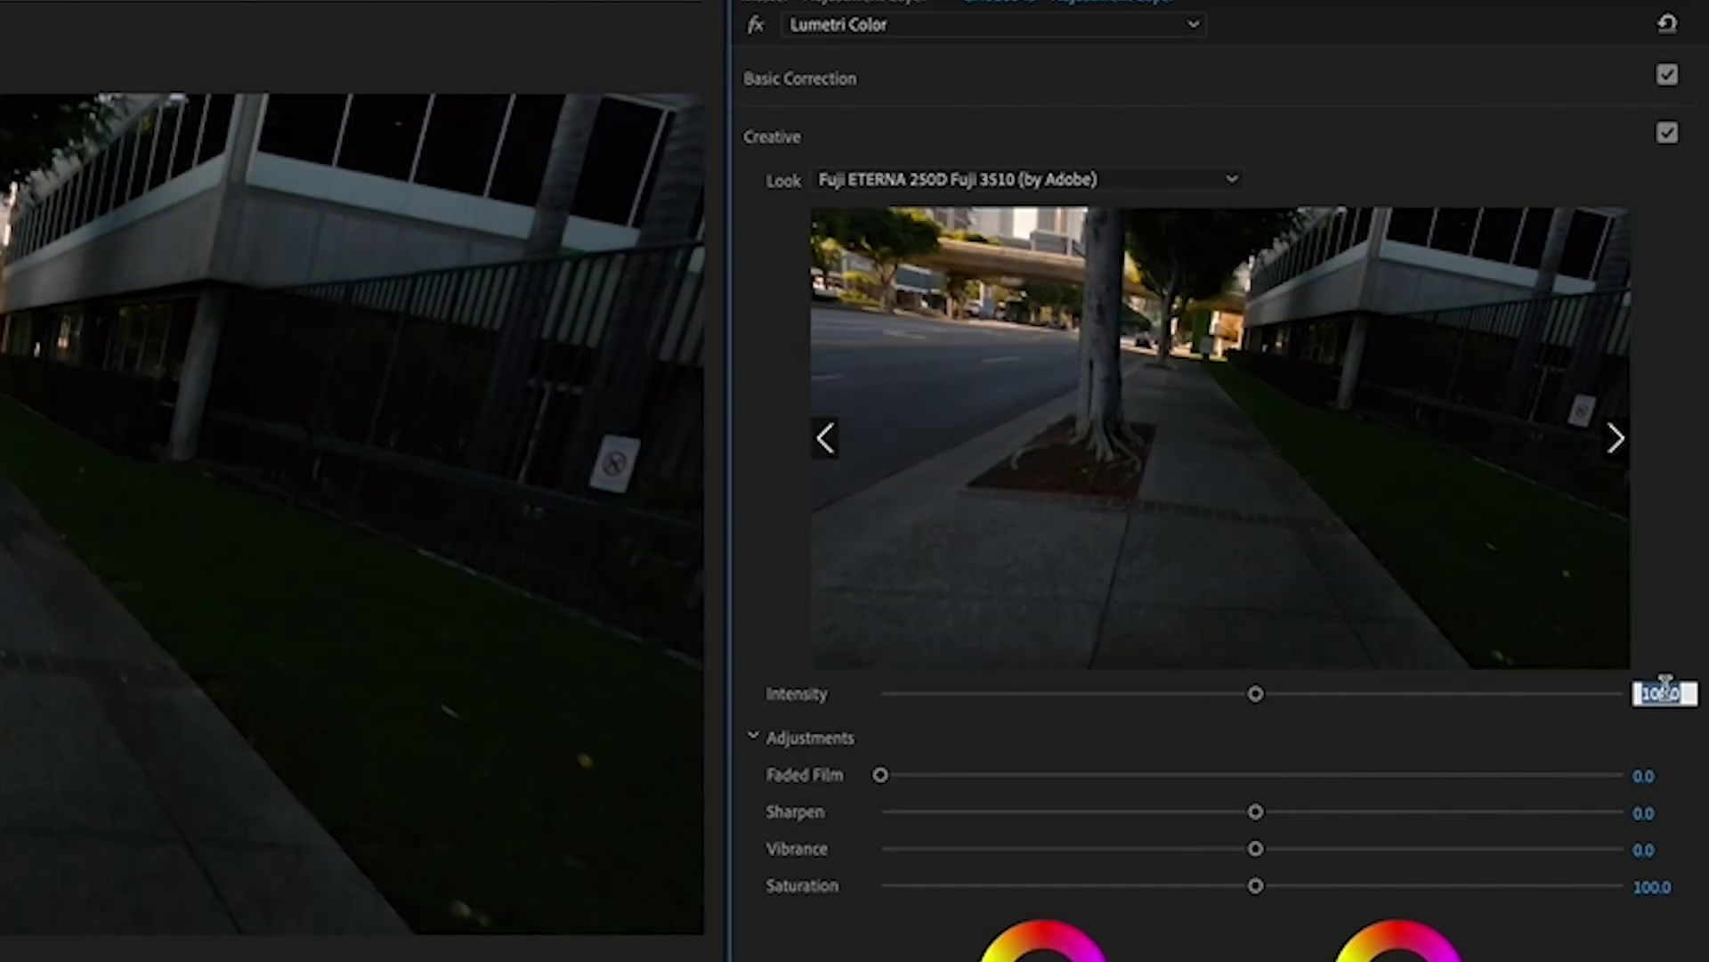
type("30")
key("Return")
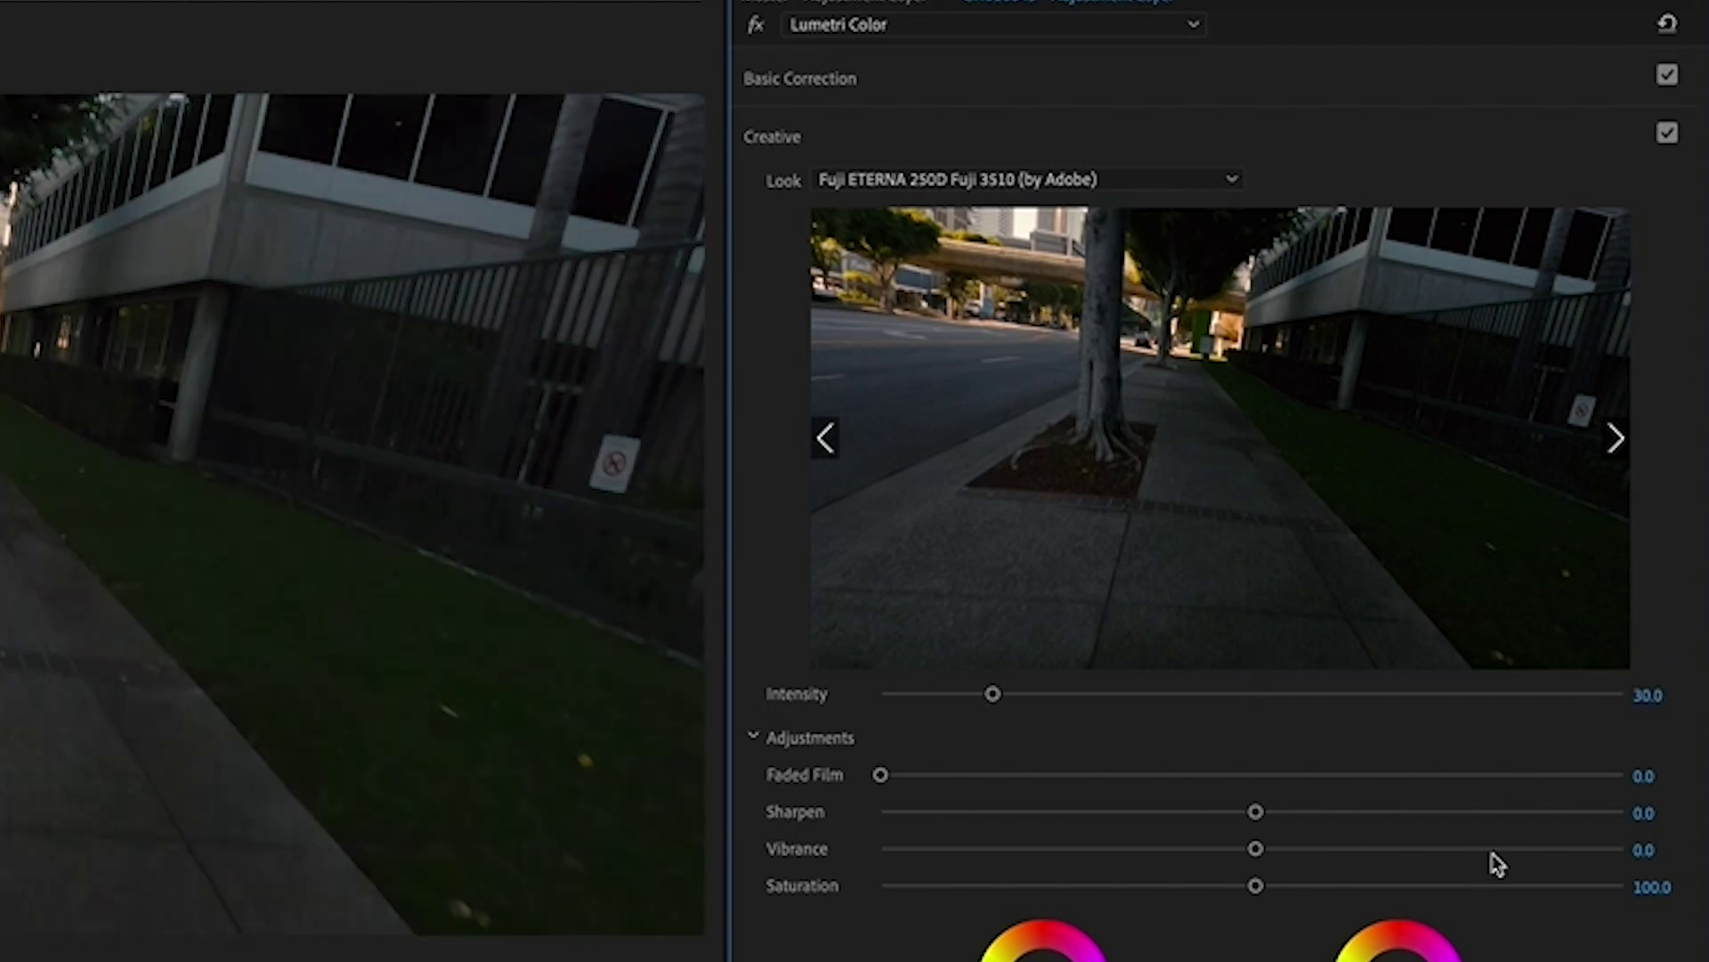
Set the adjustment layer's creative Sharpen to 3 and Vibrance to 5.
left_click(1651, 811)
type("3")
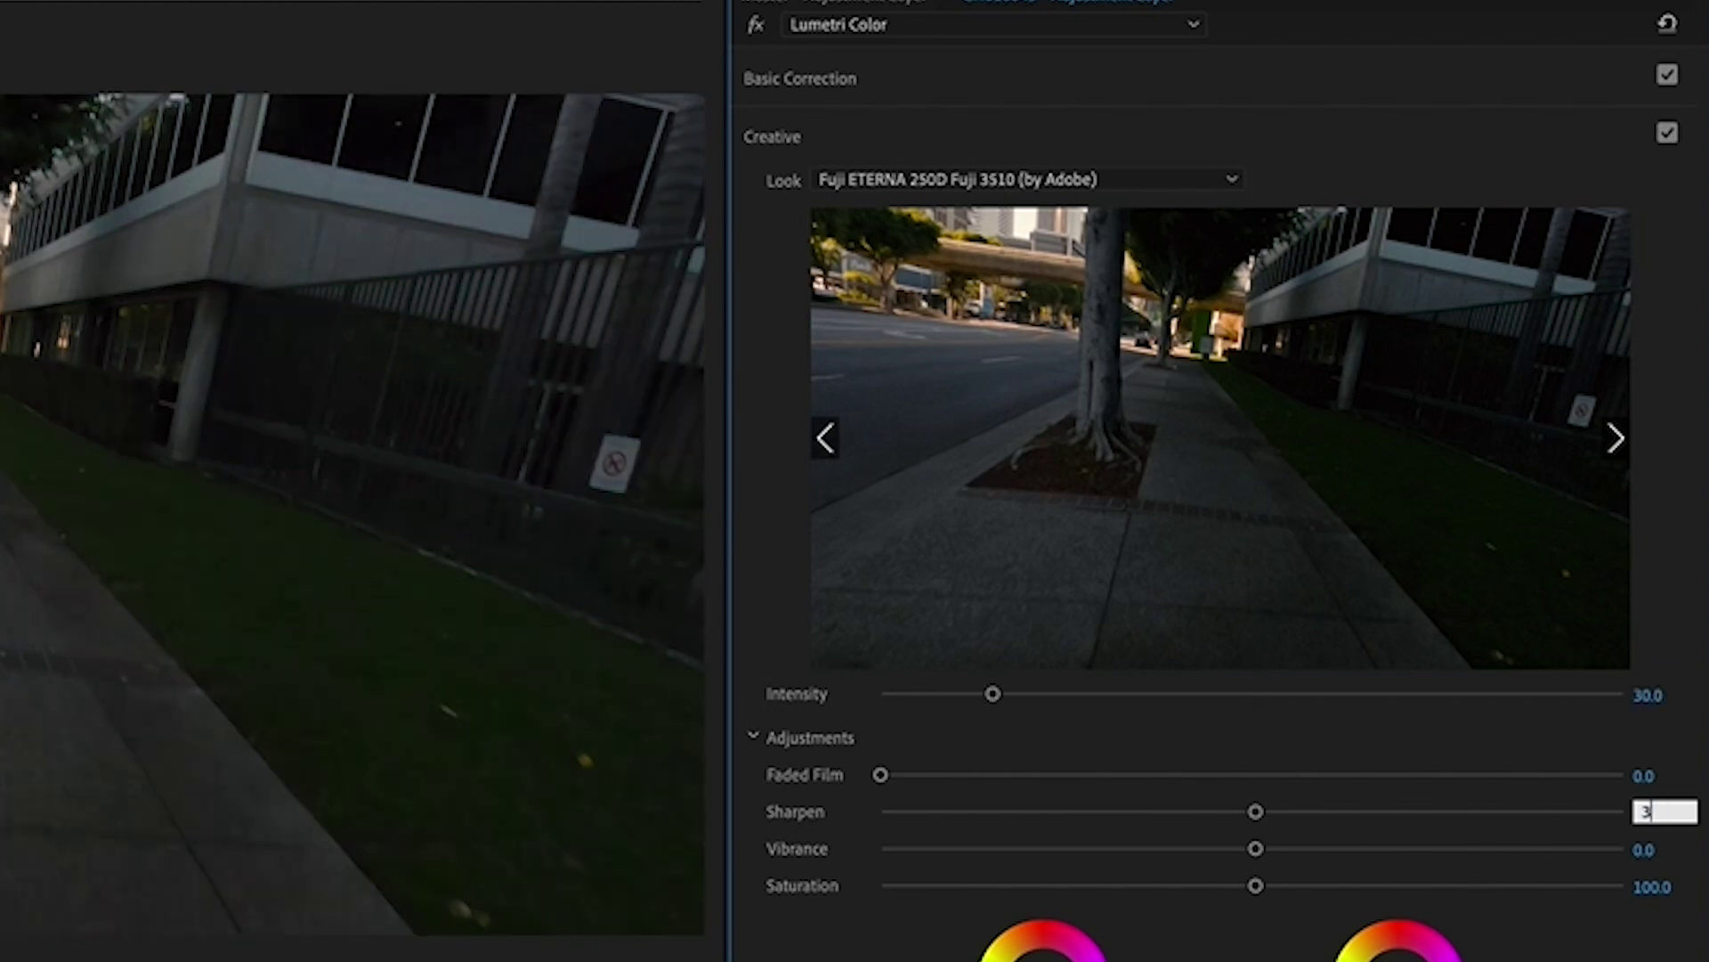
left_click(1656, 848)
type("5")
key("Return")
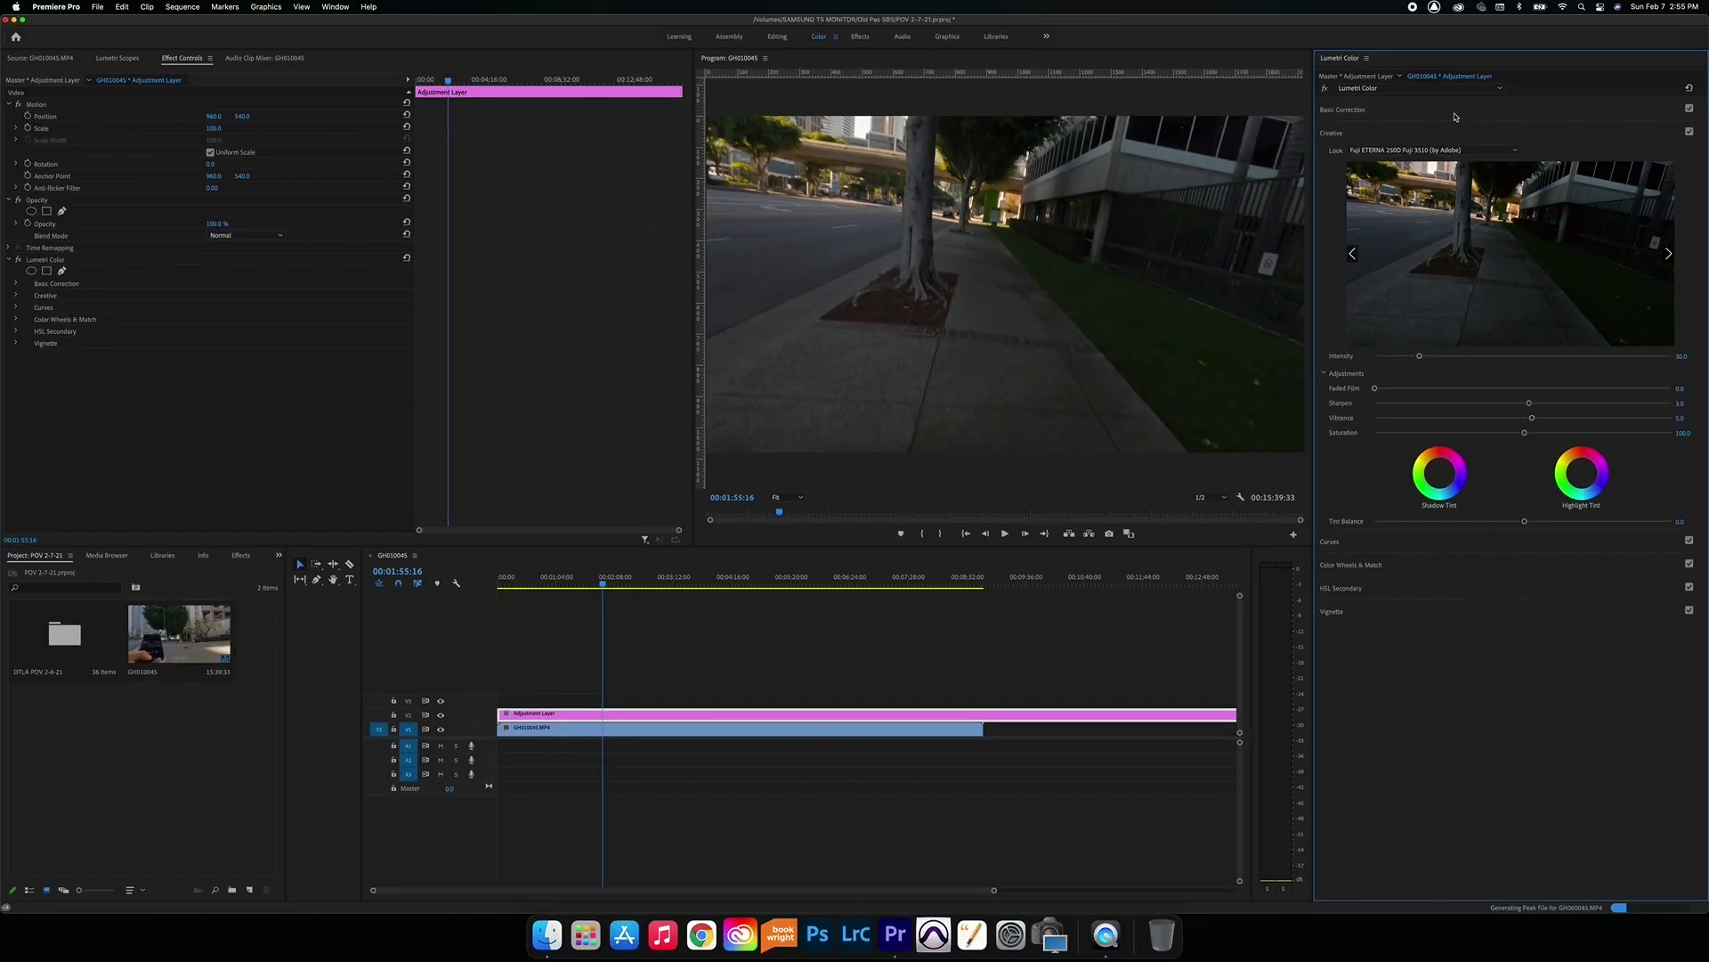
In Basic Correction, set Temperature to -6.5, Contrast to 3.4, Highlights to -2.3 and Exposure to -0.2, judging on the frame at 00:03:51:47.
left_click(1455, 115)
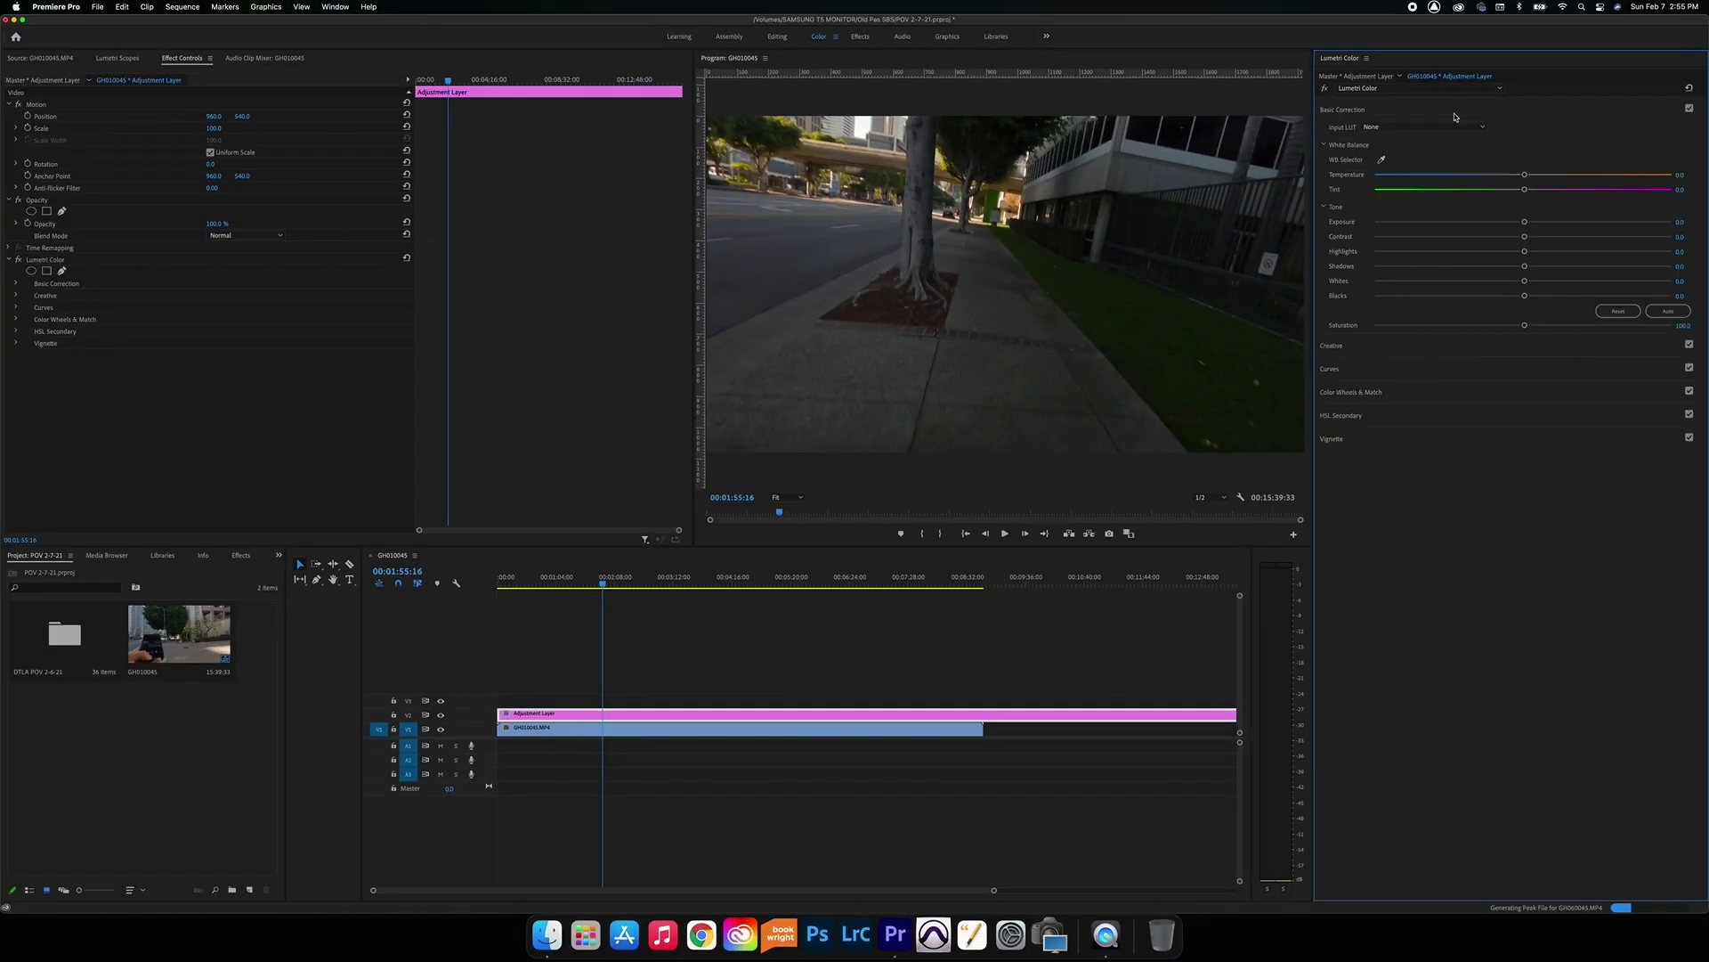
left_click_drag(623, 580, 713, 580)
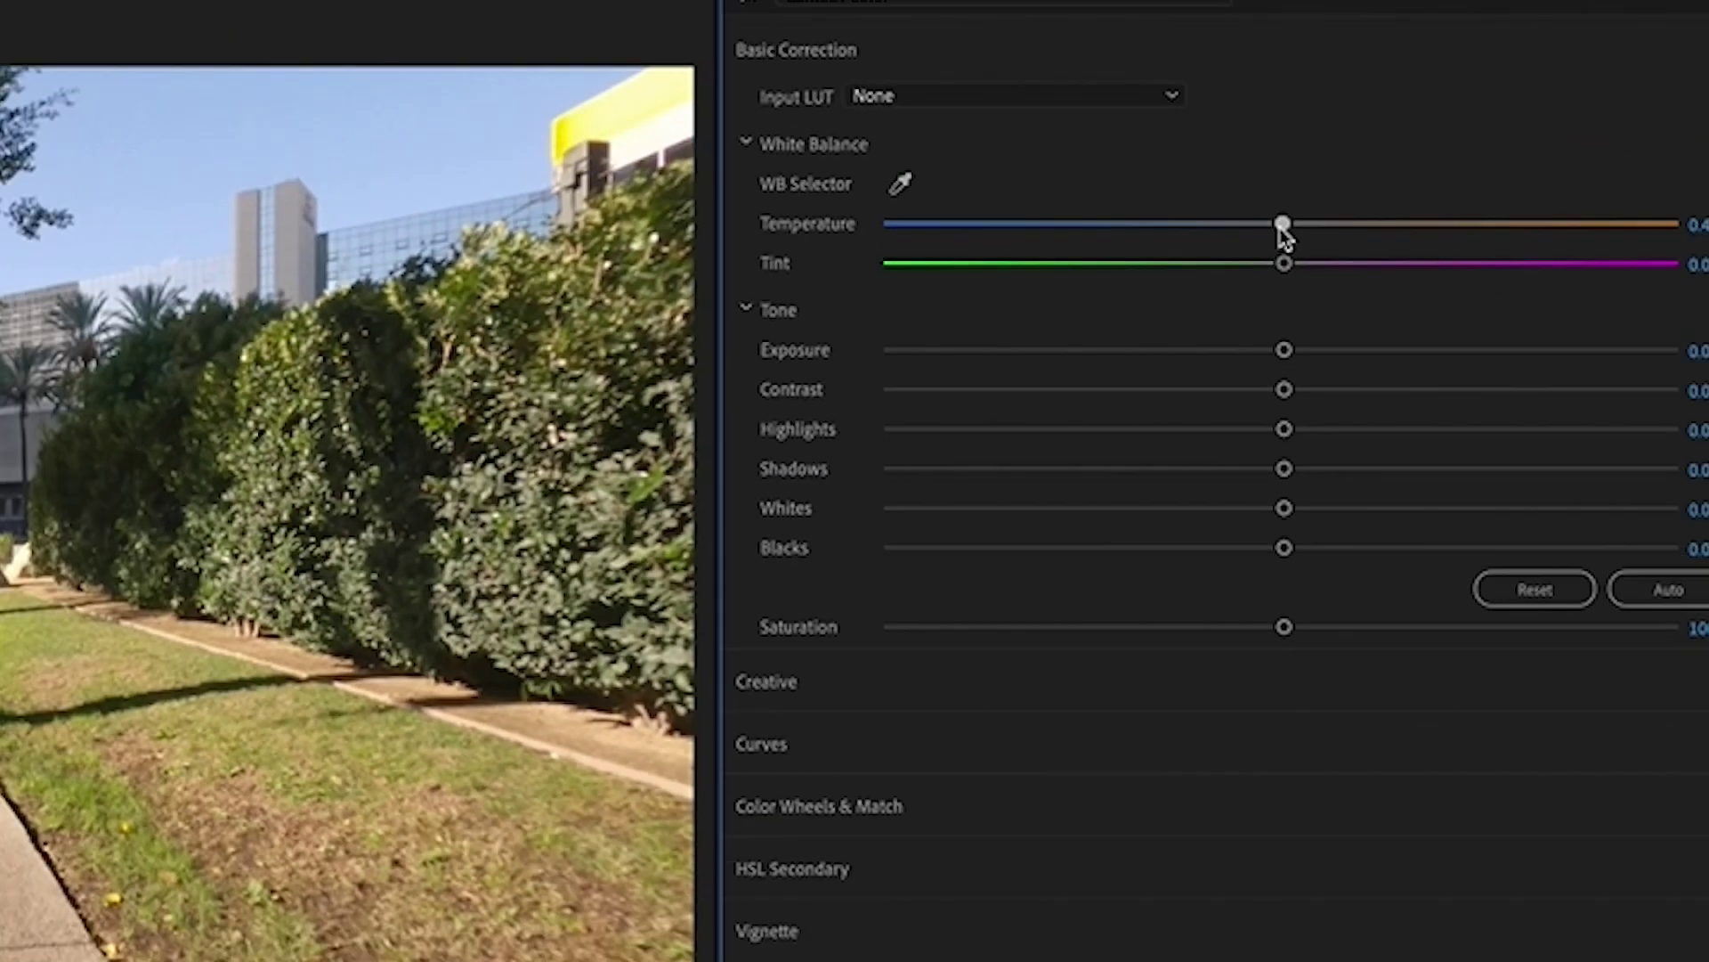
left_click_drag(1525, 174, 1520, 176)
left_click_drag(1244, 247, 1226, 249)
left_click_drag(1256, 397, 1244, 434)
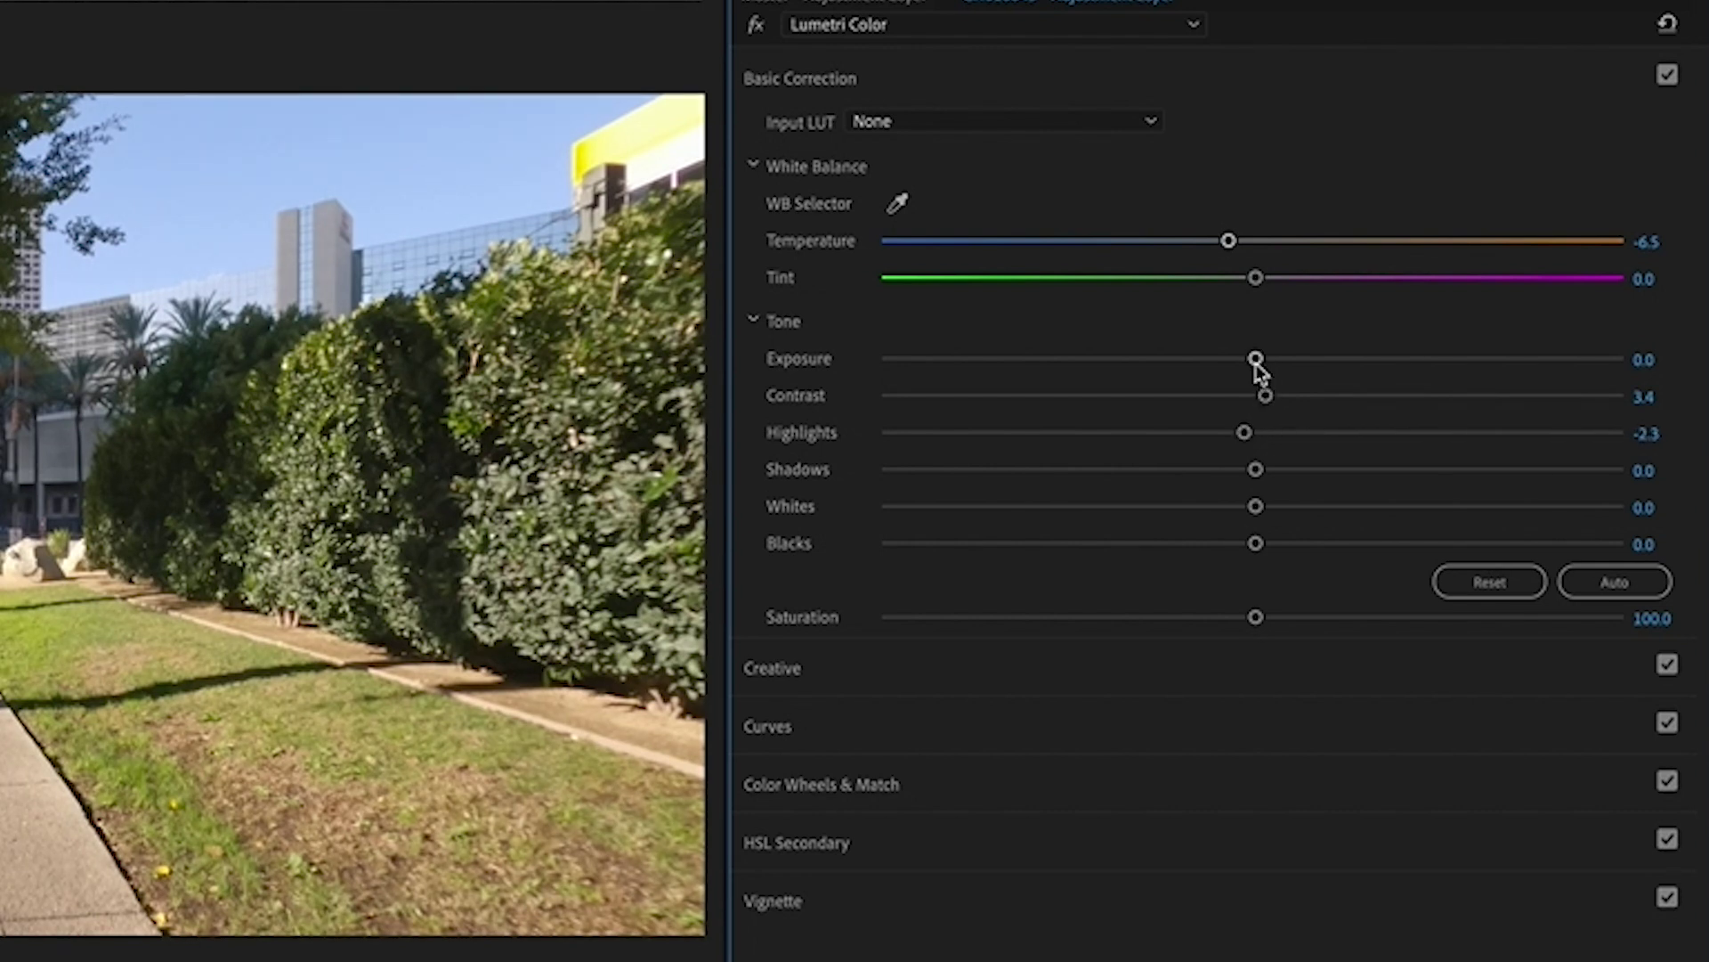
left_click_drag(1252, 363, 1234, 365)
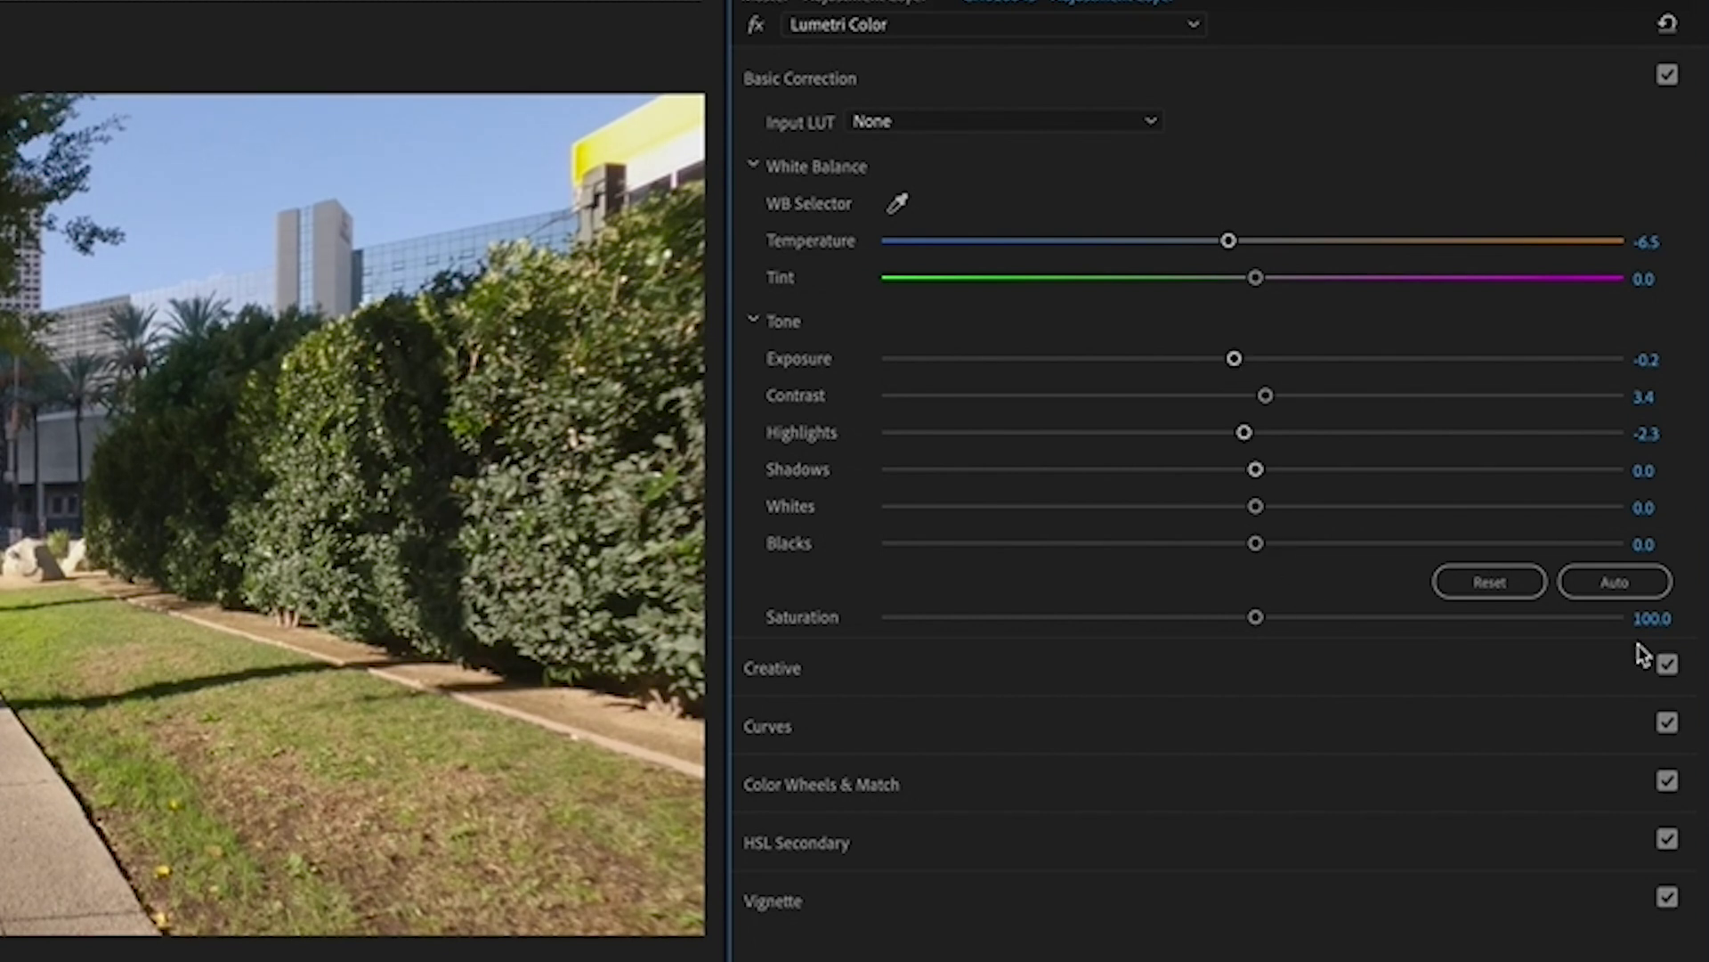
Raise the adjustment layer's Basic Correction saturation to 110.
left_click(1652, 618)
type("110")
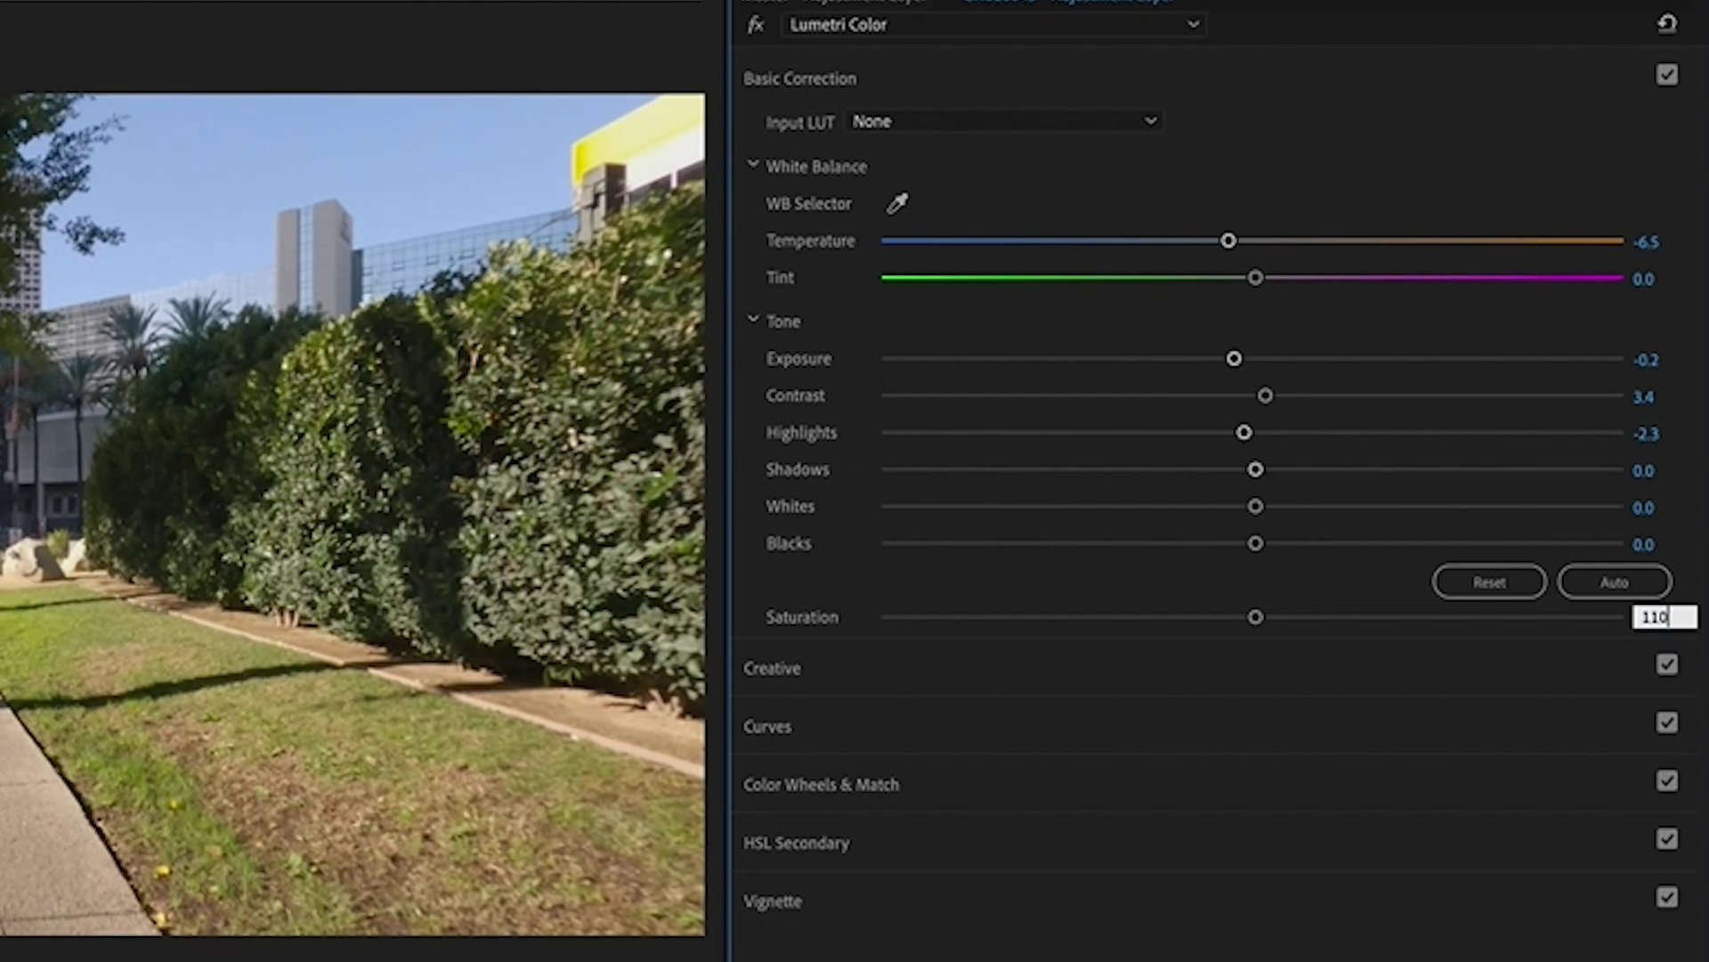
key("Return")
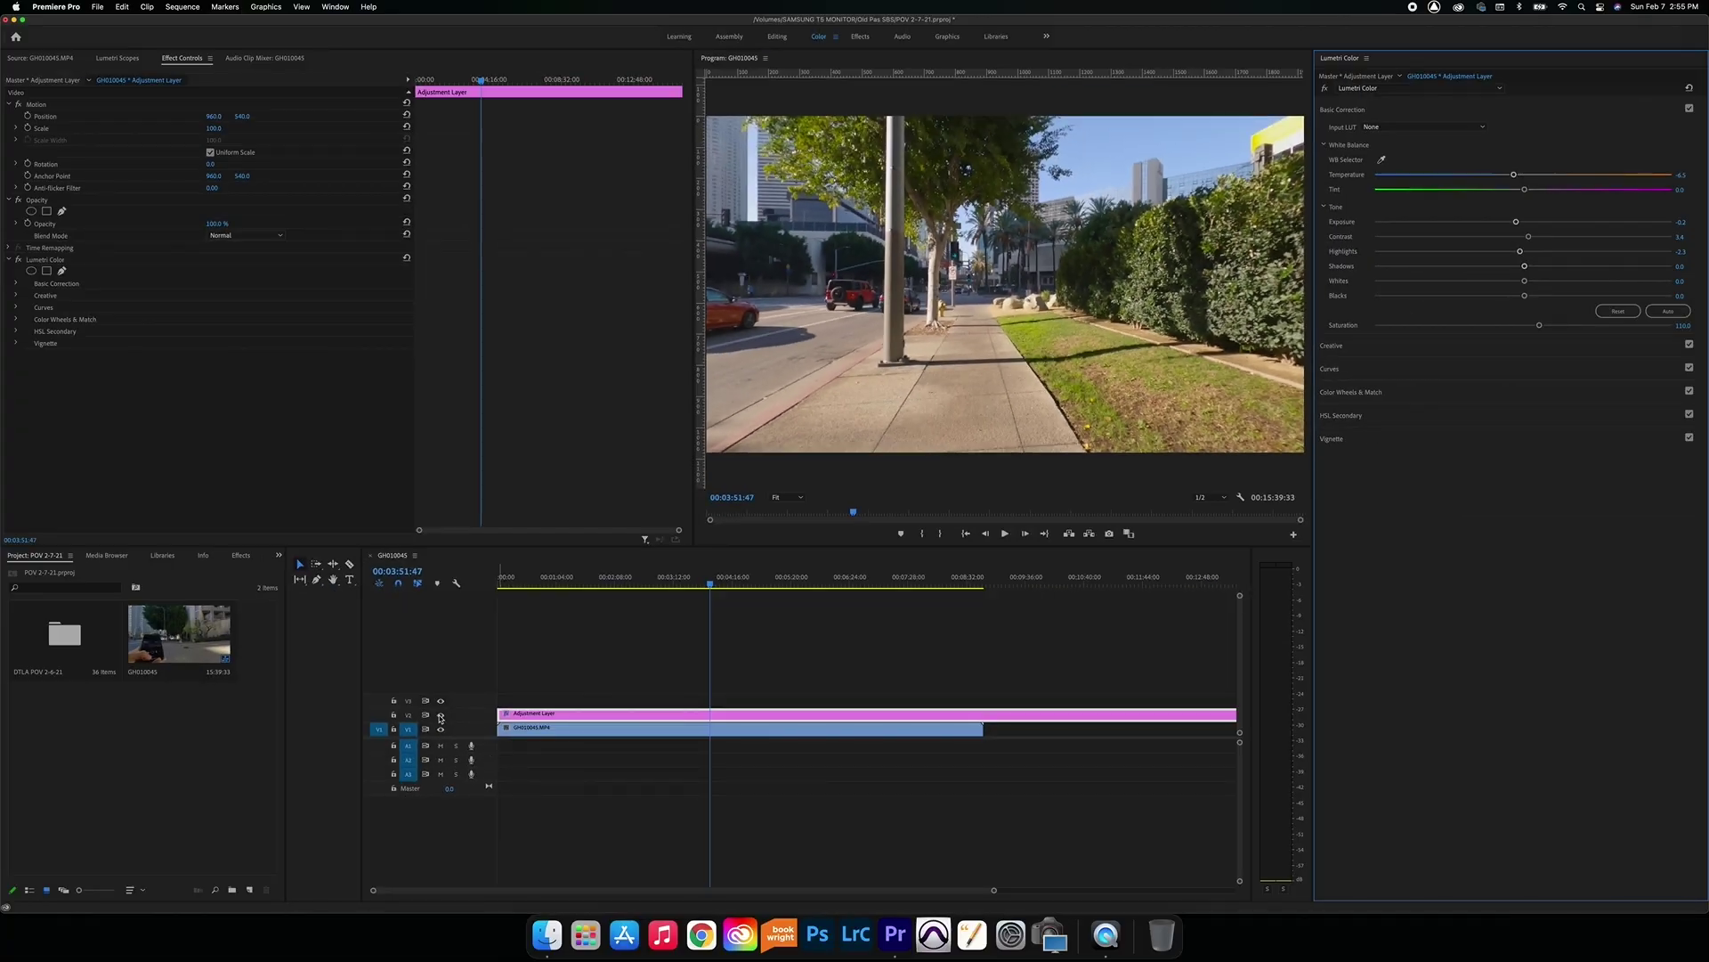
Compare the footage with and without the color grade by toggling the visibility of track V2.
left_click(442, 717)
left_click(441, 717)
left_click(442, 717)
left_click(441, 717)
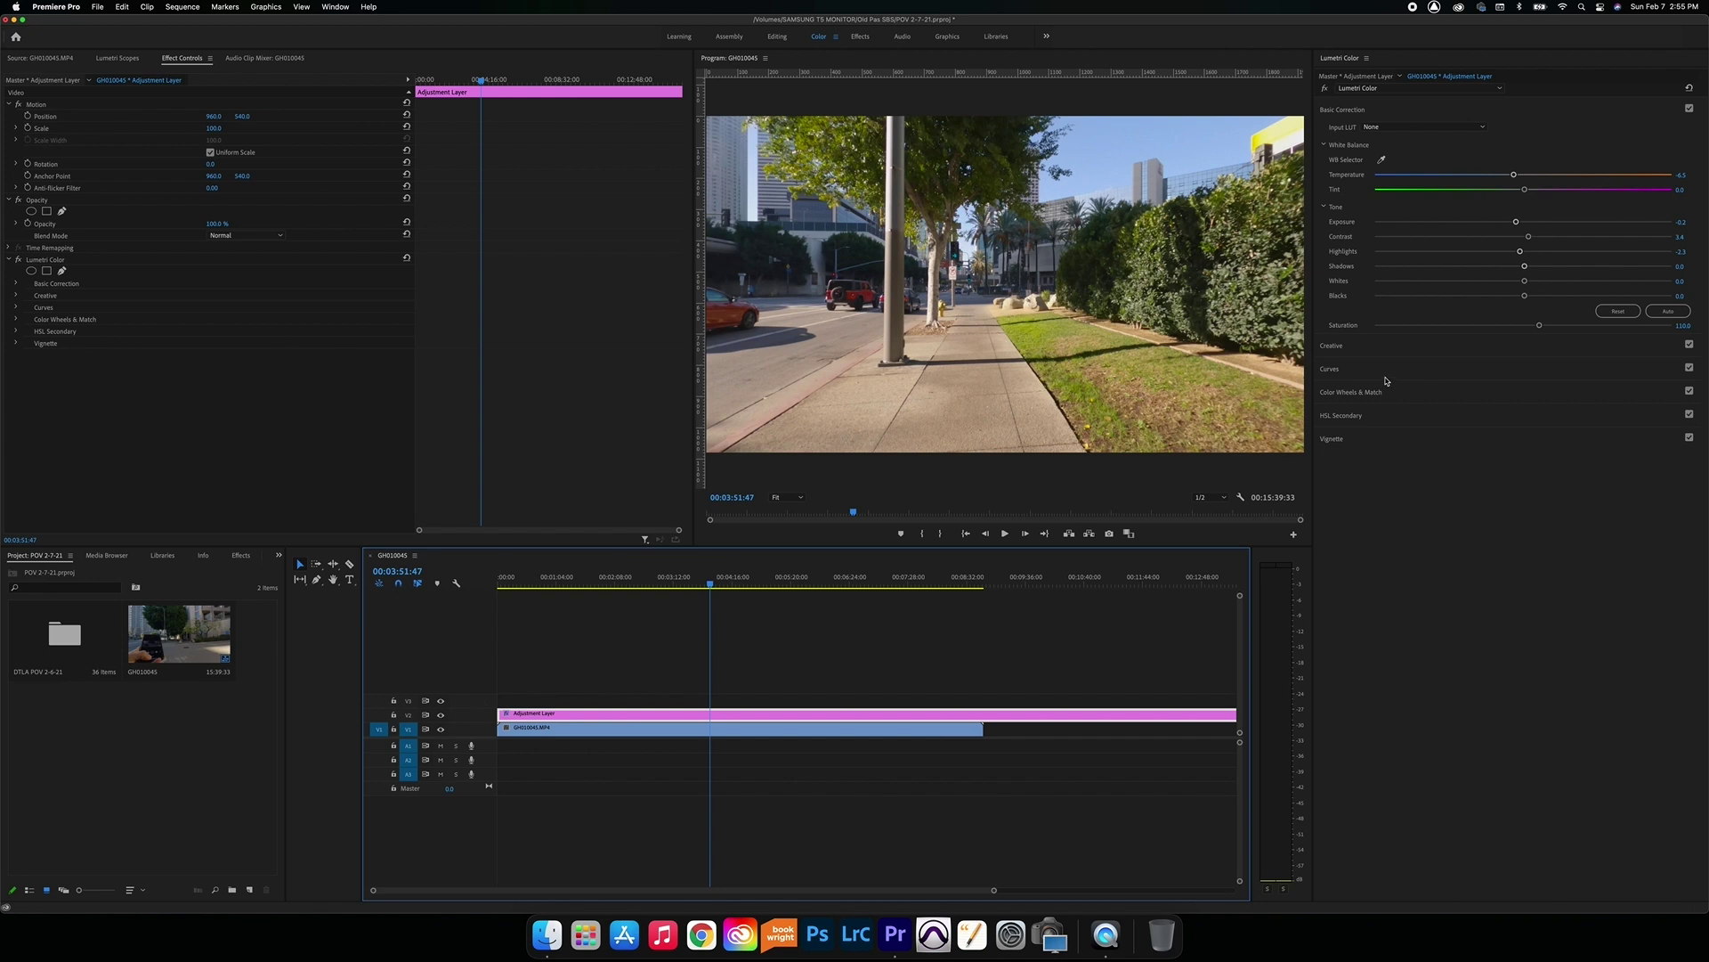
Return to the Editing workspace, play through the footage and add a marker to the GH010045.MP4 clip at 00:02:14:48.
left_click(787, 39)
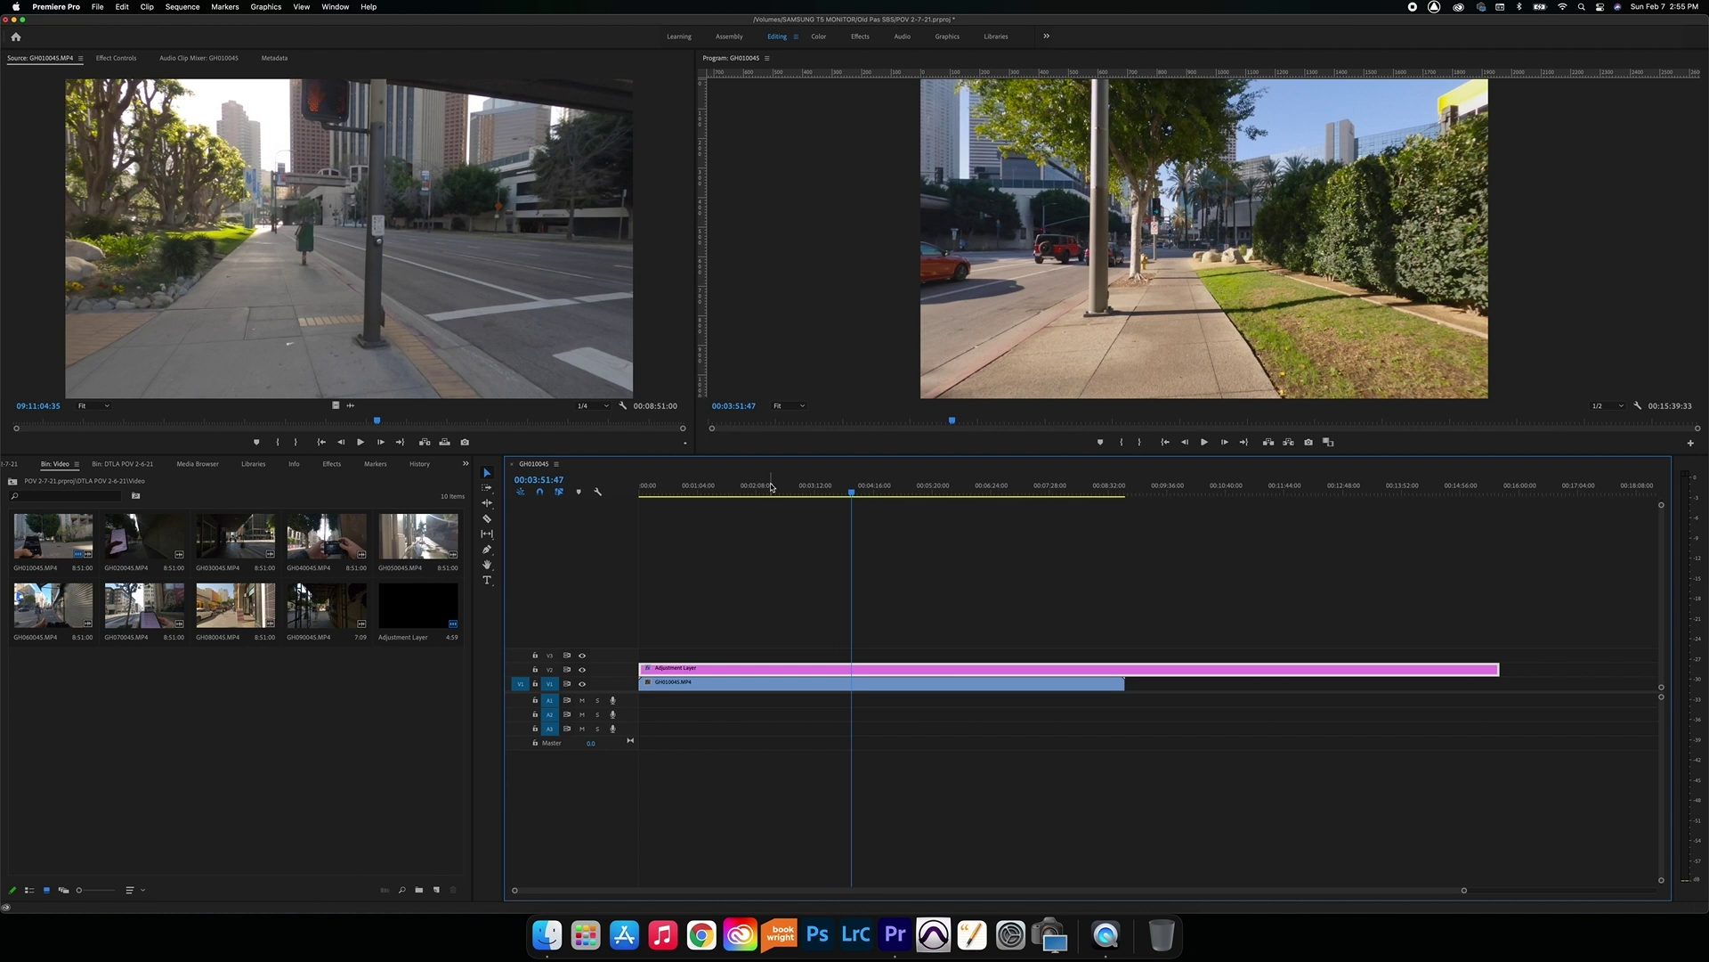
left_click_drag(855, 495, 604, 500)
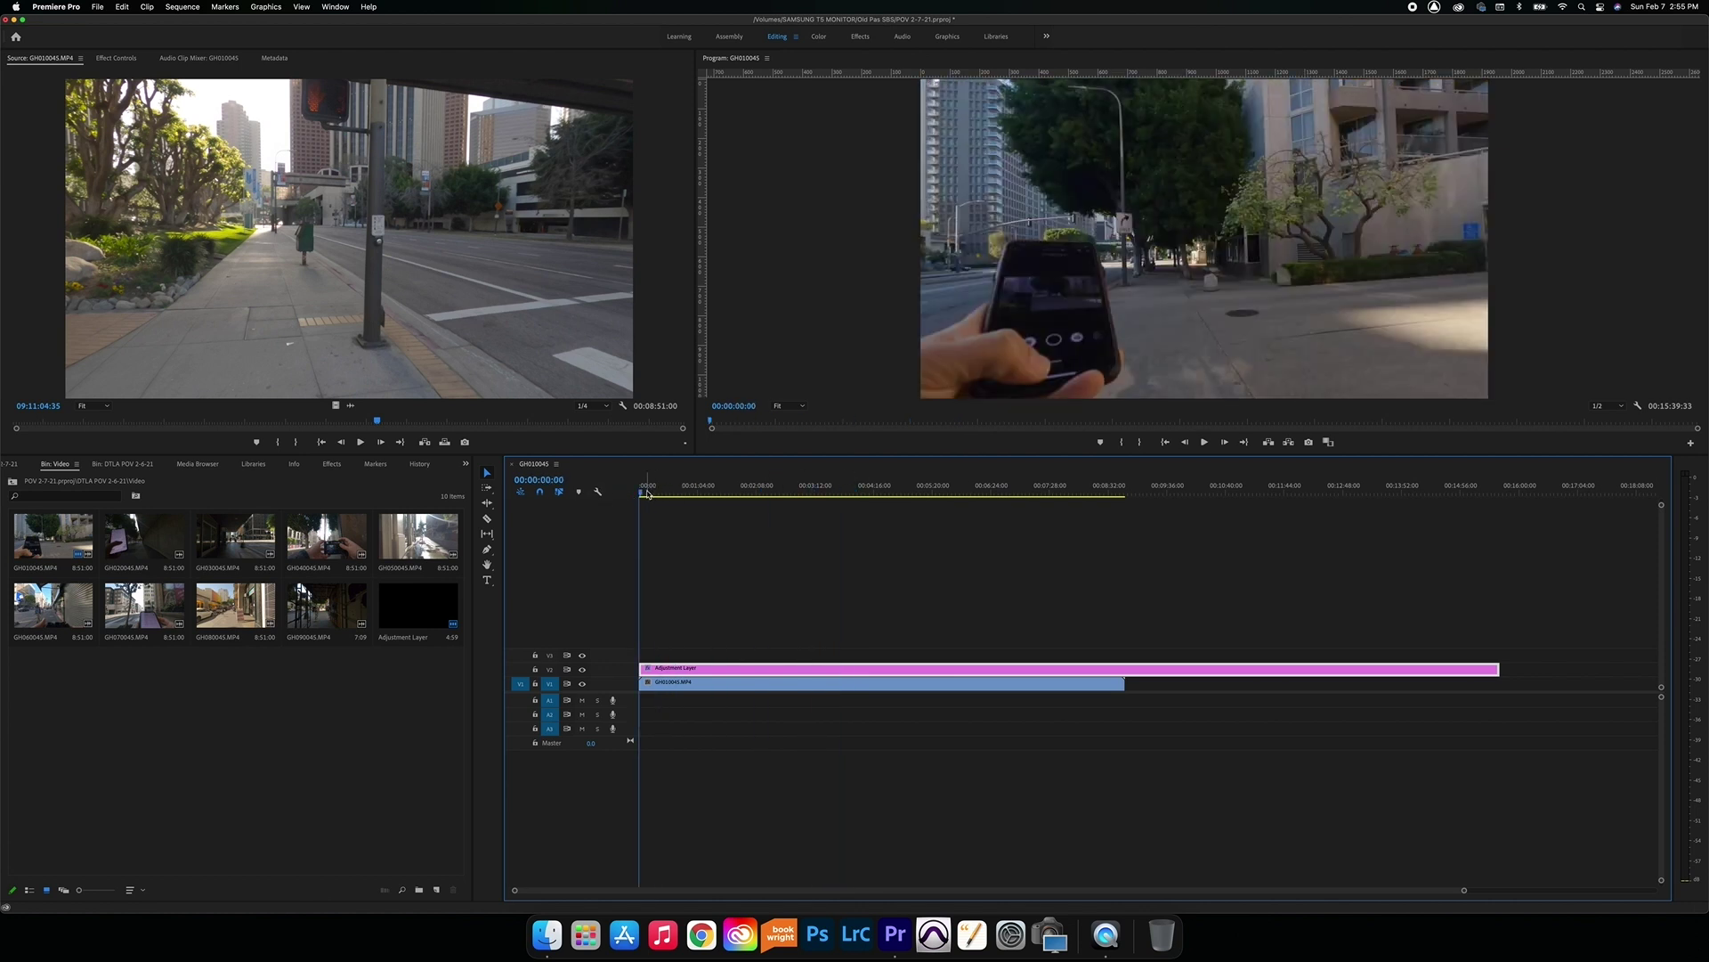
left_click_drag(643, 495, 744, 494)
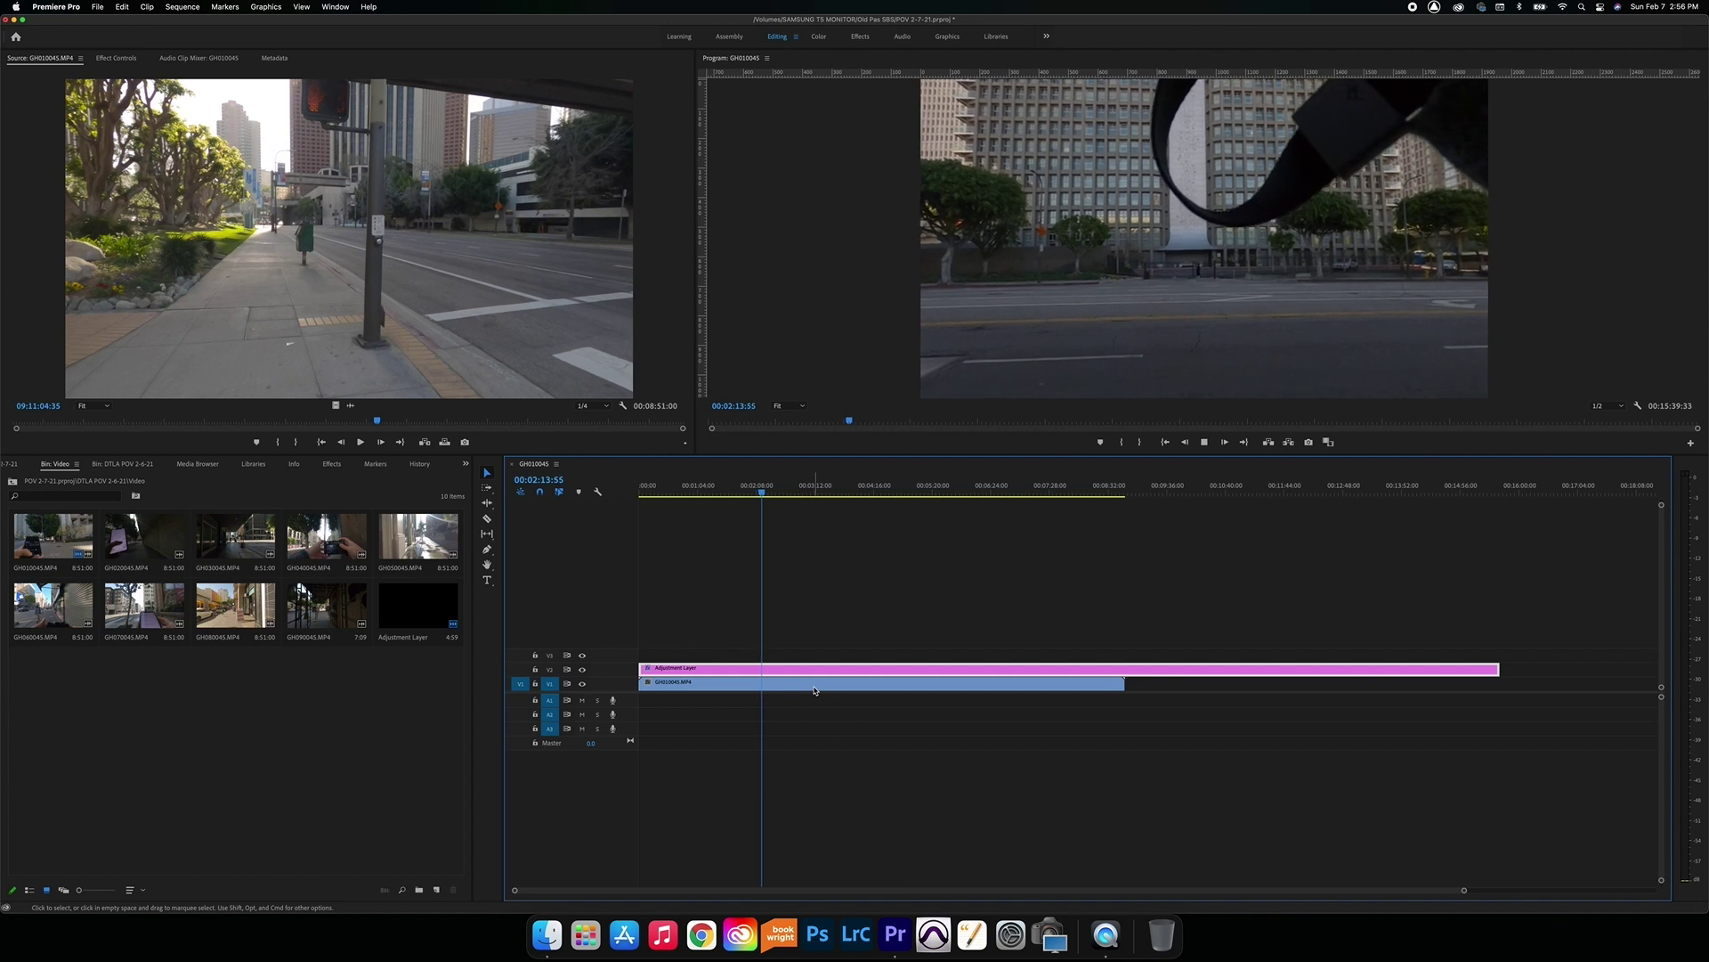
left_click(814, 683)
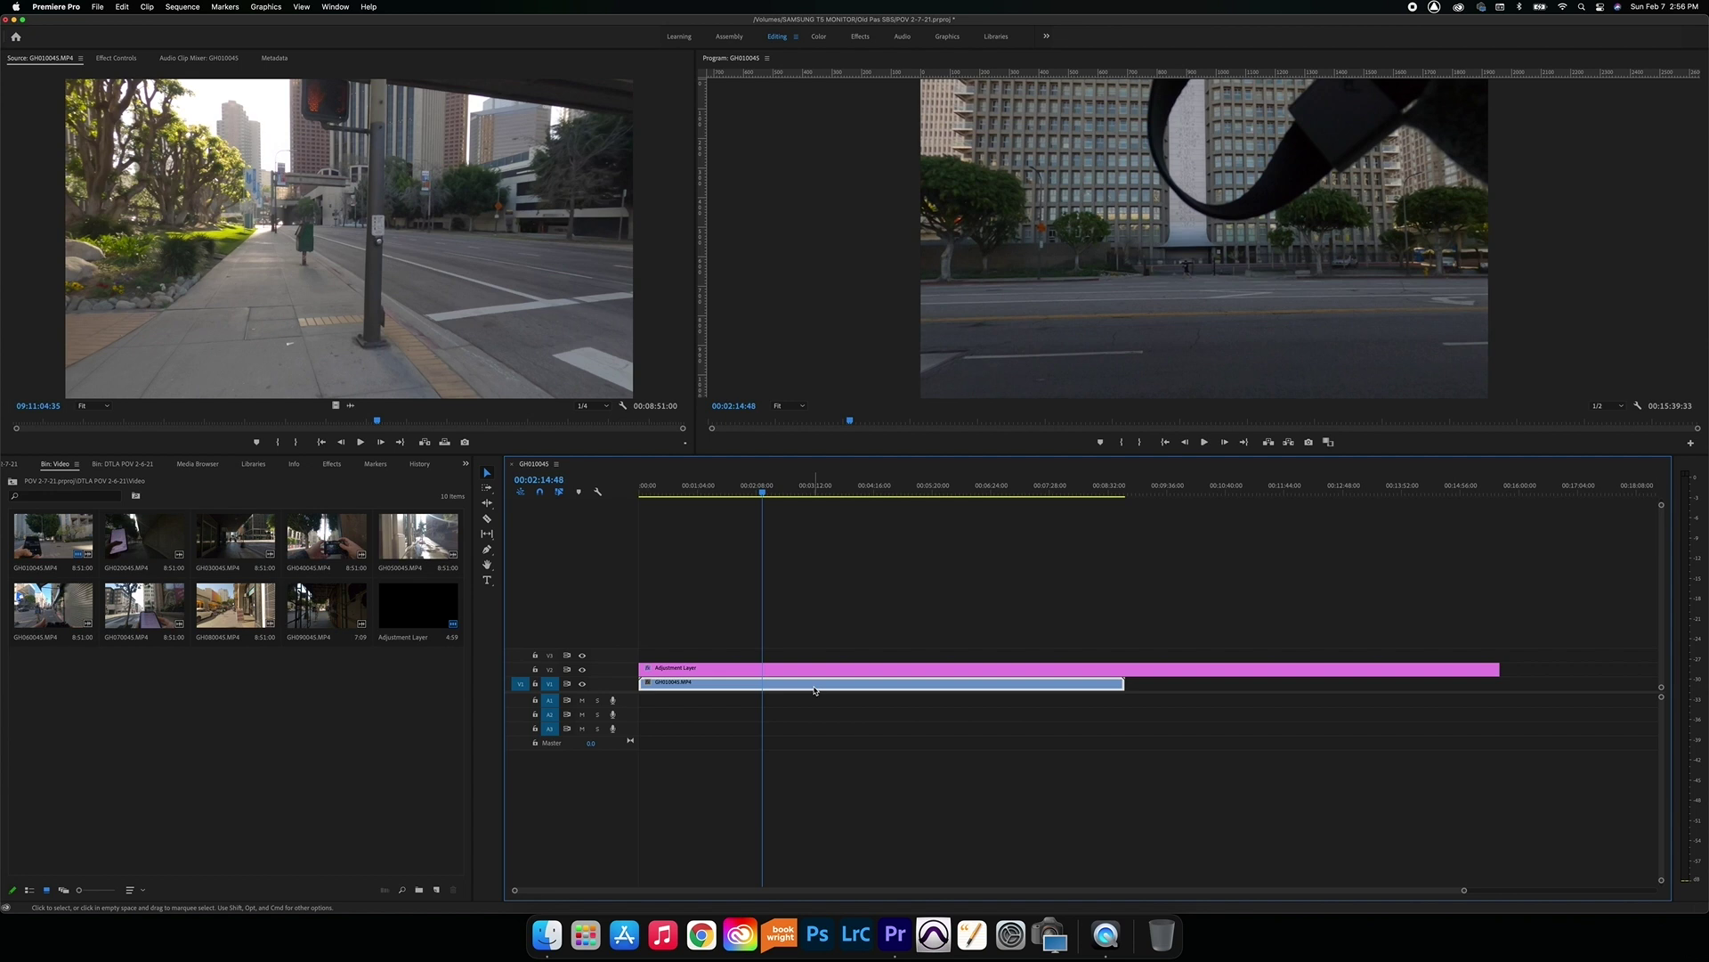
key("m")
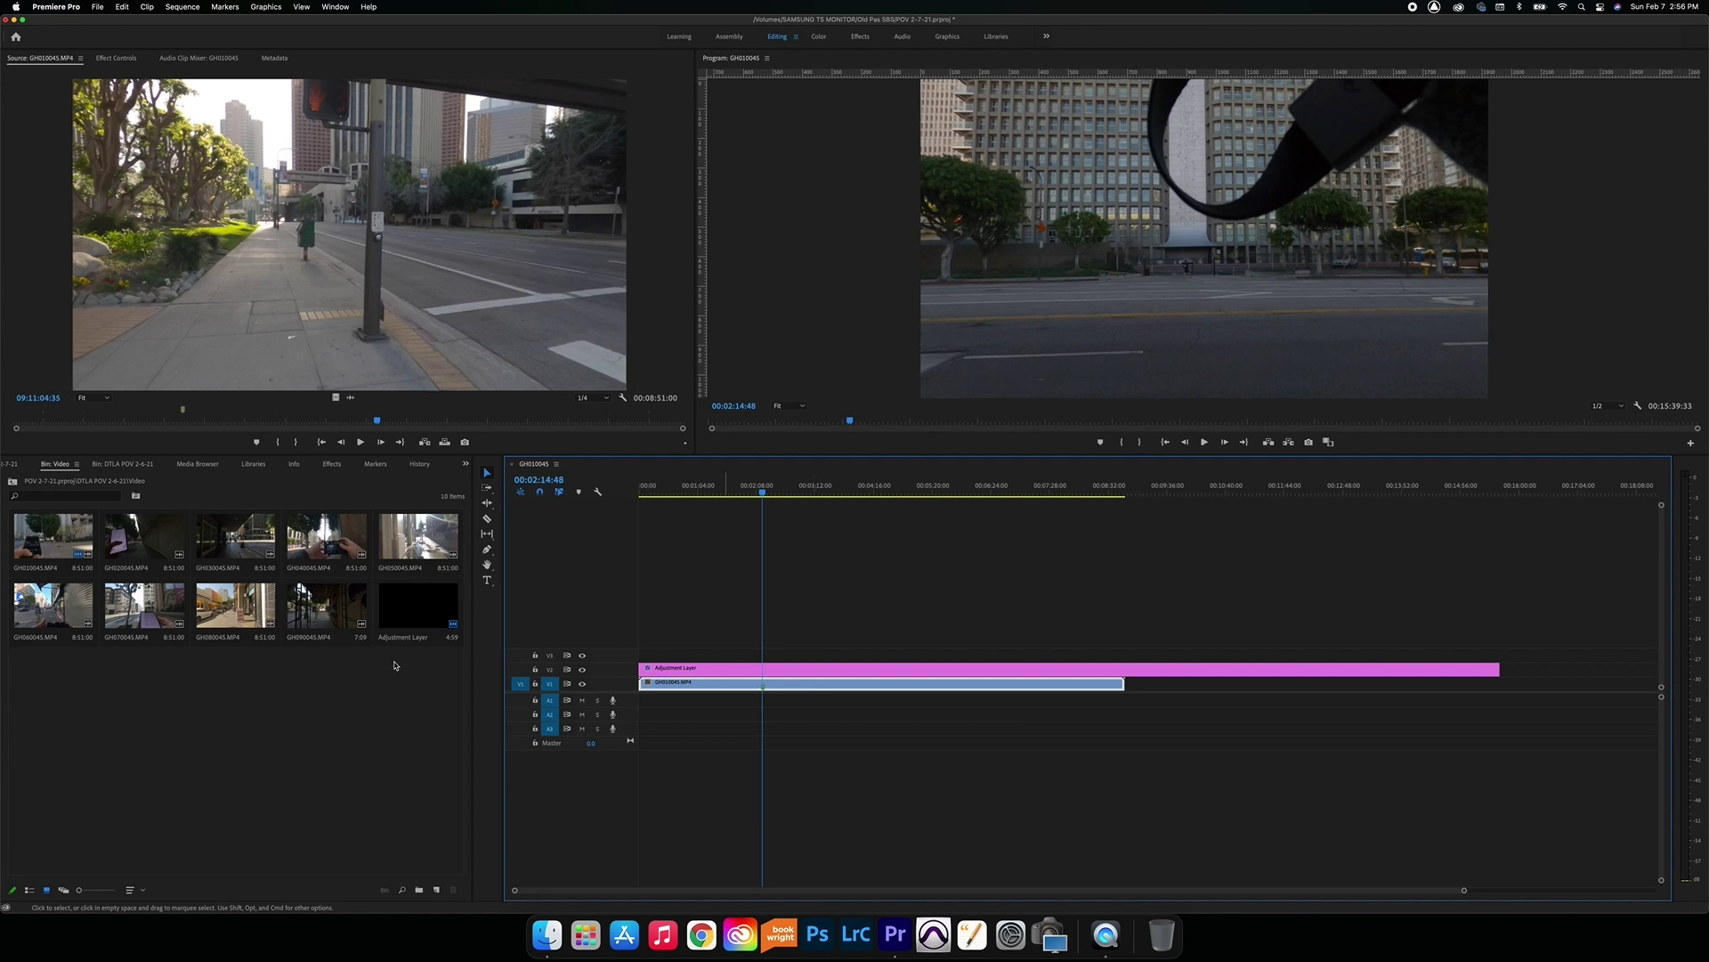
Create a white color matte in the DTLA POV 2-6-21 bin and place it on track V3 at 00:02:14:48.
left_click(13, 482)
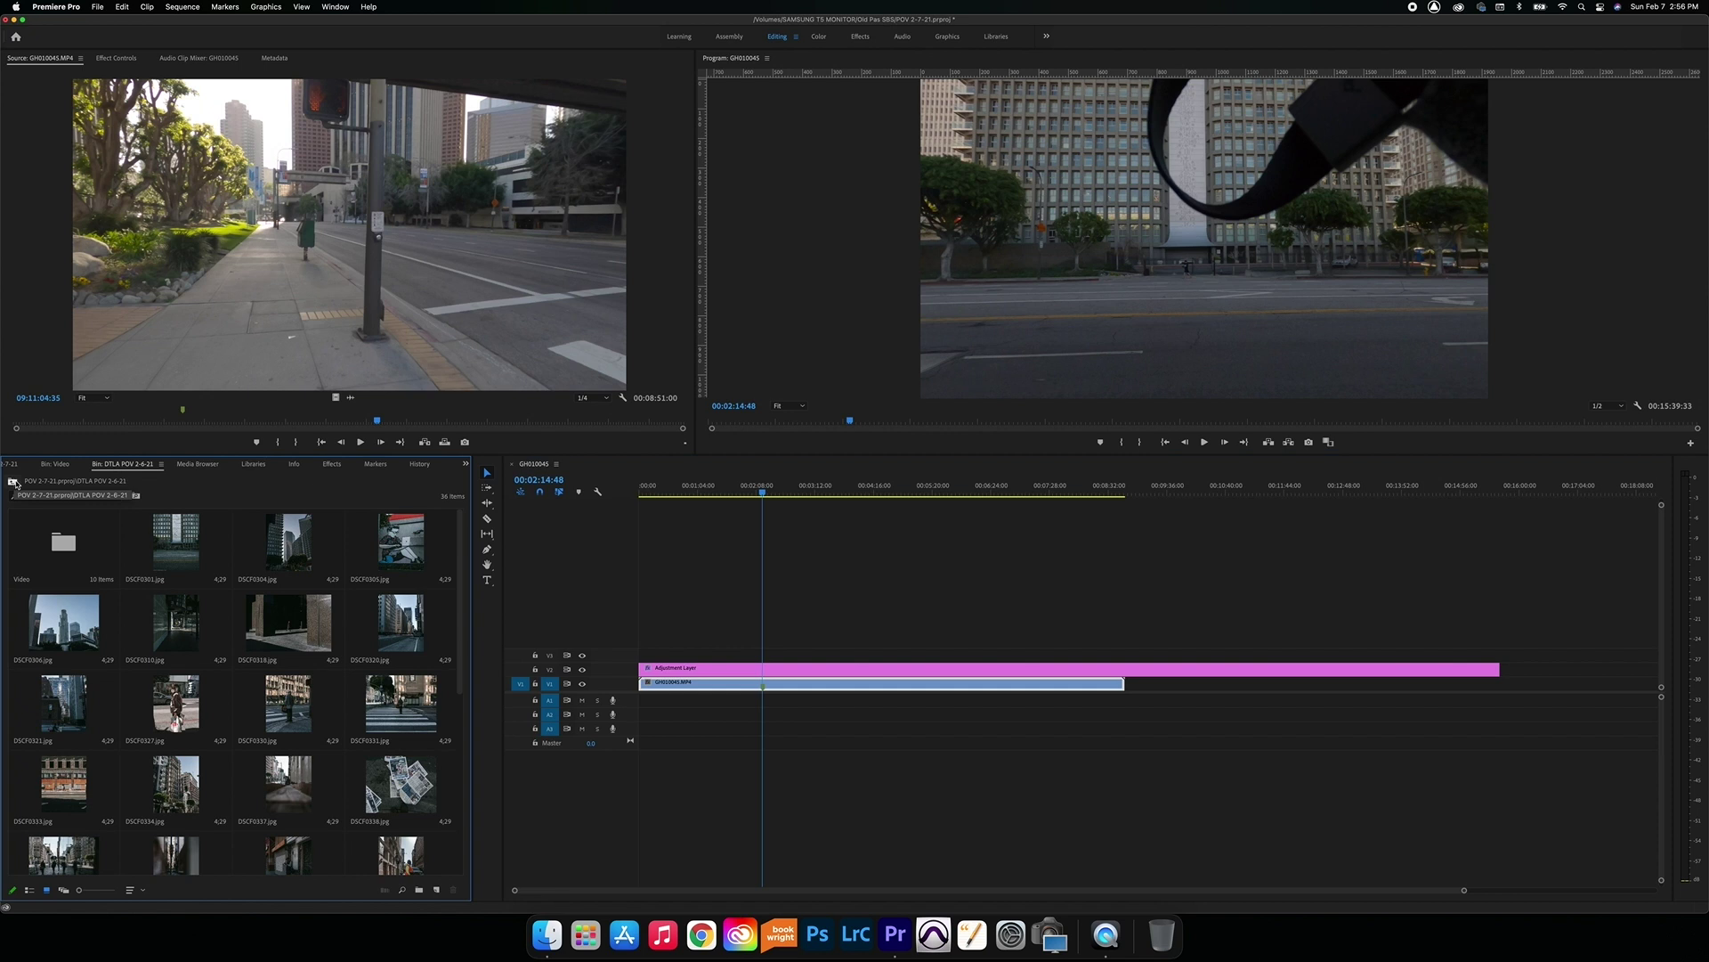
left_click(442, 890)
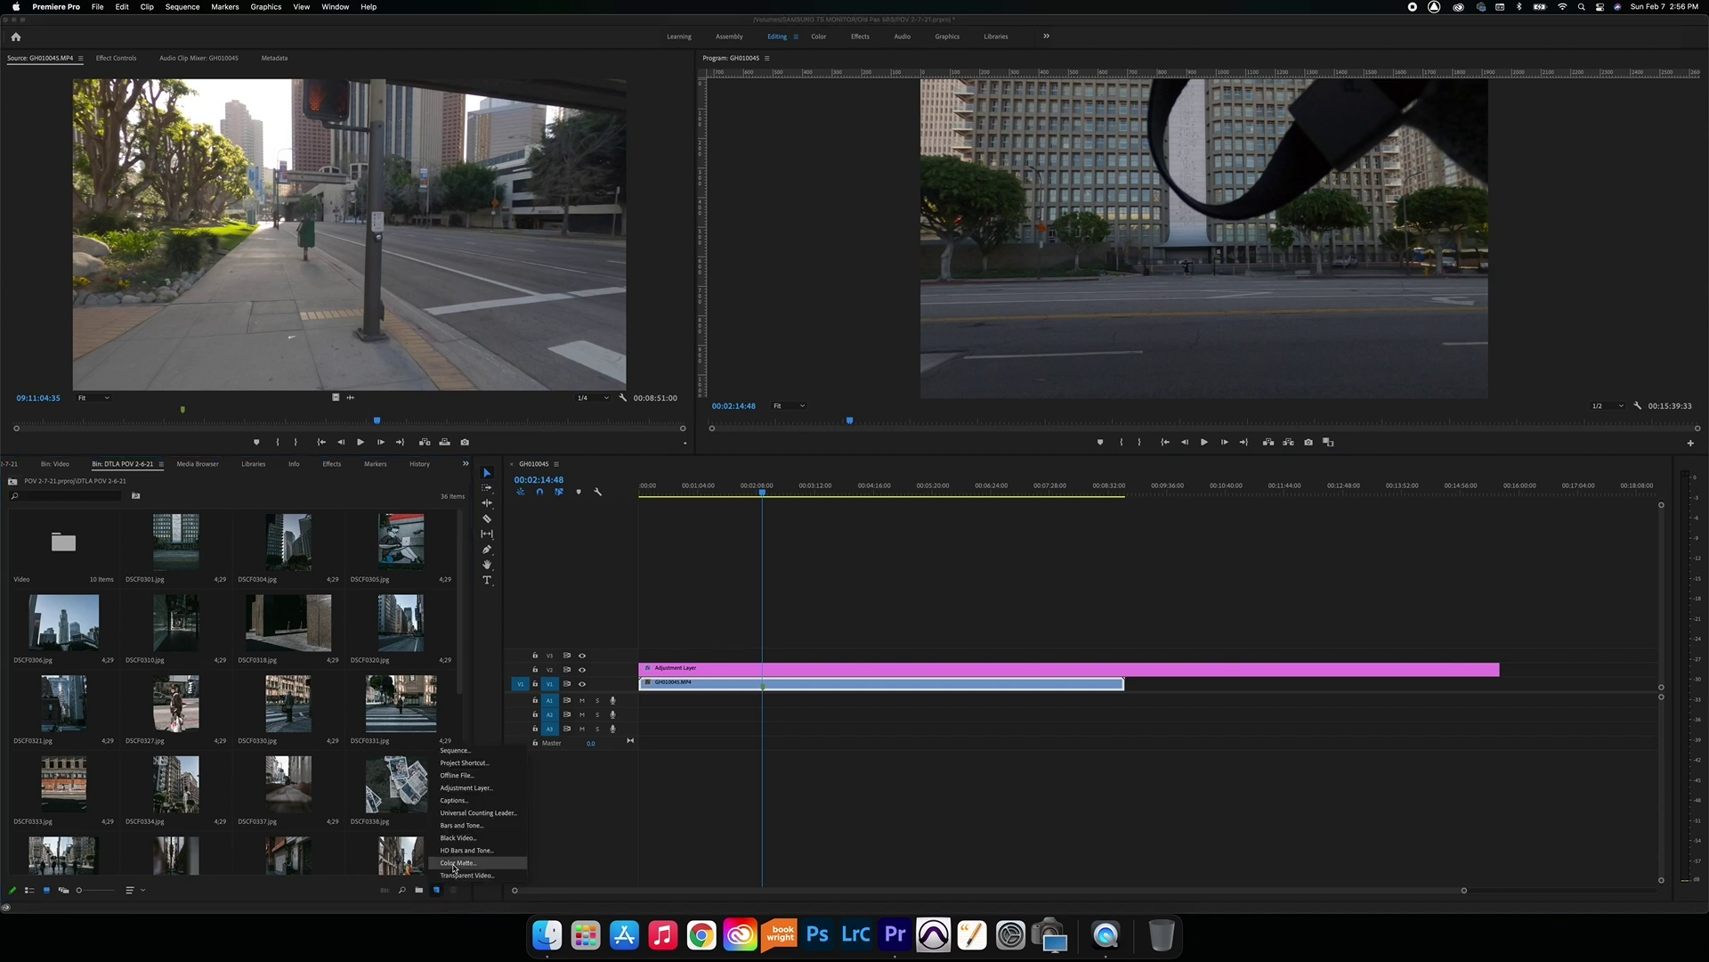
left_click(456, 863)
key("Return")
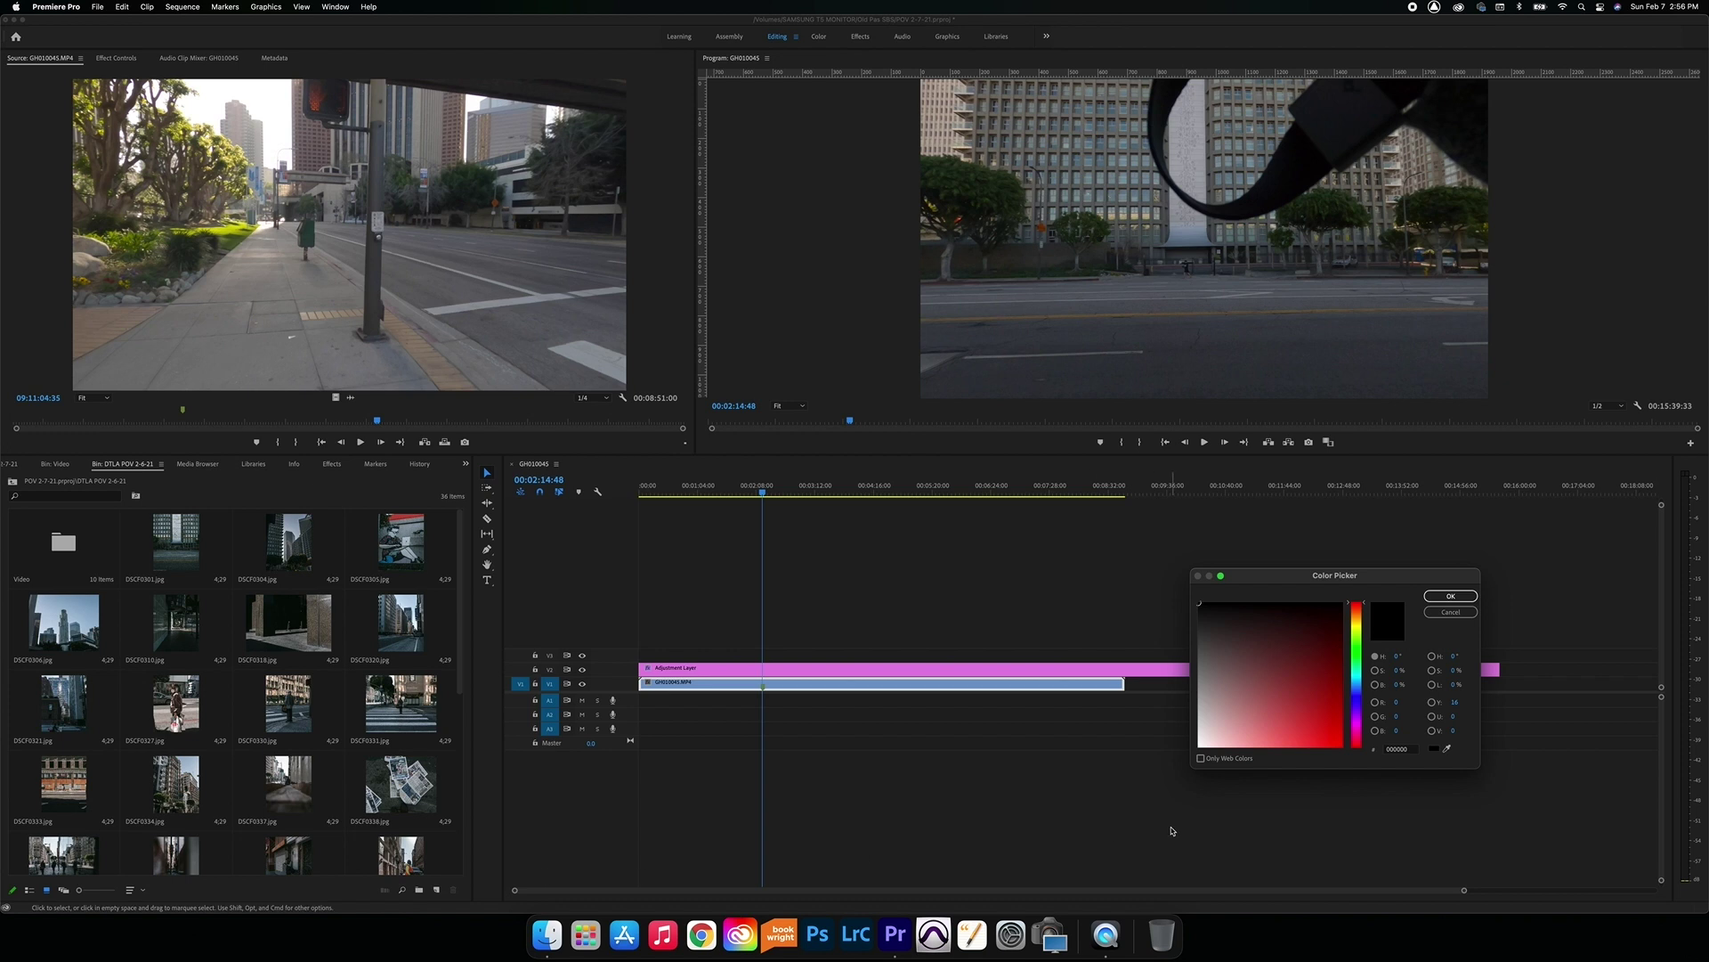
left_click_drag(1246, 690, 1155, 773)
left_click(1450, 596)
key("Return")
left_click_drag(63, 833, 763, 655)
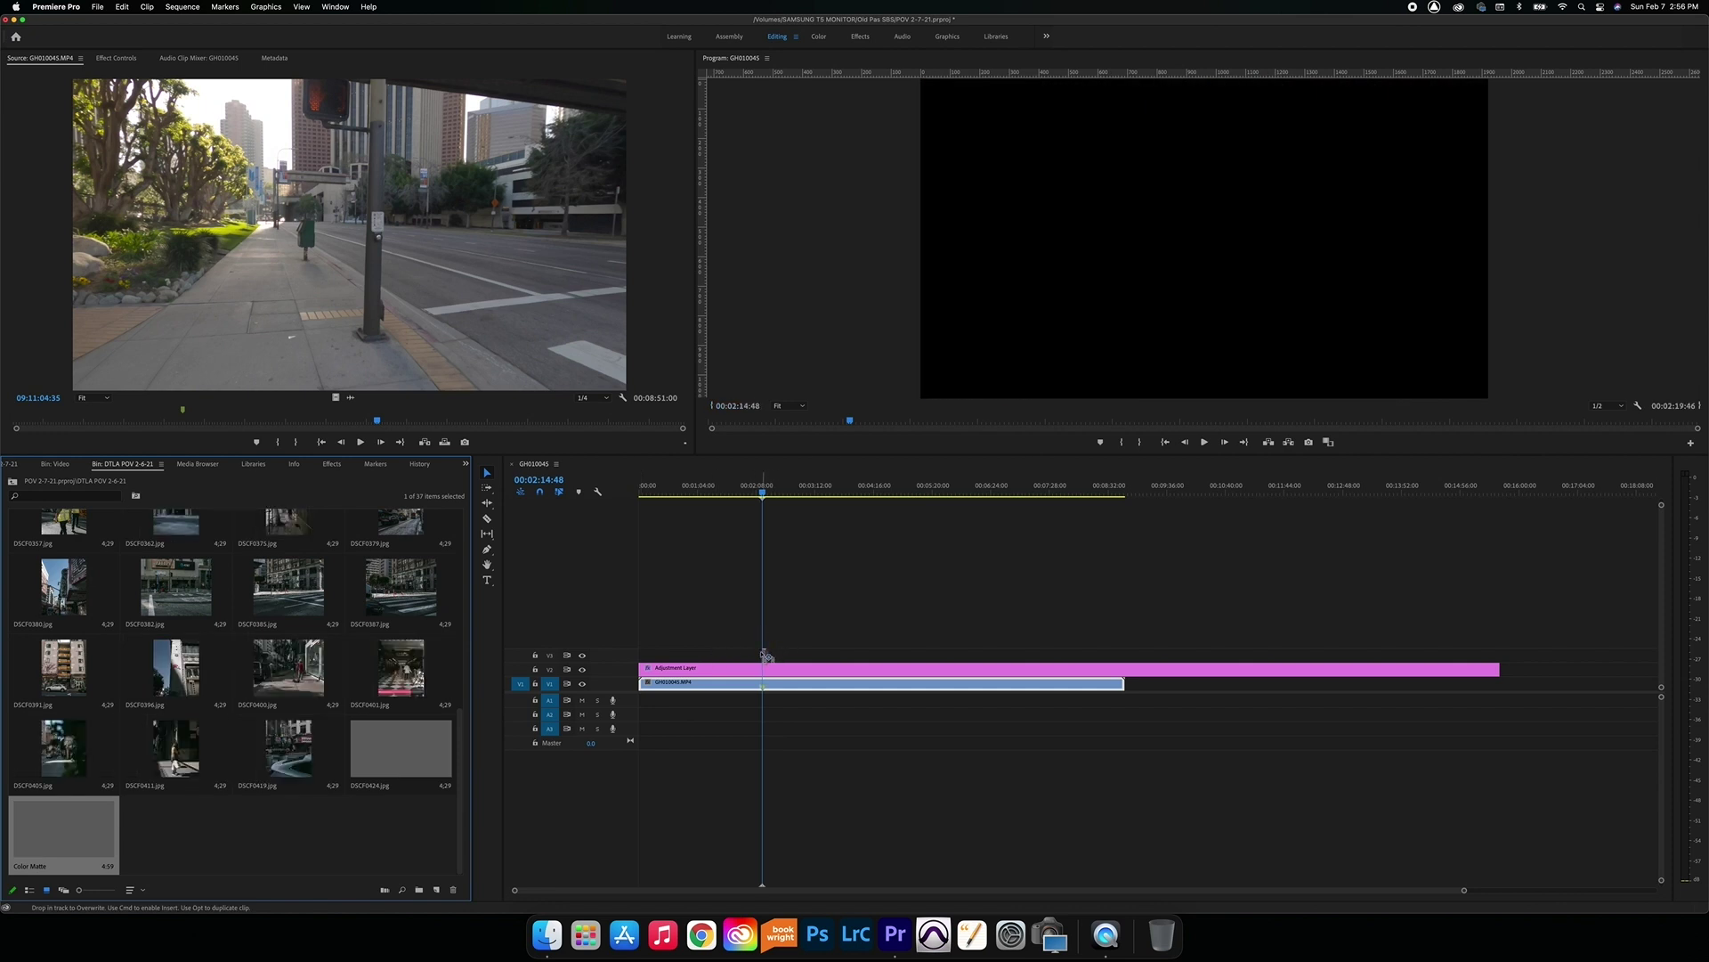
Place the building photo DSCF0301.jpg on track V4 above the color matte at 00:02:14:48.
scroll(330, 826, "up", 5)
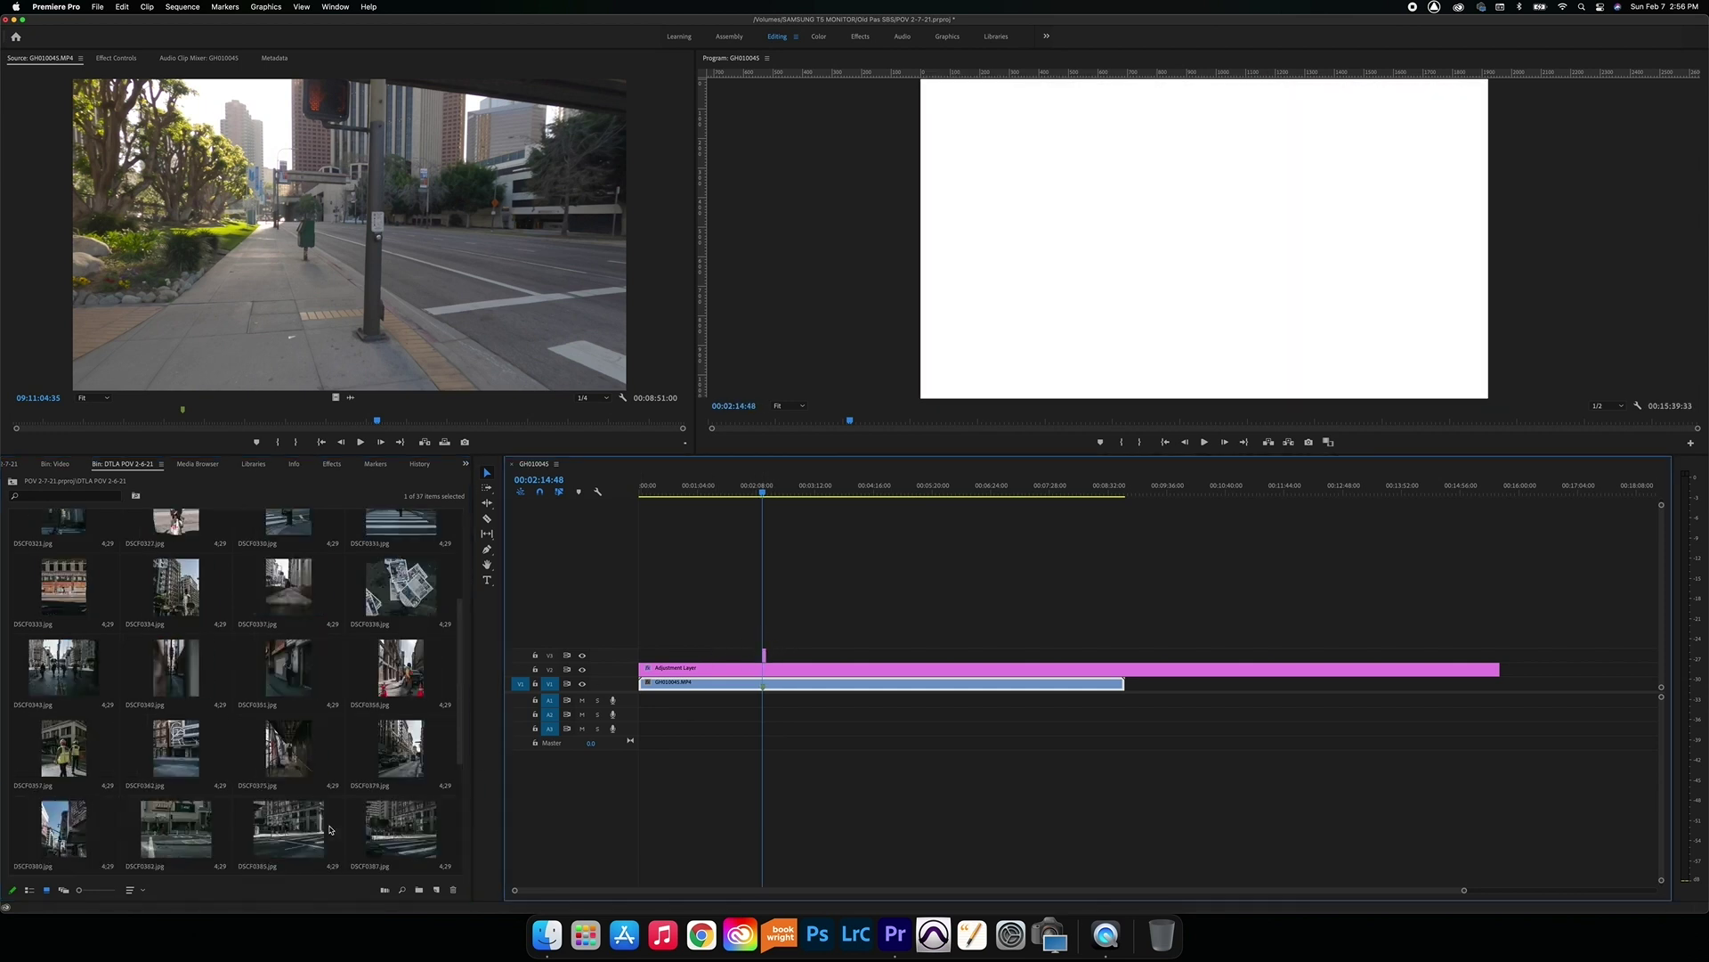
left_click_drag(180, 551, 766, 636)
left_click_drag(1463, 891, 1082, 839)
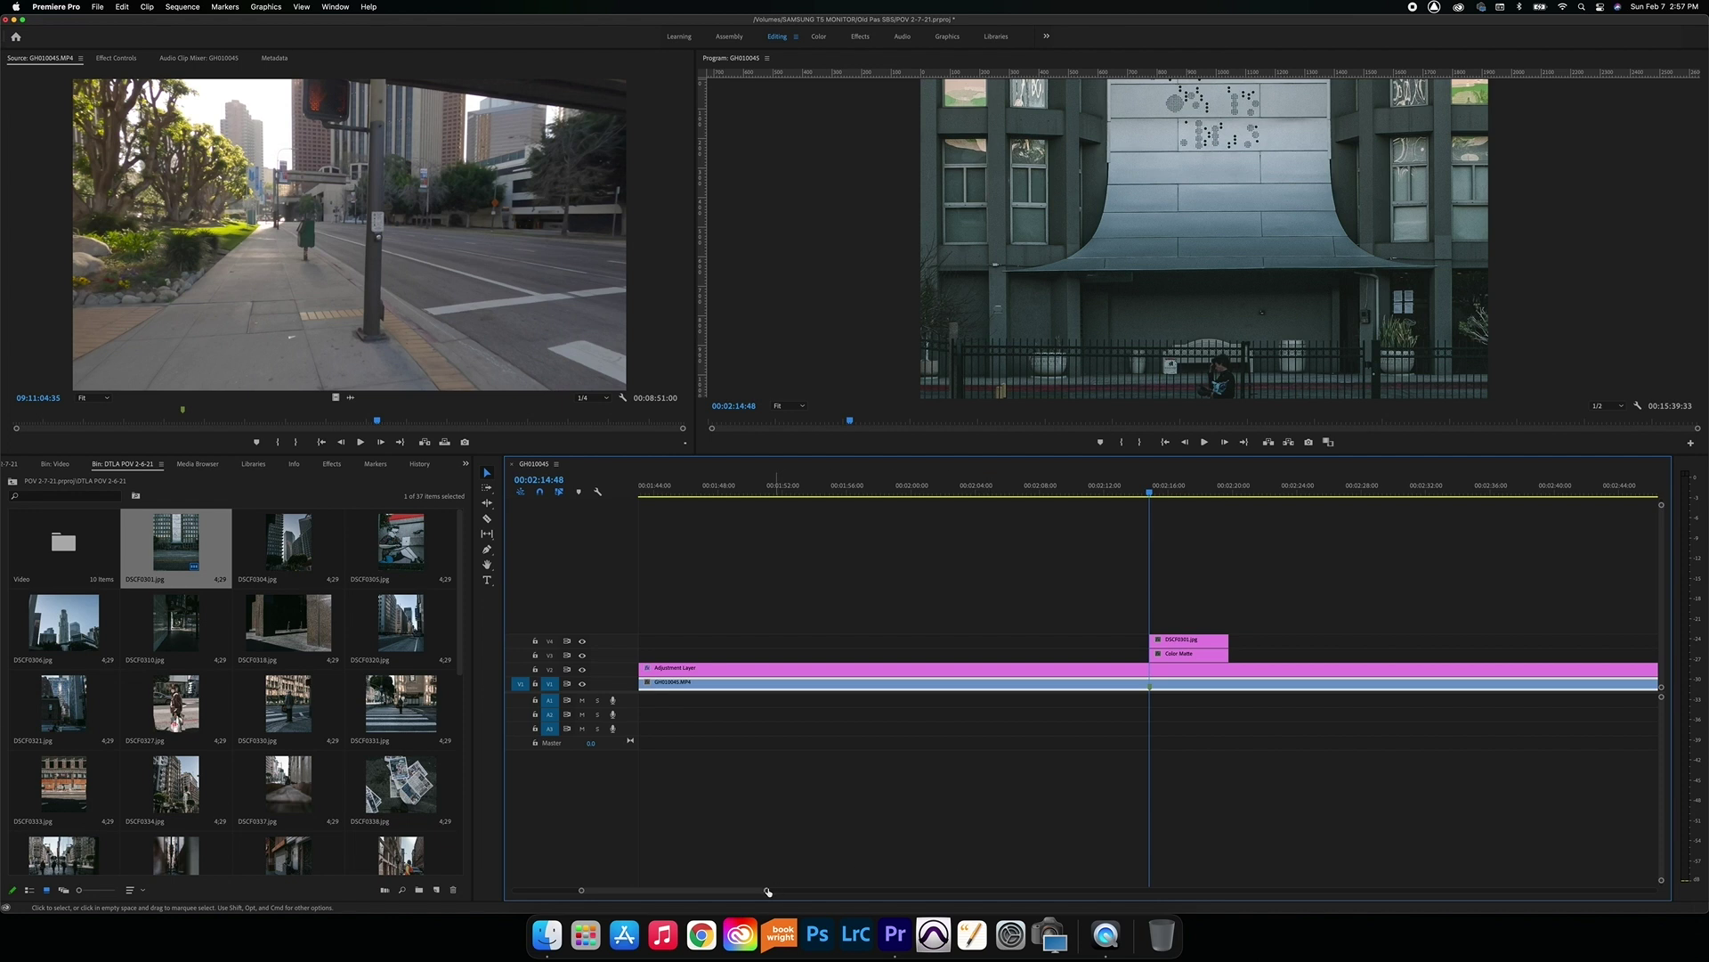
left_click_drag(767, 890, 710, 882)
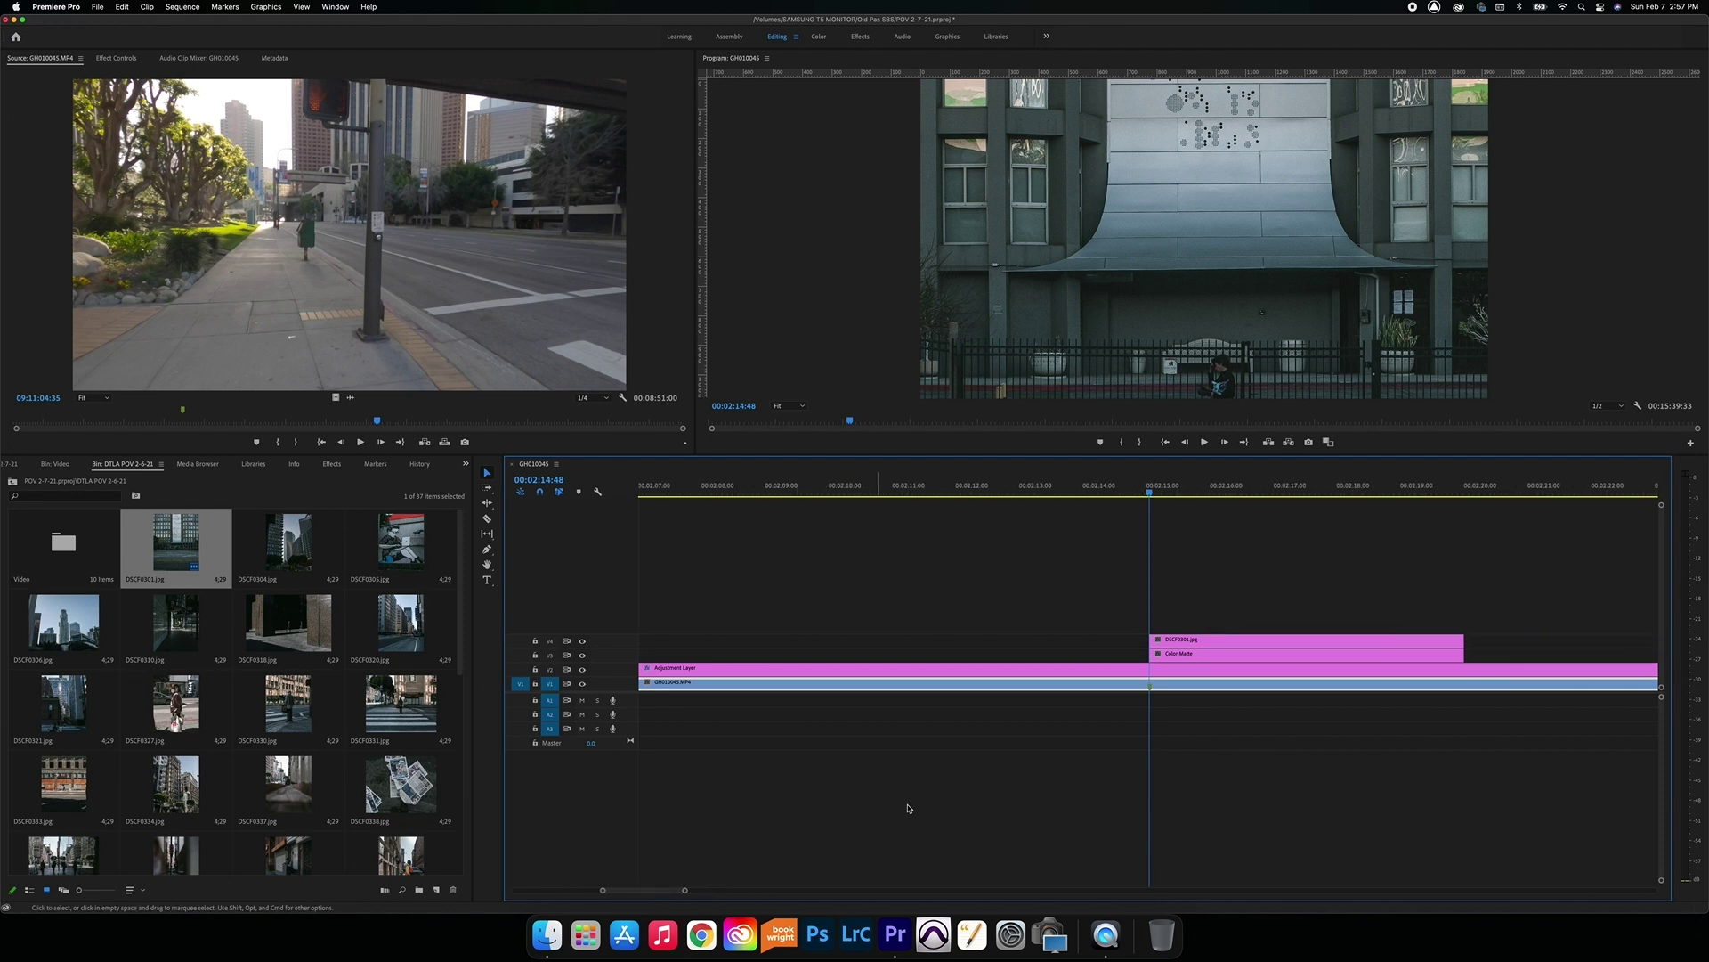
scroll(877, 821, "right", 5)
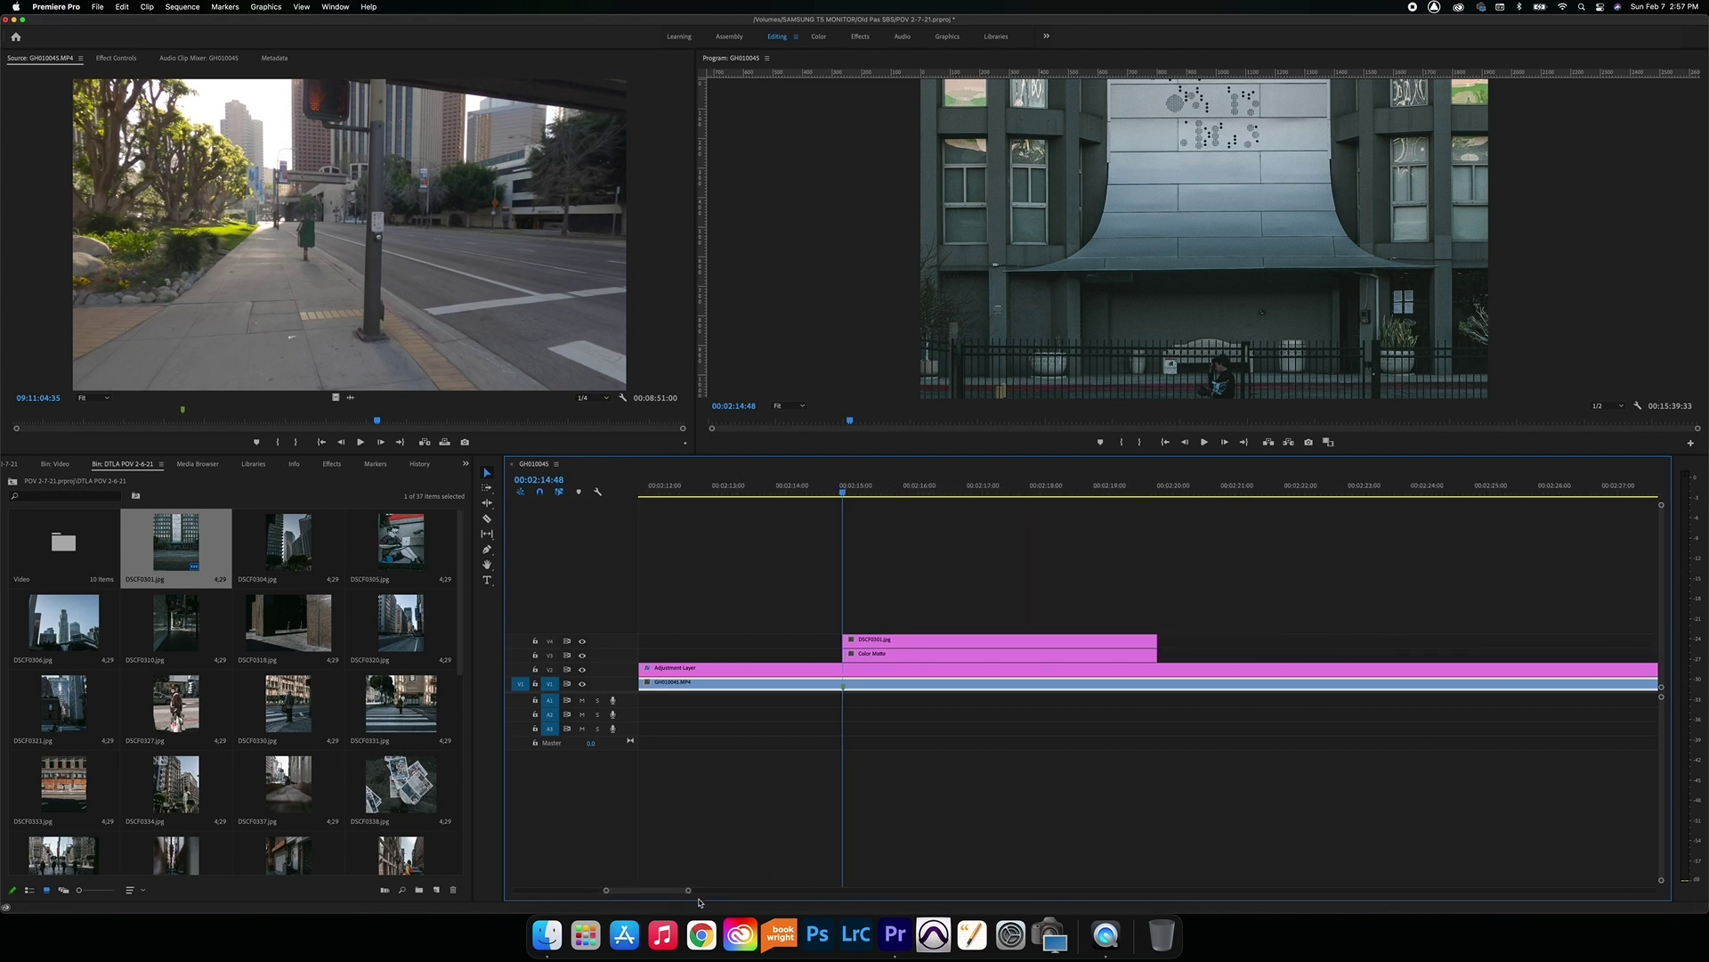
left_click_drag(687, 891, 882, 862)
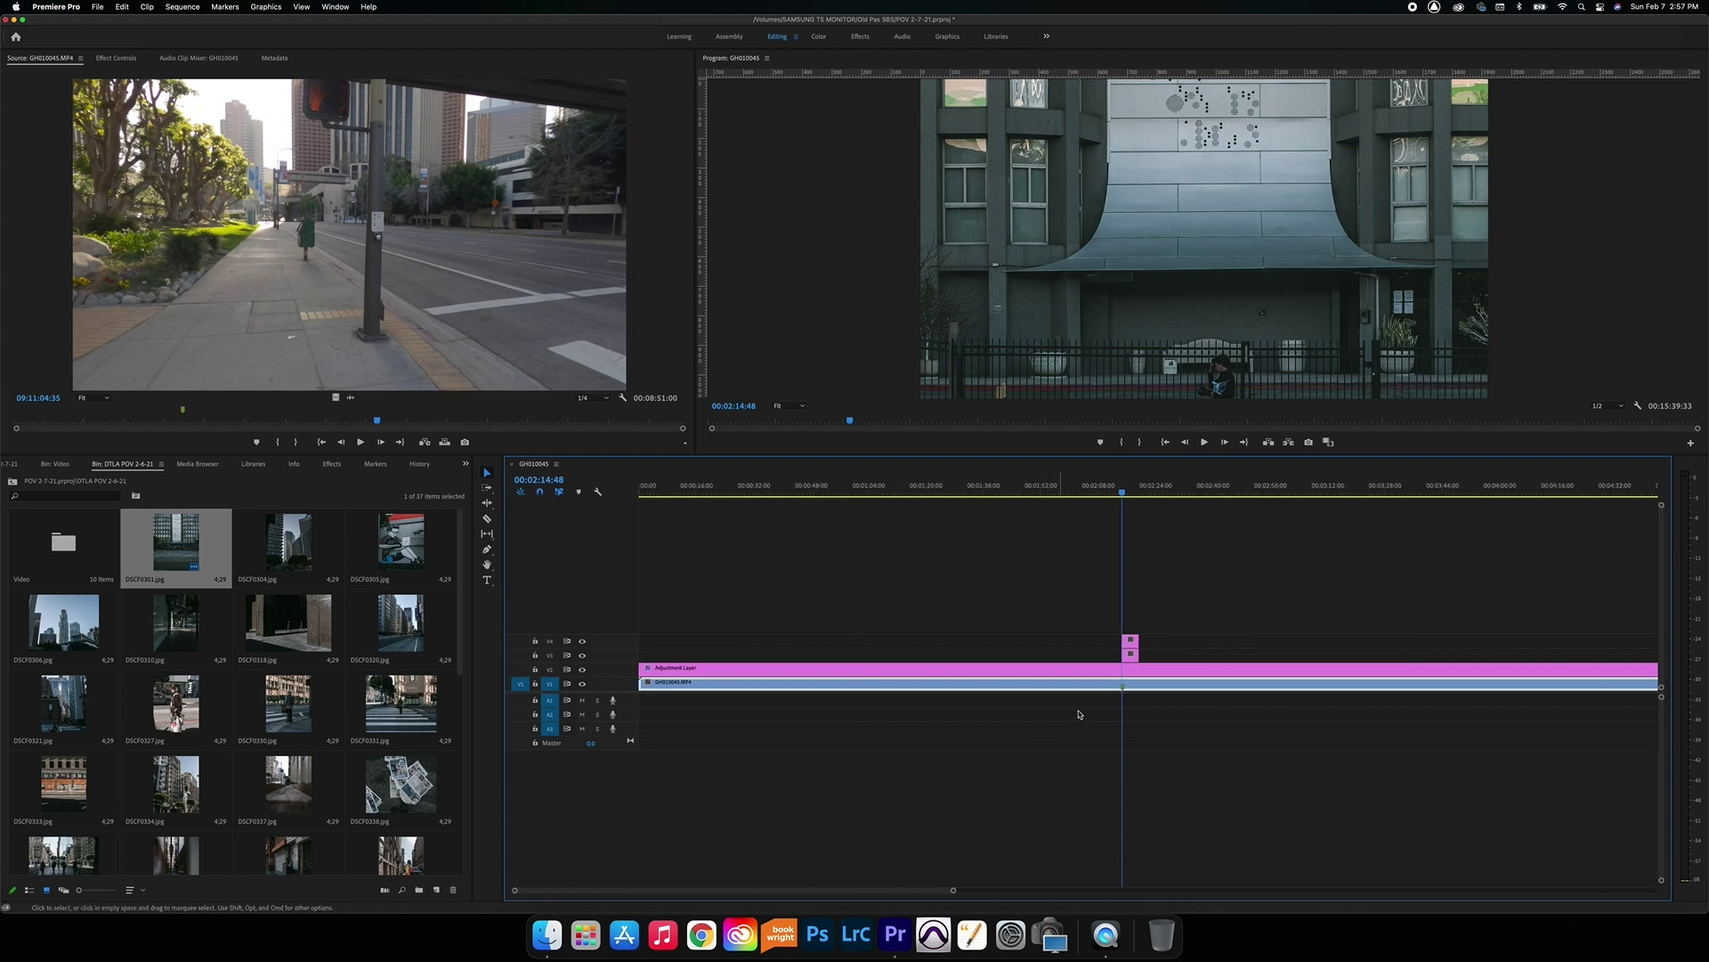
Set the scale of the DSCF0301.jpg clip on V4 to 18 so the white matte frames it.
left_click(1132, 644)
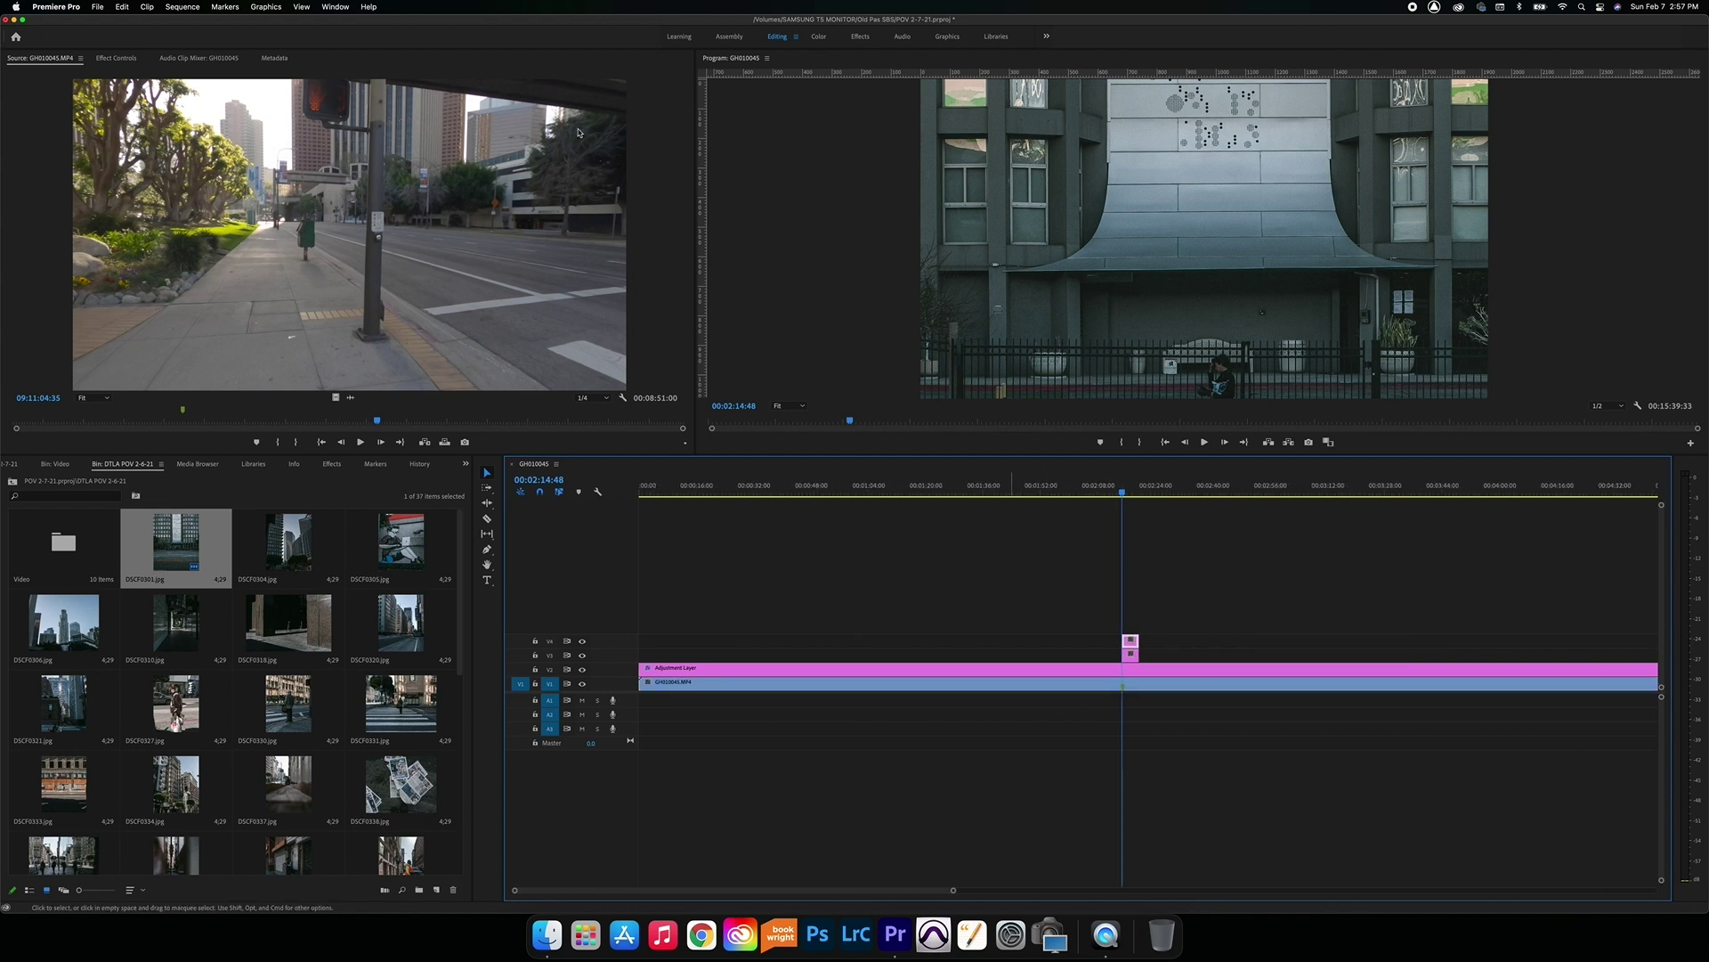
left_click(119, 59)
left_click(270, 128)
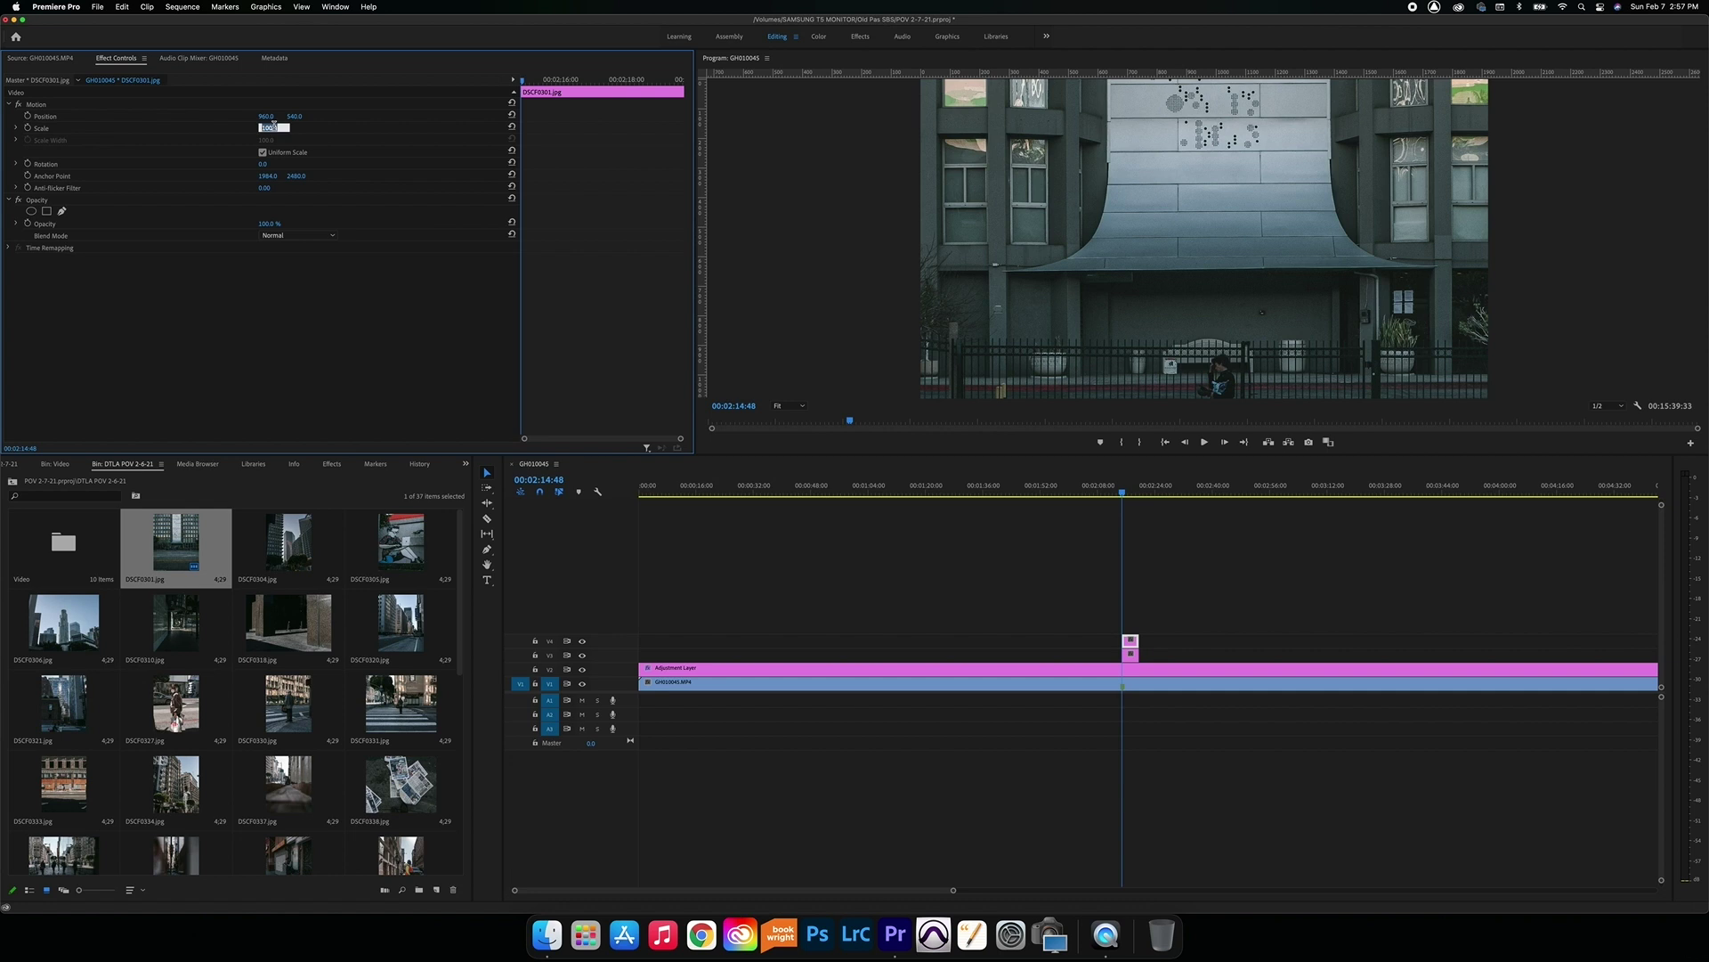
type("20")
key("Return")
left_click(271, 128)
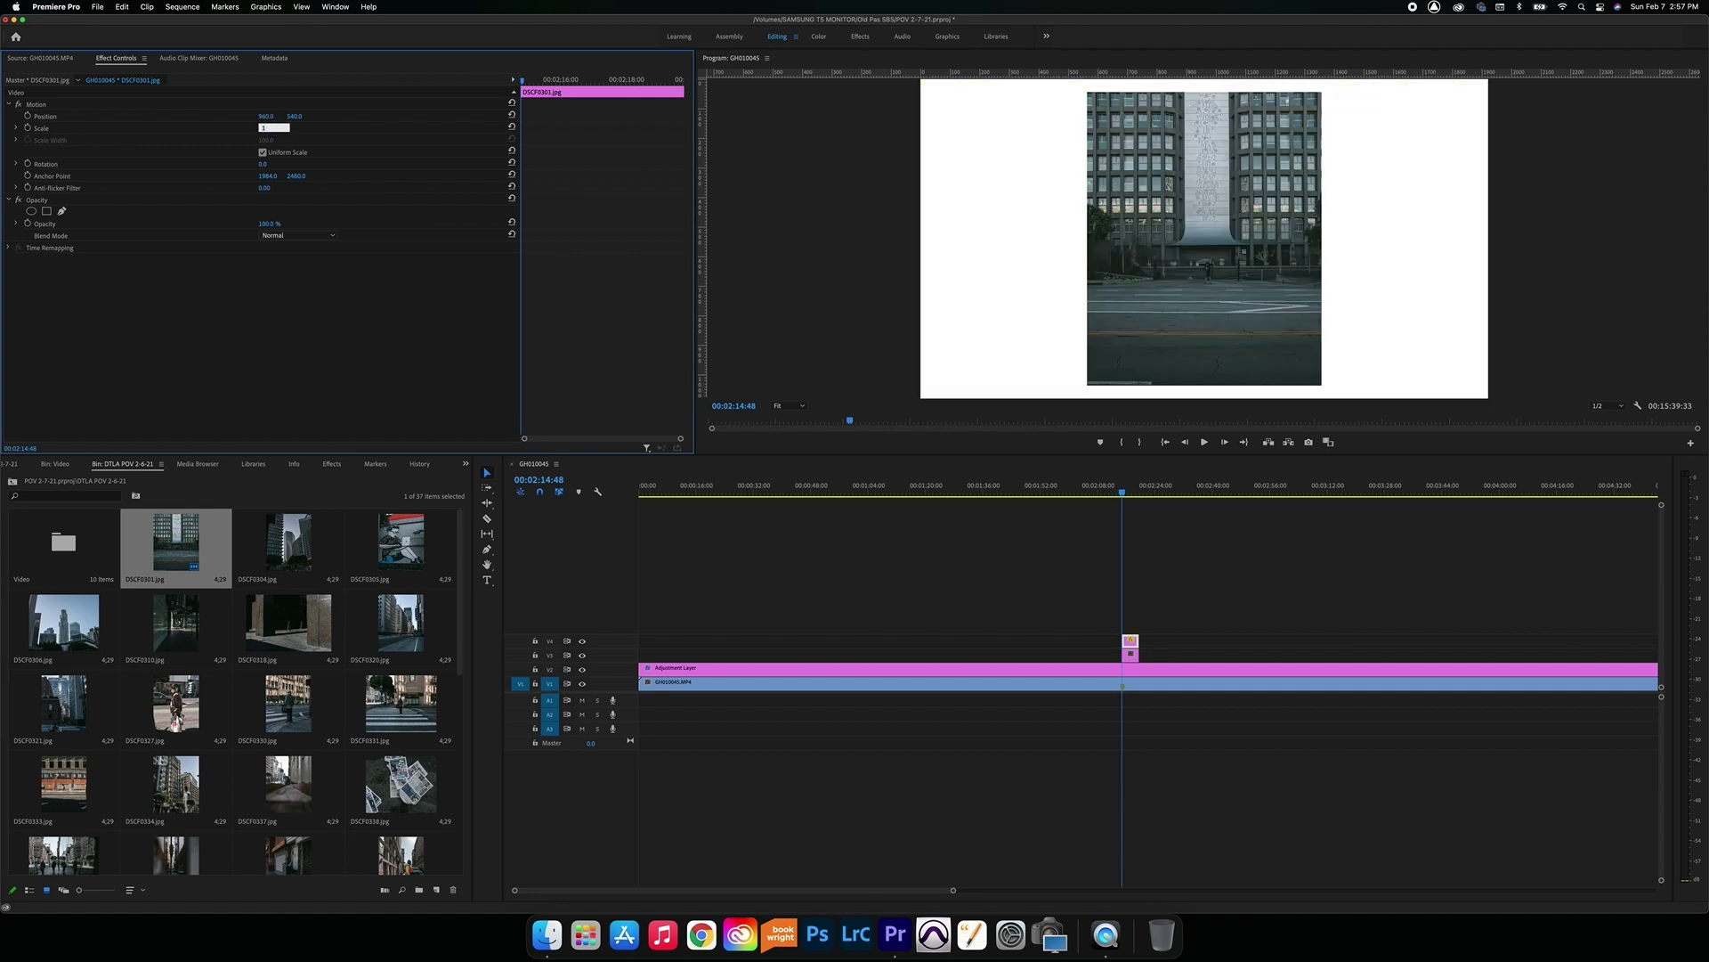
type("18")
key("Return")
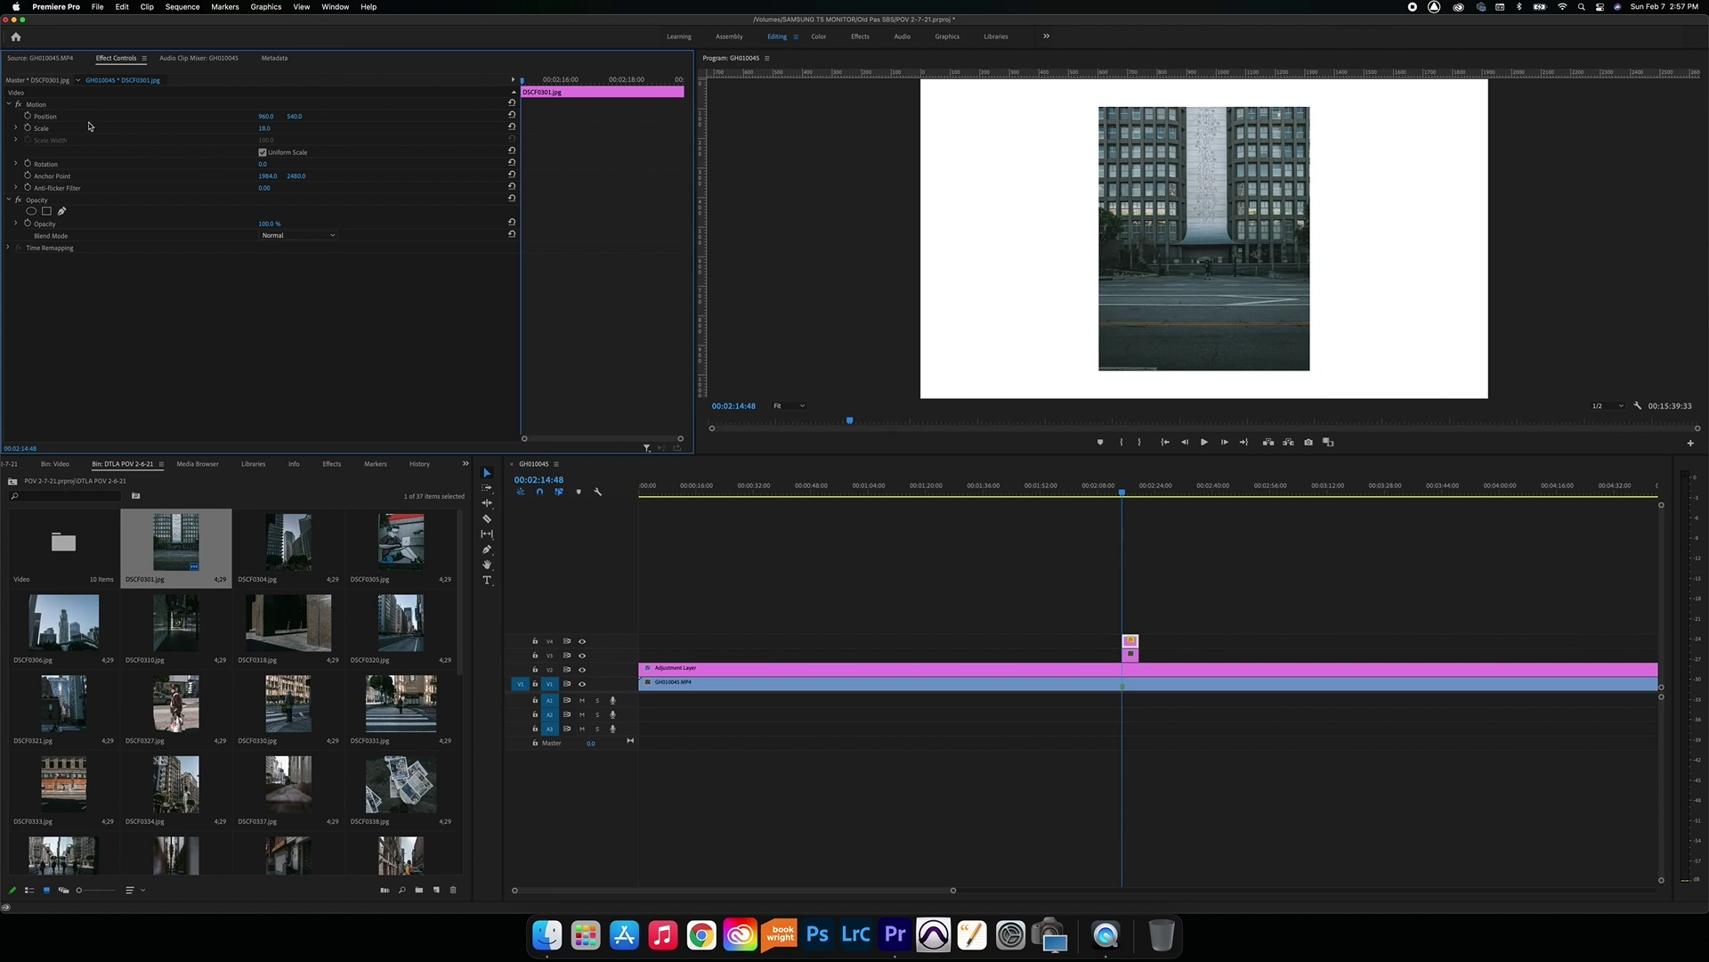
Keyframe the building photo's scale from 18 at the clip's start to 21 at its end.
left_click(28, 130)
left_click(663, 79)
left_click(271, 128)
type("21")
key("Return")
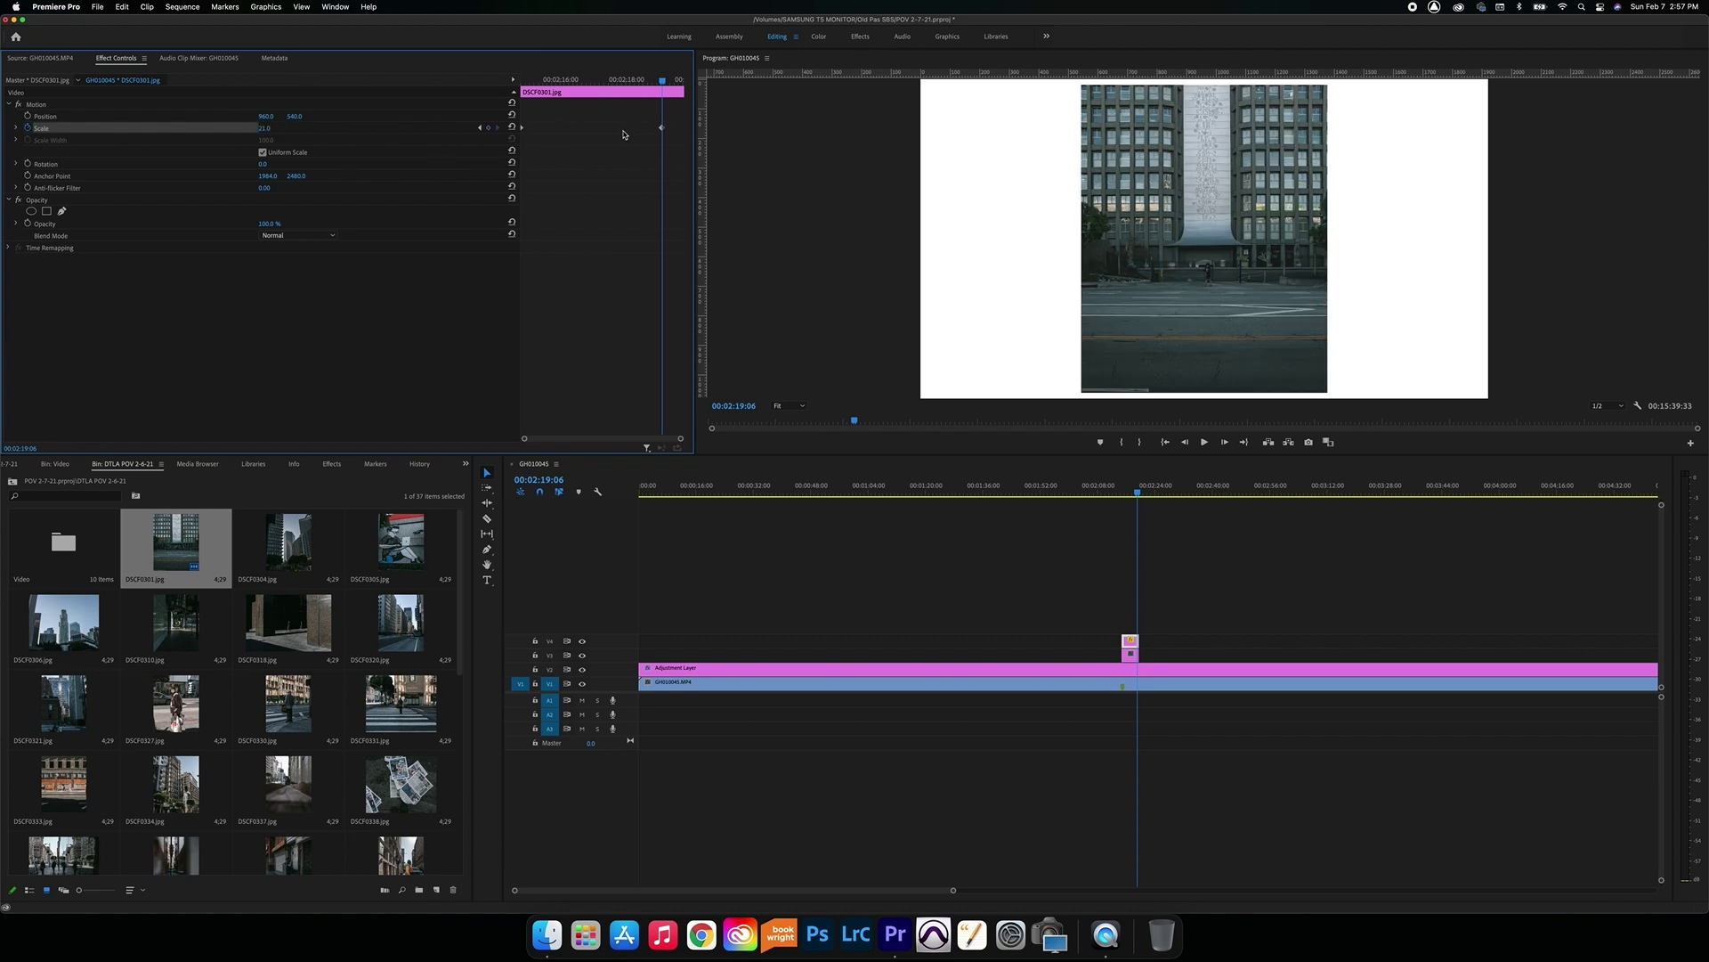
left_click_drag(663, 129, 729, 148)
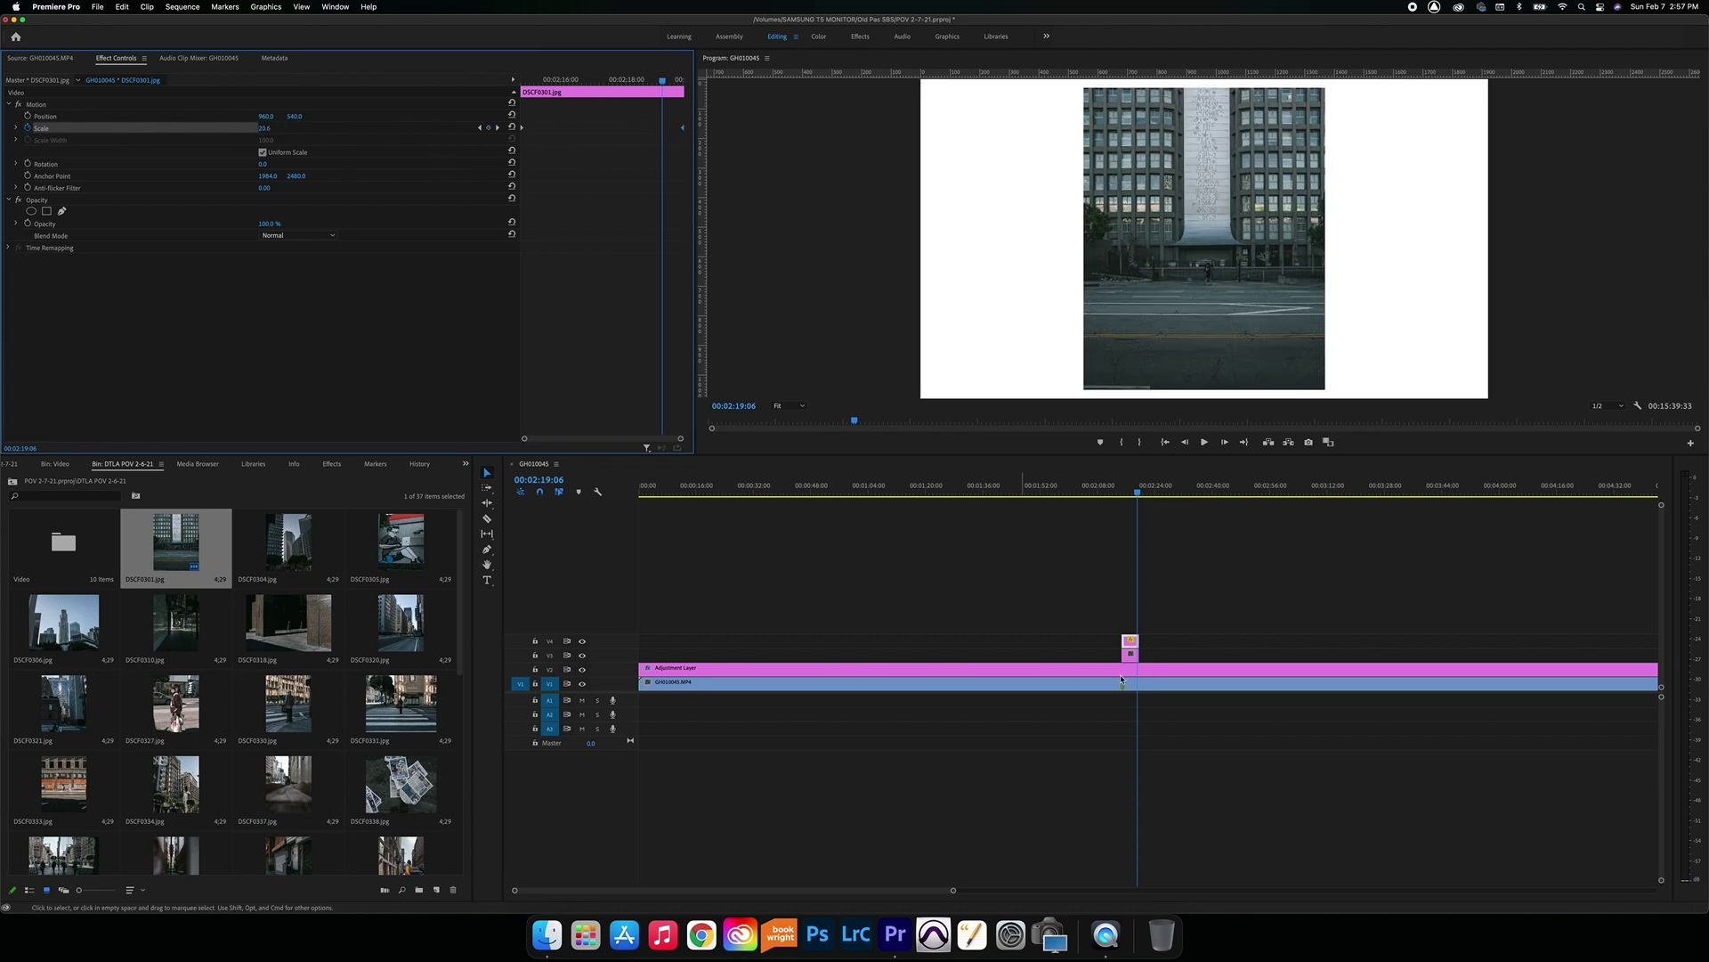
Play back the photo insert to review its zoom animation over the white matte.
left_click(1100, 489)
key("space")
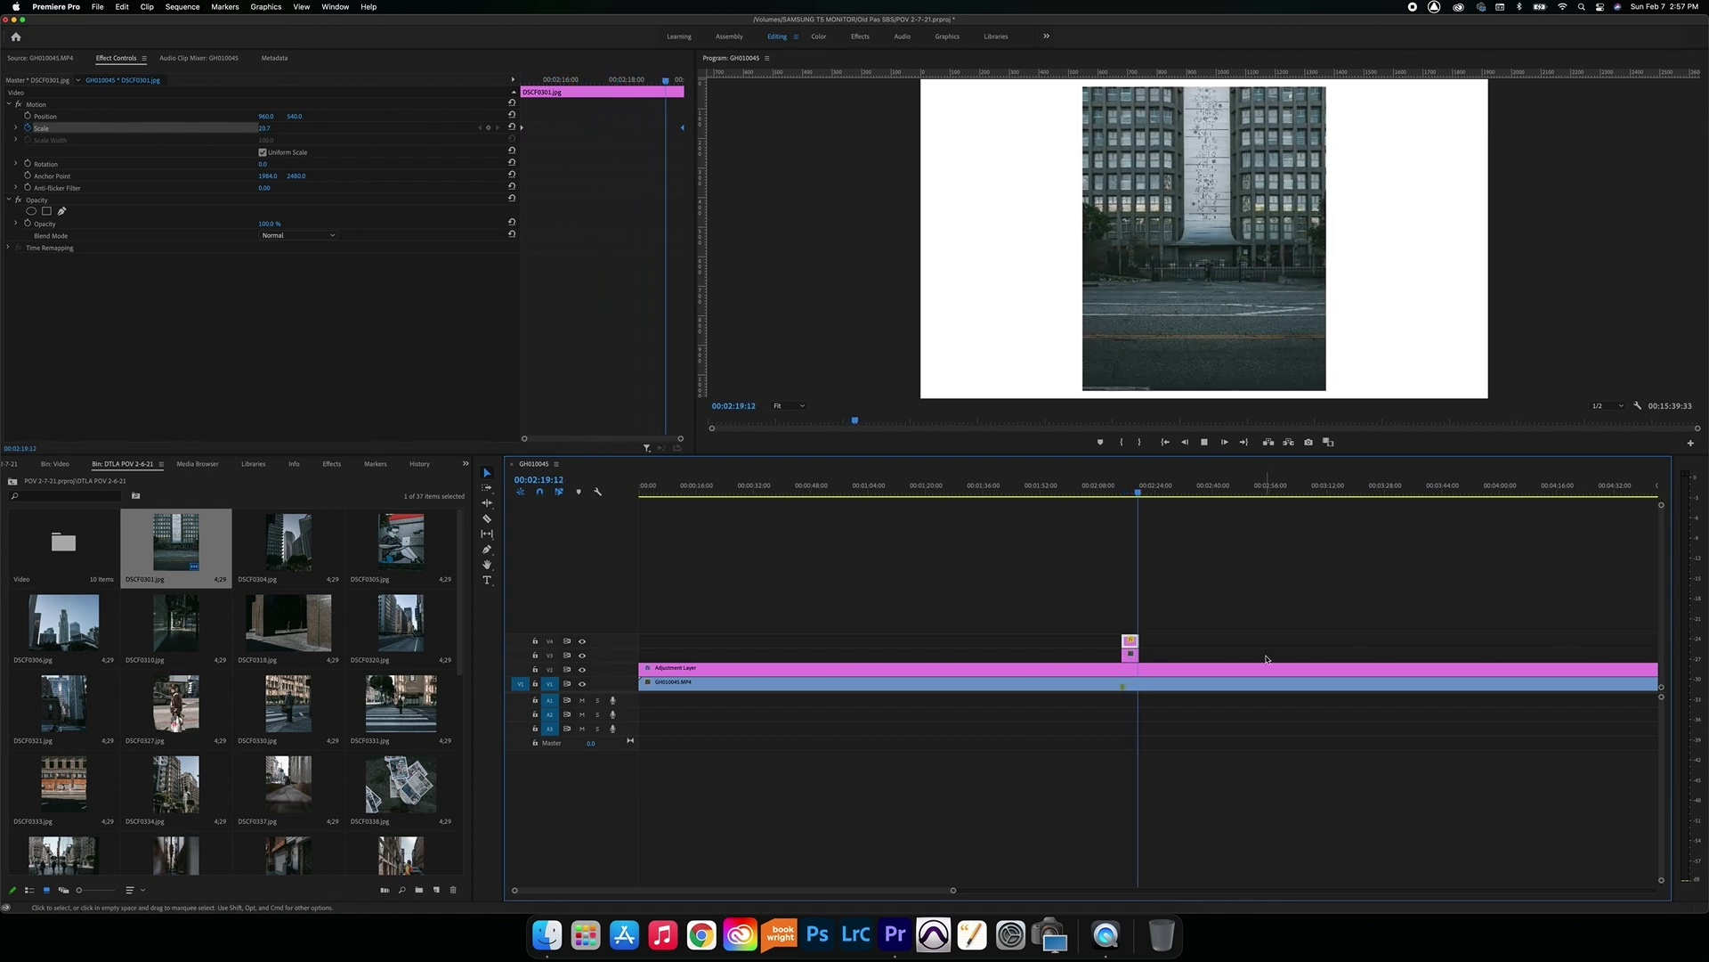
key("space")
Cut GH010045.MP4 at the photo insert's end and at 00:03:09:24, and ripple delete the section in between.
key("c")
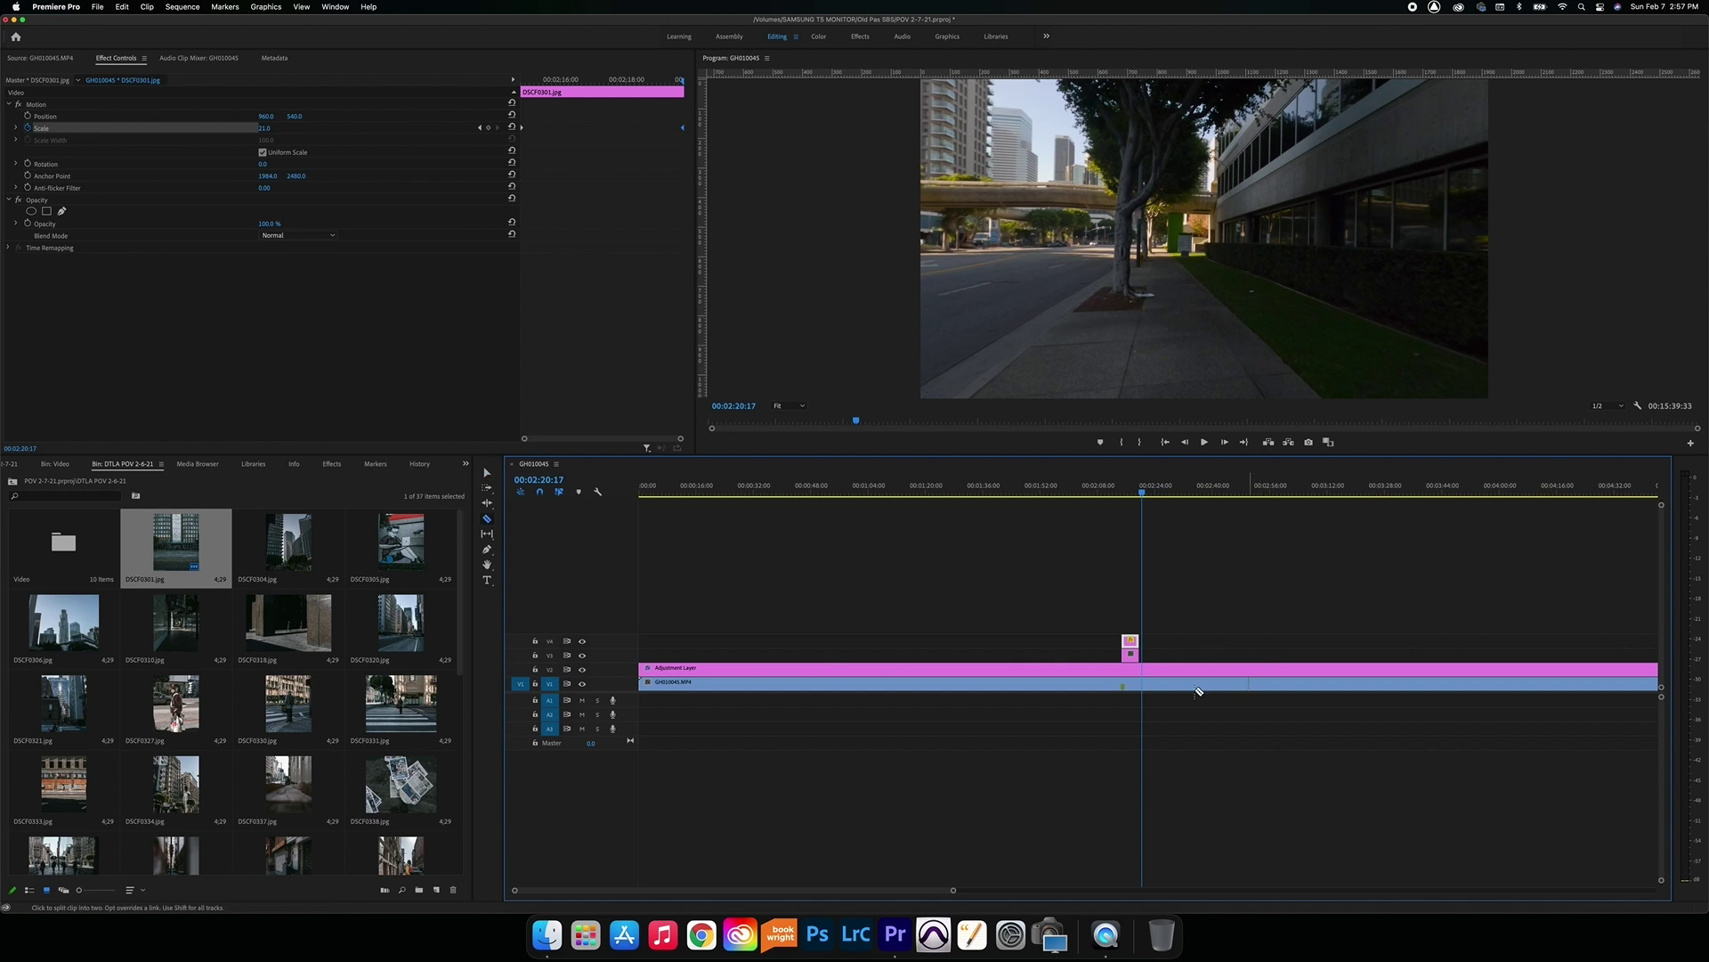
left_click(1140, 683)
key("v")
left_click_drag(1145, 495, 1319, 514)
key("c")
left_click(1322, 684)
key("v")
left_click(1285, 688)
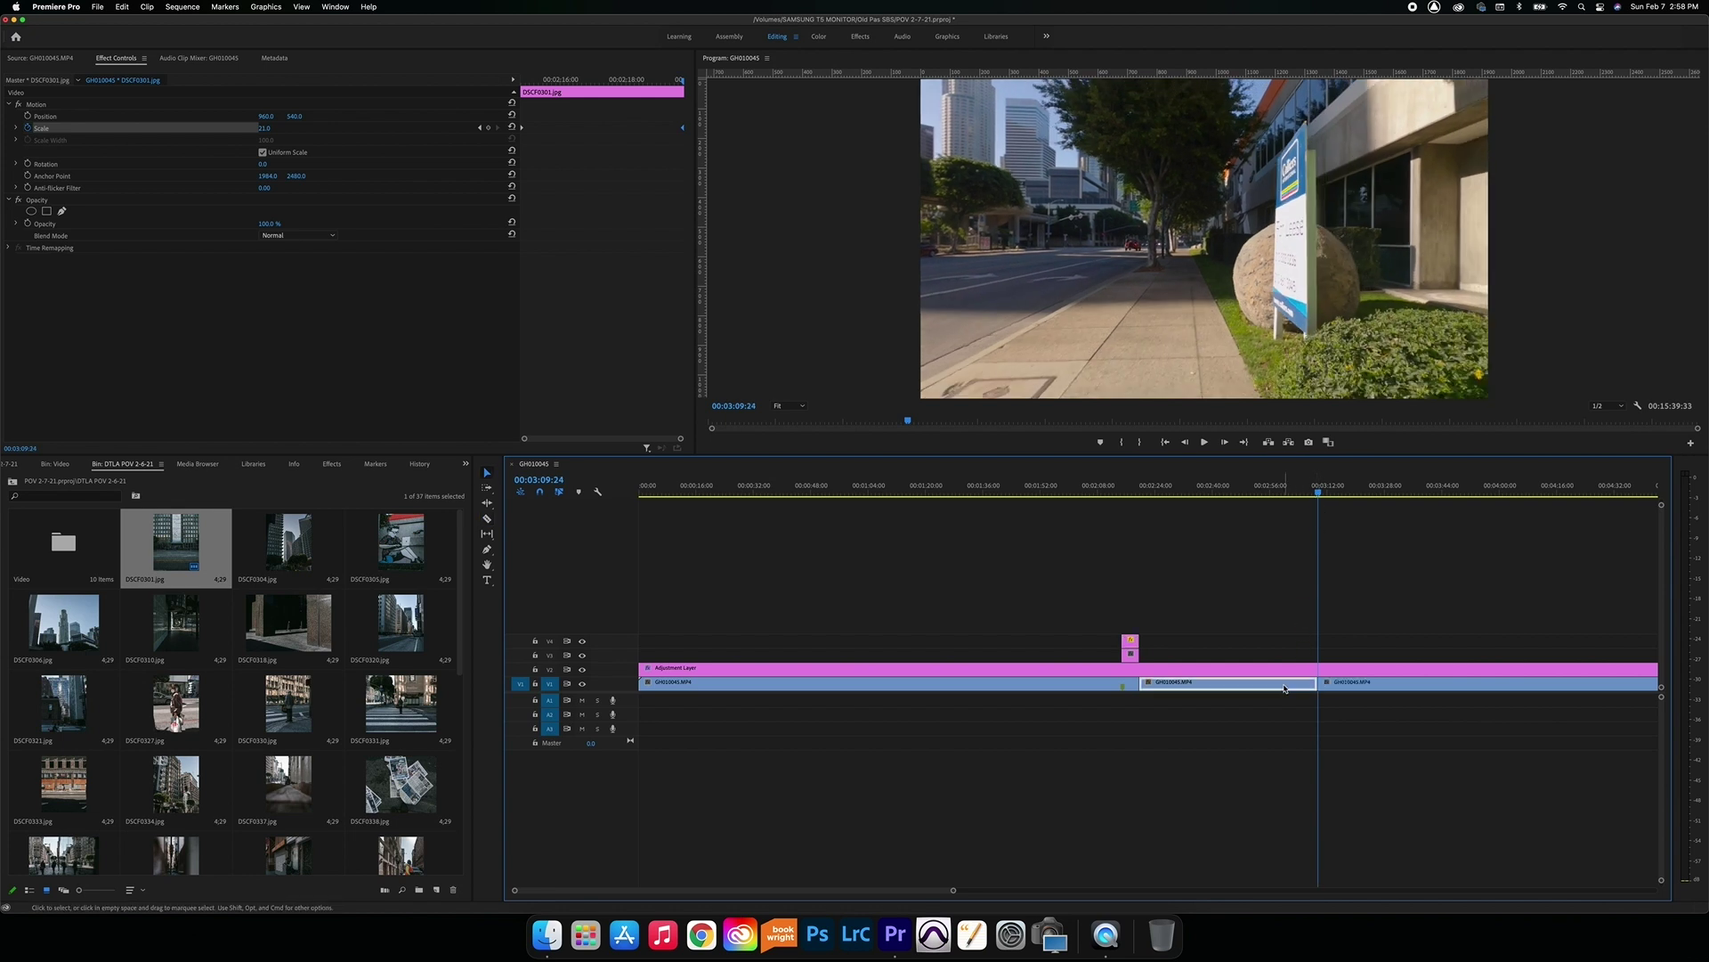
key("shift+Delete")
Play back the footage across the new cut after the photo insert.
key("Up")
key("space")
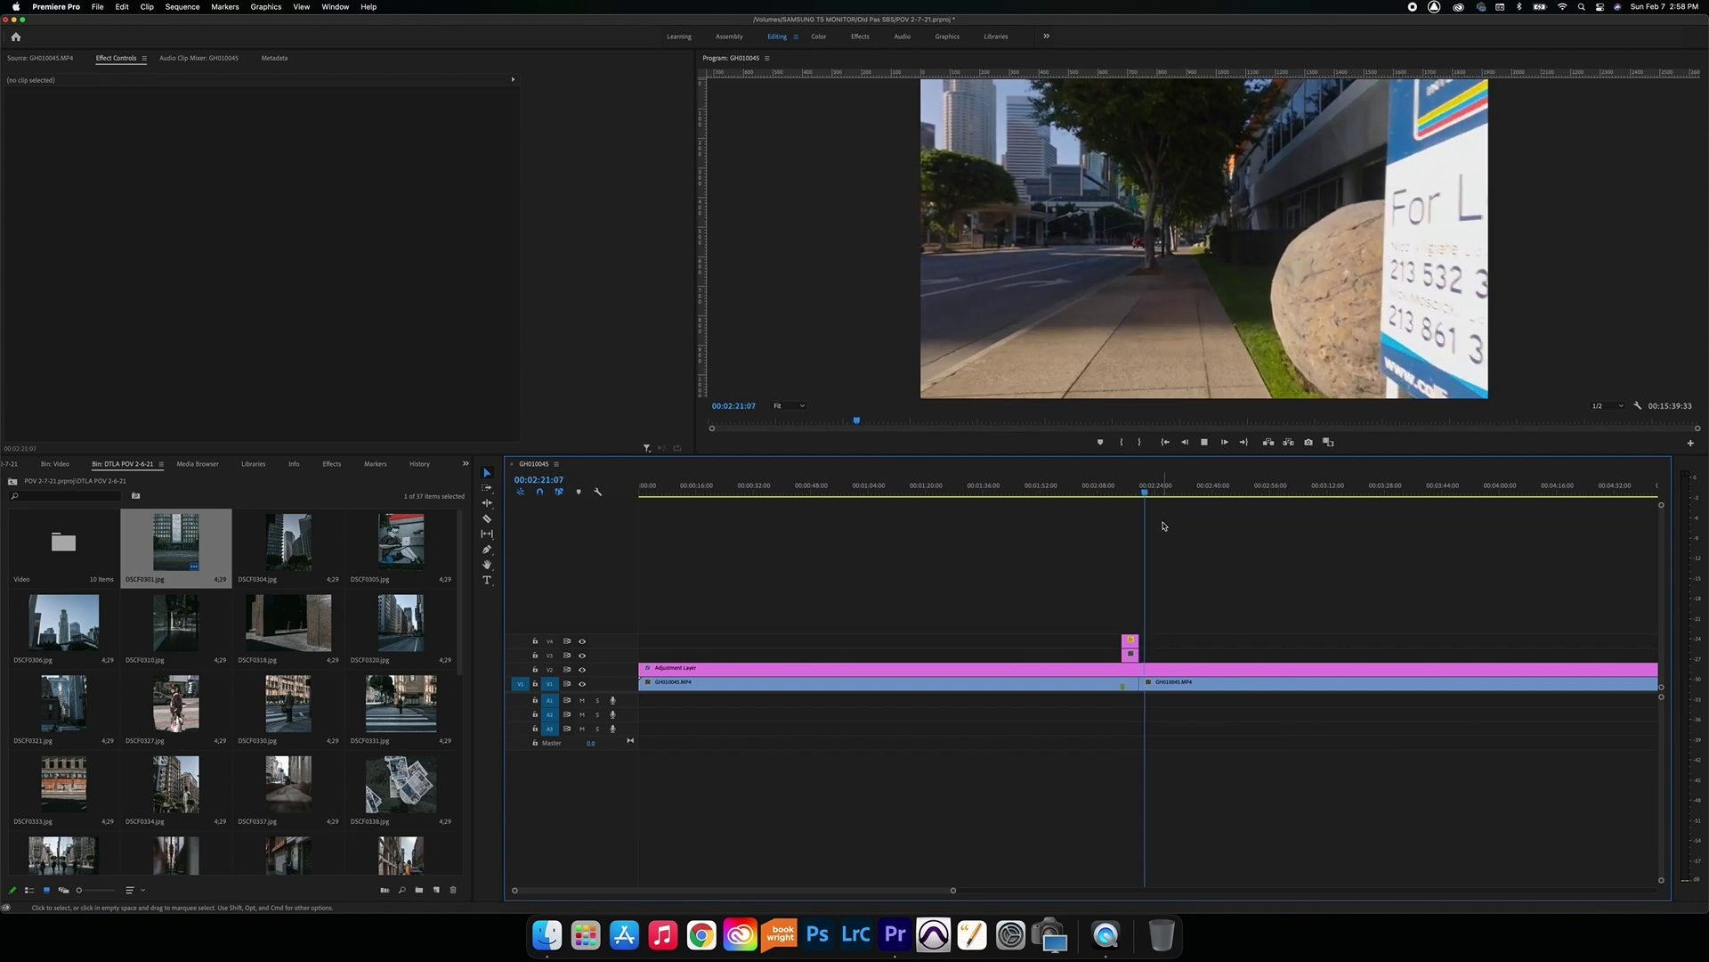
key("space")
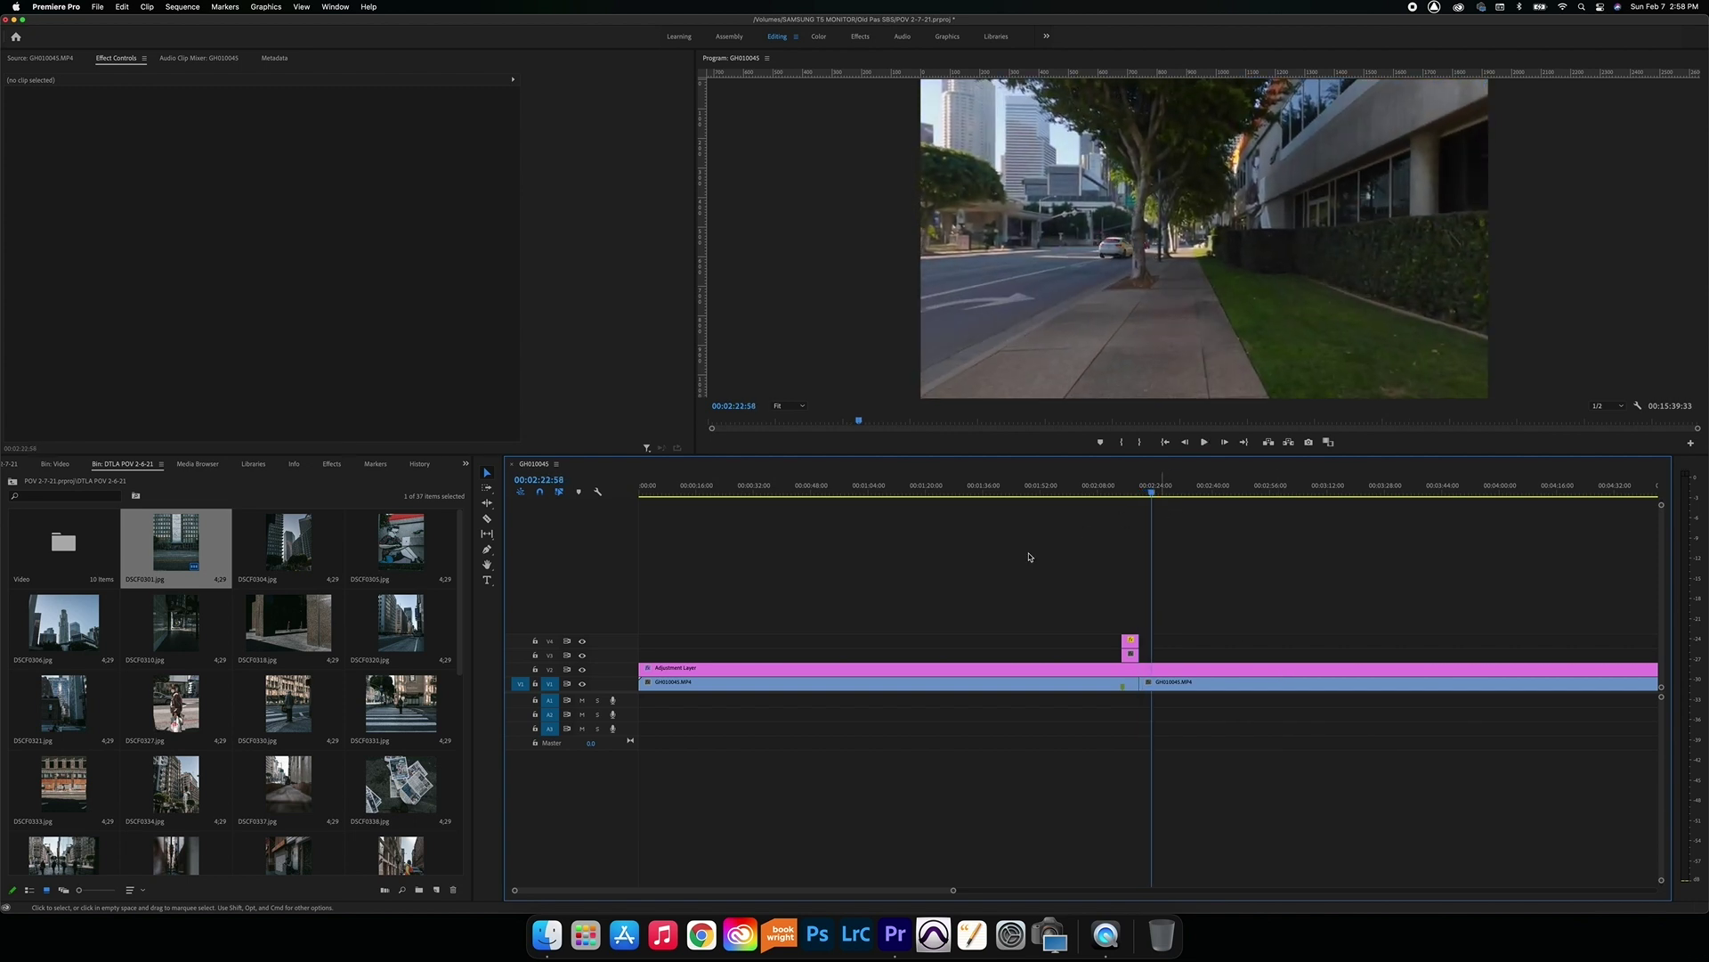
Level the horizon of the first GH010045.MP4 segment by setting its rotation to -2°.
left_click(843, 490)
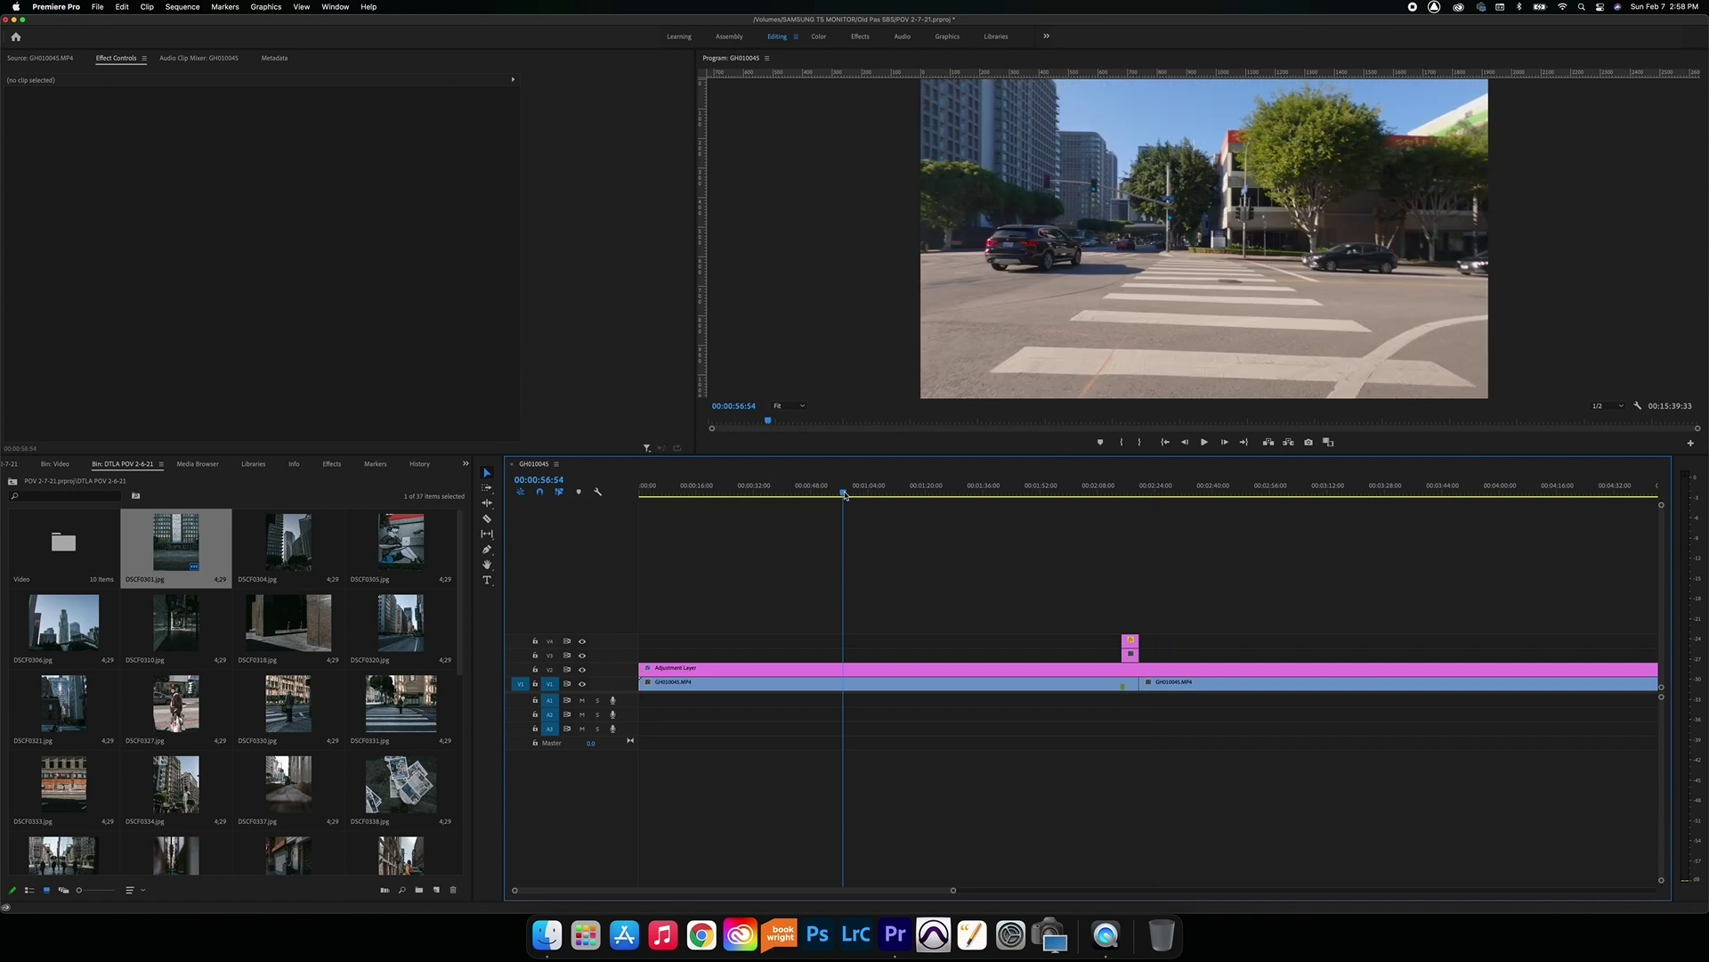
left_click(833, 677)
left_click(265, 164)
type("-")
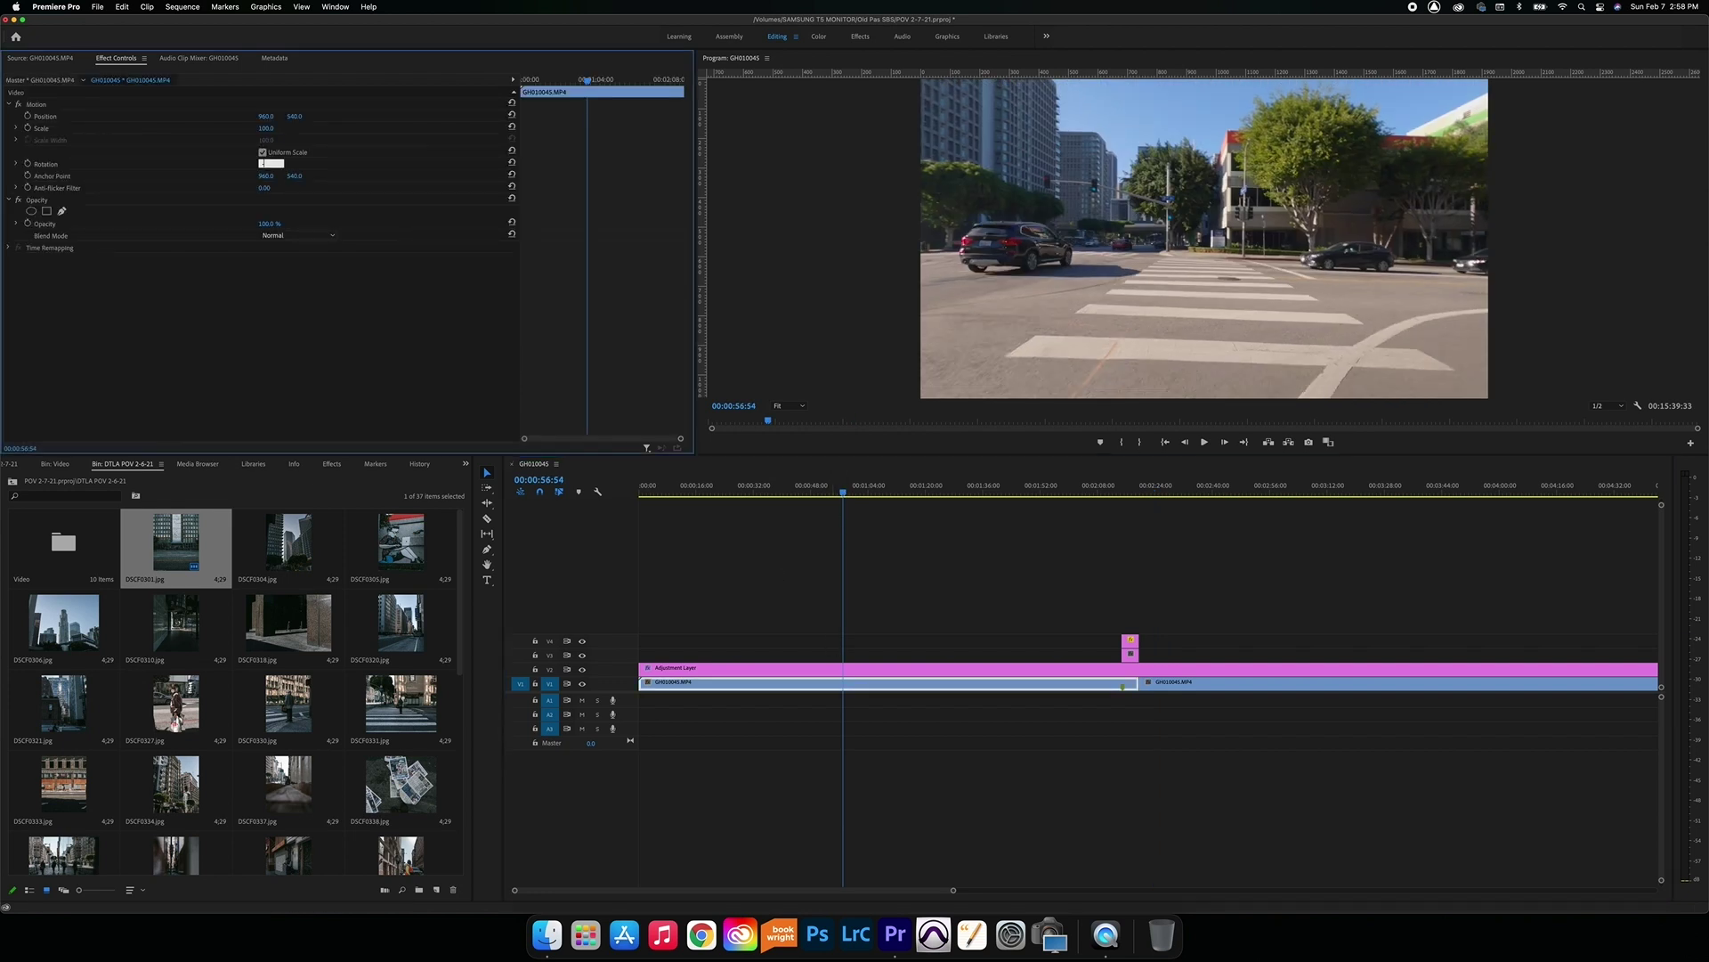
type("1")
key("Return")
left_click(271, 160)
type("-2")
key("Return")
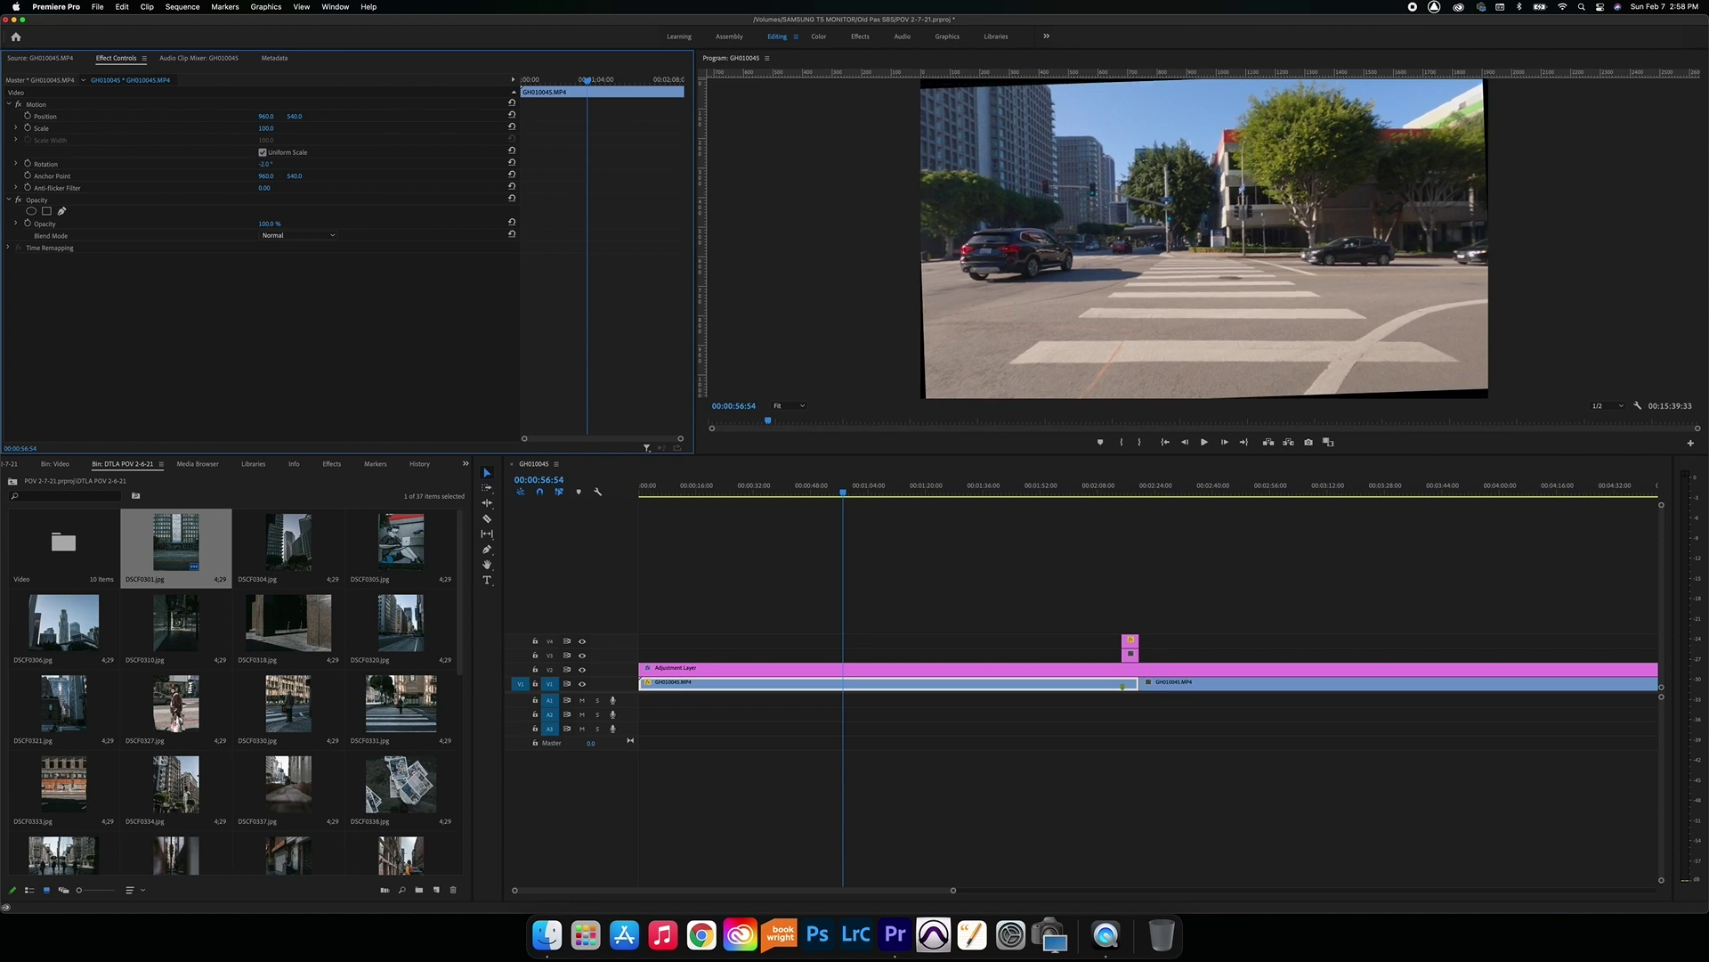
Scale the first GH010045.MP4 segment to 107 to hide the rotated edges and play it back.
left_click(272, 127)
type("107")
key("Return")
key("space")
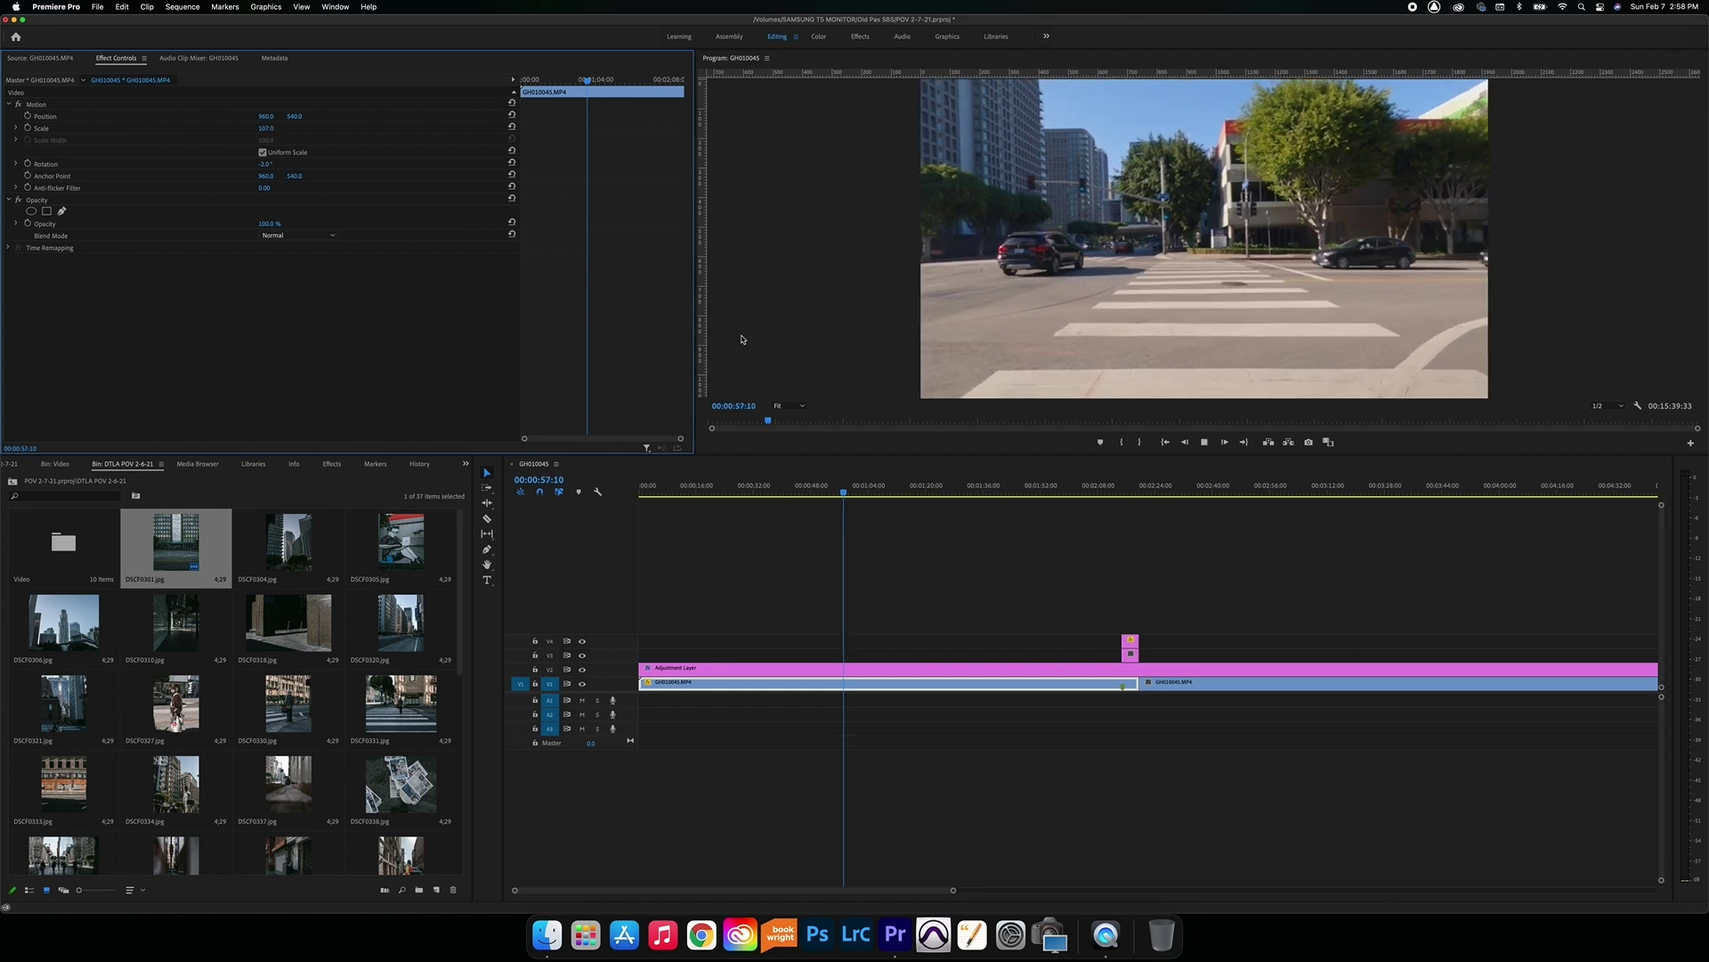
Set the second GH010045.MP4 segment's rotation to -2° and its scale to 107.
left_click(1163, 488)
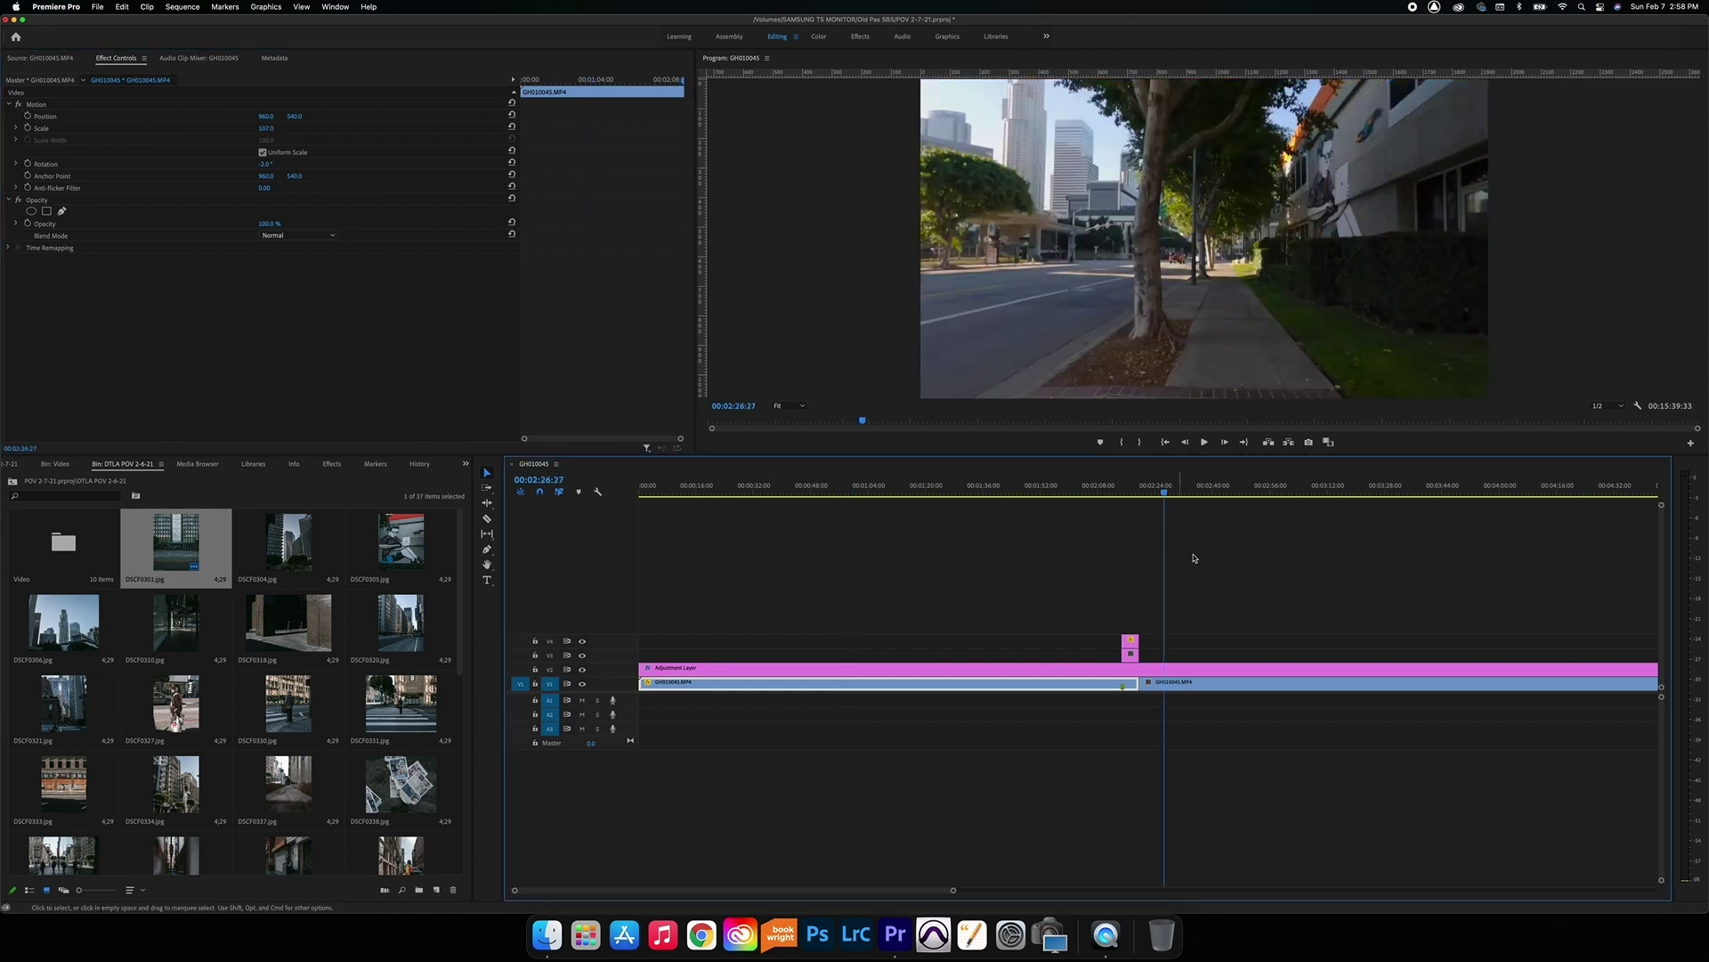
left_click(1212, 682)
left_click(266, 164)
type("-2")
key("Return")
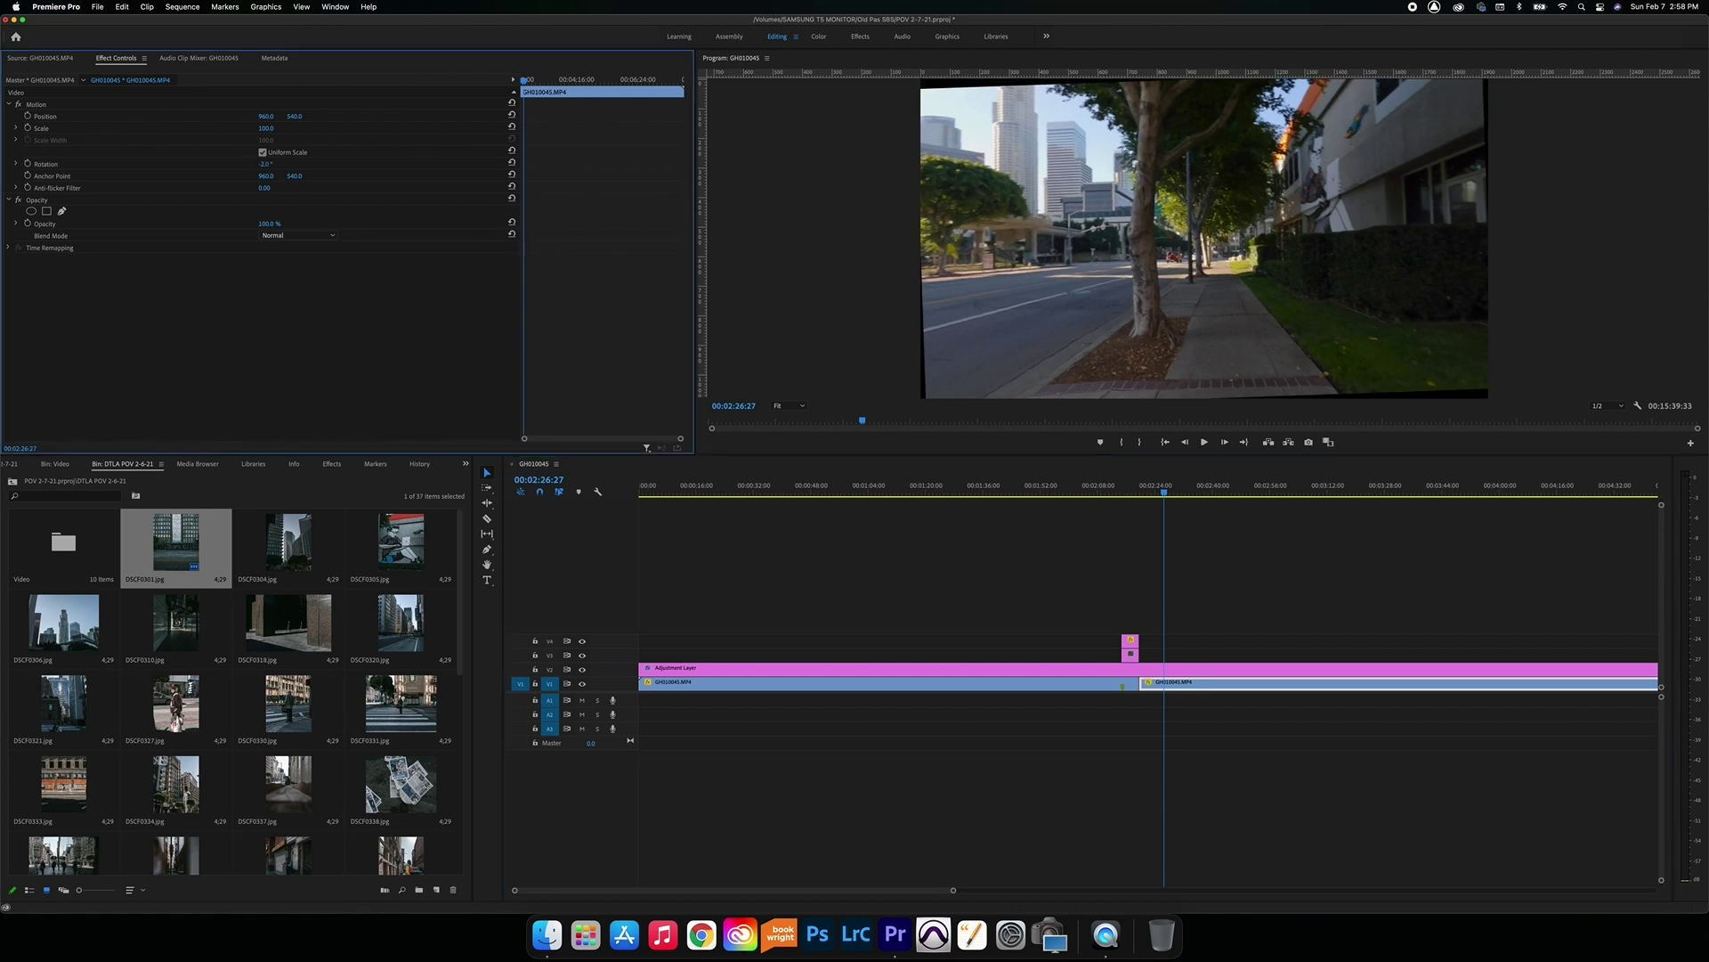
left_click(266, 129)
type("107")
key("Return")
Change the second GH010045.MP4 segment's rotation to -1° and play it back.
left_click(273, 127)
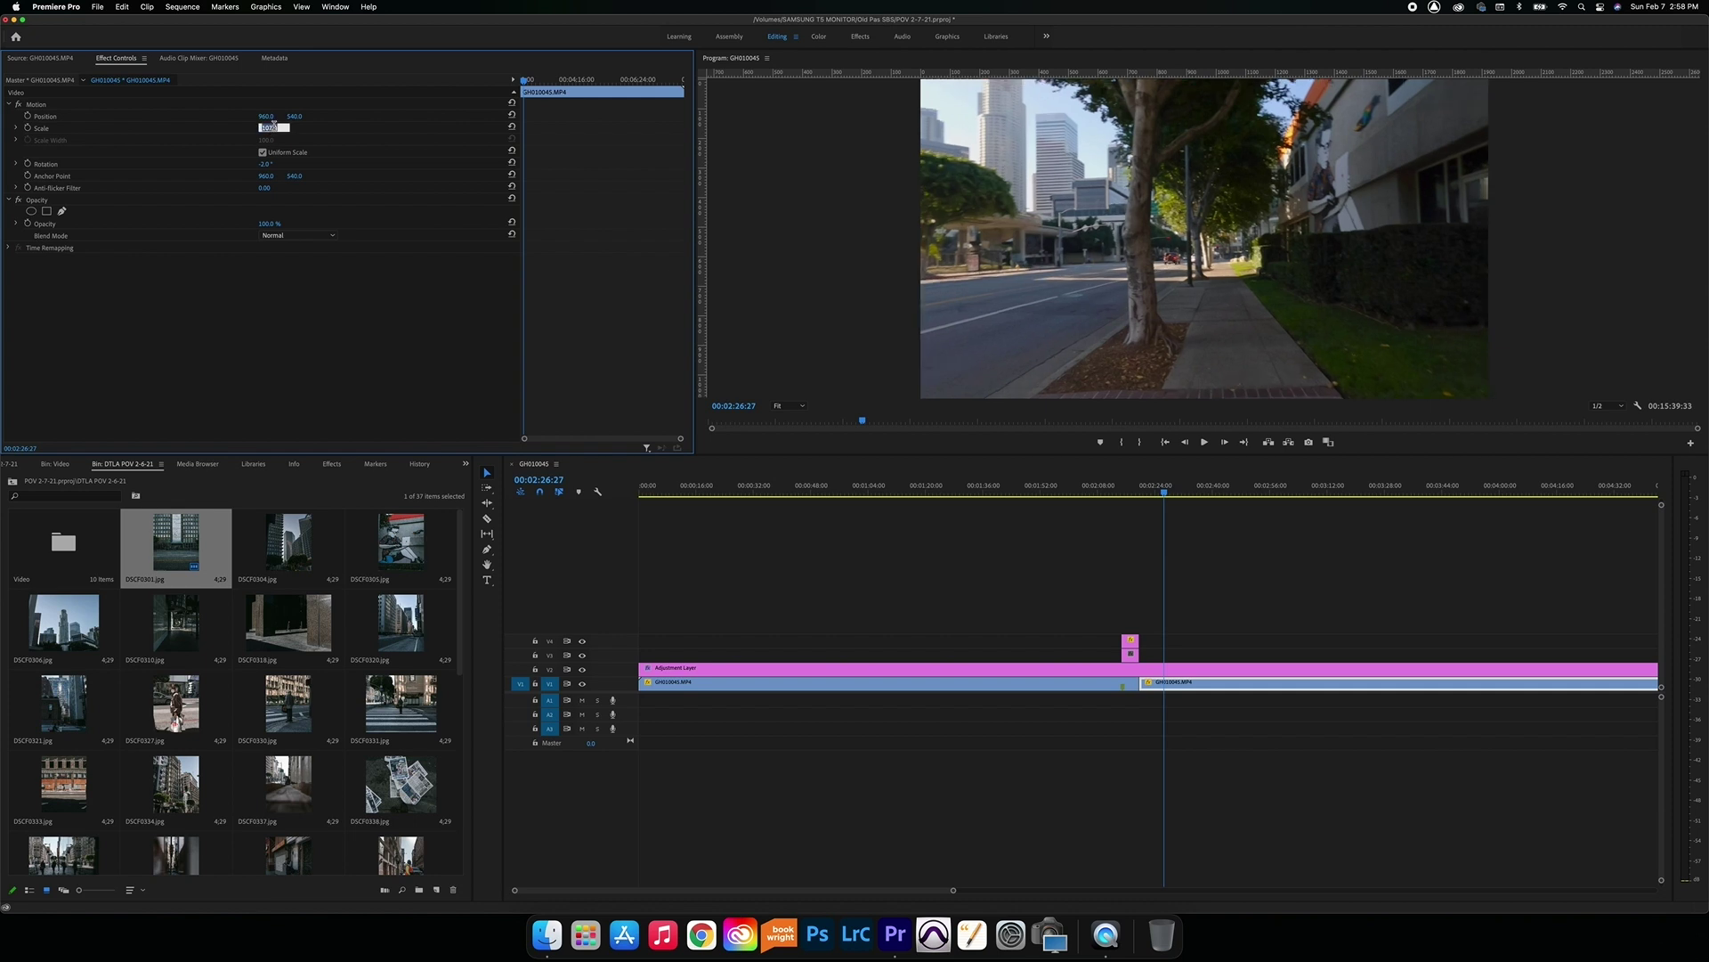
left_click(270, 161)
type("-1")
key("Return")
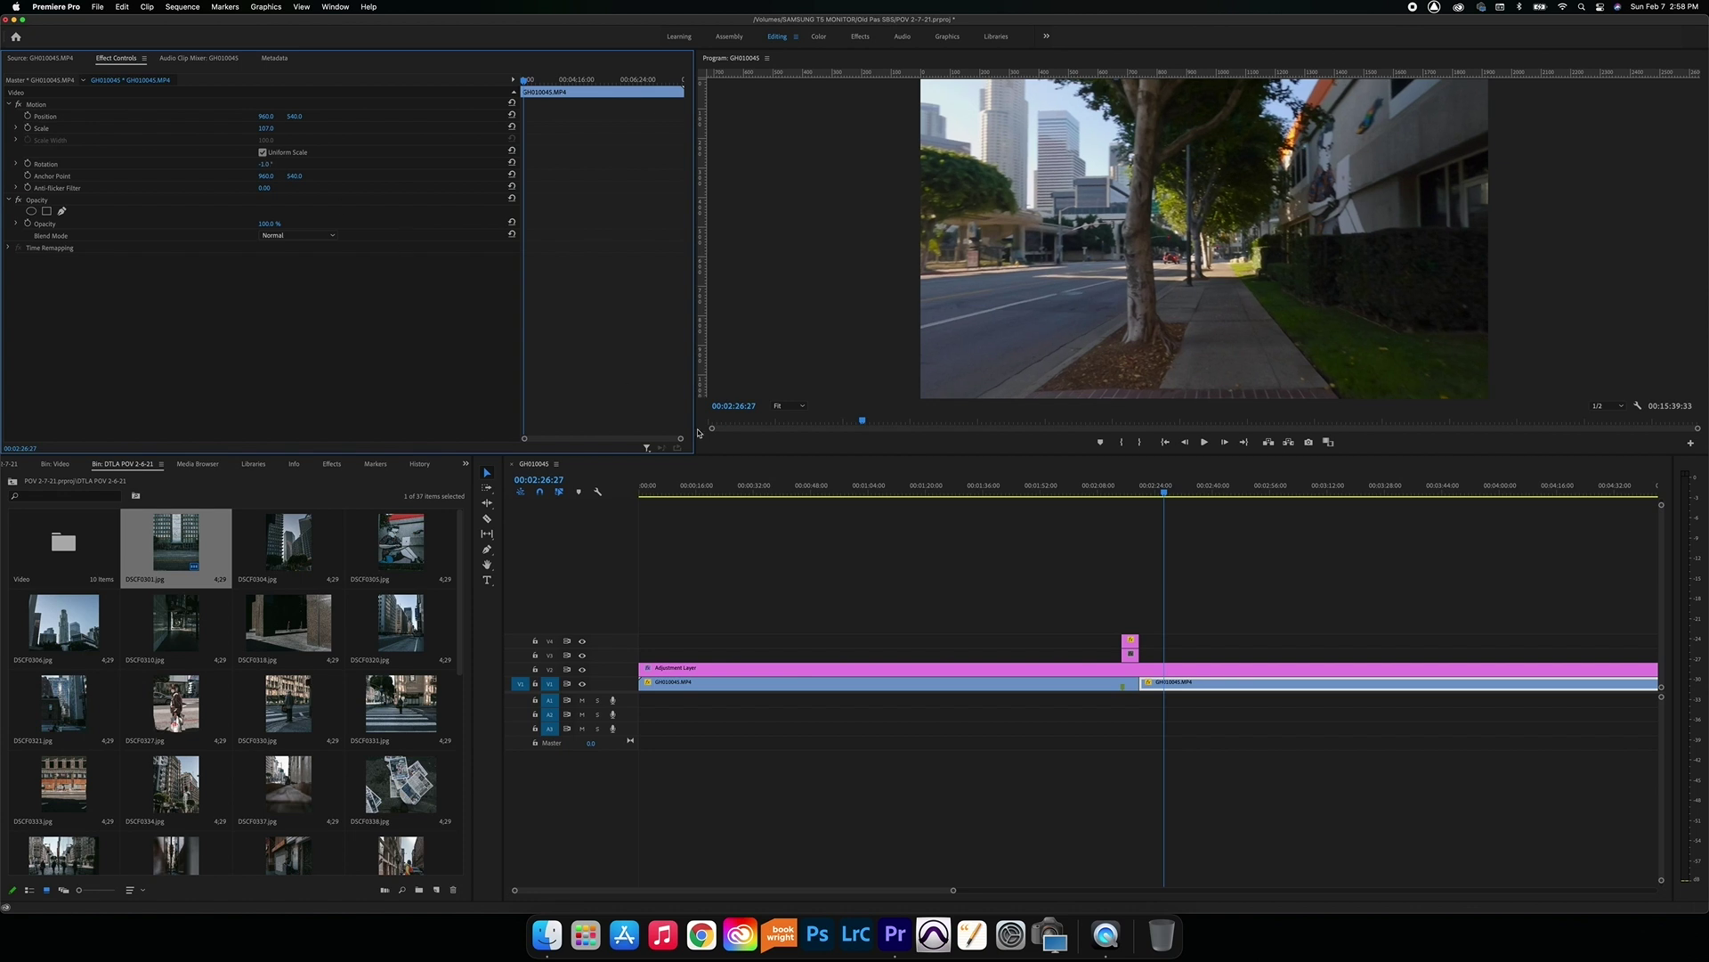
key("space")
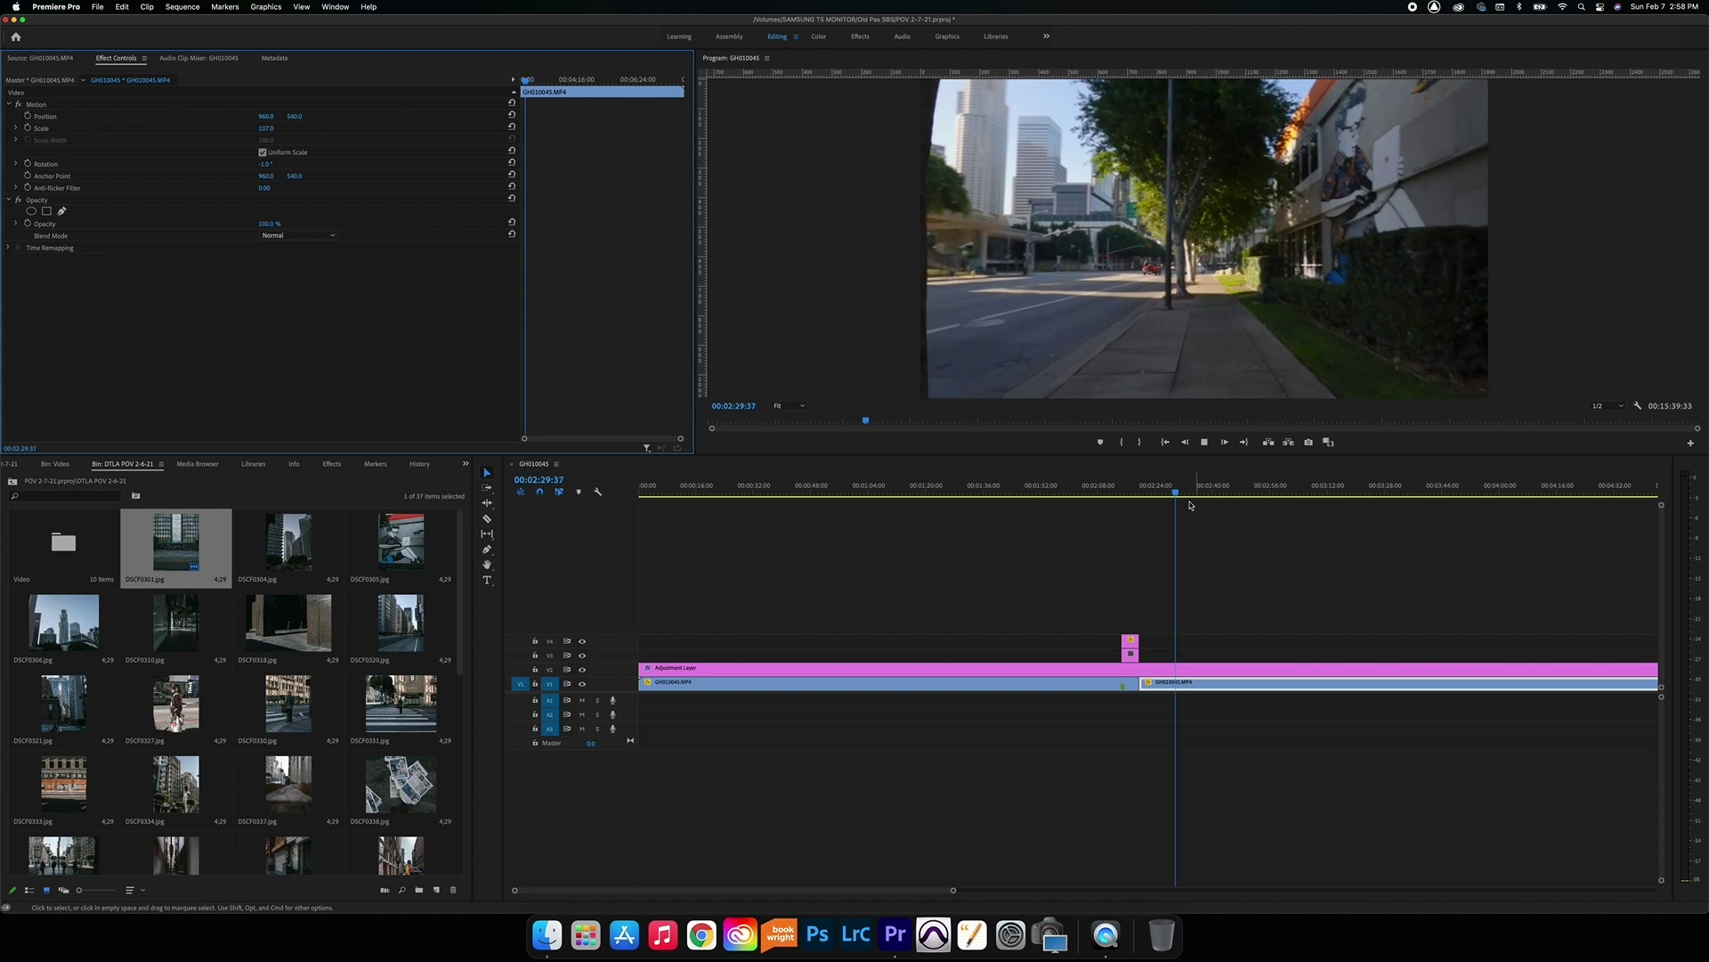
Find the frame where the mural is photographed and place DSCF0305.jpg on track V4 at 00:02:46:50.
left_click_drag(1181, 495, 1230, 491)
key("space")
key("space")
key("Left")
key("Left")
key("Left")
key("Left")
key("Left")
key("Left")
key("Left")
key("Left")
key("Left")
key("Left")
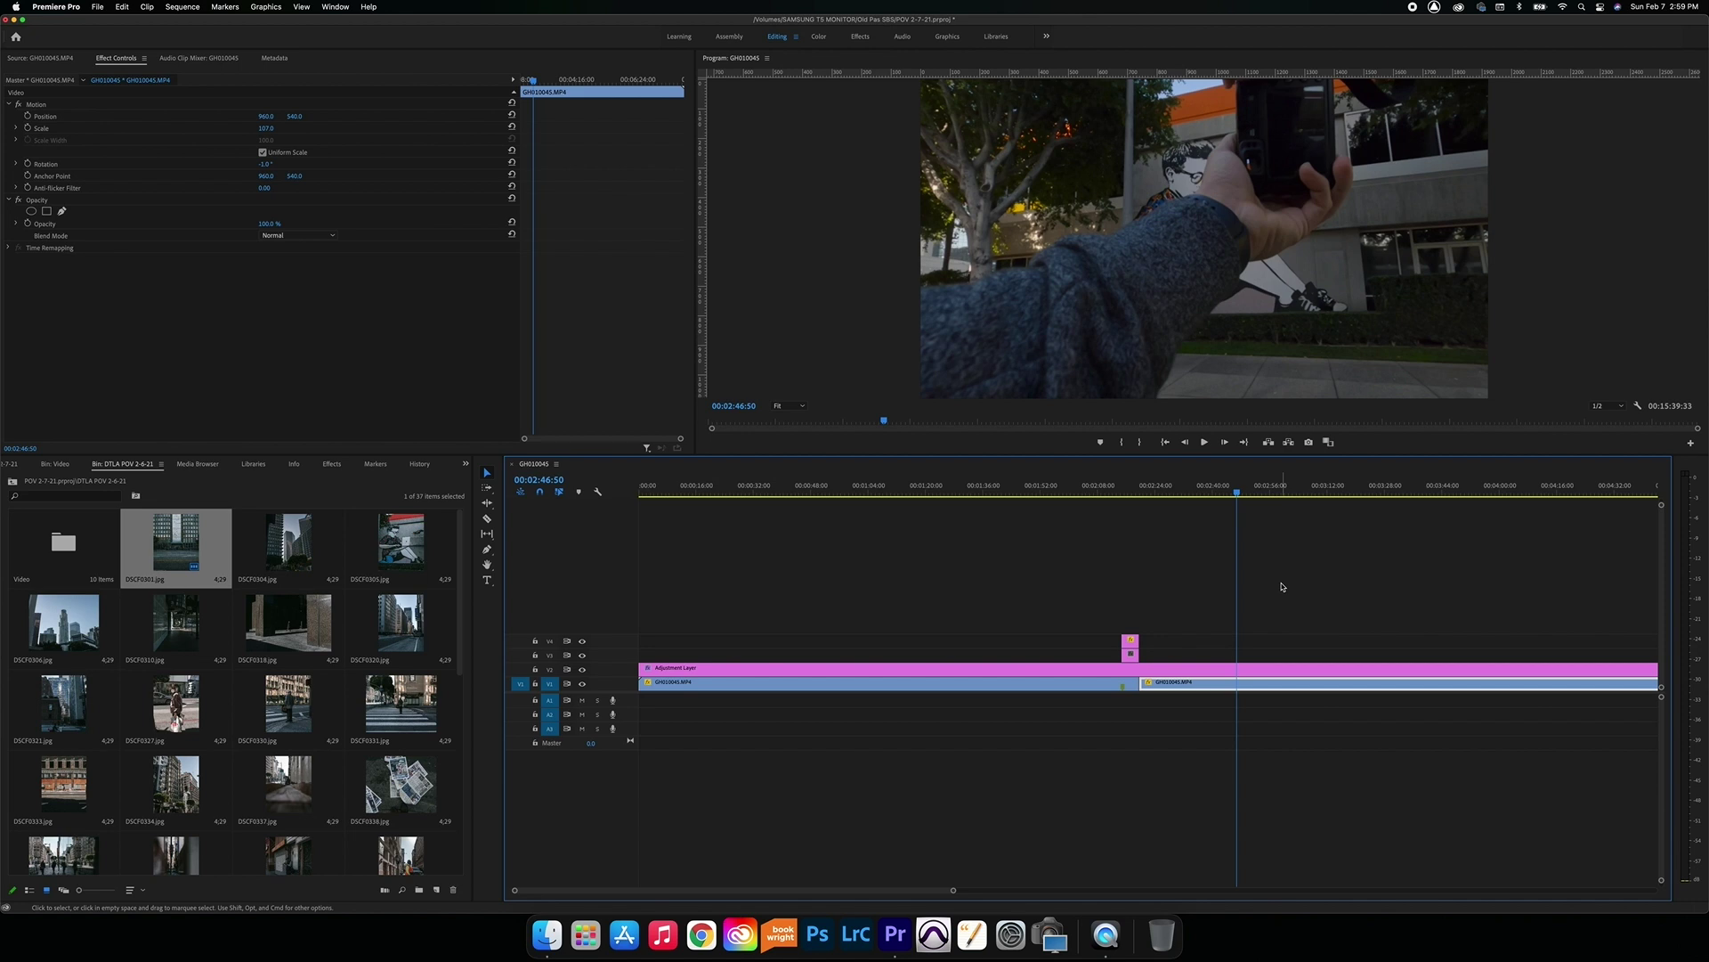
left_click_drag(419, 559, 1238, 643)
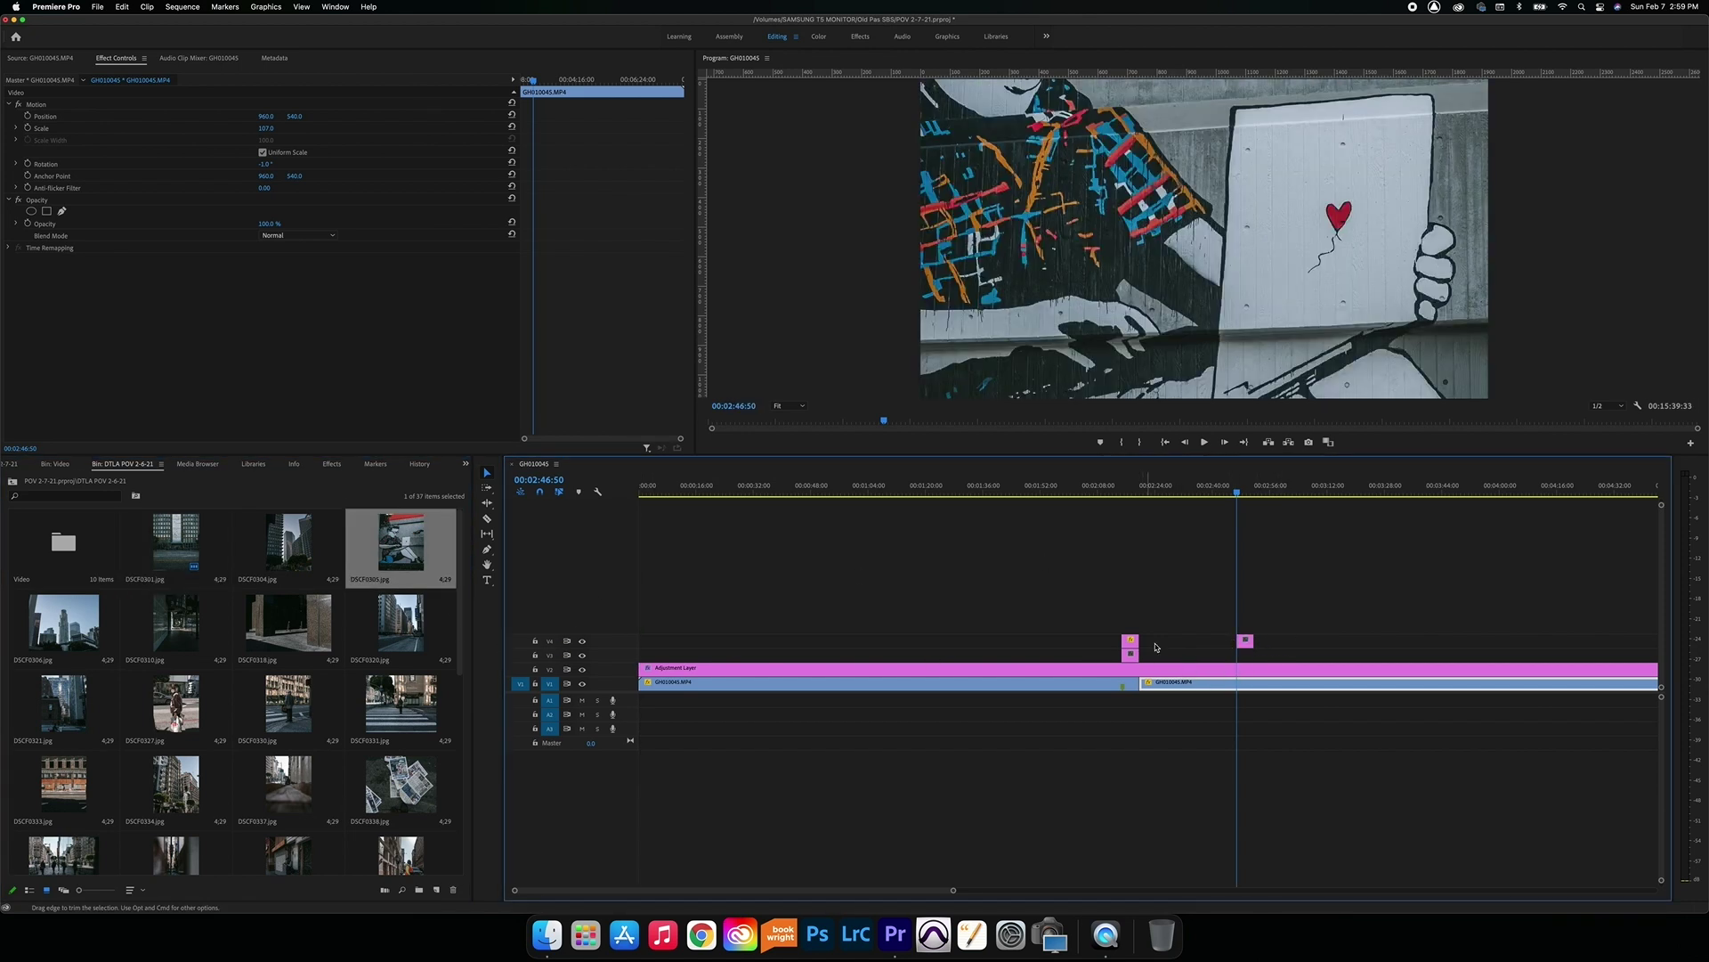
Set the mural photo's scale to 18 and duplicate the color matte beneath it on track V3.
left_click(1246, 642)
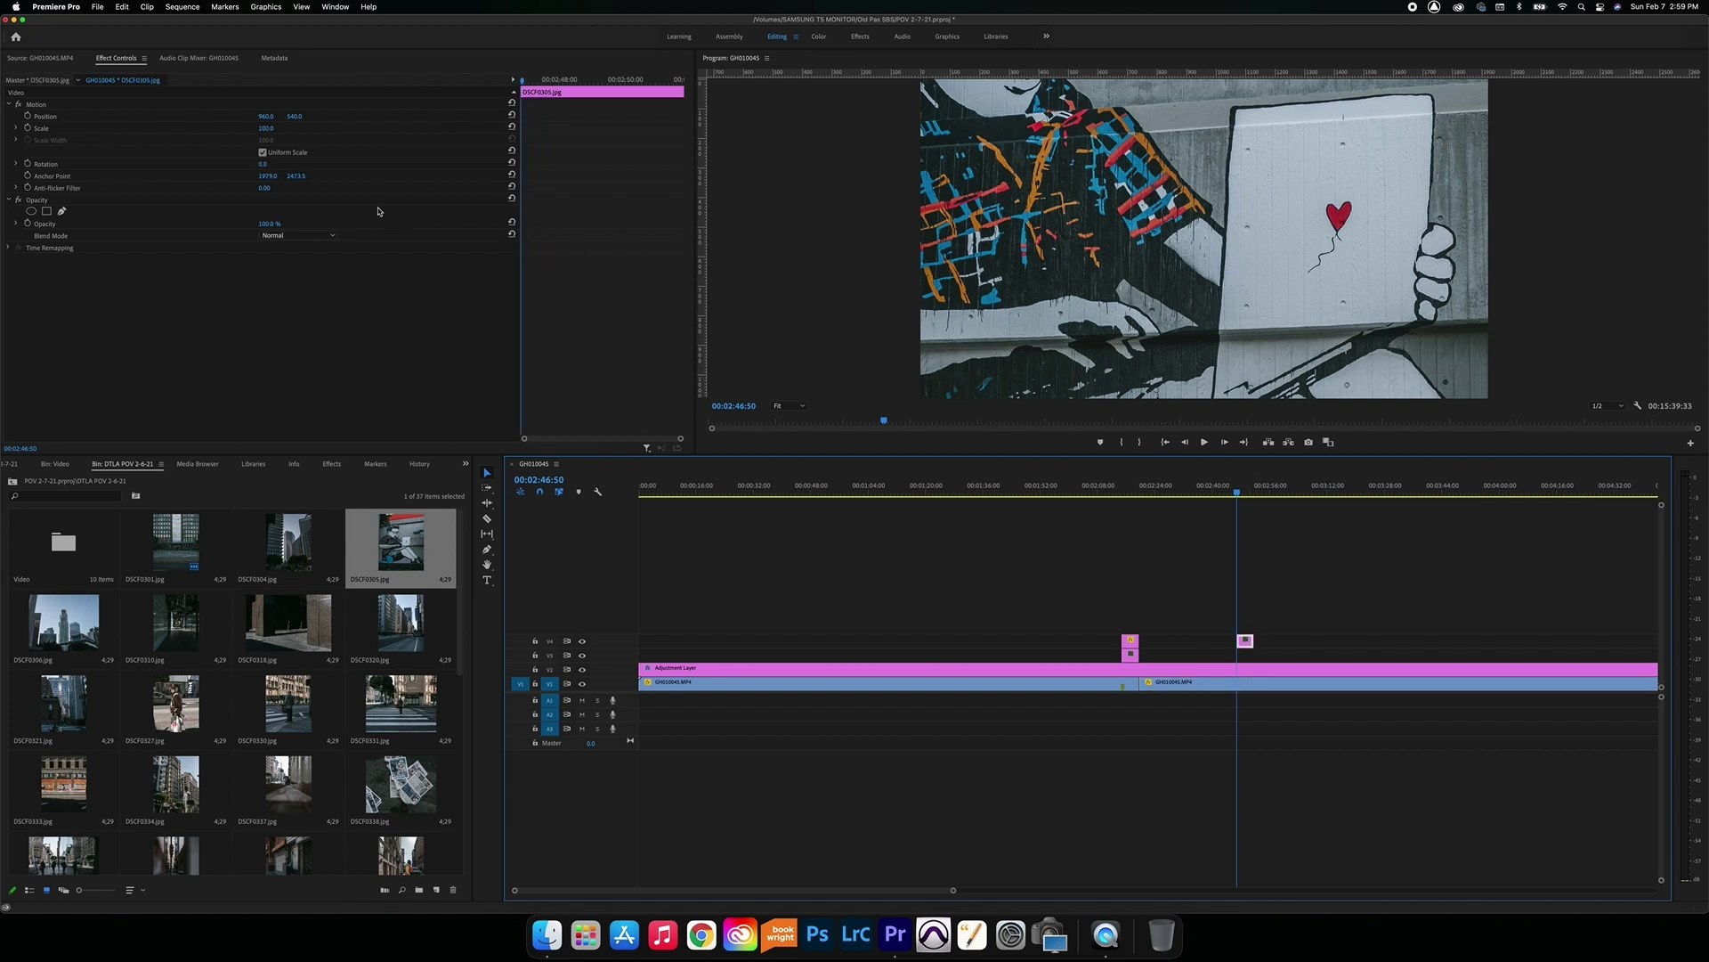
left_click(273, 127)
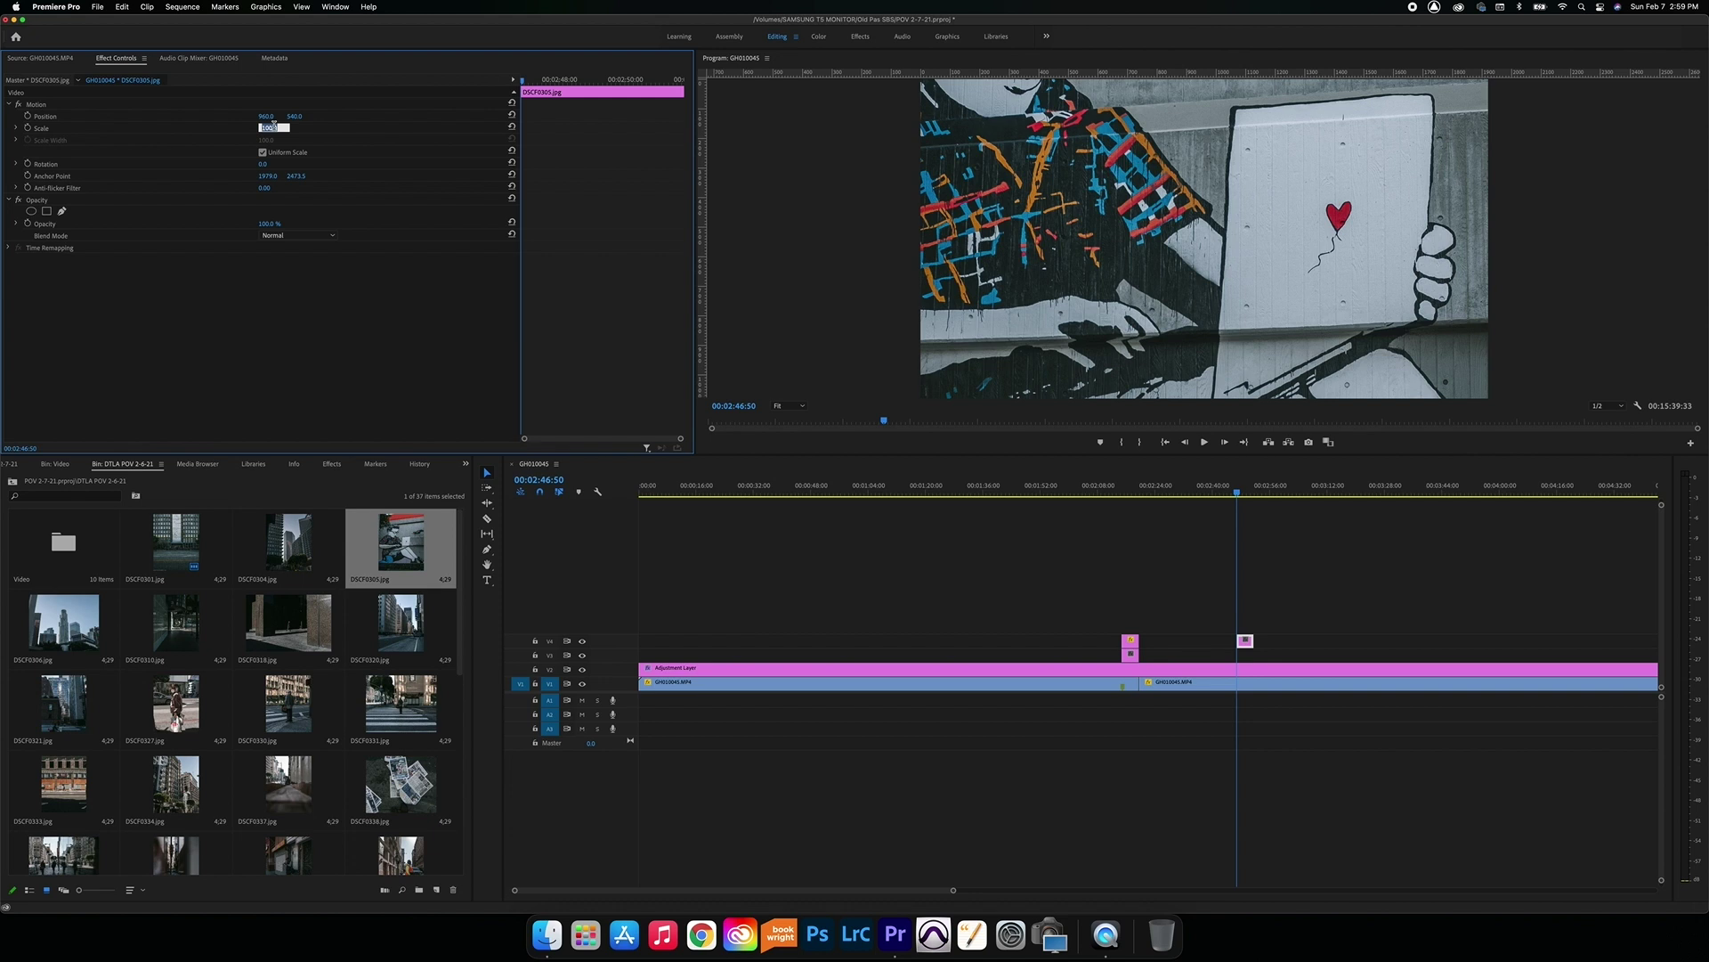
type("20")
key("Return")
left_click(274, 126)
type("18")
key("Return")
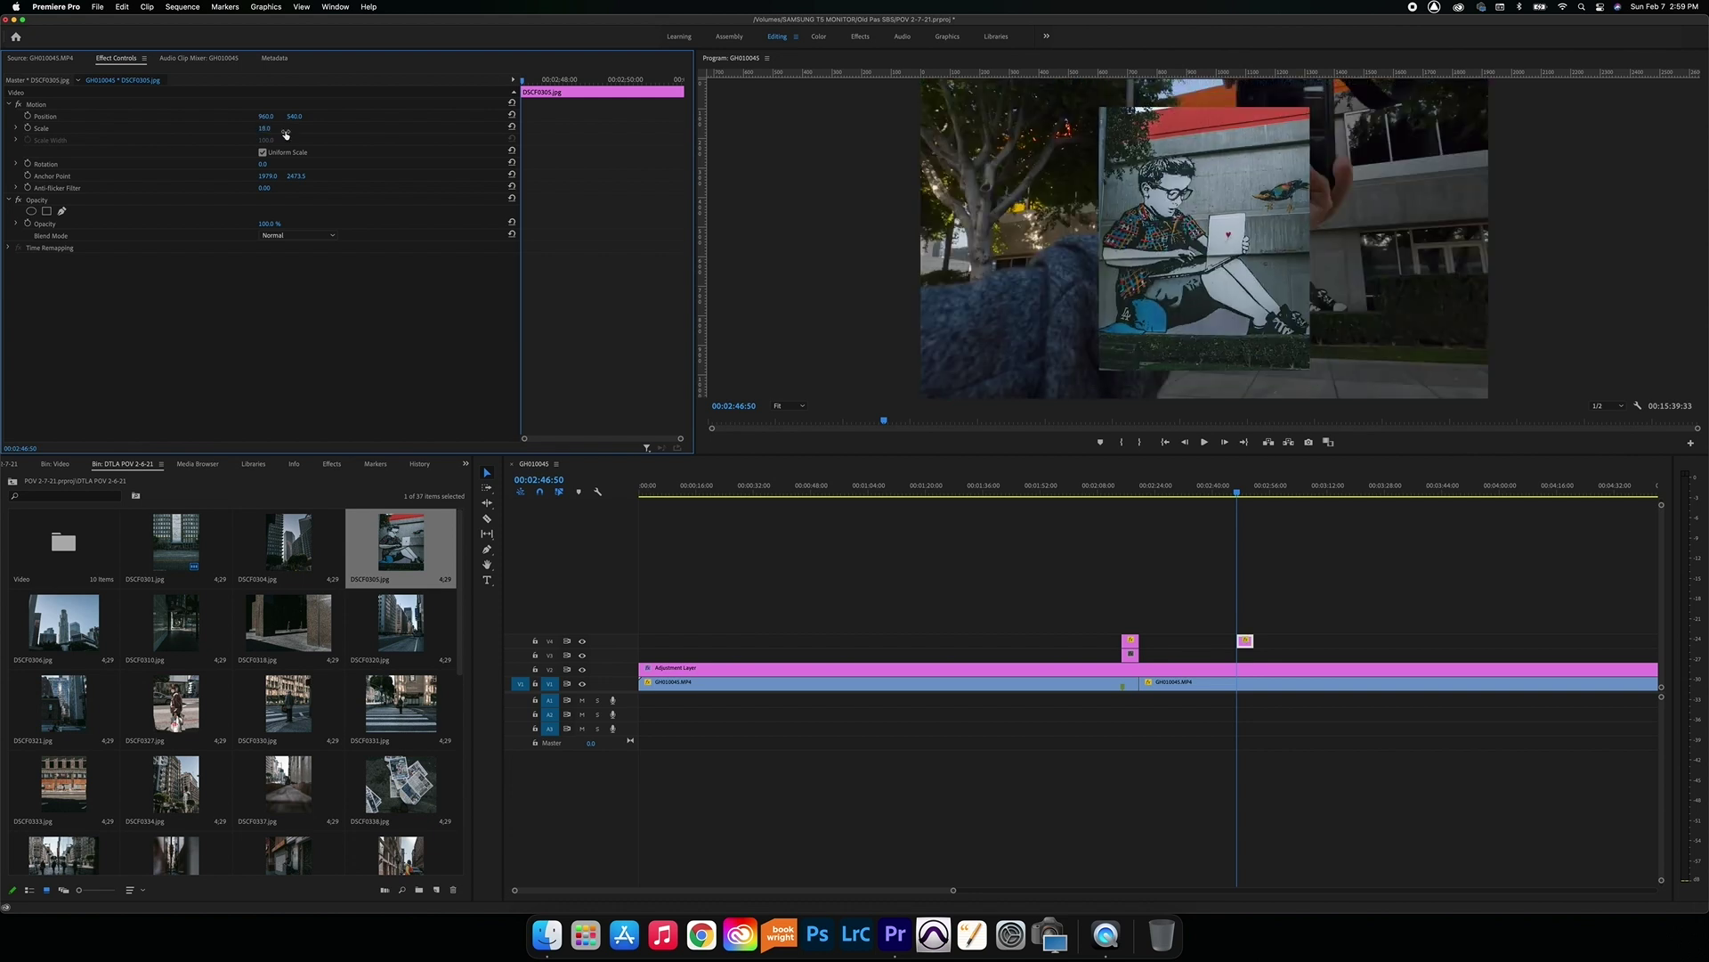
left_click(1134, 659)
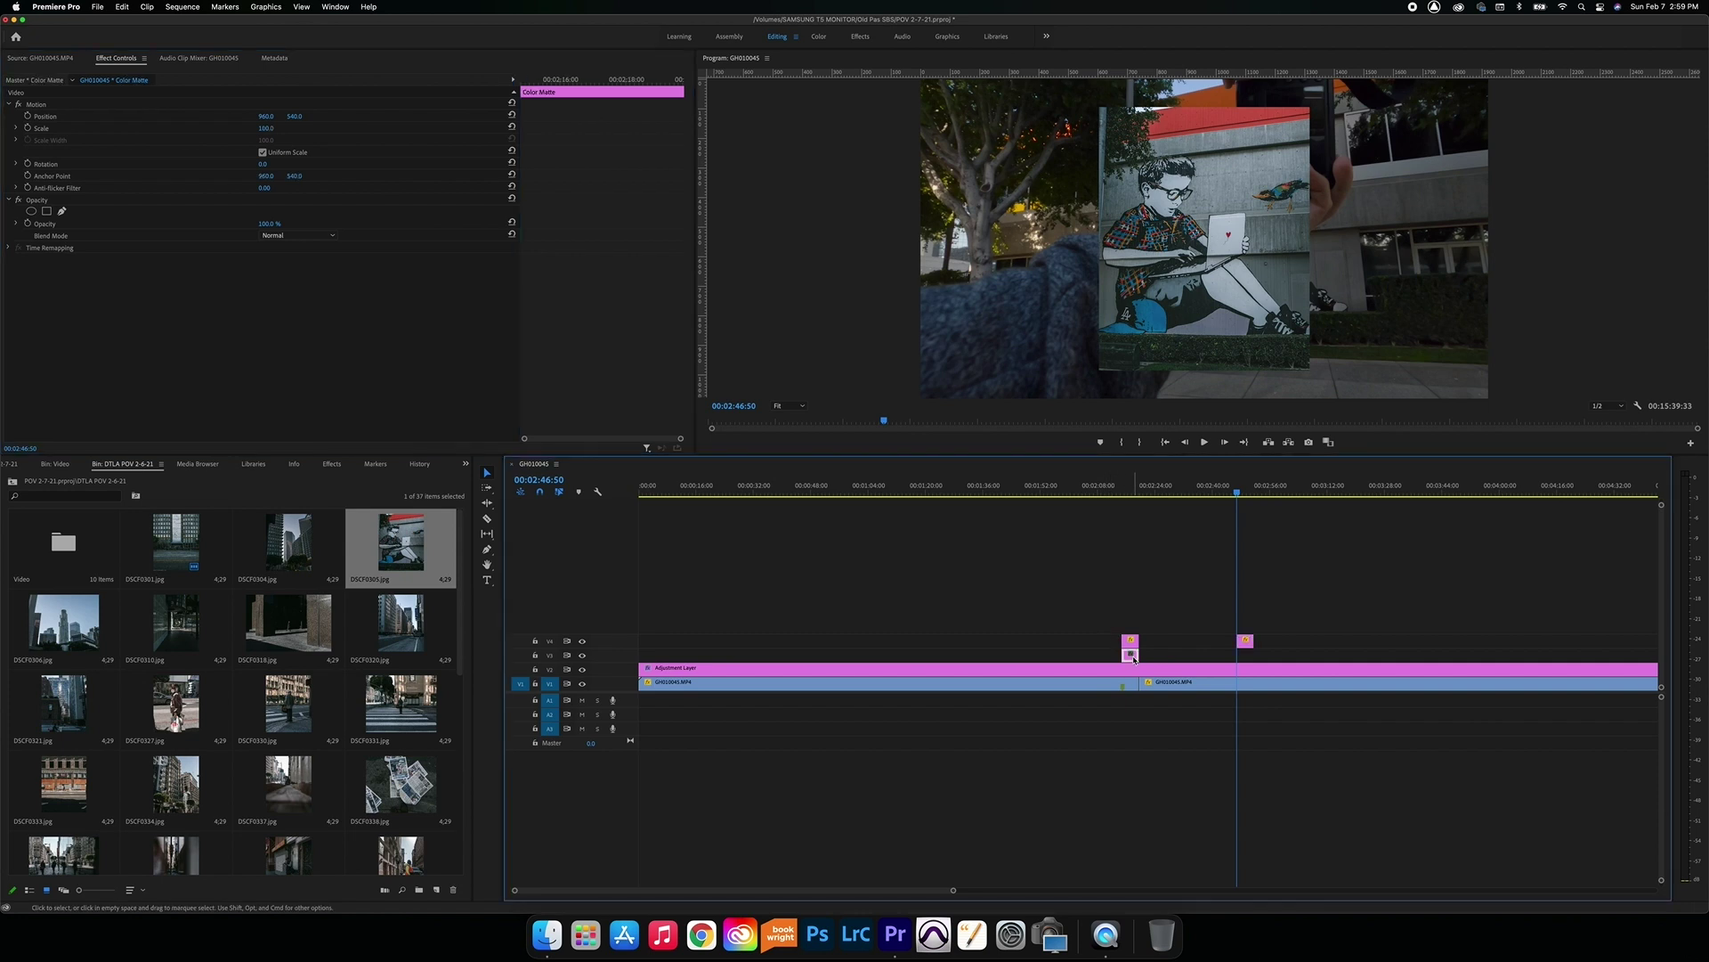
left_click_drag(1135, 659, 1244, 657)
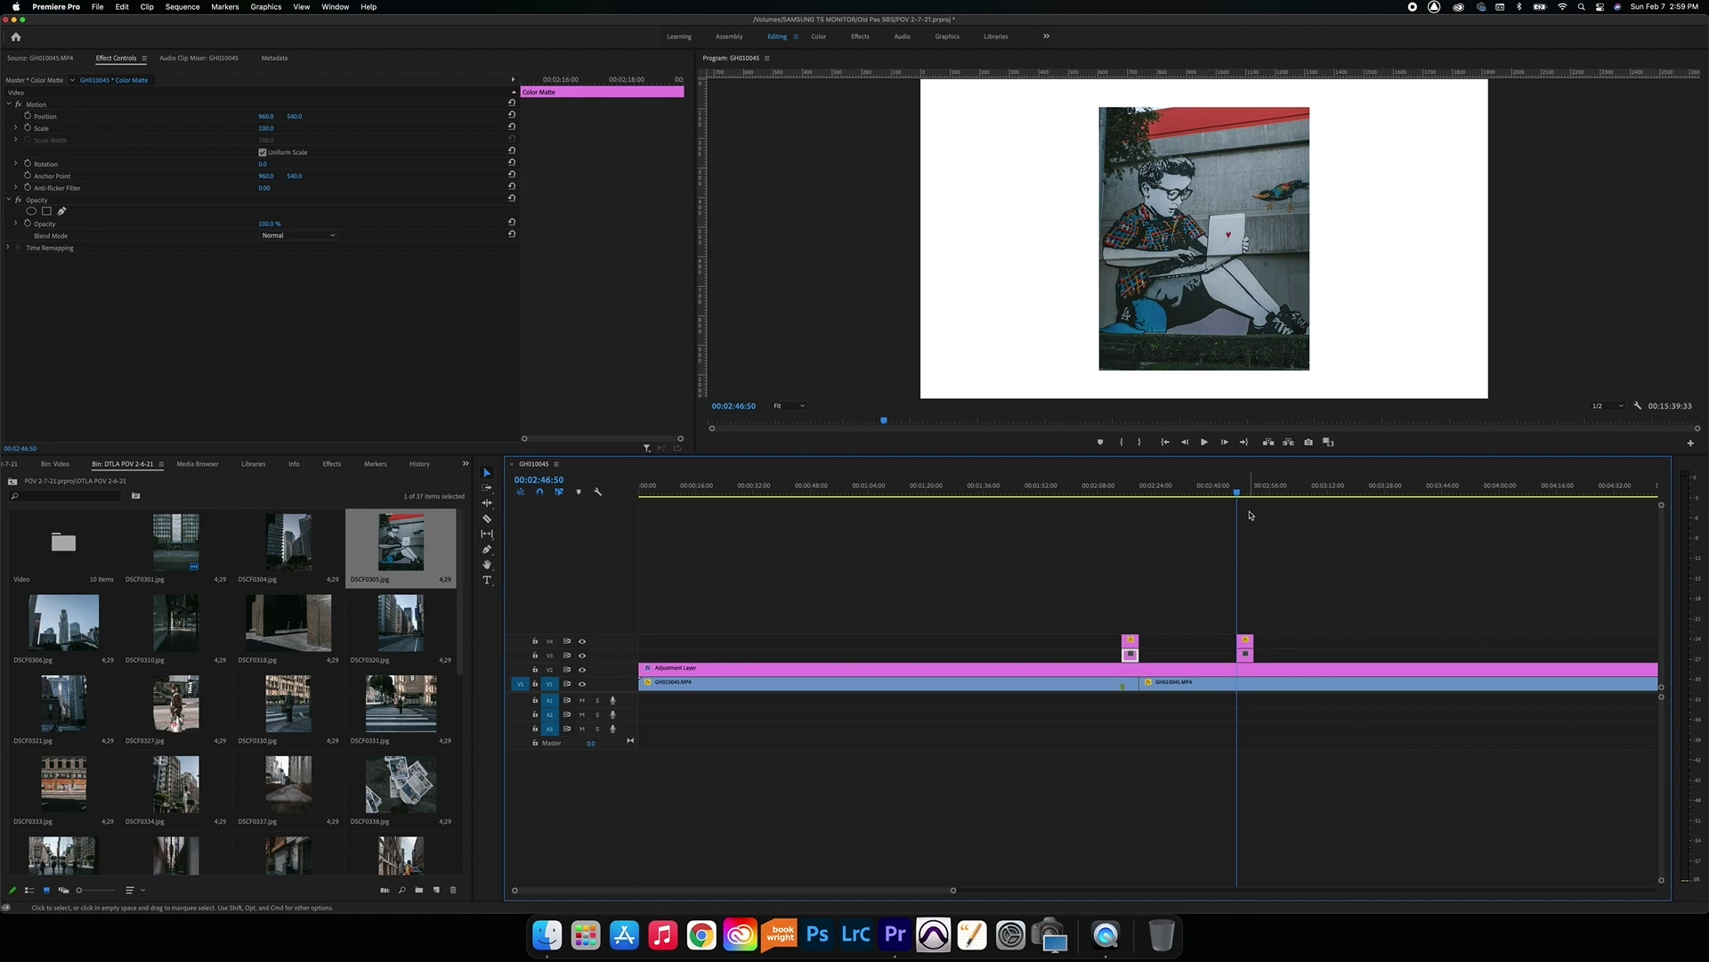
Keyframe the mural photo's scale from 18 at the clip's start to 21 at 00:02:48:48.
left_click(1245, 488)
left_click(1246, 645)
left_click(28, 129)
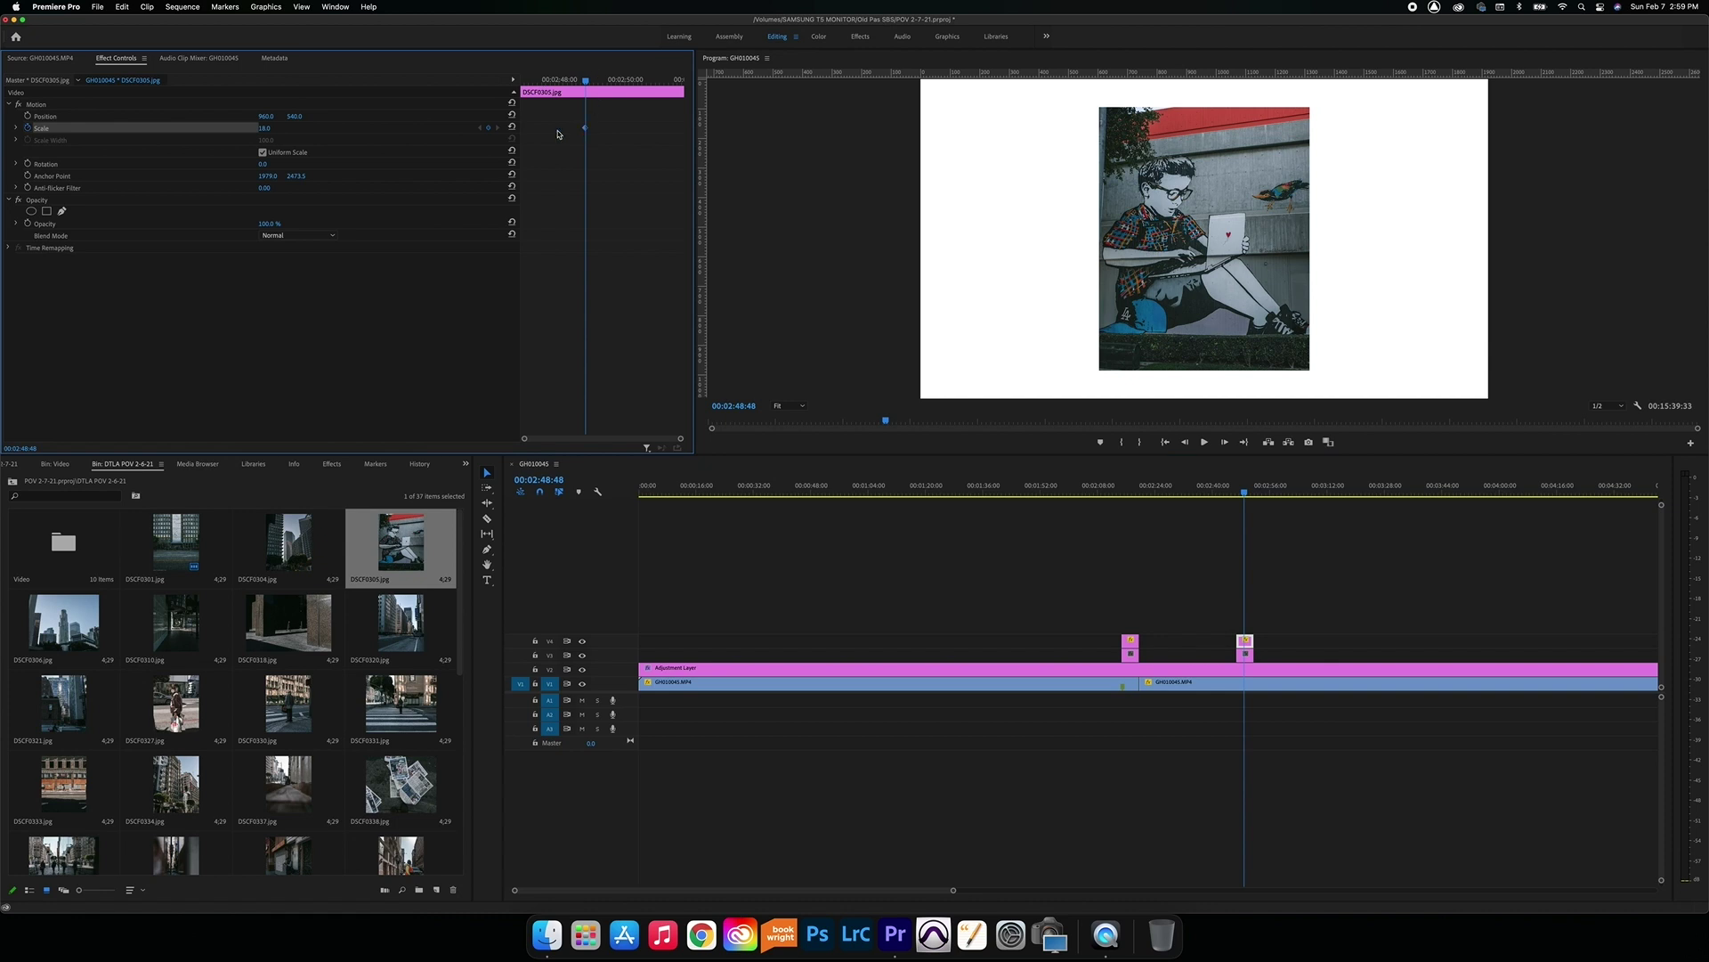
left_click(270, 127)
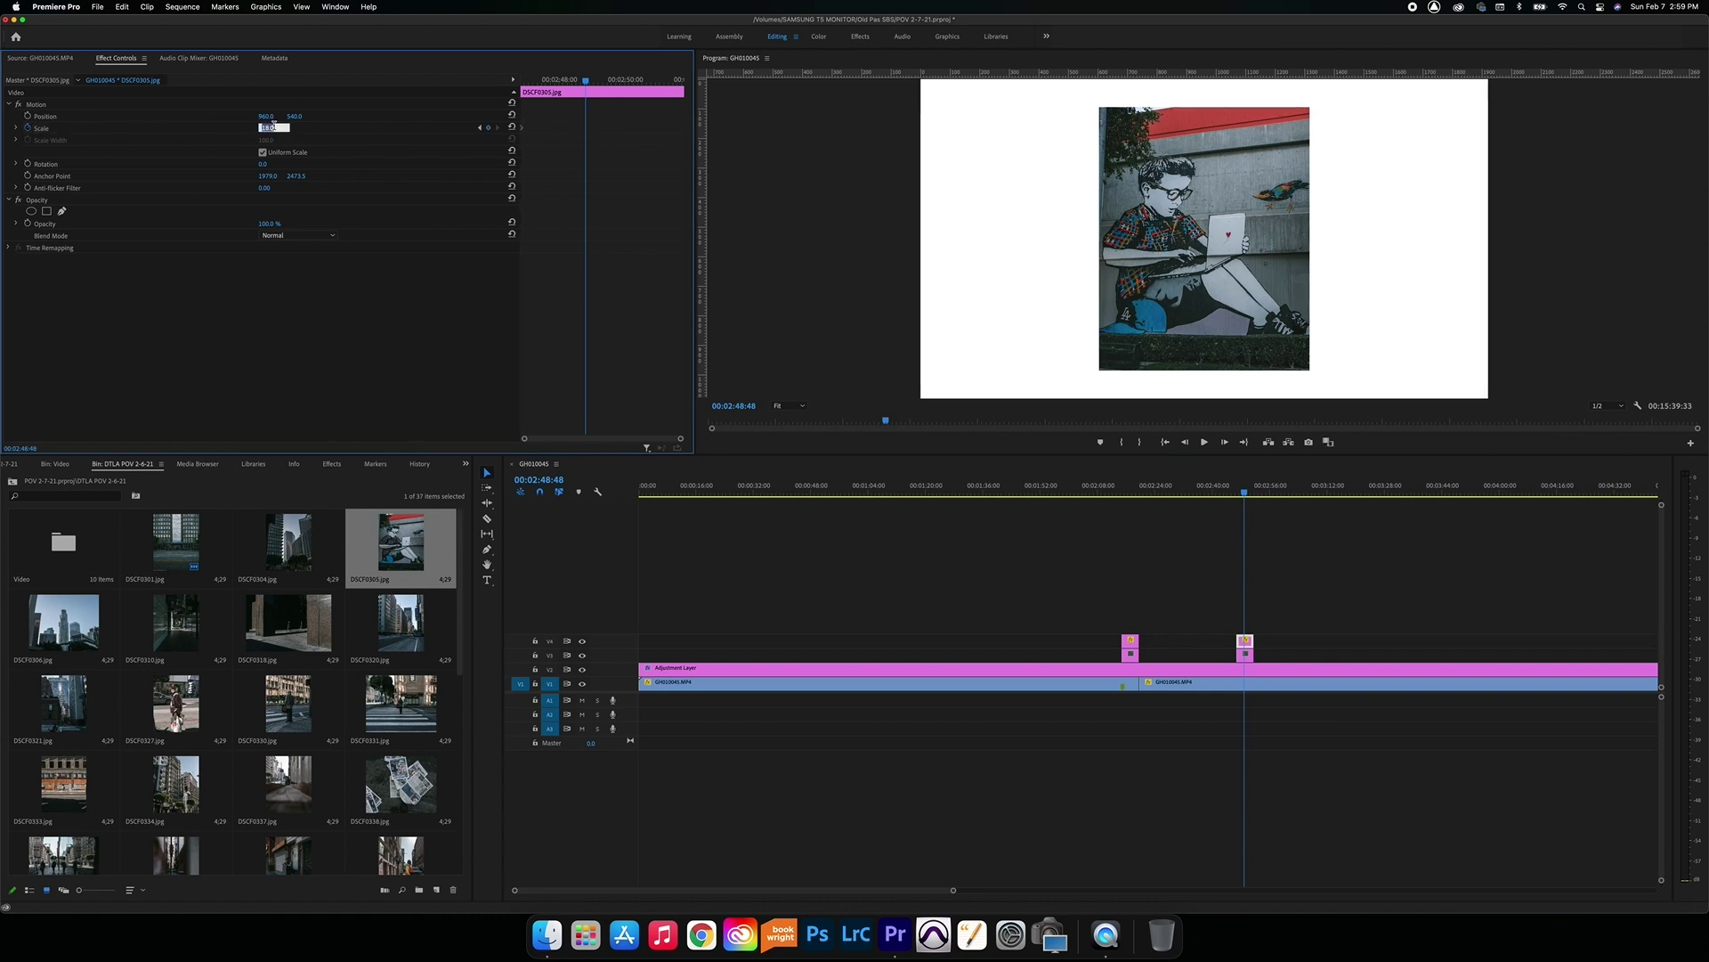
type("21")
key("Return")
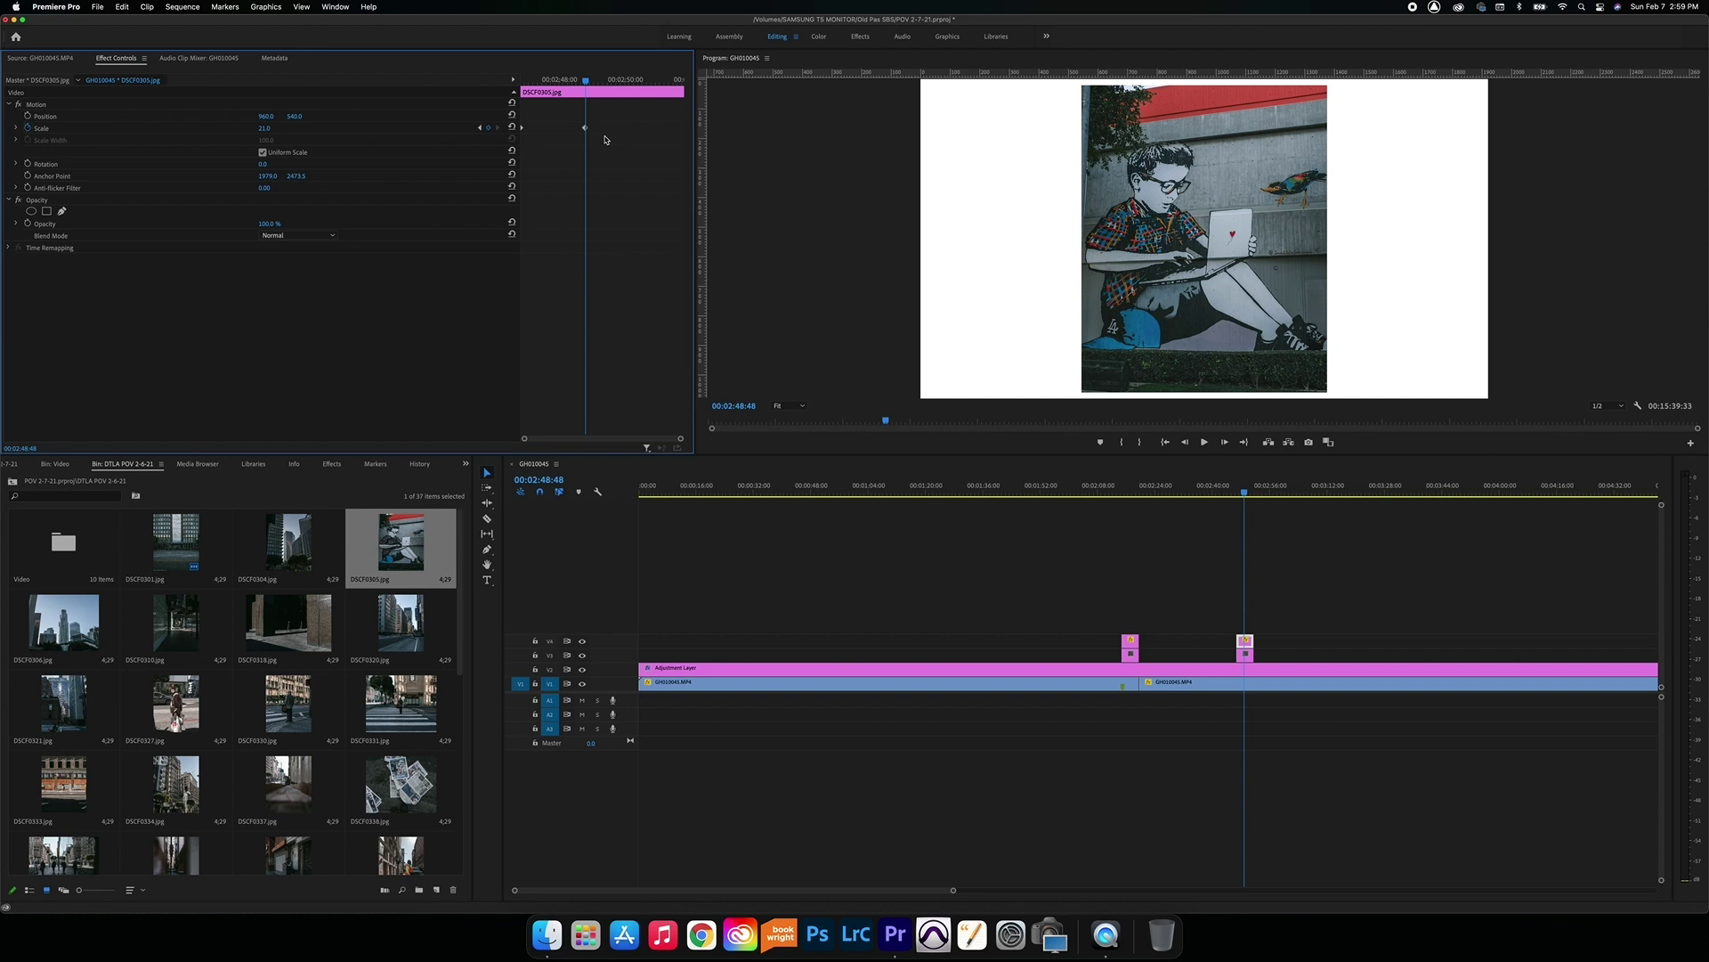
Move the mural photo's ending scale keyframe to the clip's end and play back the zoom.
left_click(1225, 485)
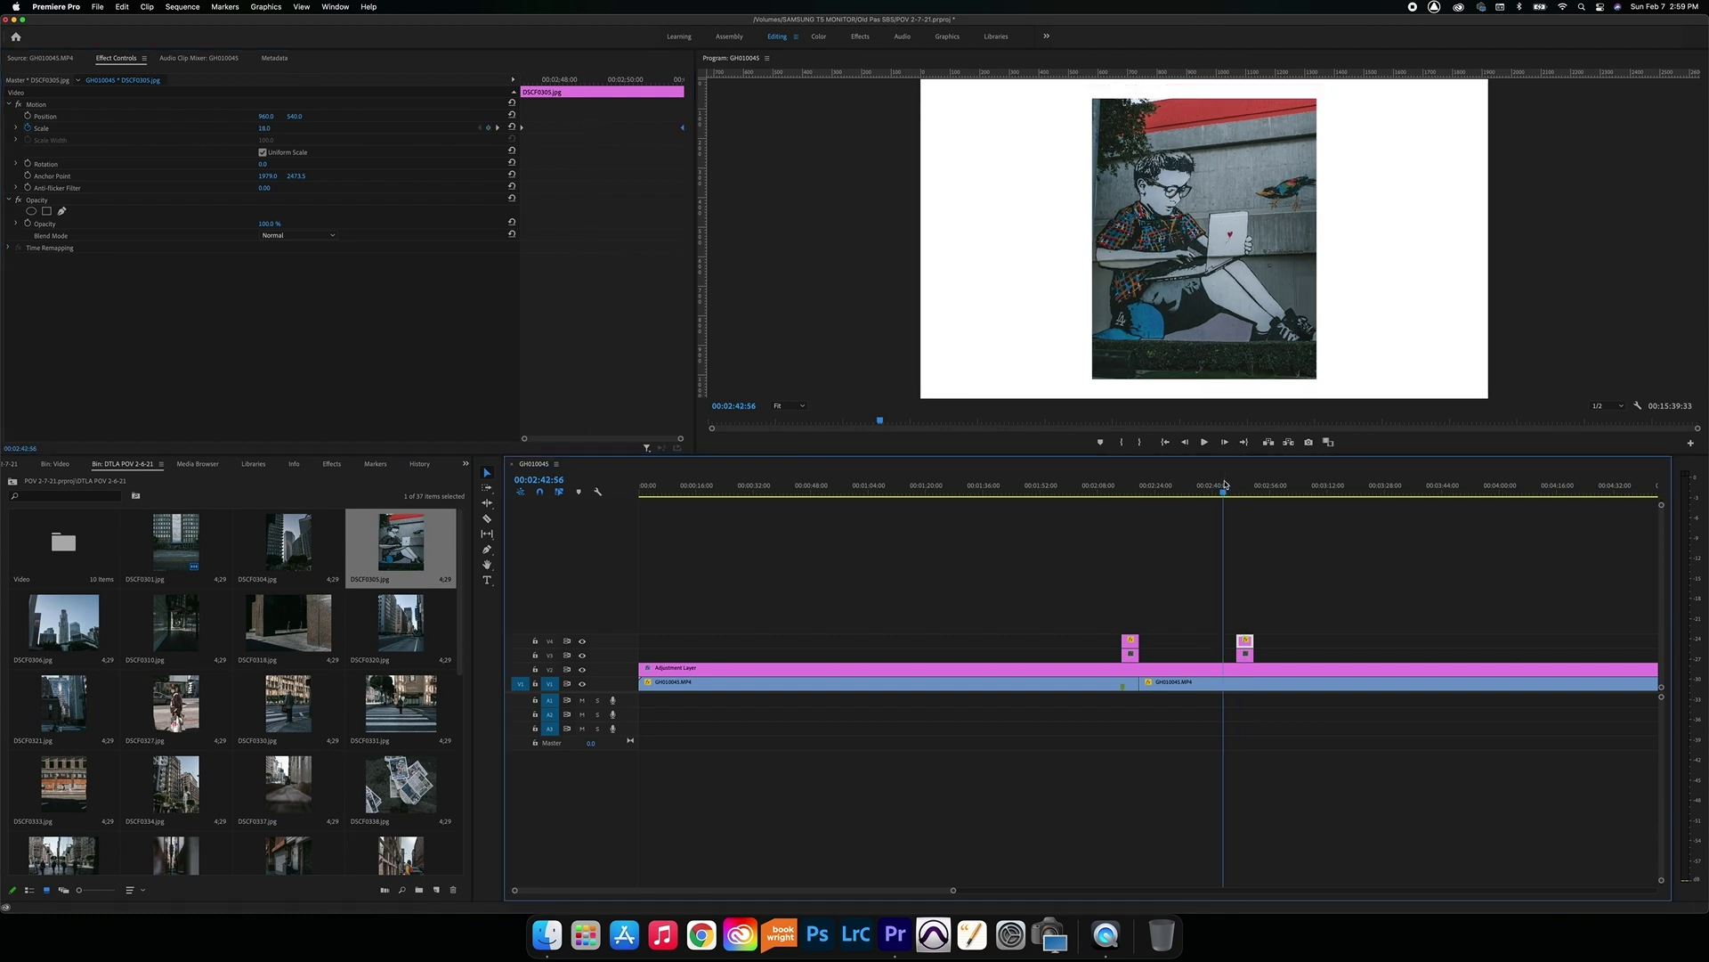
key("space")
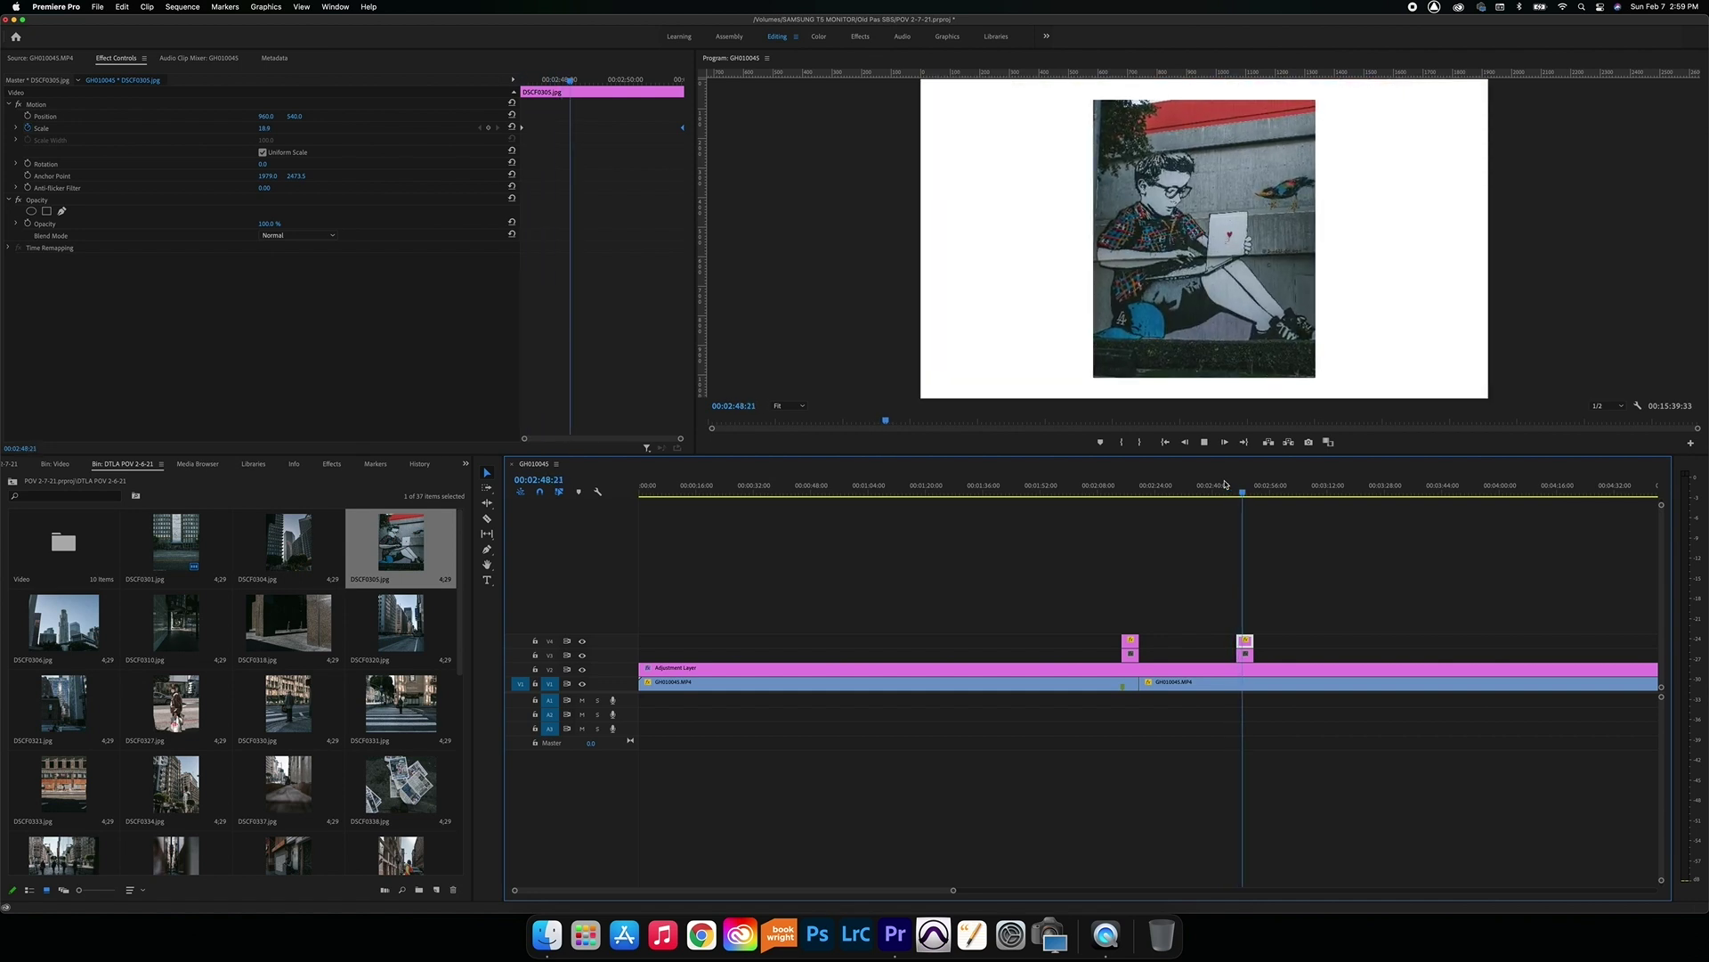
key("space")
Split the GH010045.MP4 footage on track V1 where the mural photo ends.
left_click(1252, 492)
left_click_drag(1254, 495, 1255, 495)
key("c")
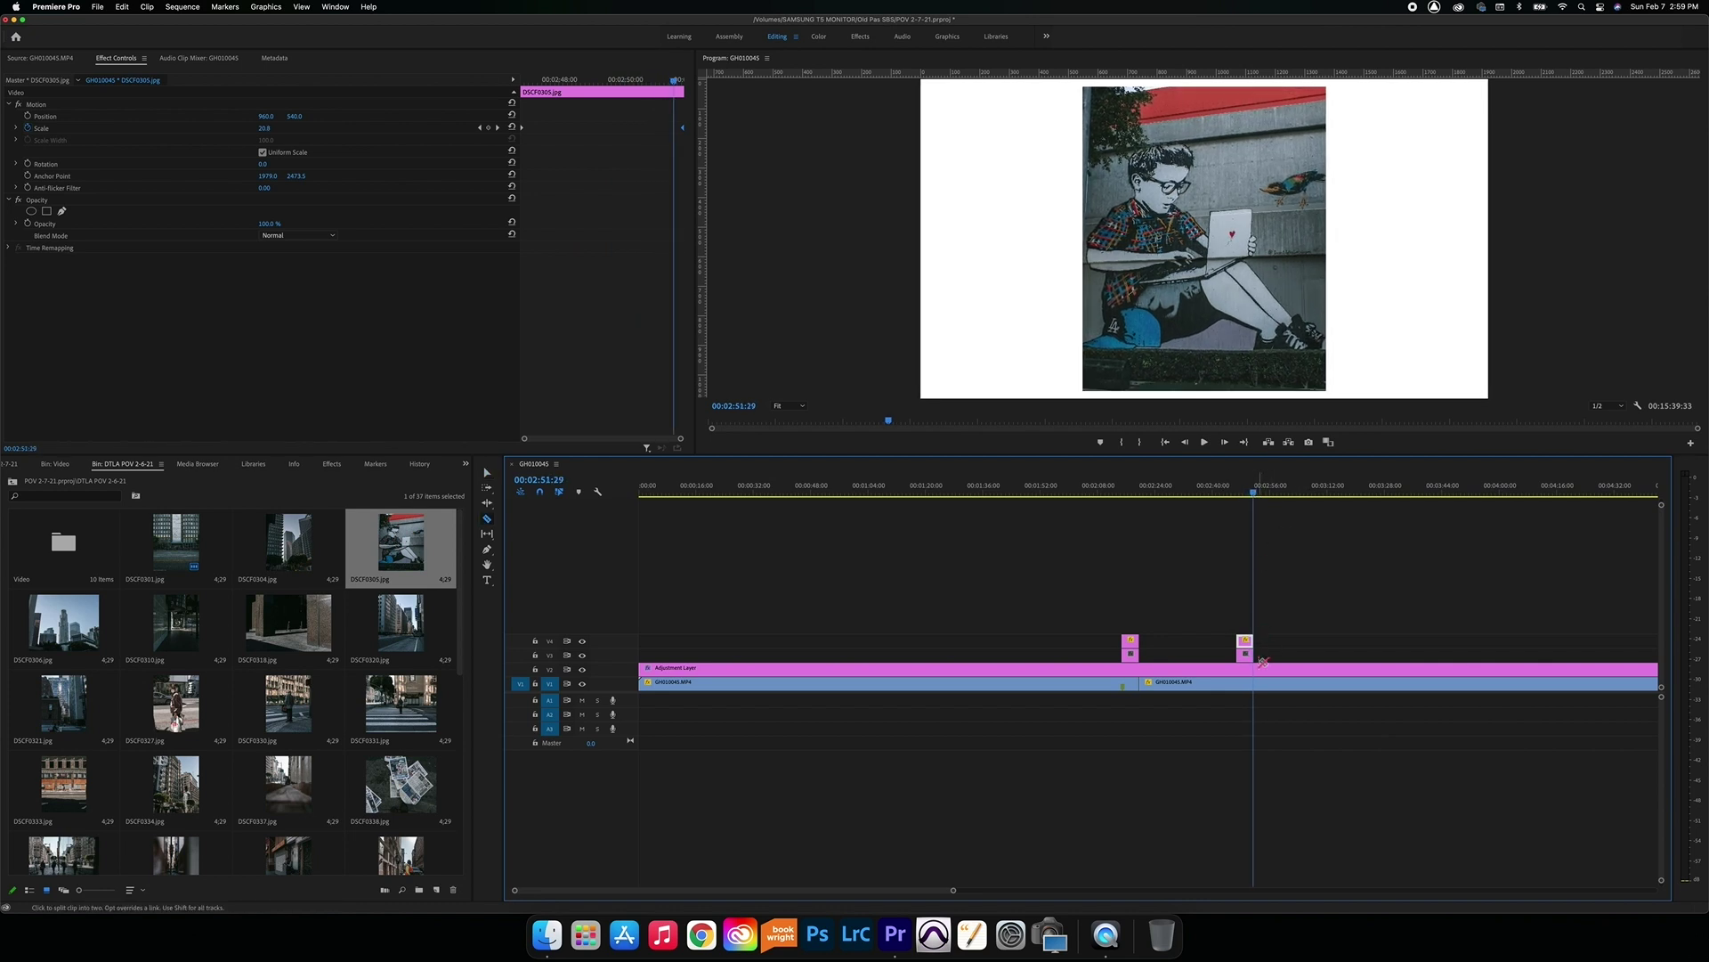
left_click(1257, 687)
key("v")
Split the footage at 00:03:16:03, ripple-delete the walking segment after the mural photo, and scrub through the footage that follows.
key("space")
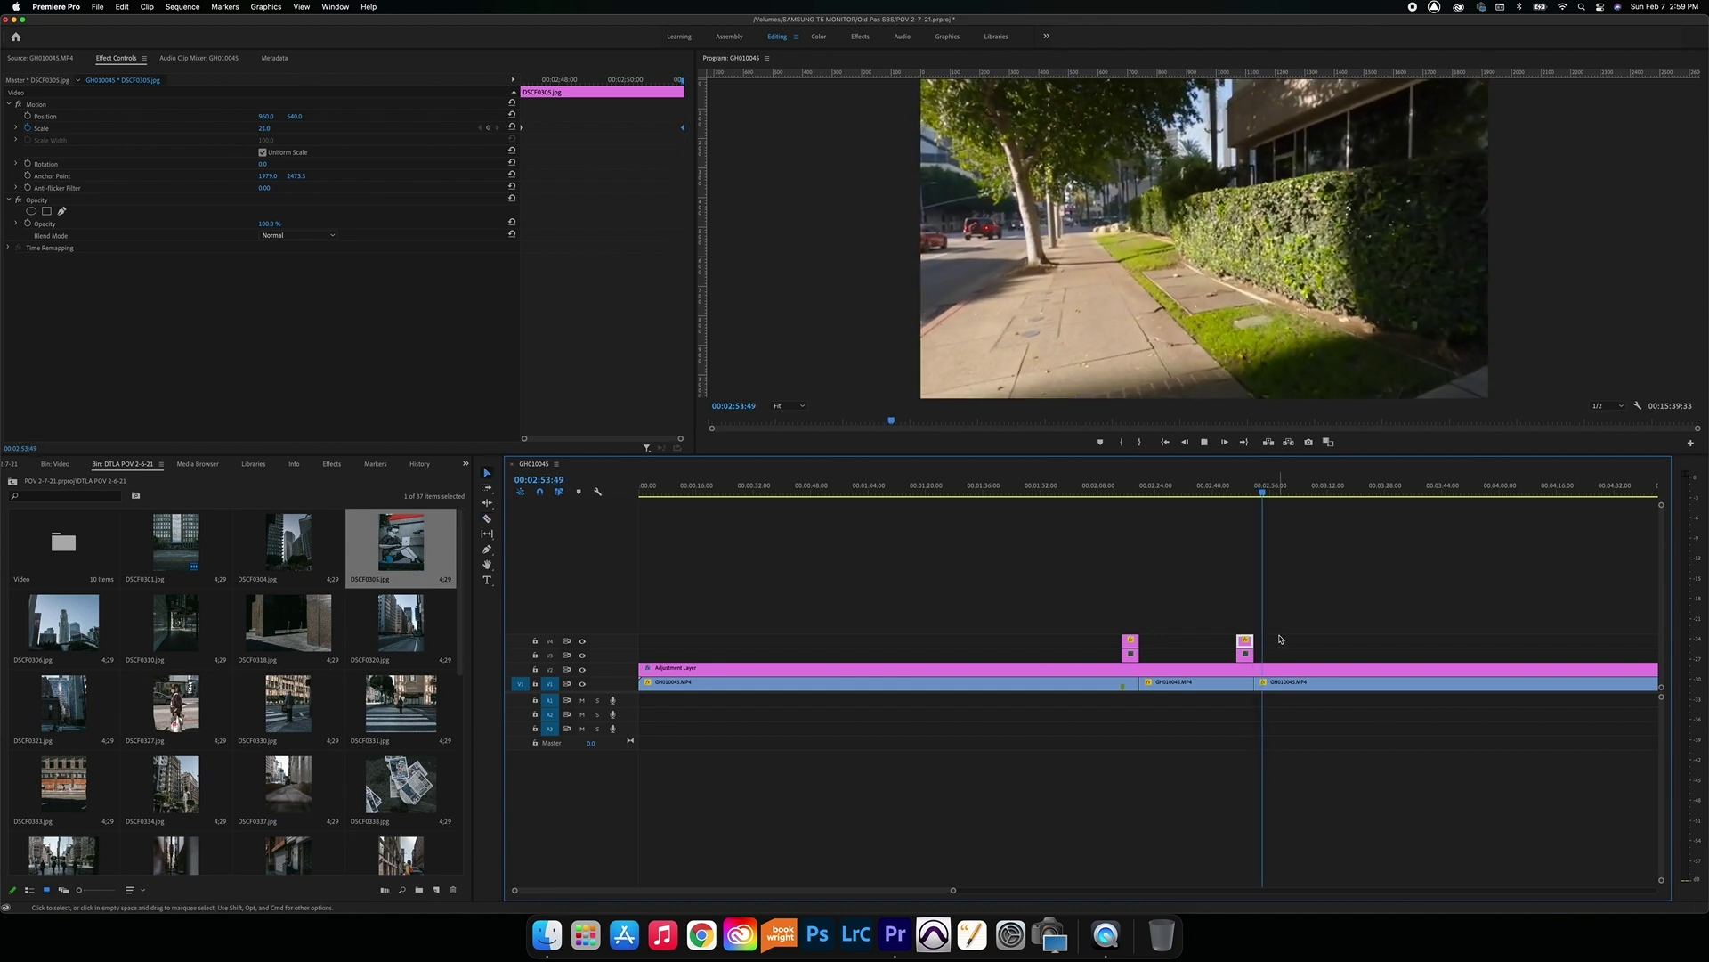
scroll(1280, 640, "right", 4)
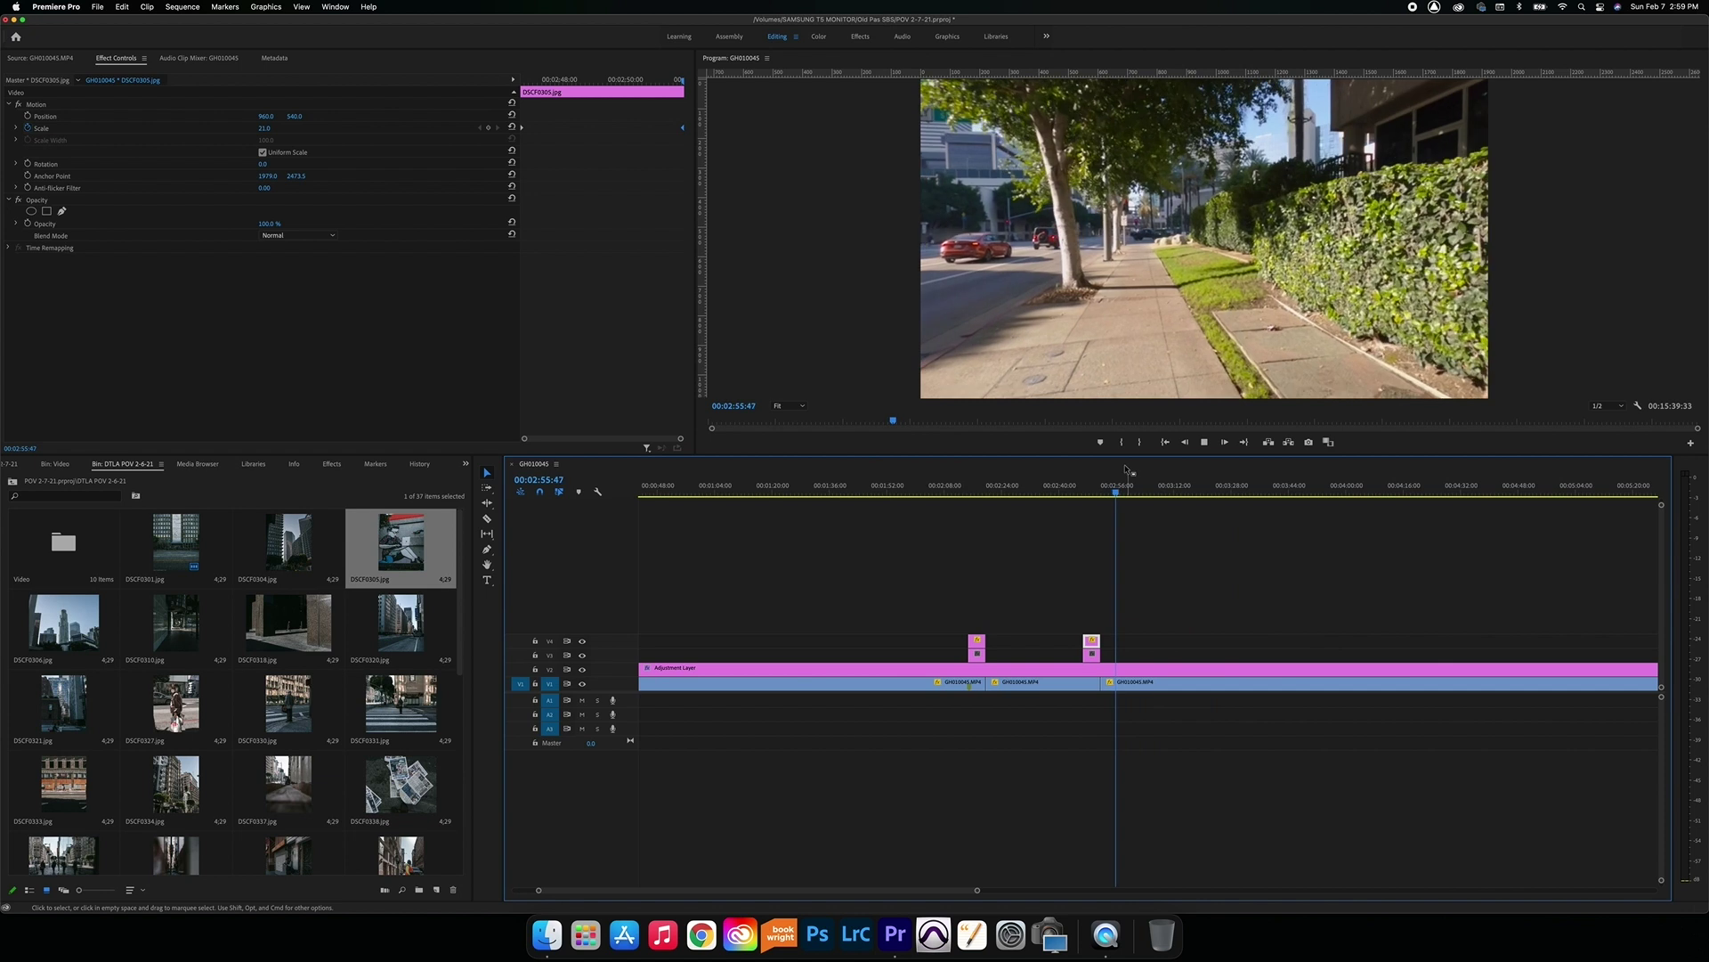
left_click_drag(1127, 491, 1189, 490)
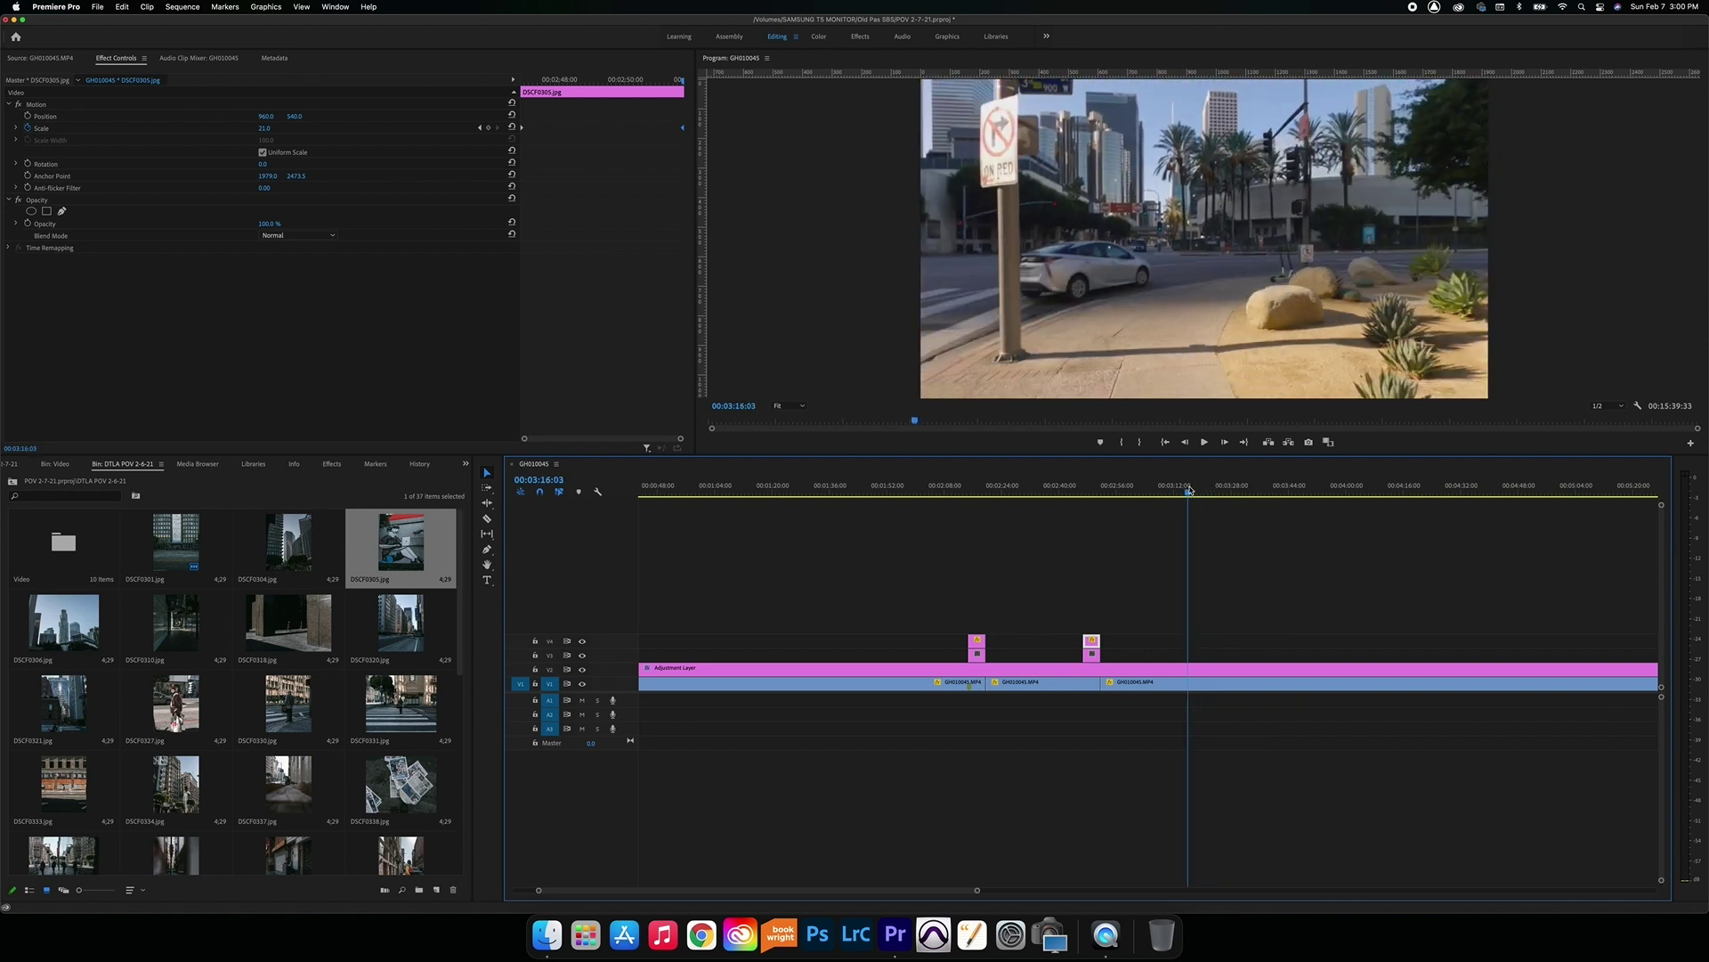
key("super+k")
left_click(1155, 691)
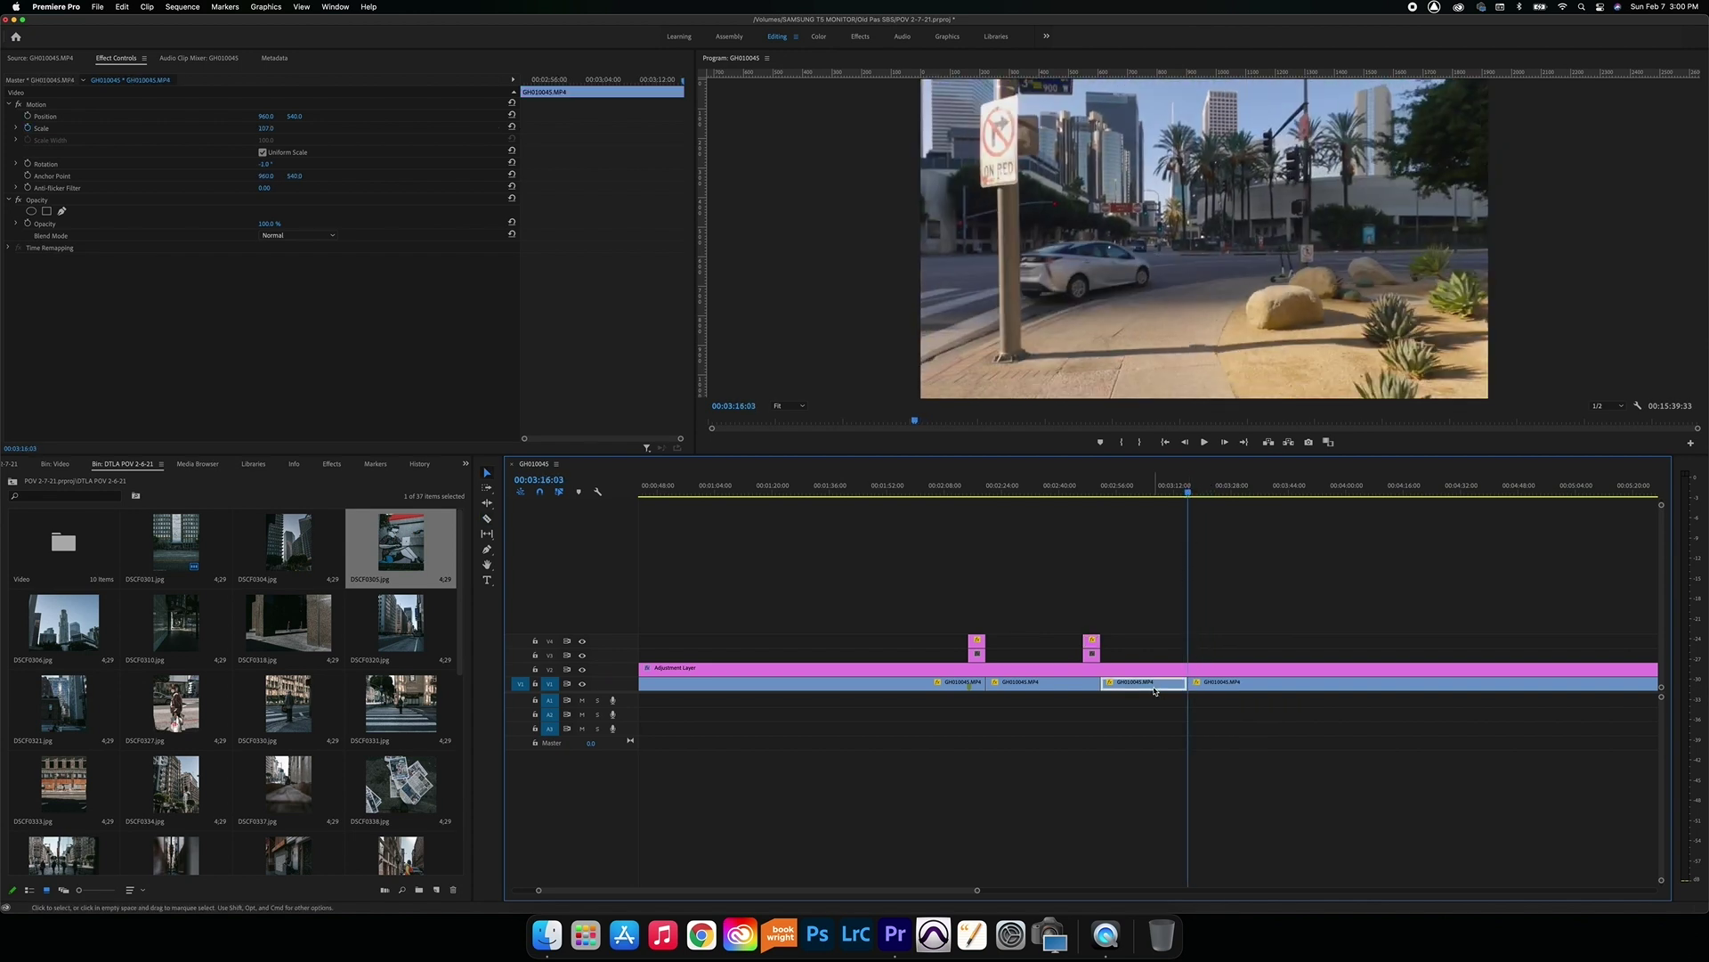
key("shift+Delete")
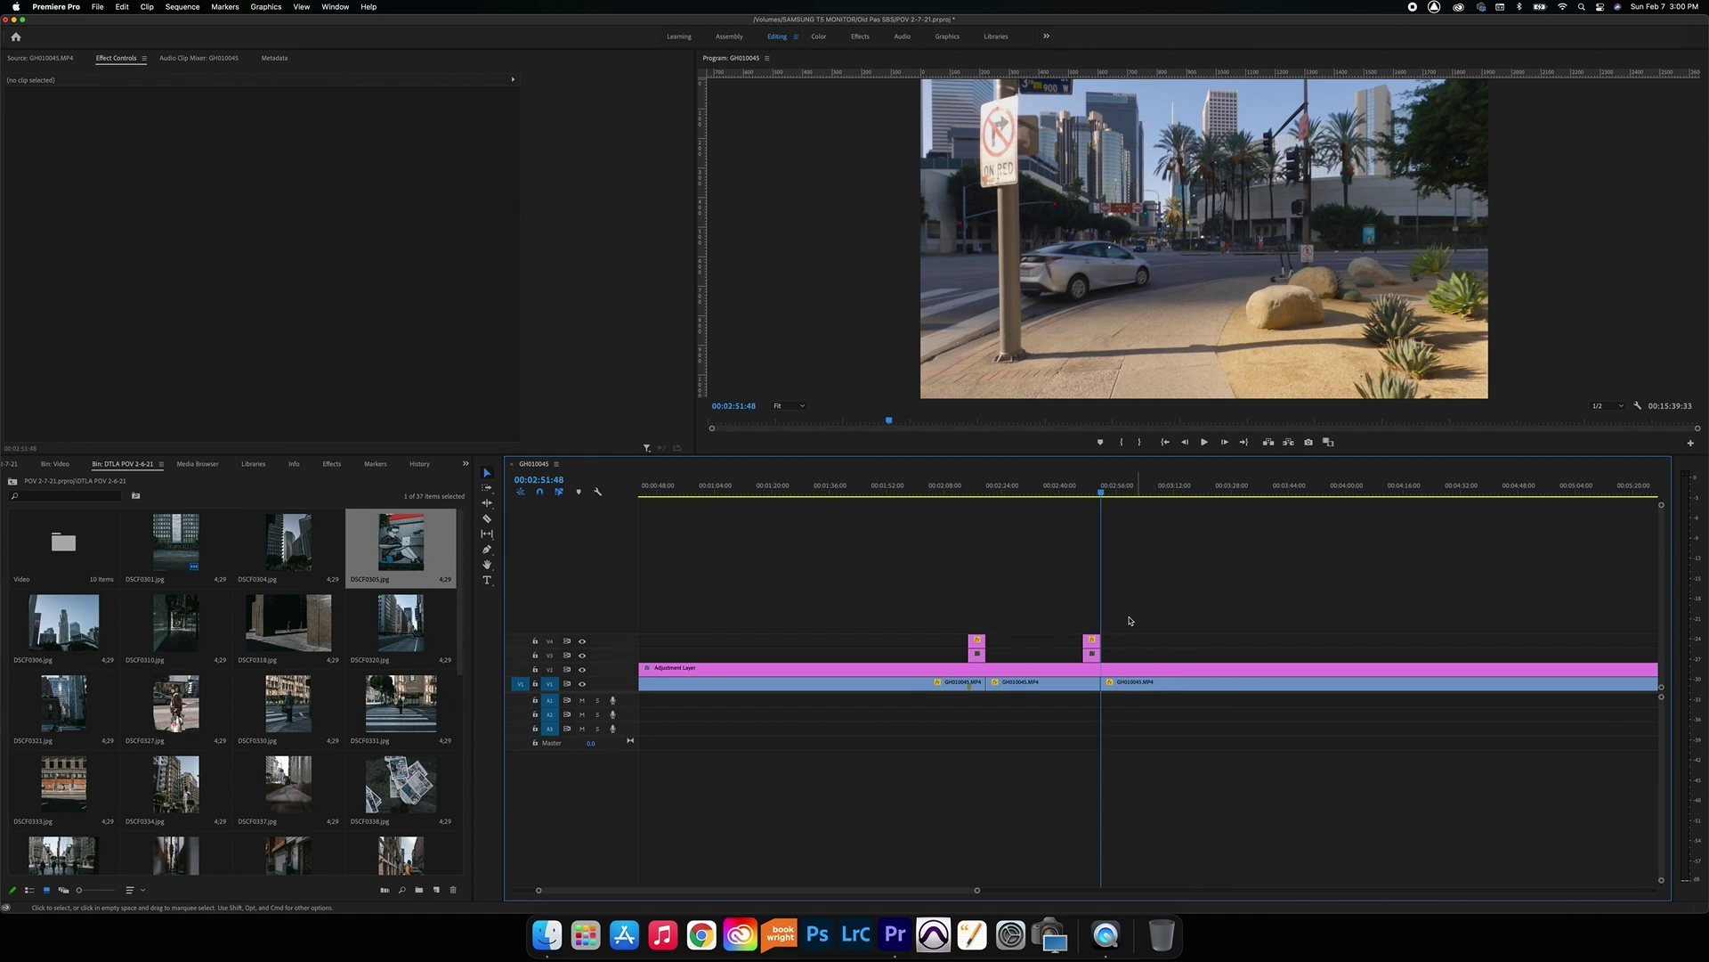
left_click_drag(1114, 491, 1156, 496)
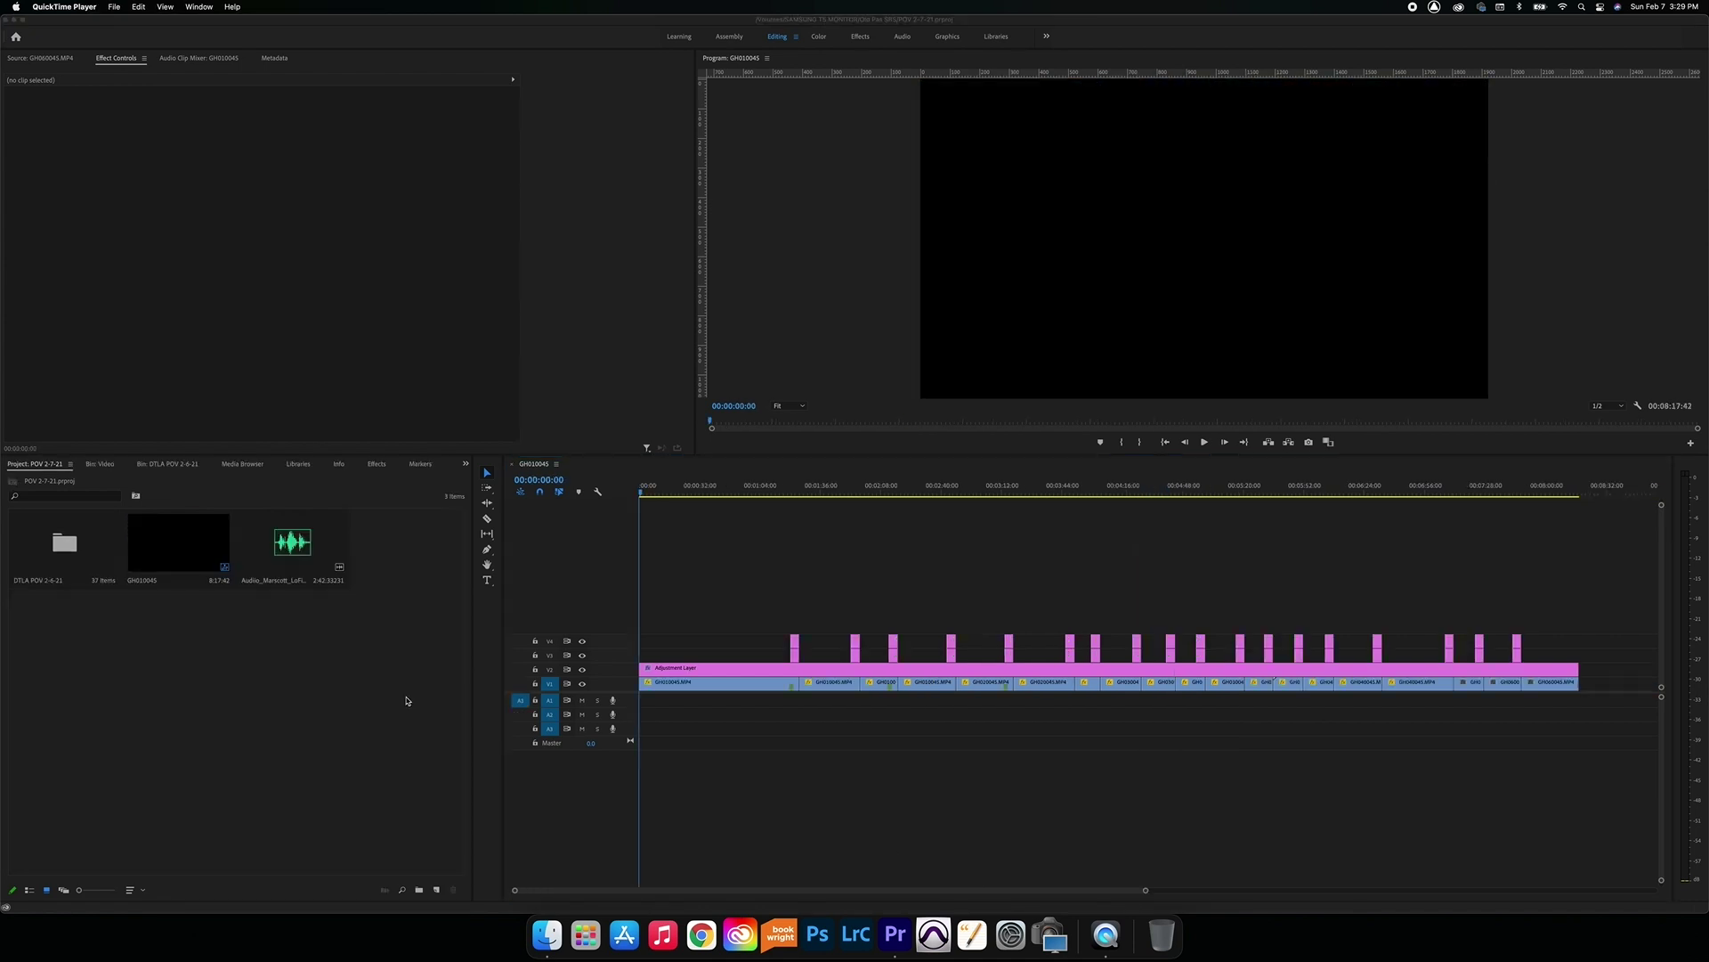
Open the WarmSunlight music clip from the project in Adobe Audition for editing.
left_click(243, 731)
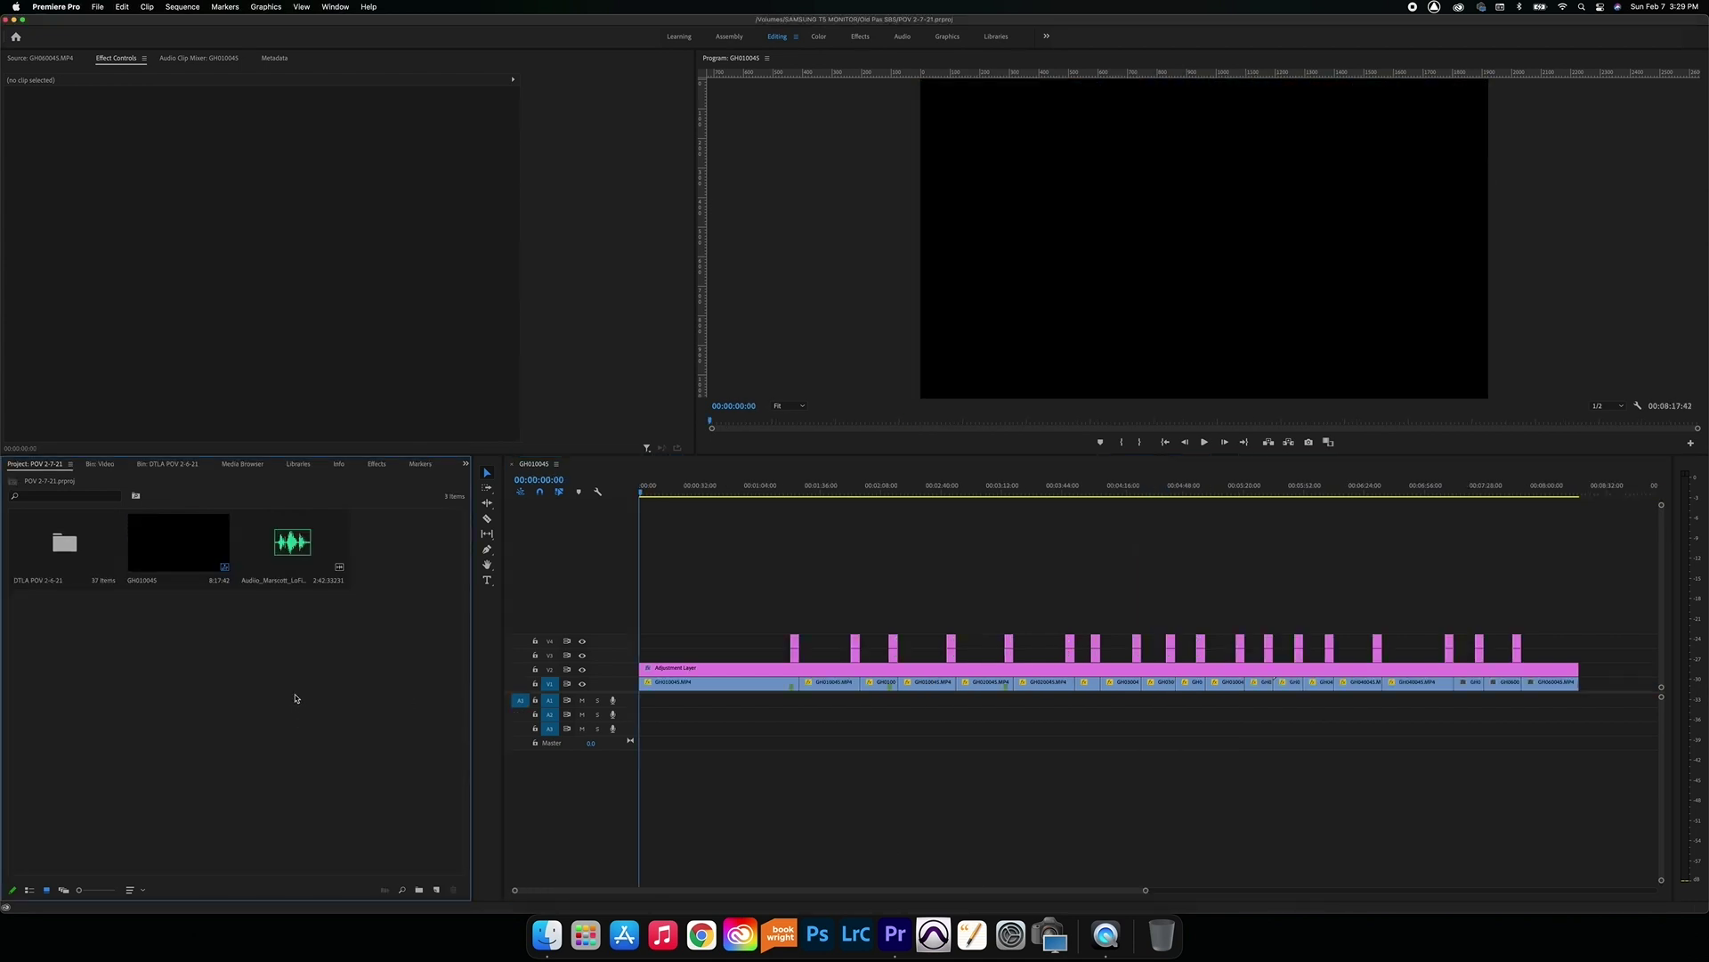
left_click(289, 552)
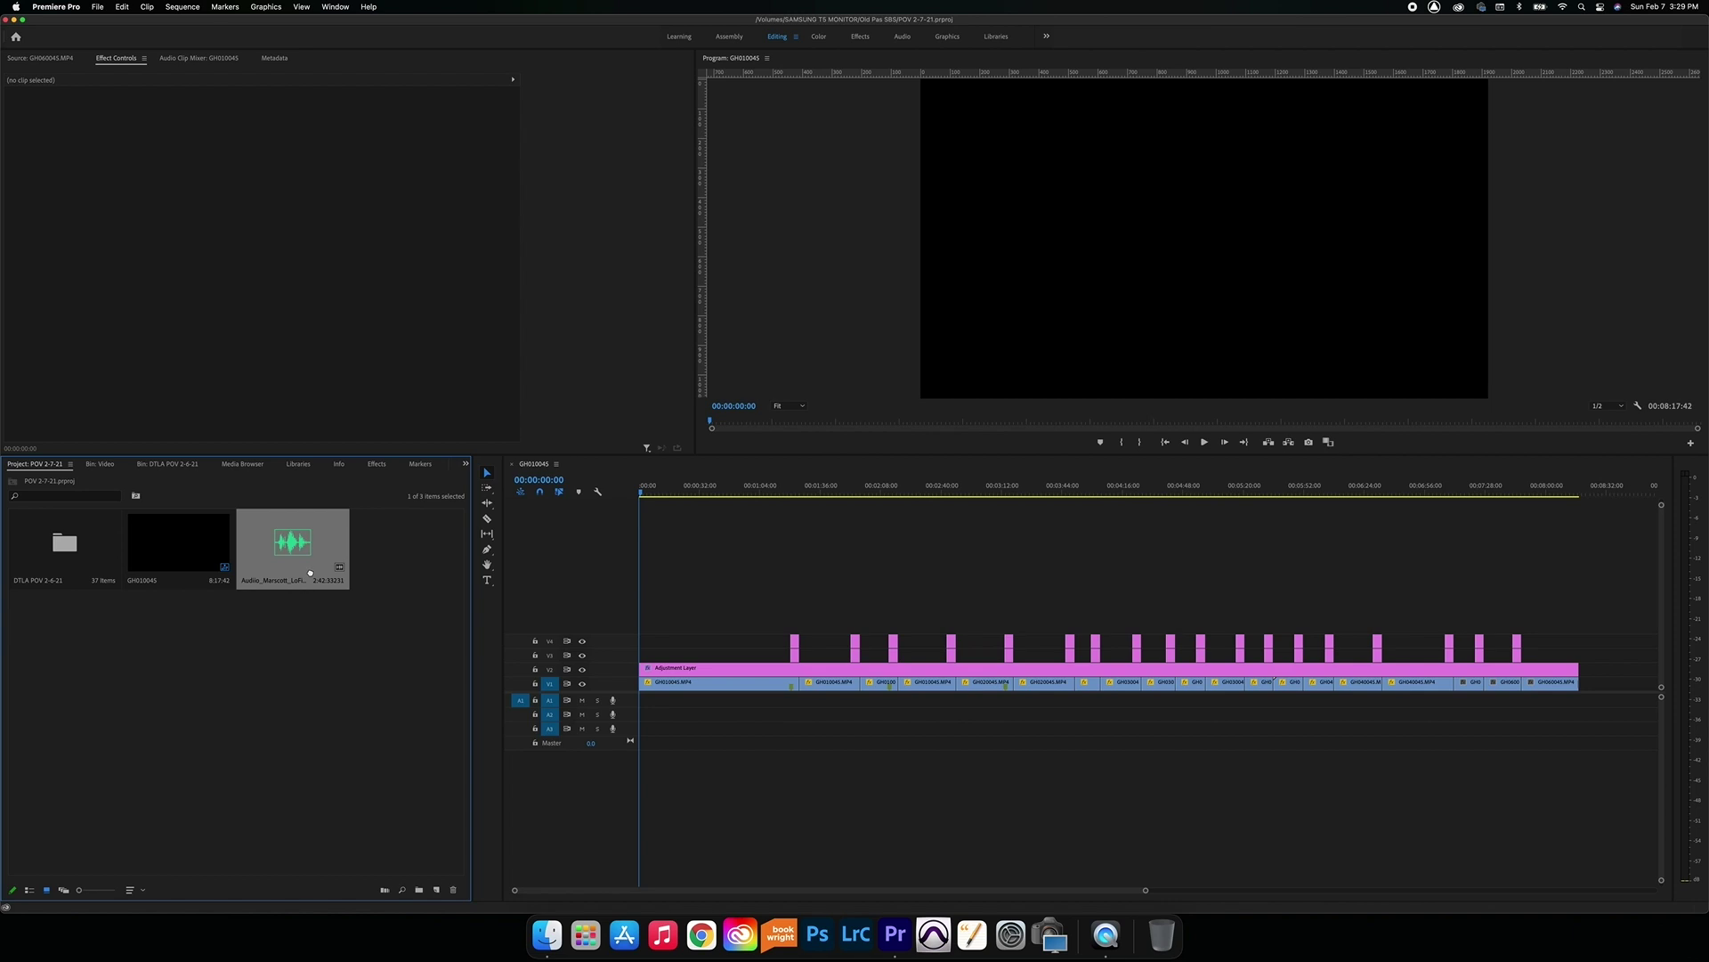
left_click(339, 706)
right_click(302, 548)
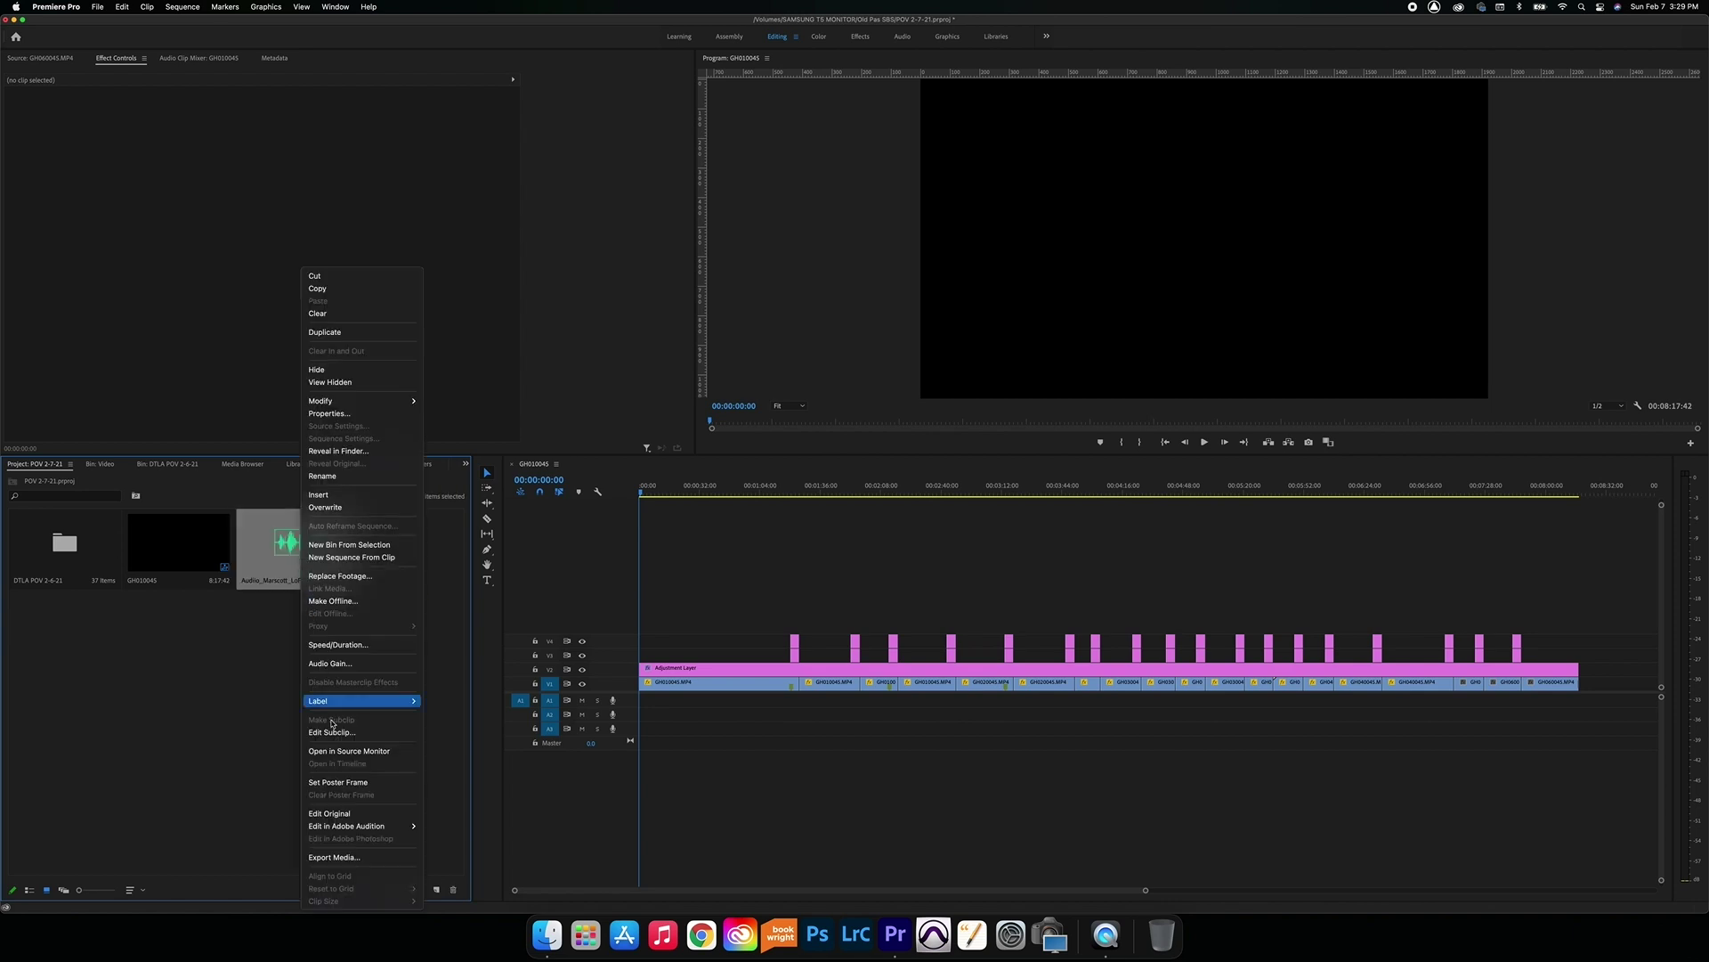
left_click(447, 826)
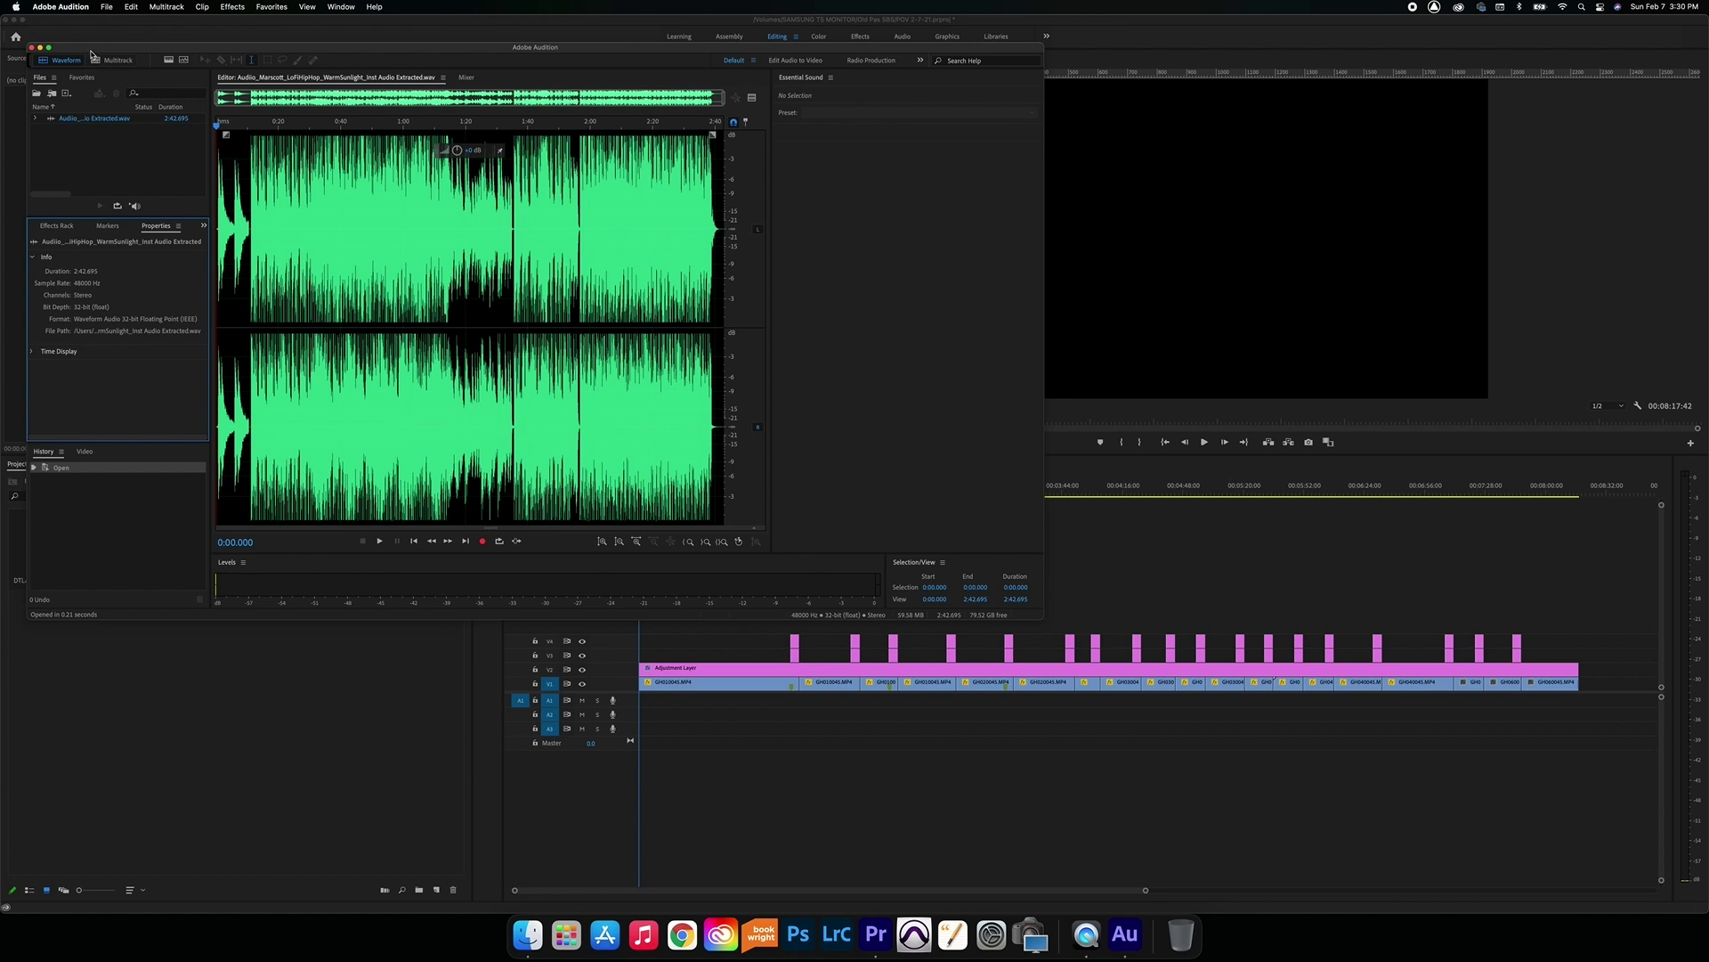
Create a multitrack session with the default settings and place the WarmSunlight audio at the start of Track 1.
left_click(108, 9)
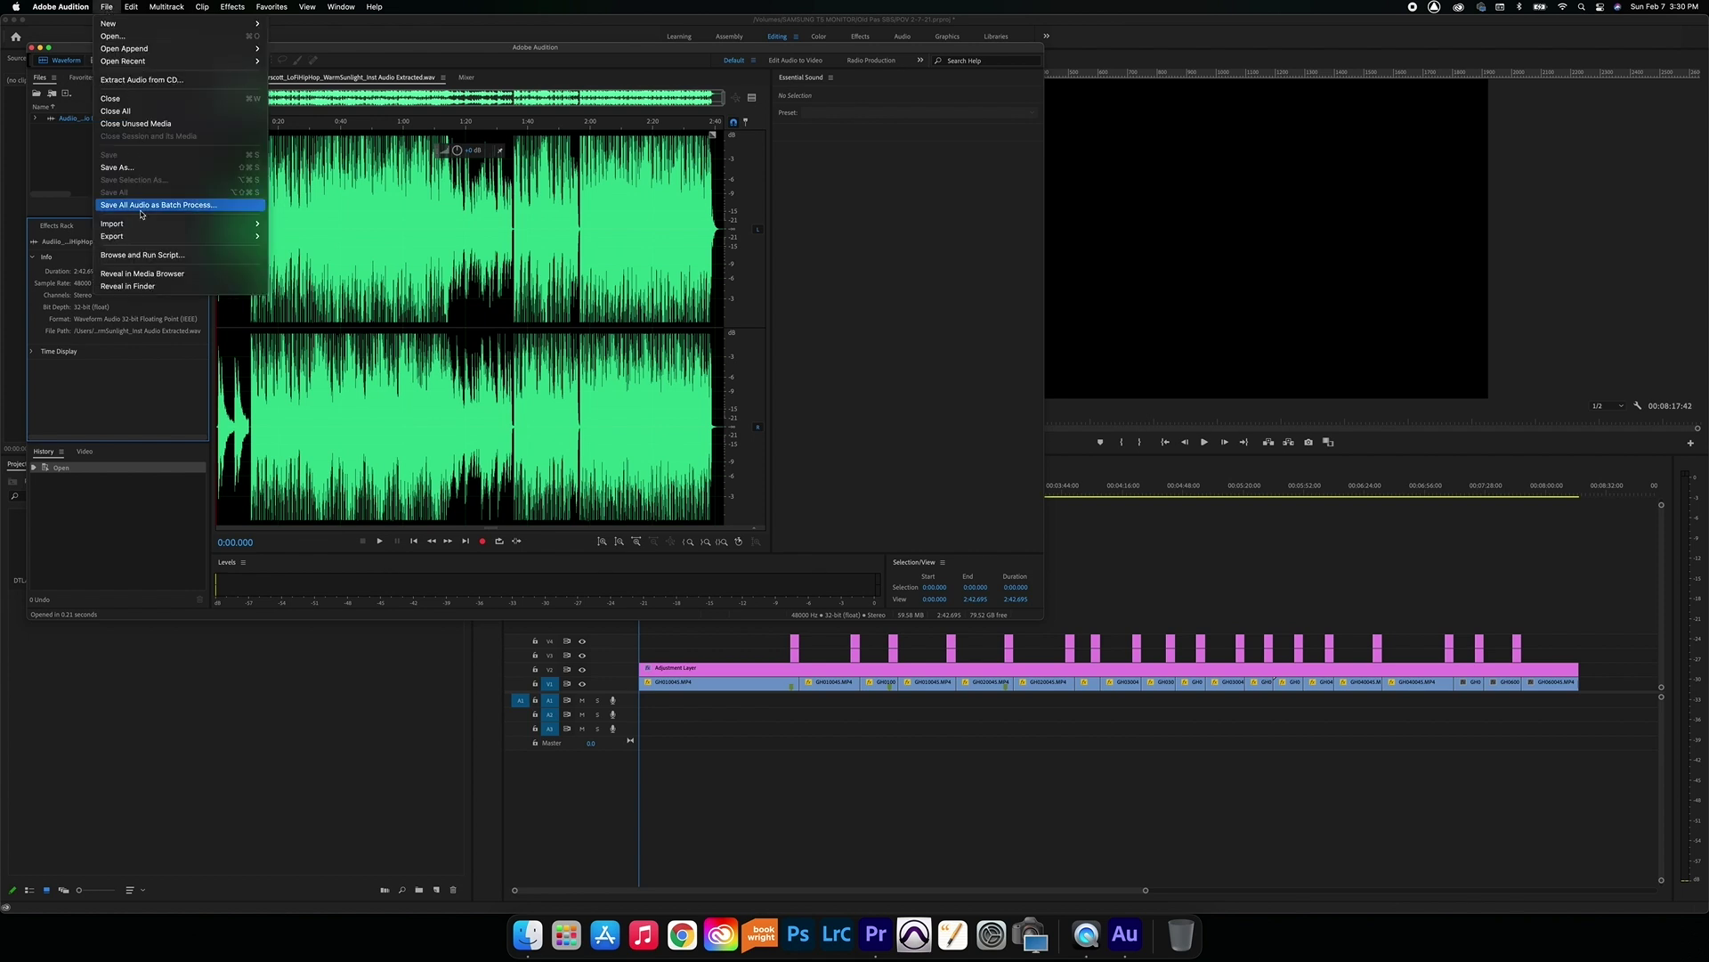
mouse_move(178, 24)
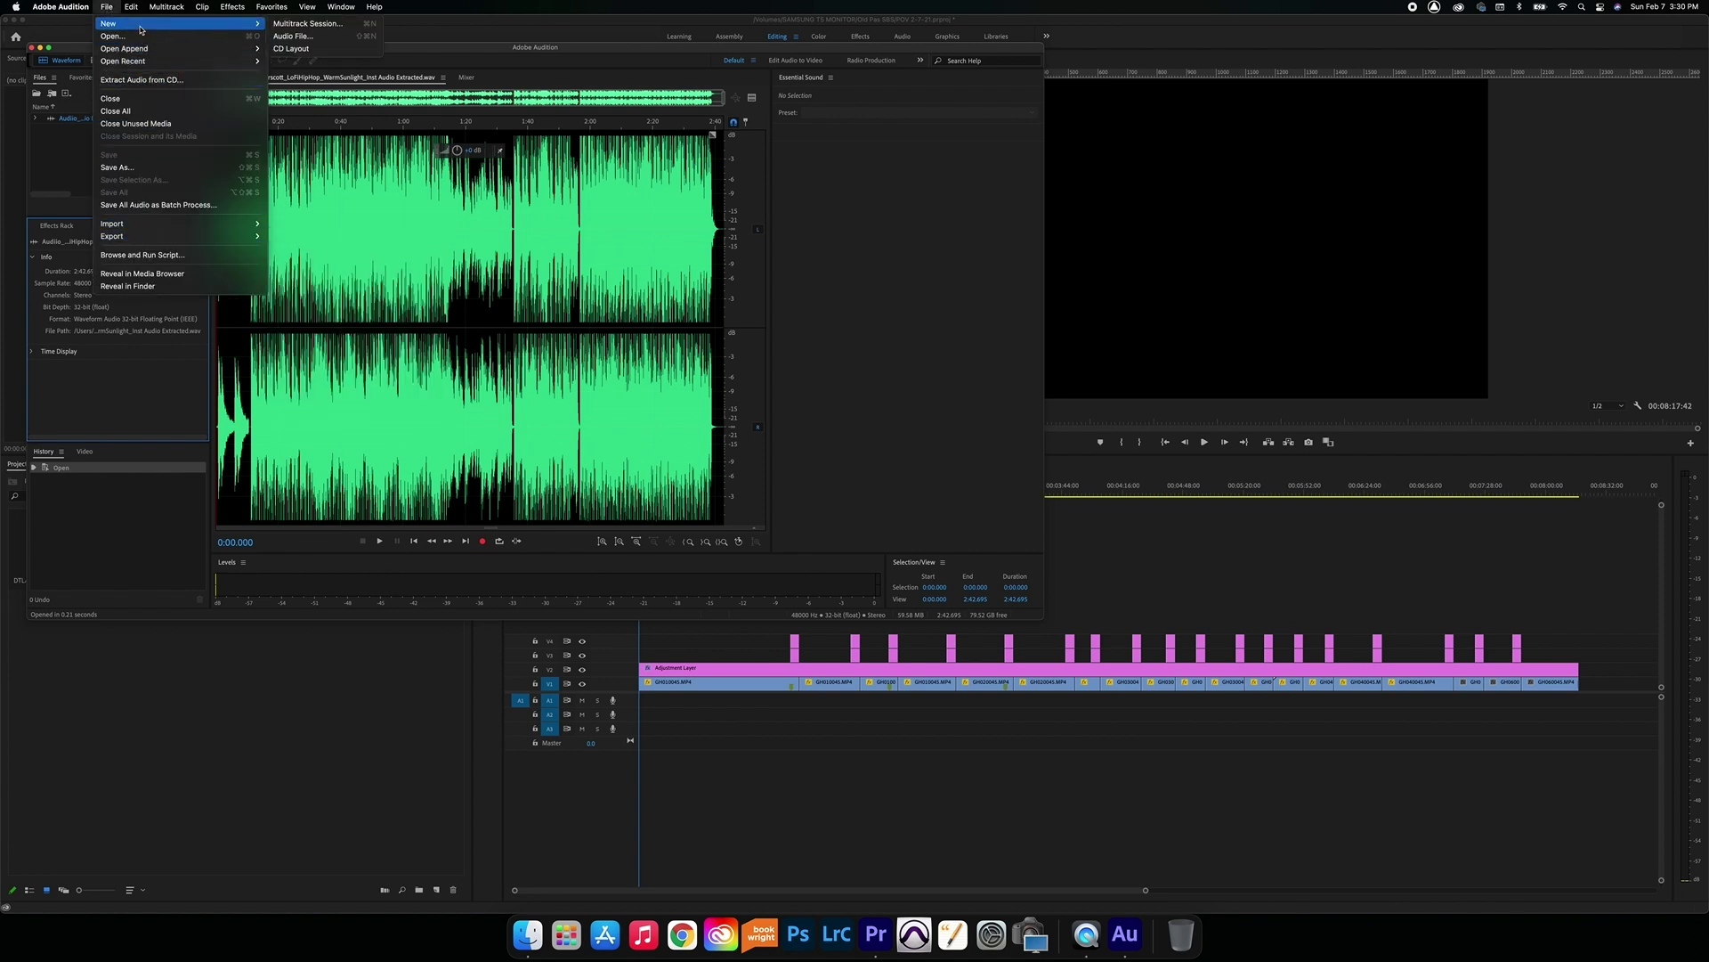
left_click(297, 22)
key("Return")
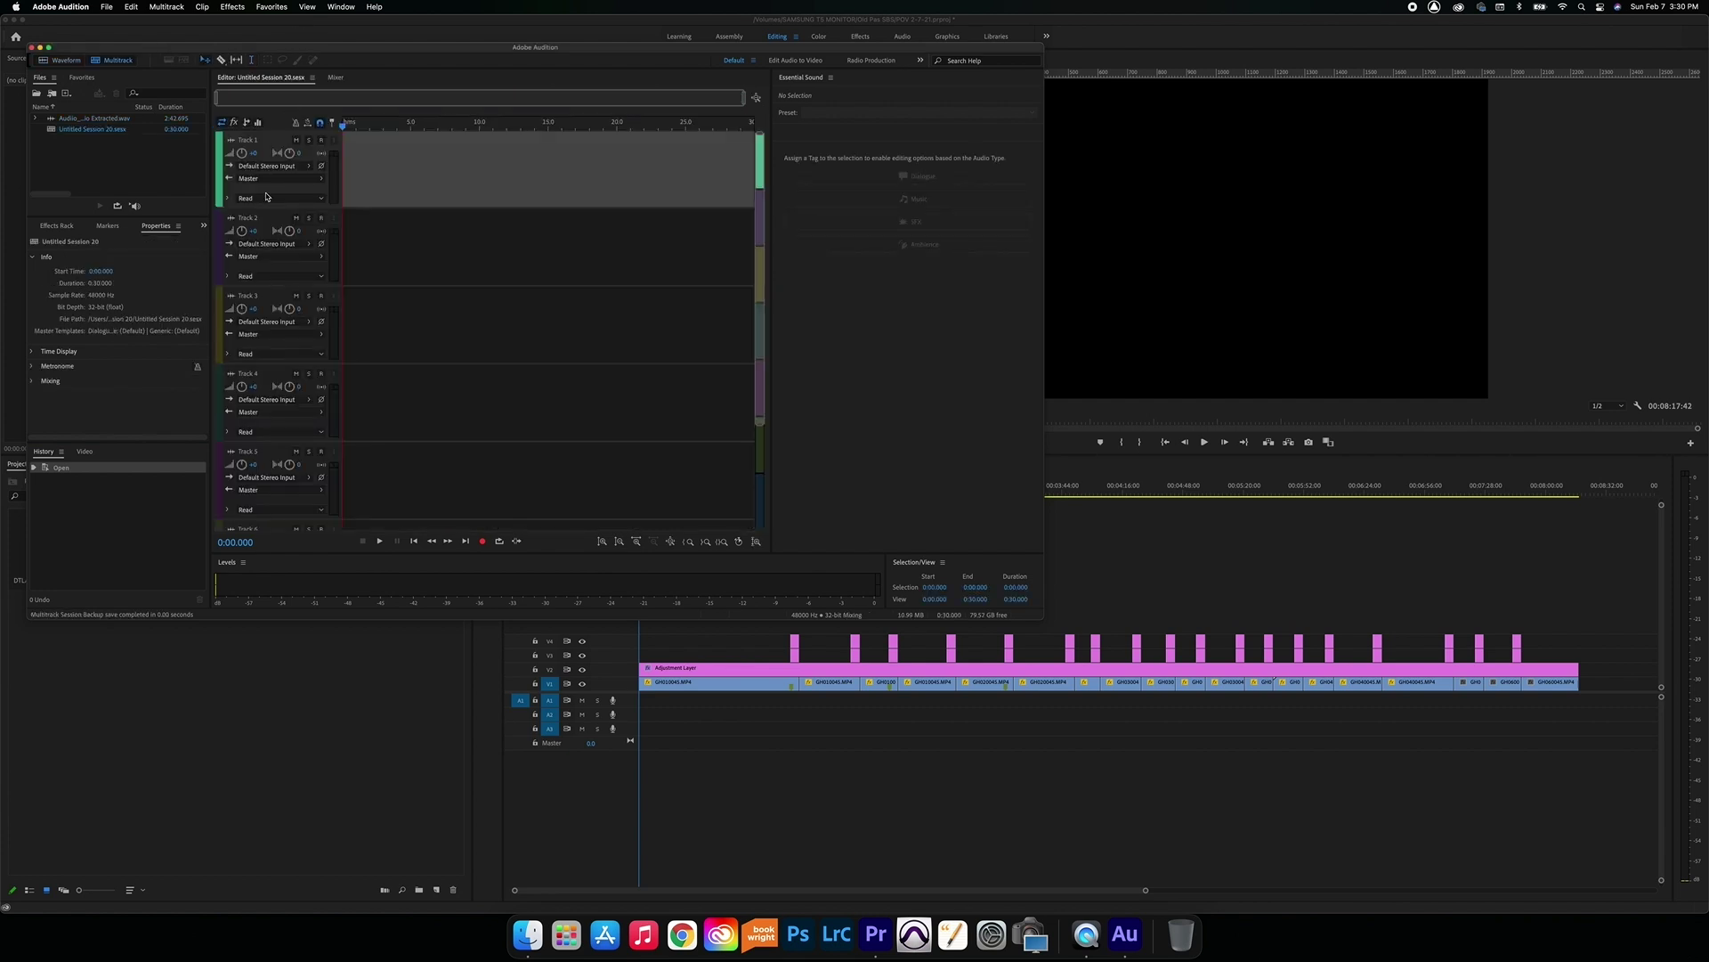
left_click_drag(125, 120, 348, 167)
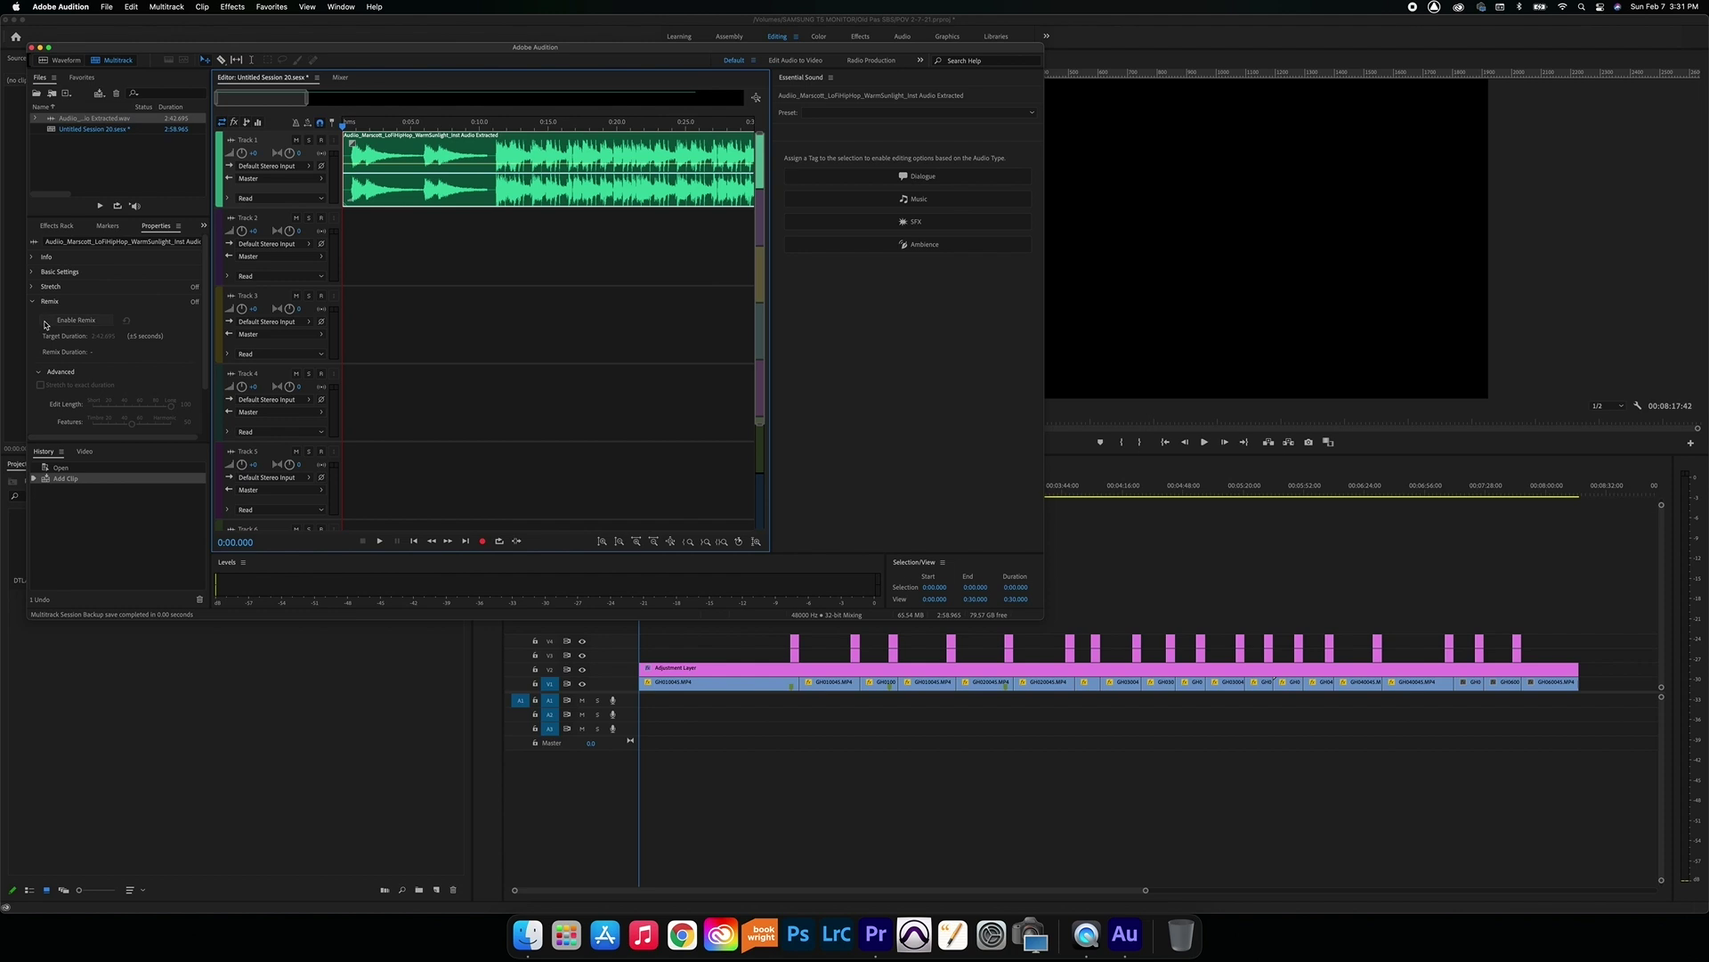
Enable Remix on the music clip and set its target duration to 10:42.695.
left_click(50, 321)
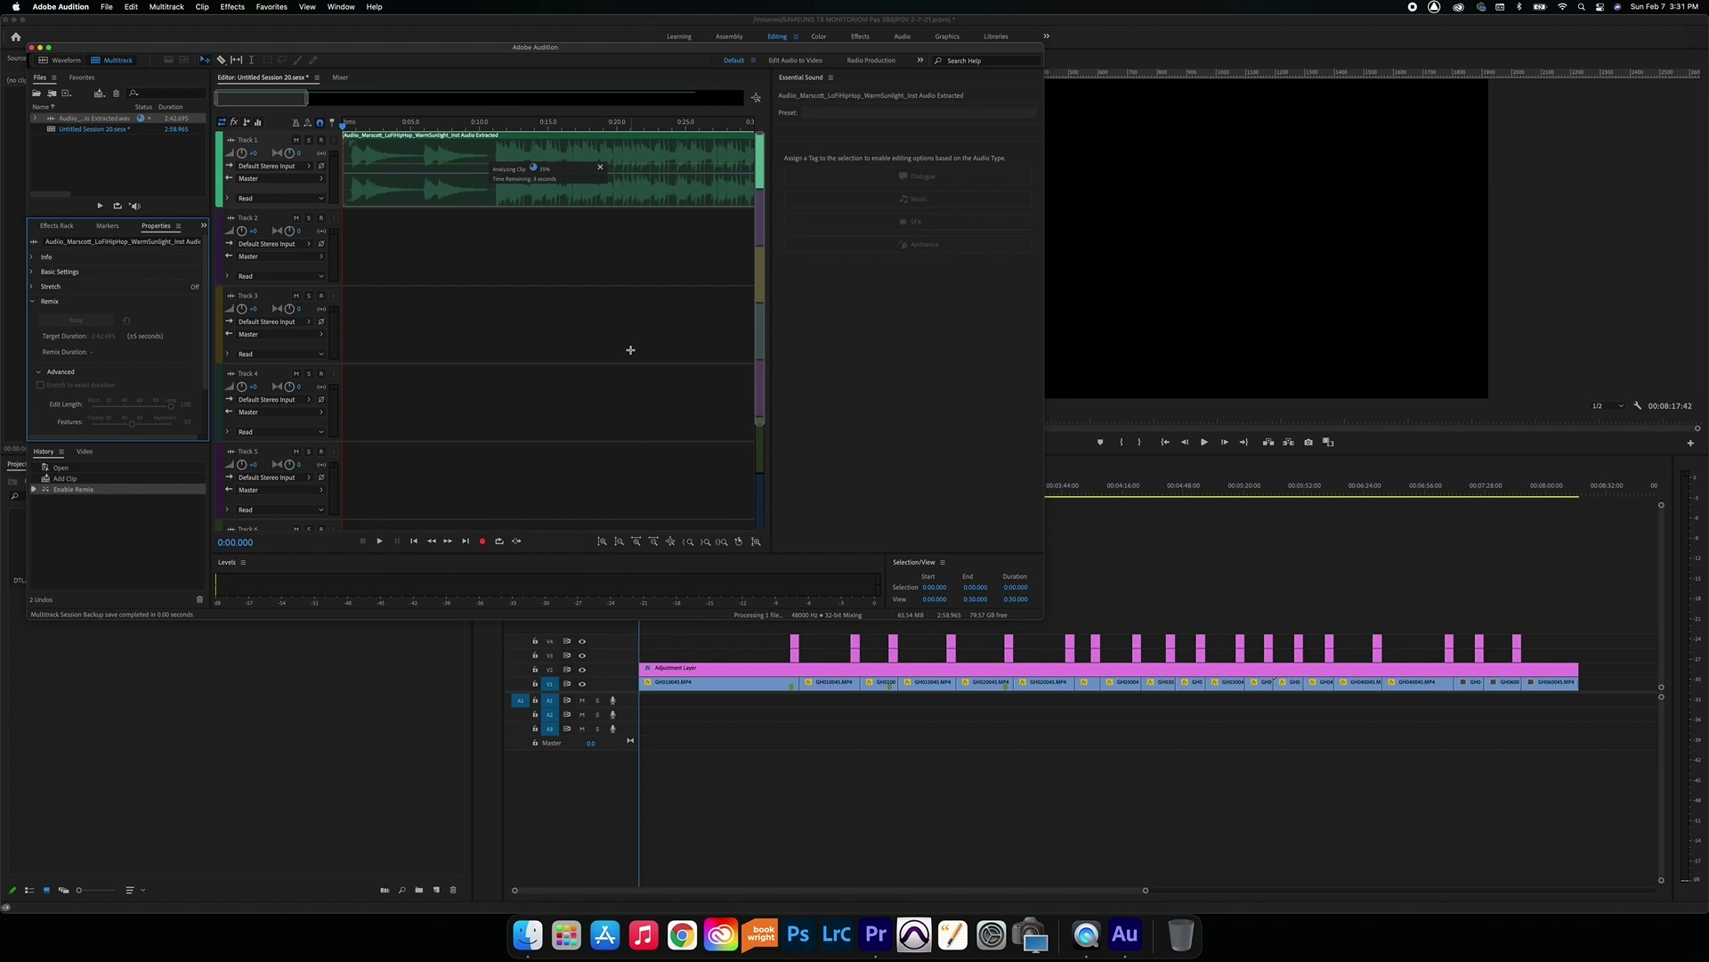
left_click(94, 335)
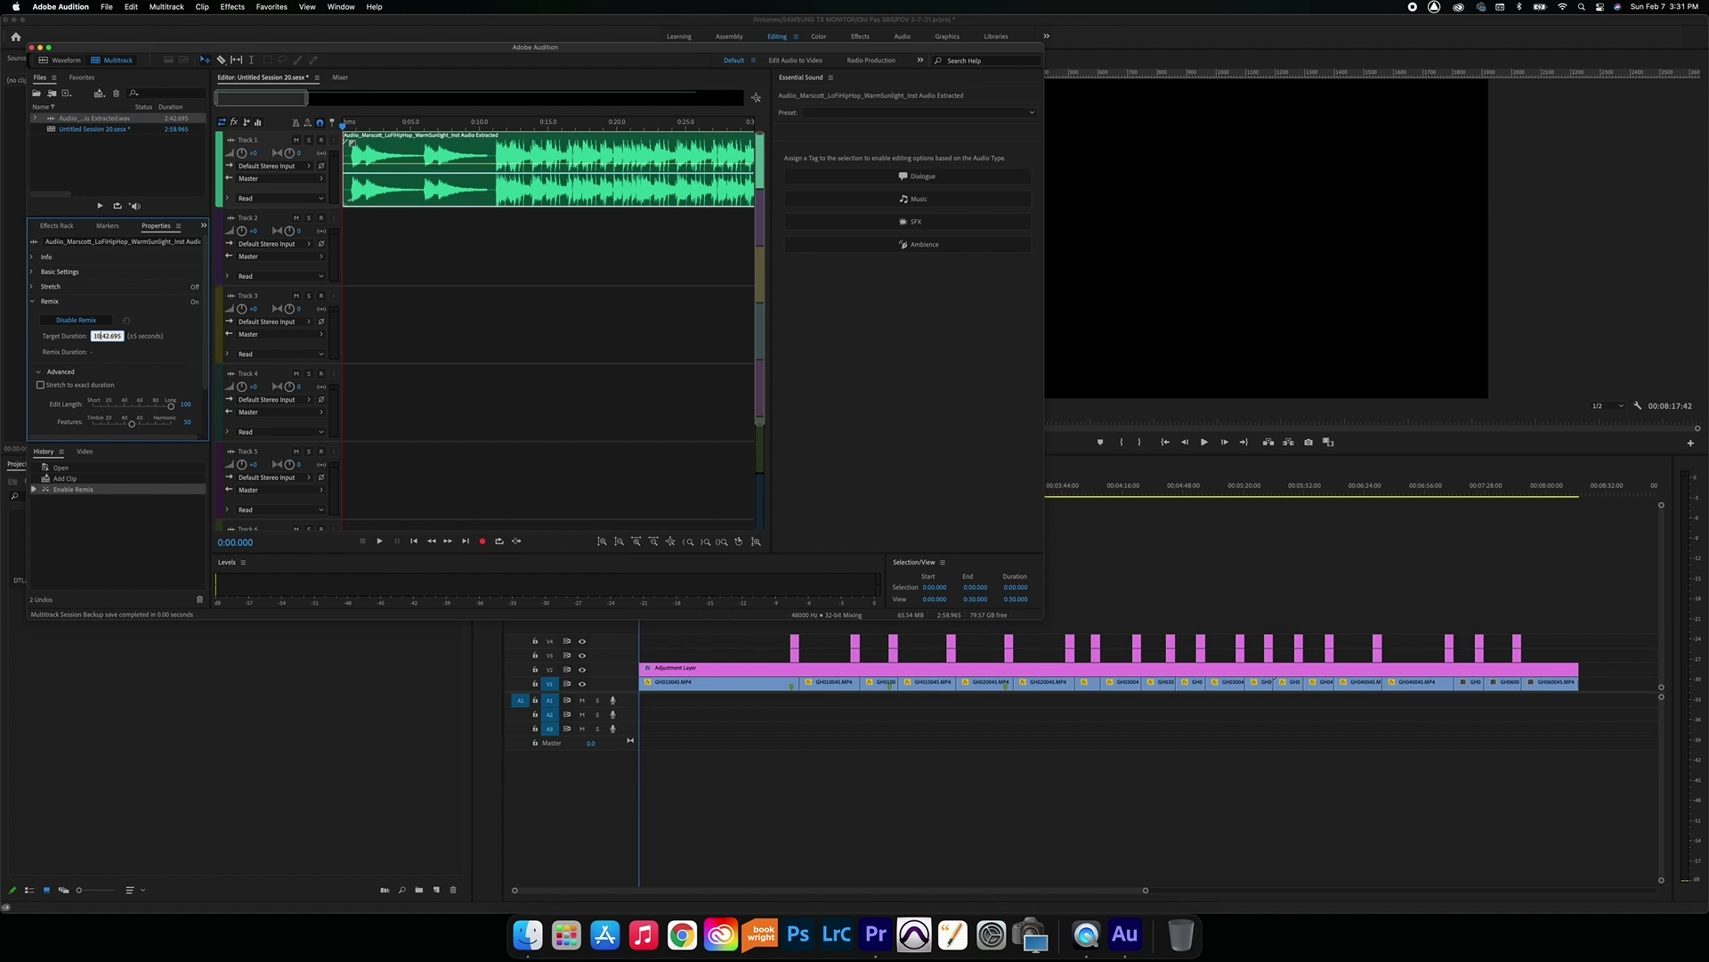
key("Return")
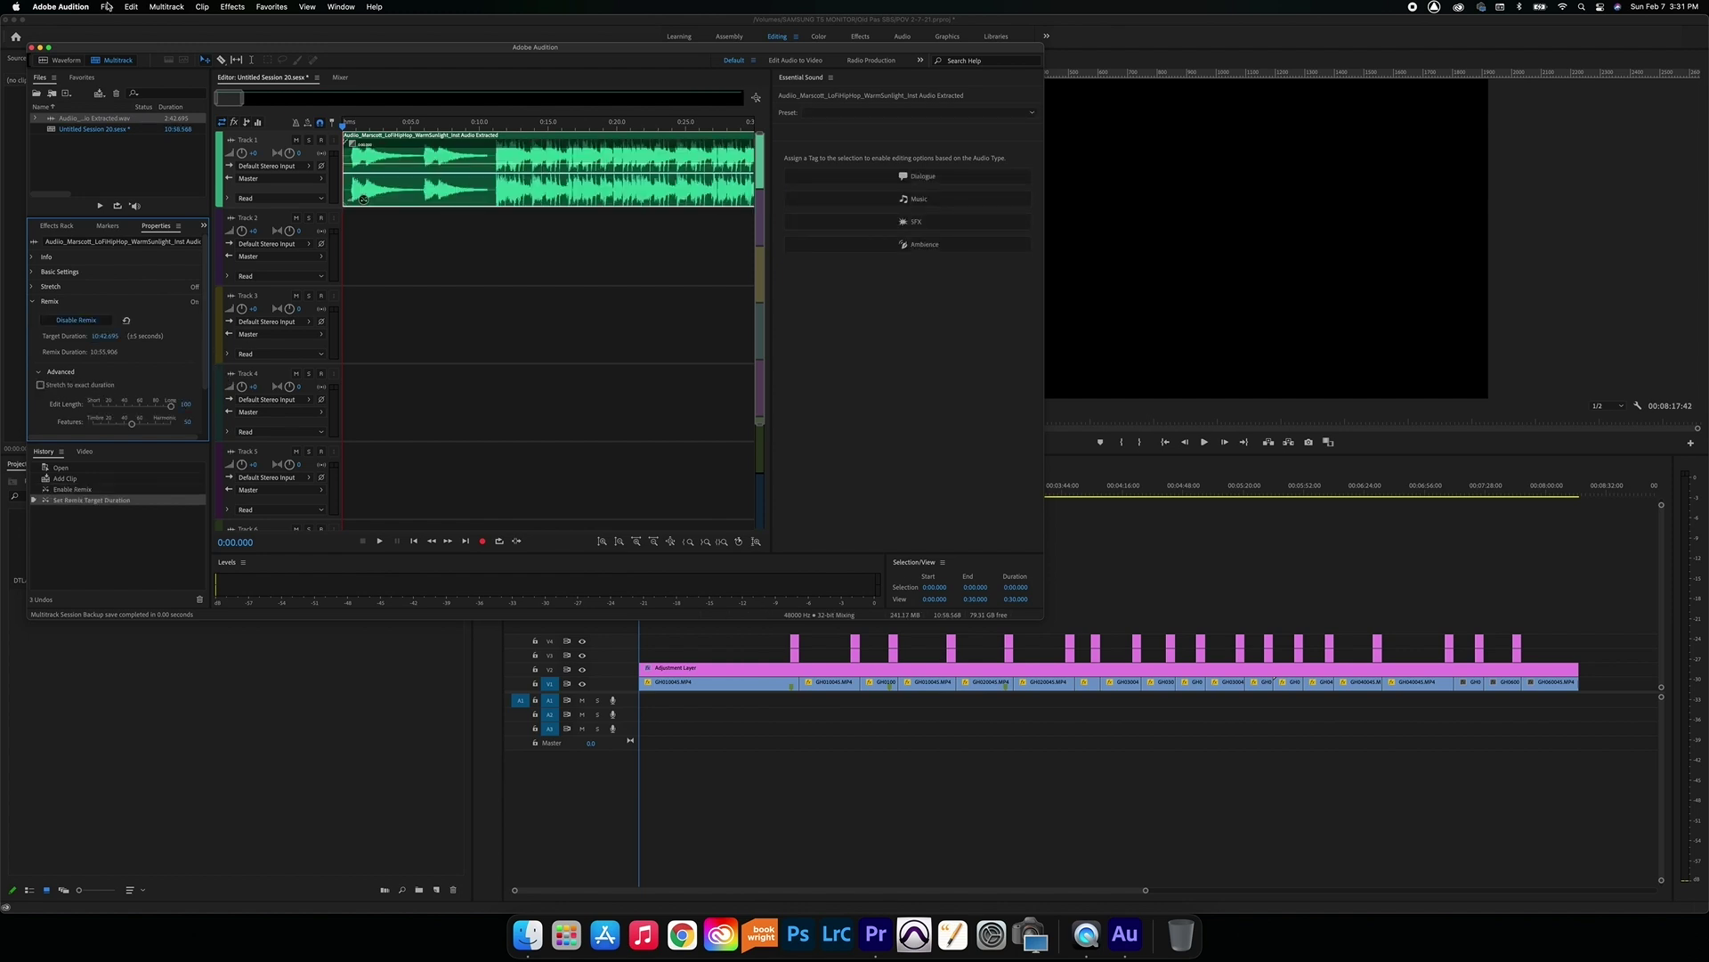
Export the remixed session to Premiere Pro and copy it into the active sequence on a new audio track.
left_click(107, 6)
mouse_move(205, 236)
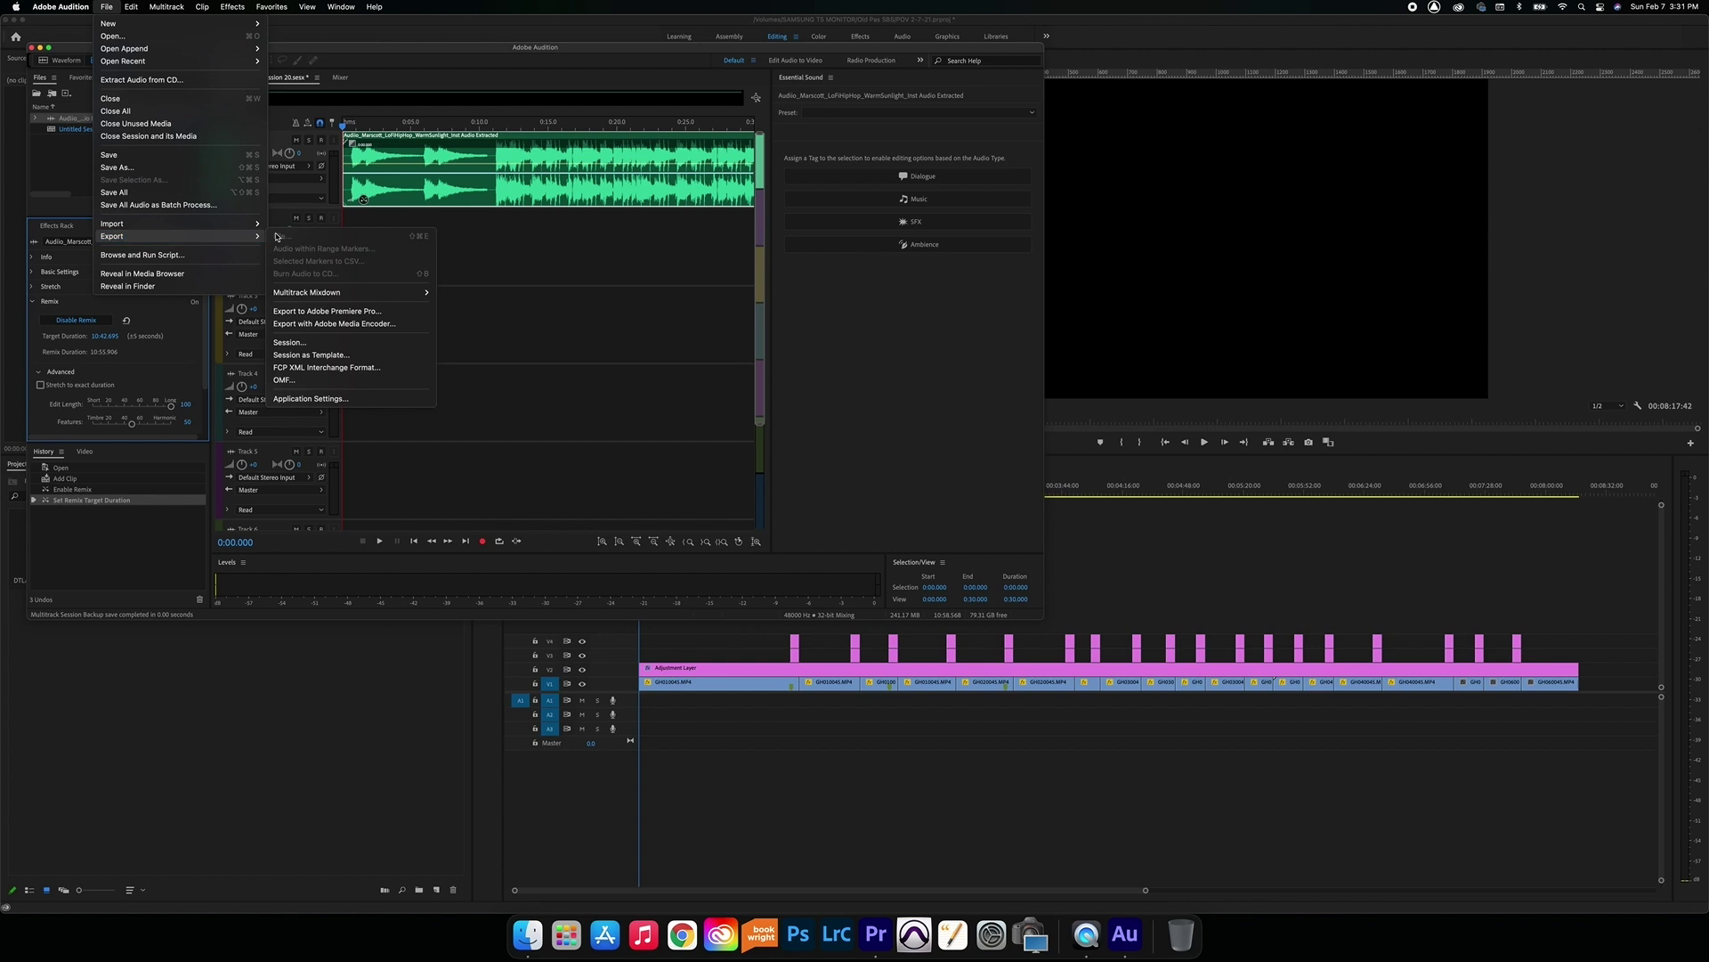
left_click(322, 310)
left_click(625, 430)
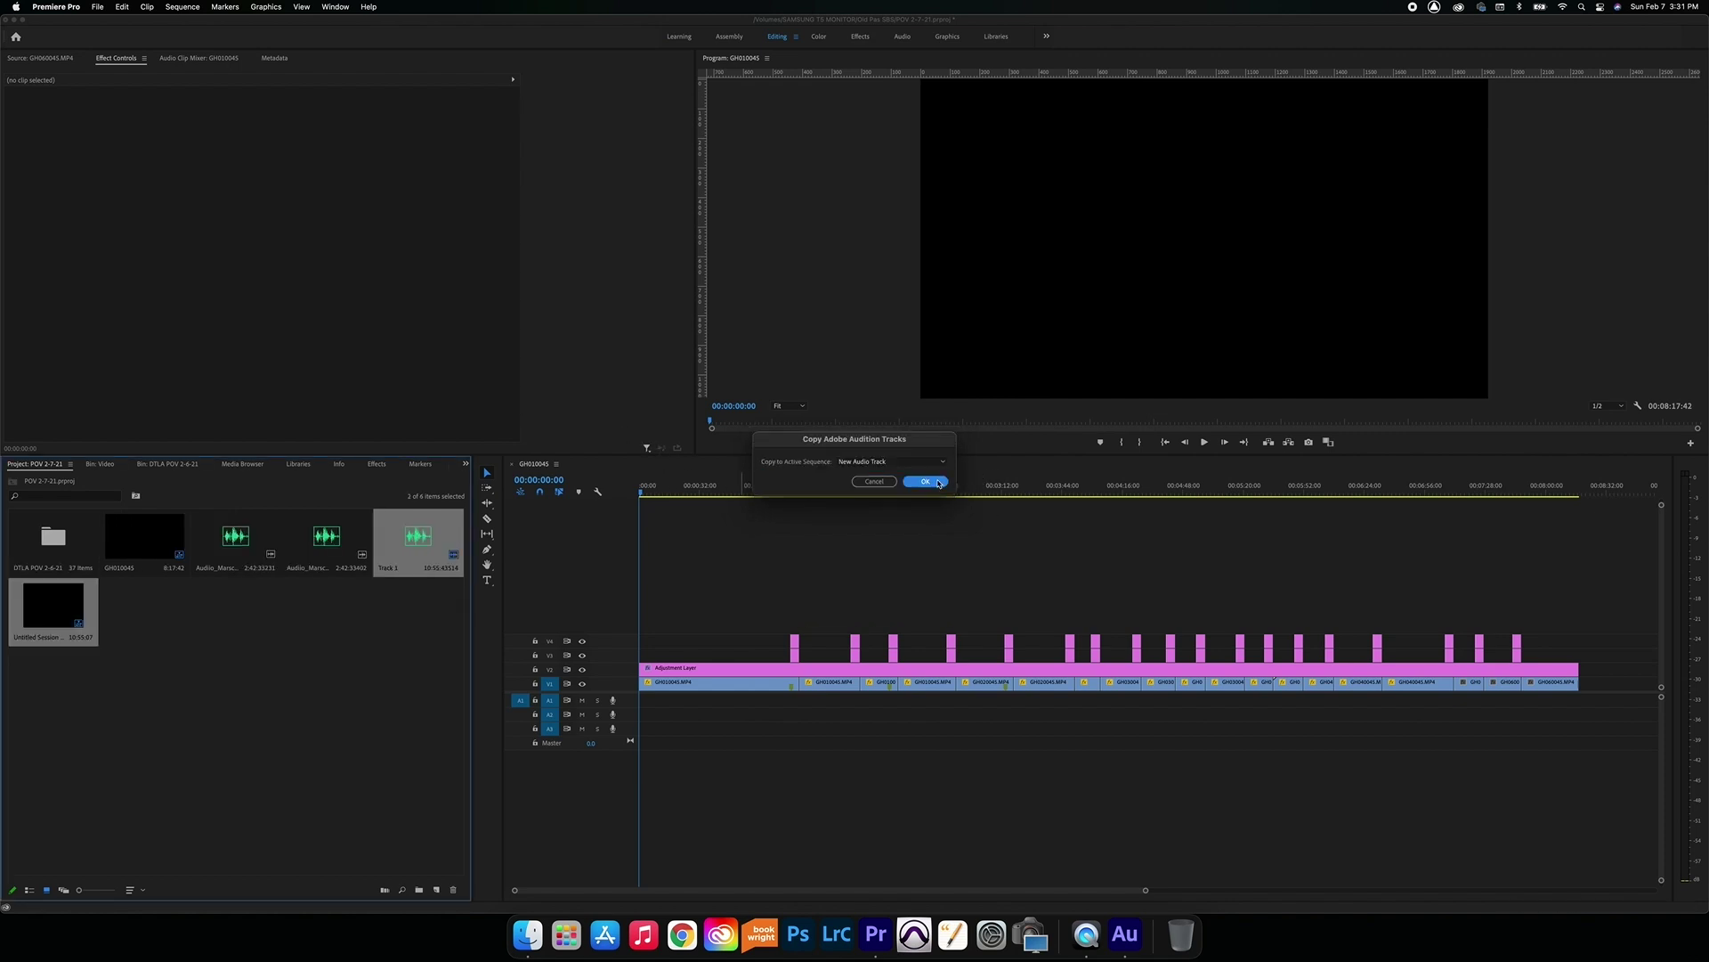
left_click(926, 482)
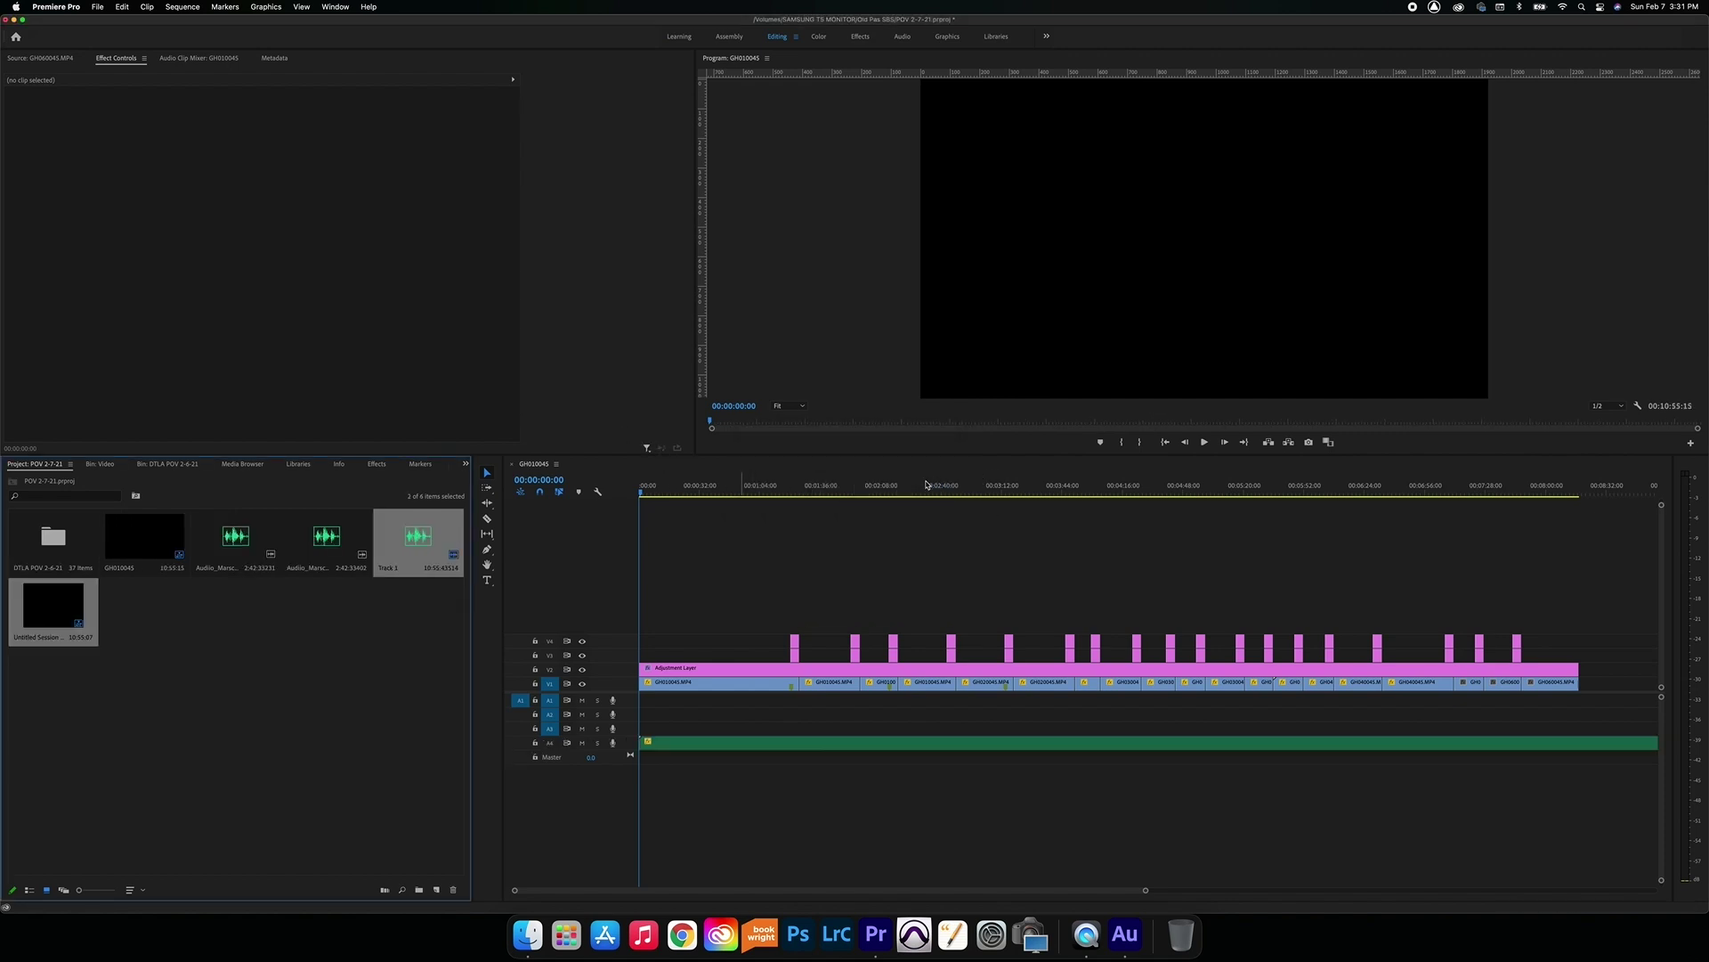
Adjust the audio gain of the music clip on track A4 and play back the sequence's opening.
left_click(708, 746)
key("g")
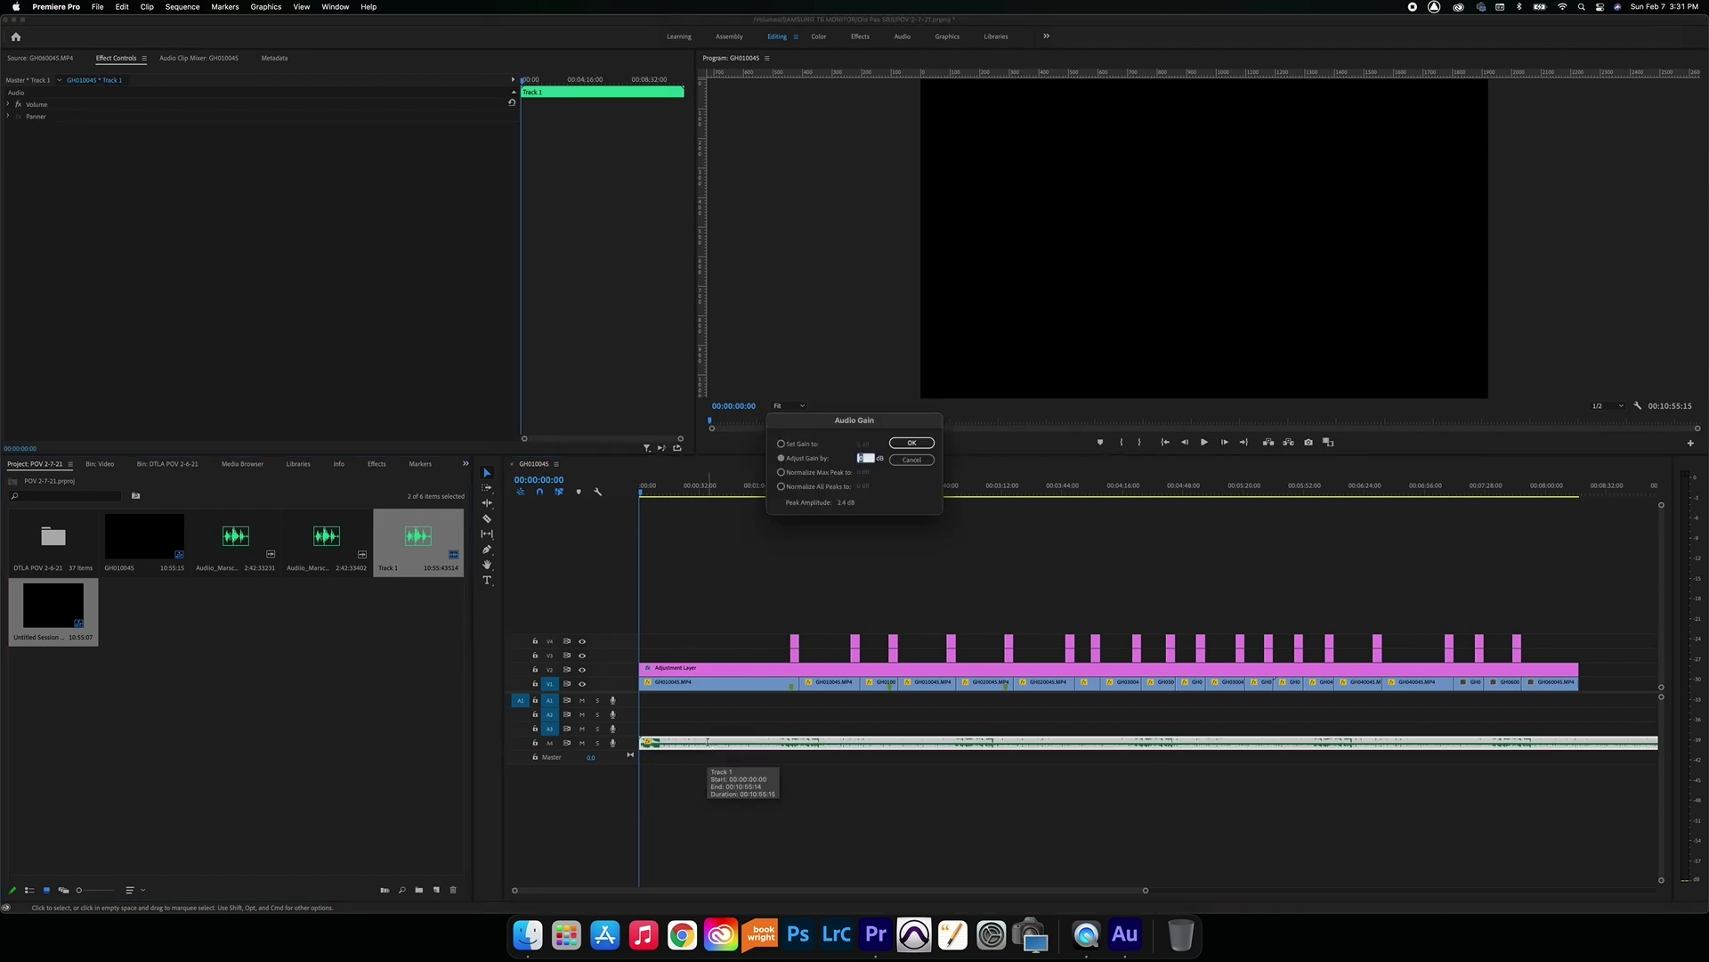
key("Return")
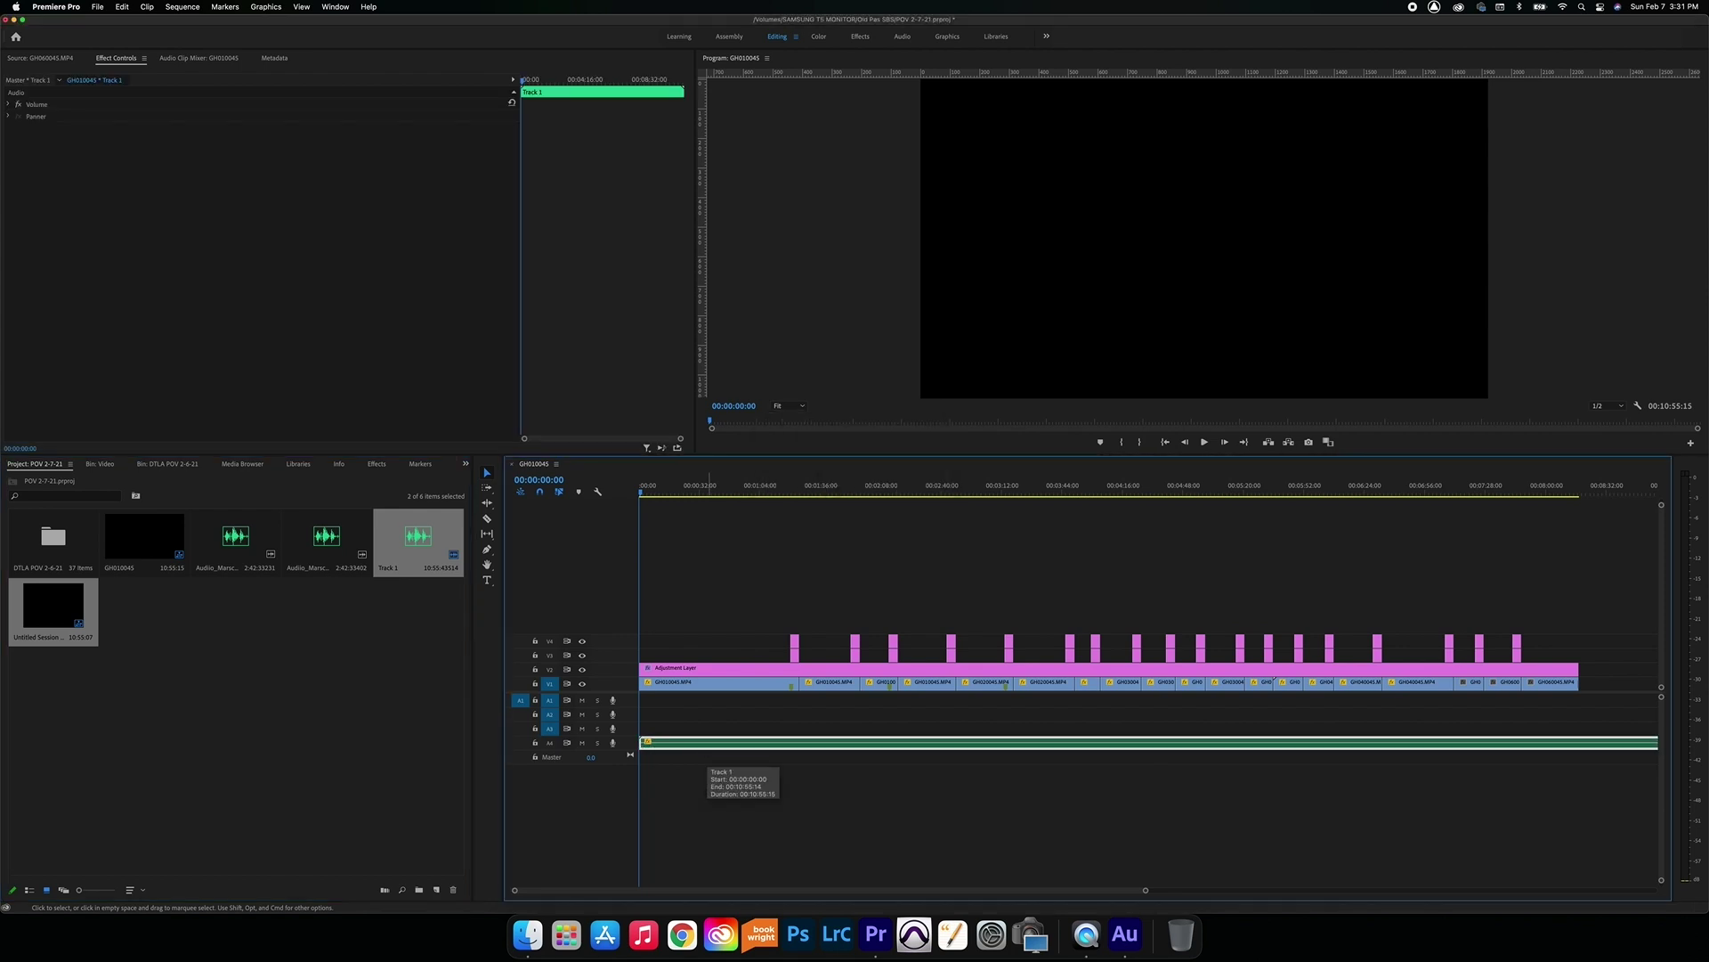
key("space")
key("XF86AudioRaiseVolume")
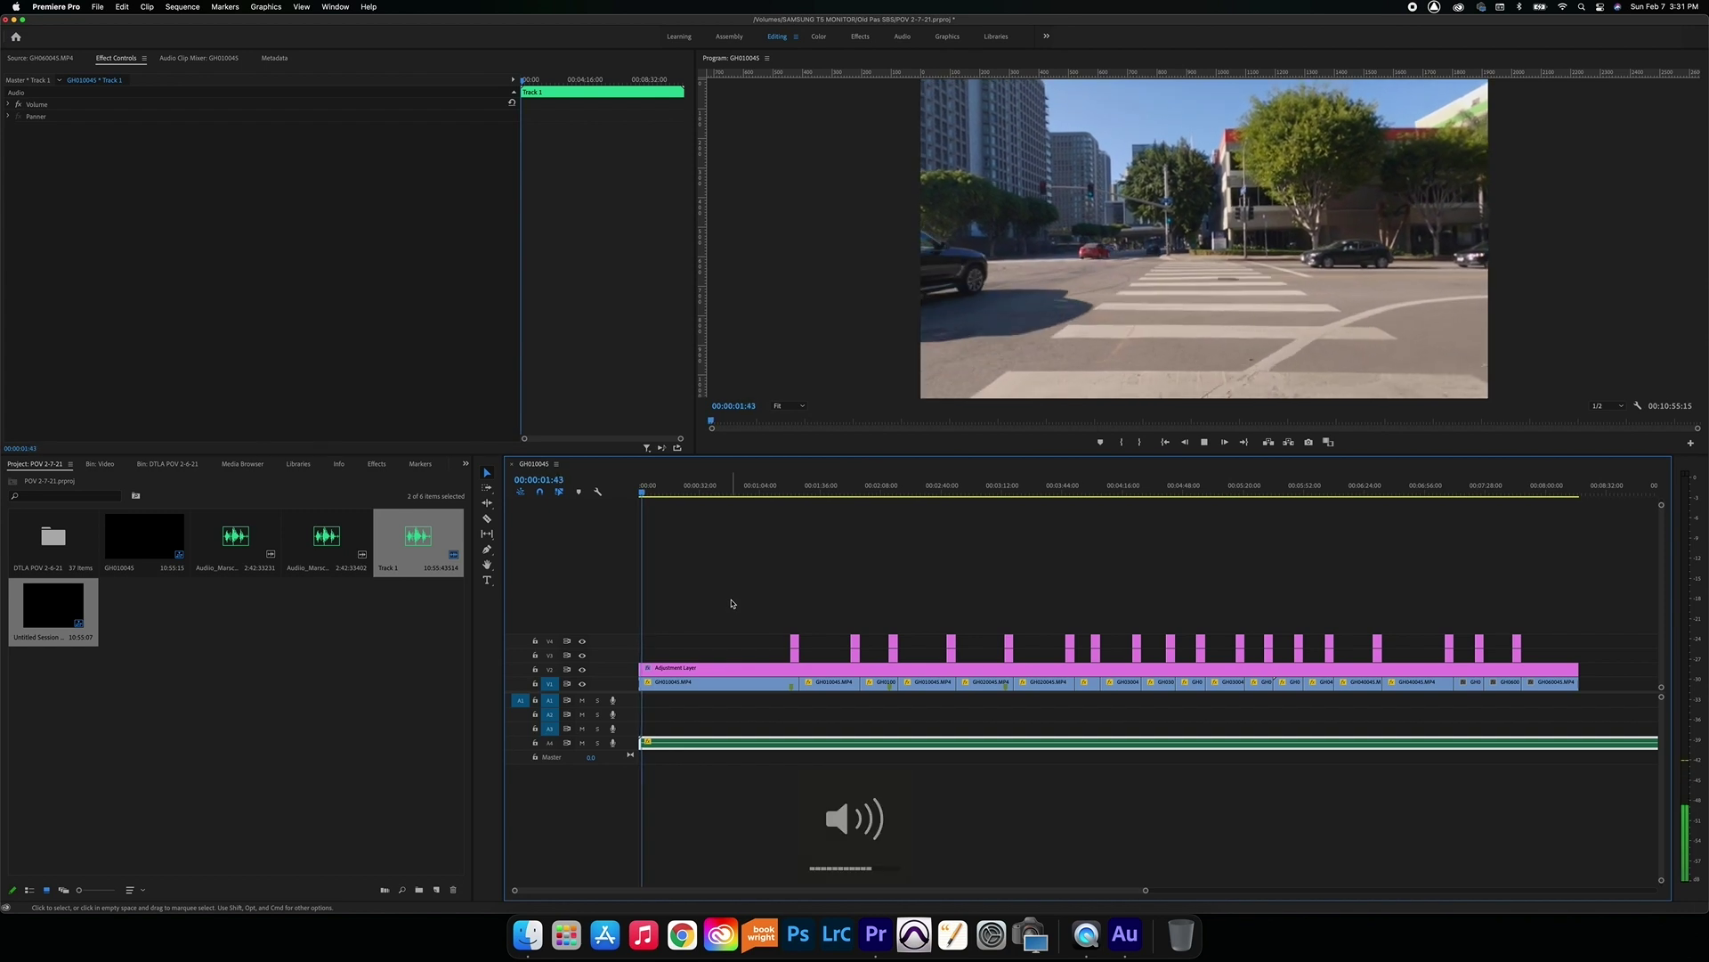
left_click_drag(755, 496, 665, 500)
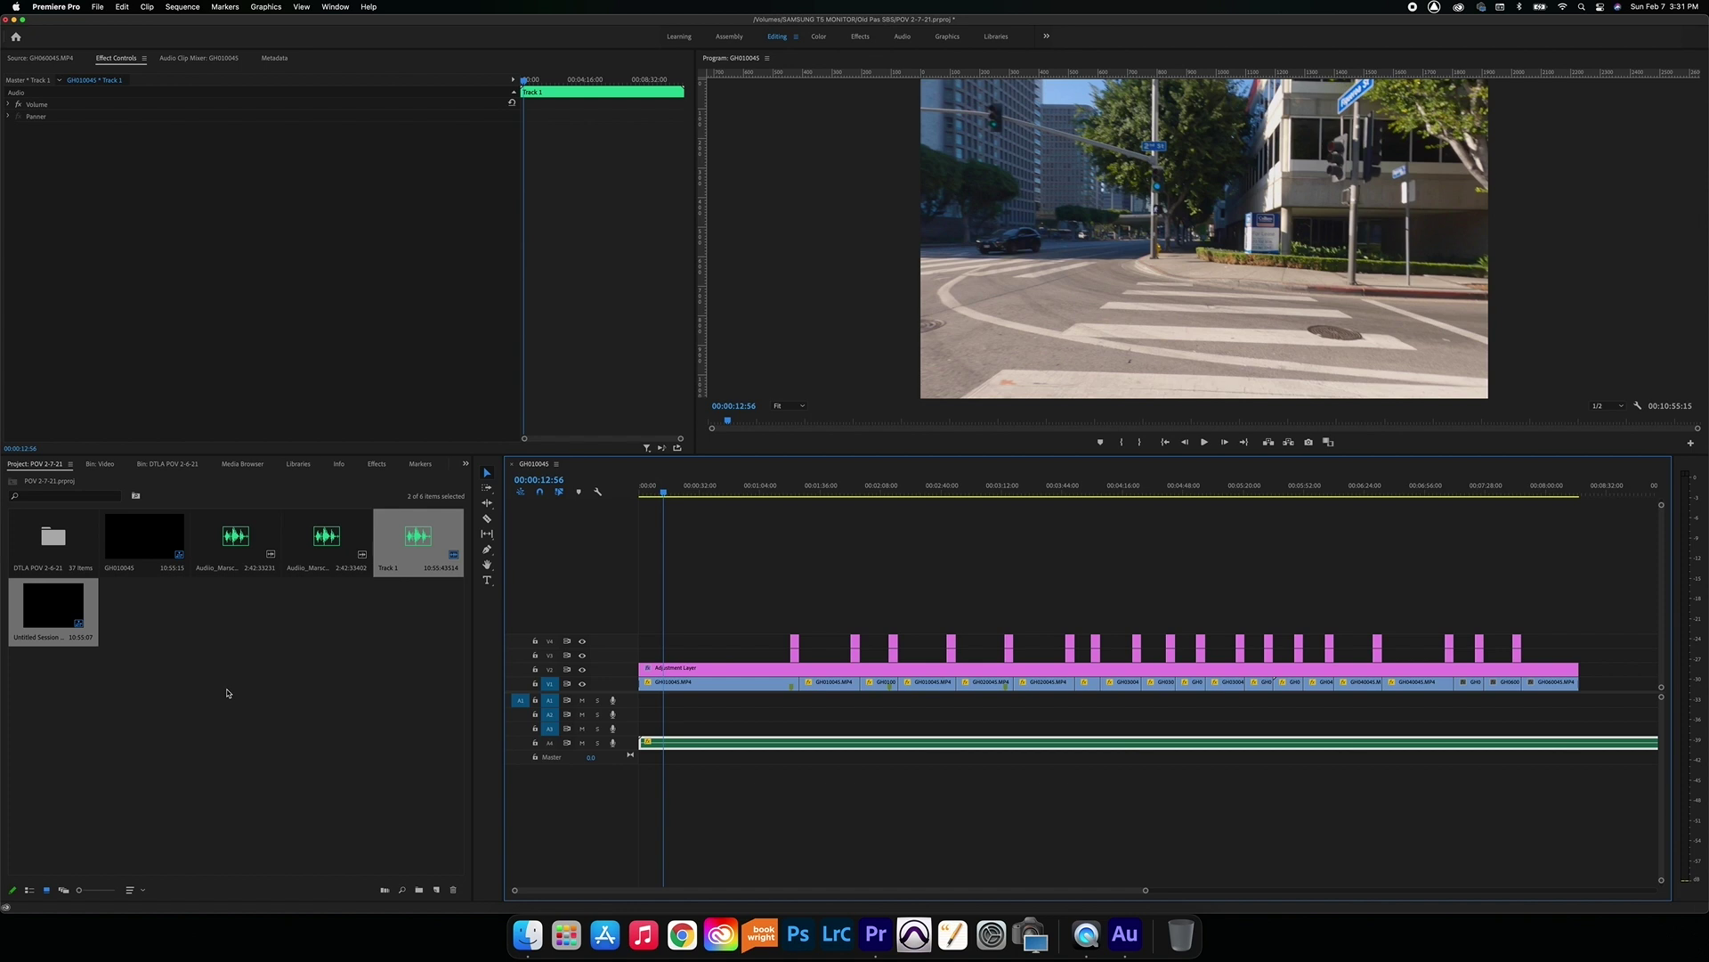
Import the ES_Camera Shutter MP3 from the Media Assets folder in Documents into the project.
left_click(249, 685)
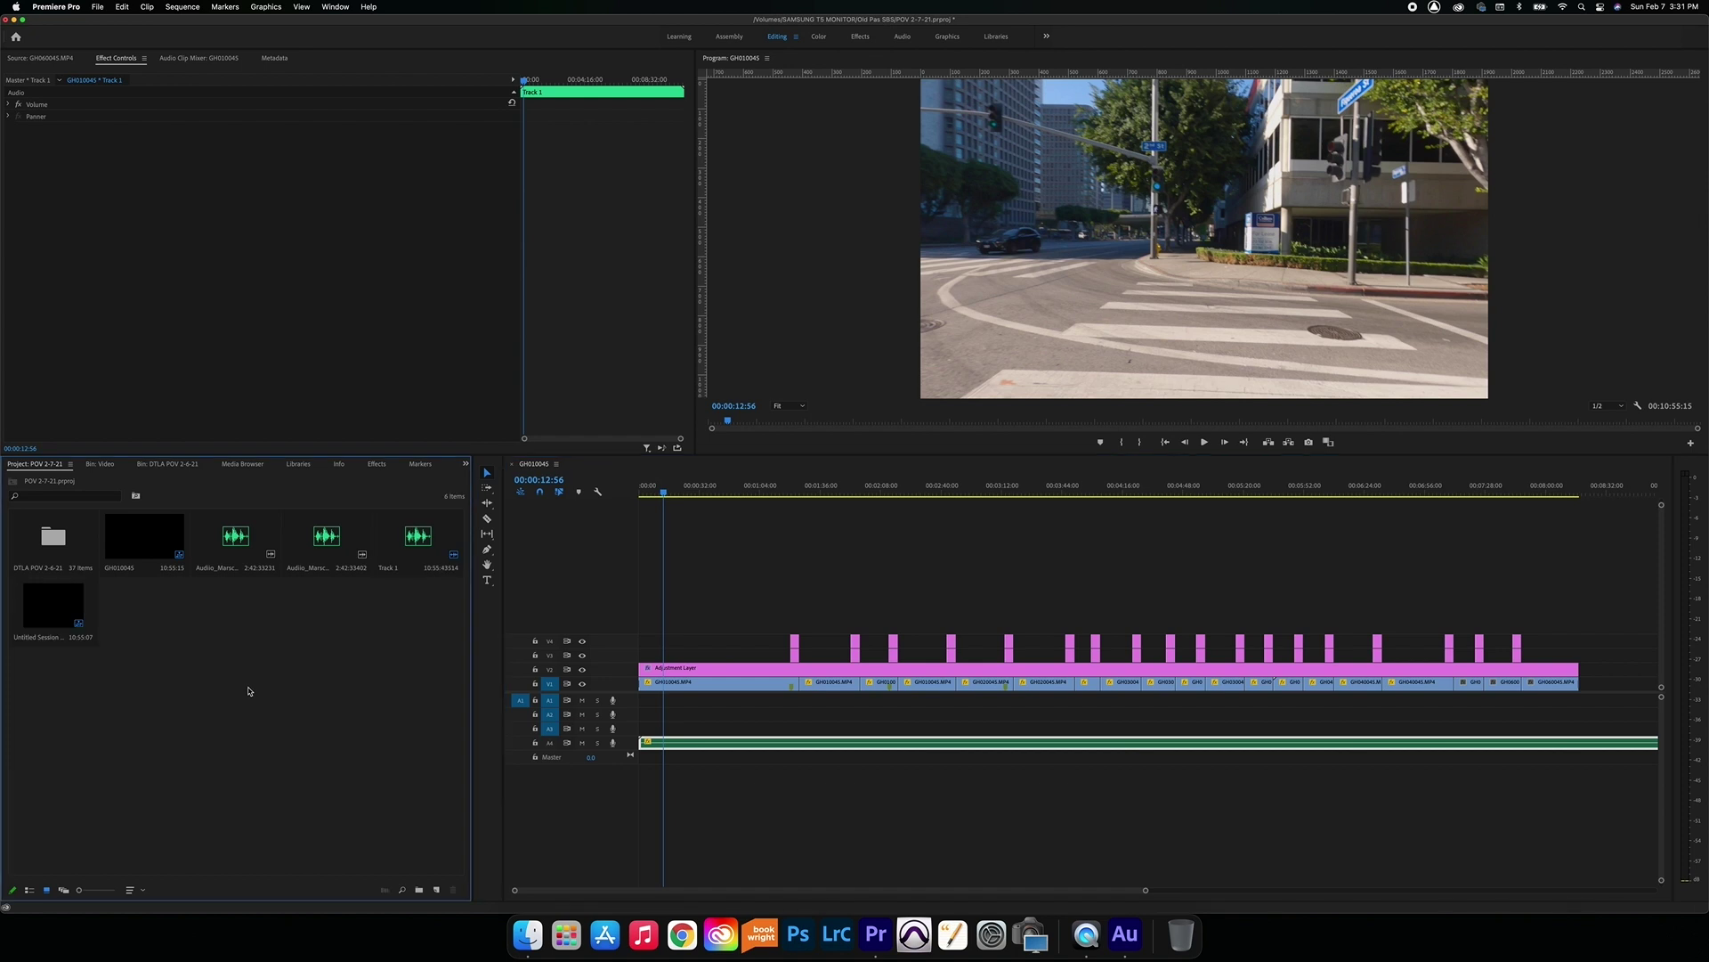
key("super+i")
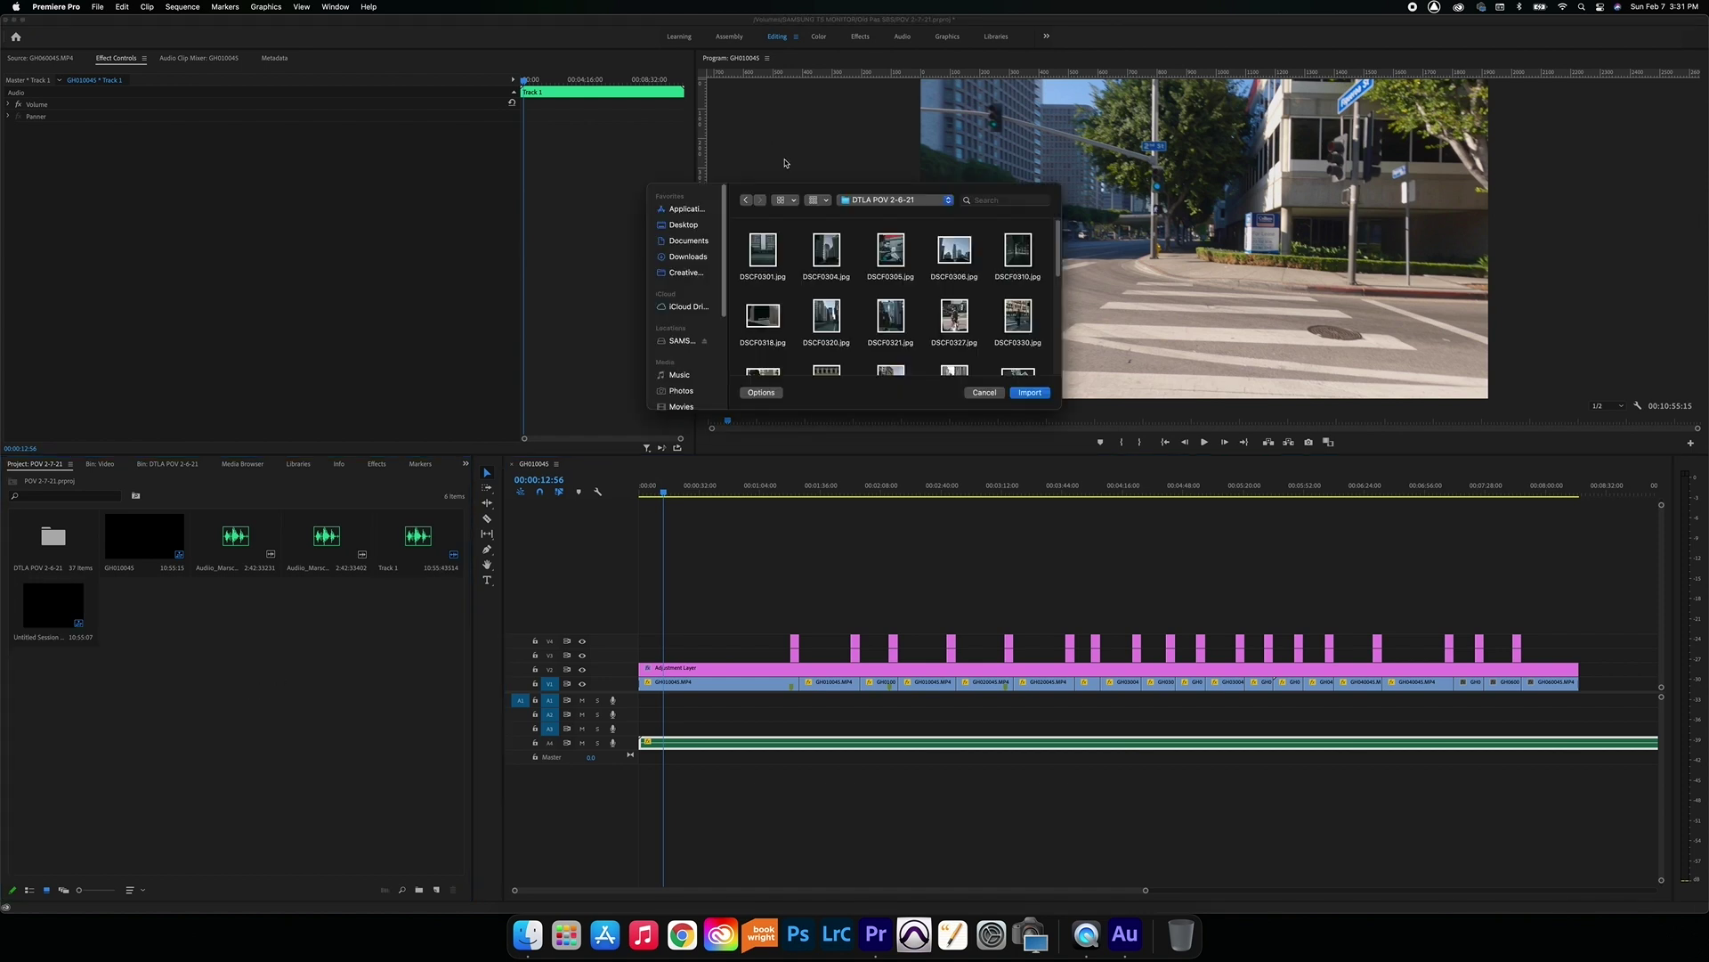
left_click(684, 241)
scroll(909, 341, "down", 2)
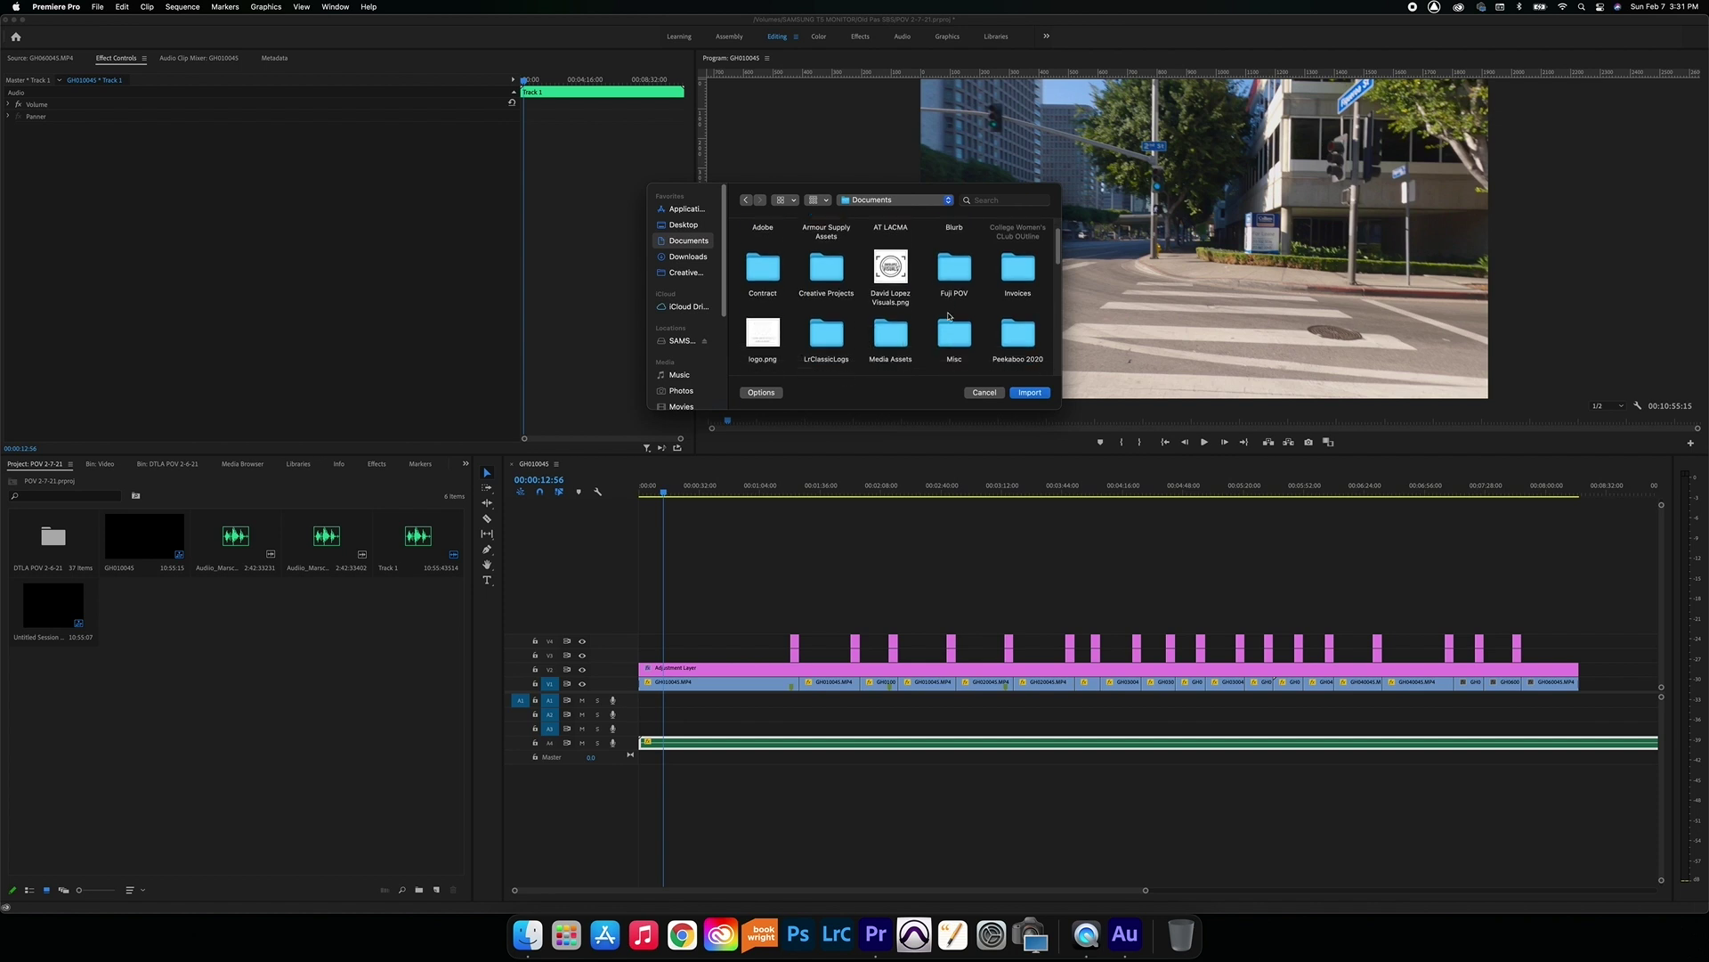
left_click(885, 329)
double_click(886, 330)
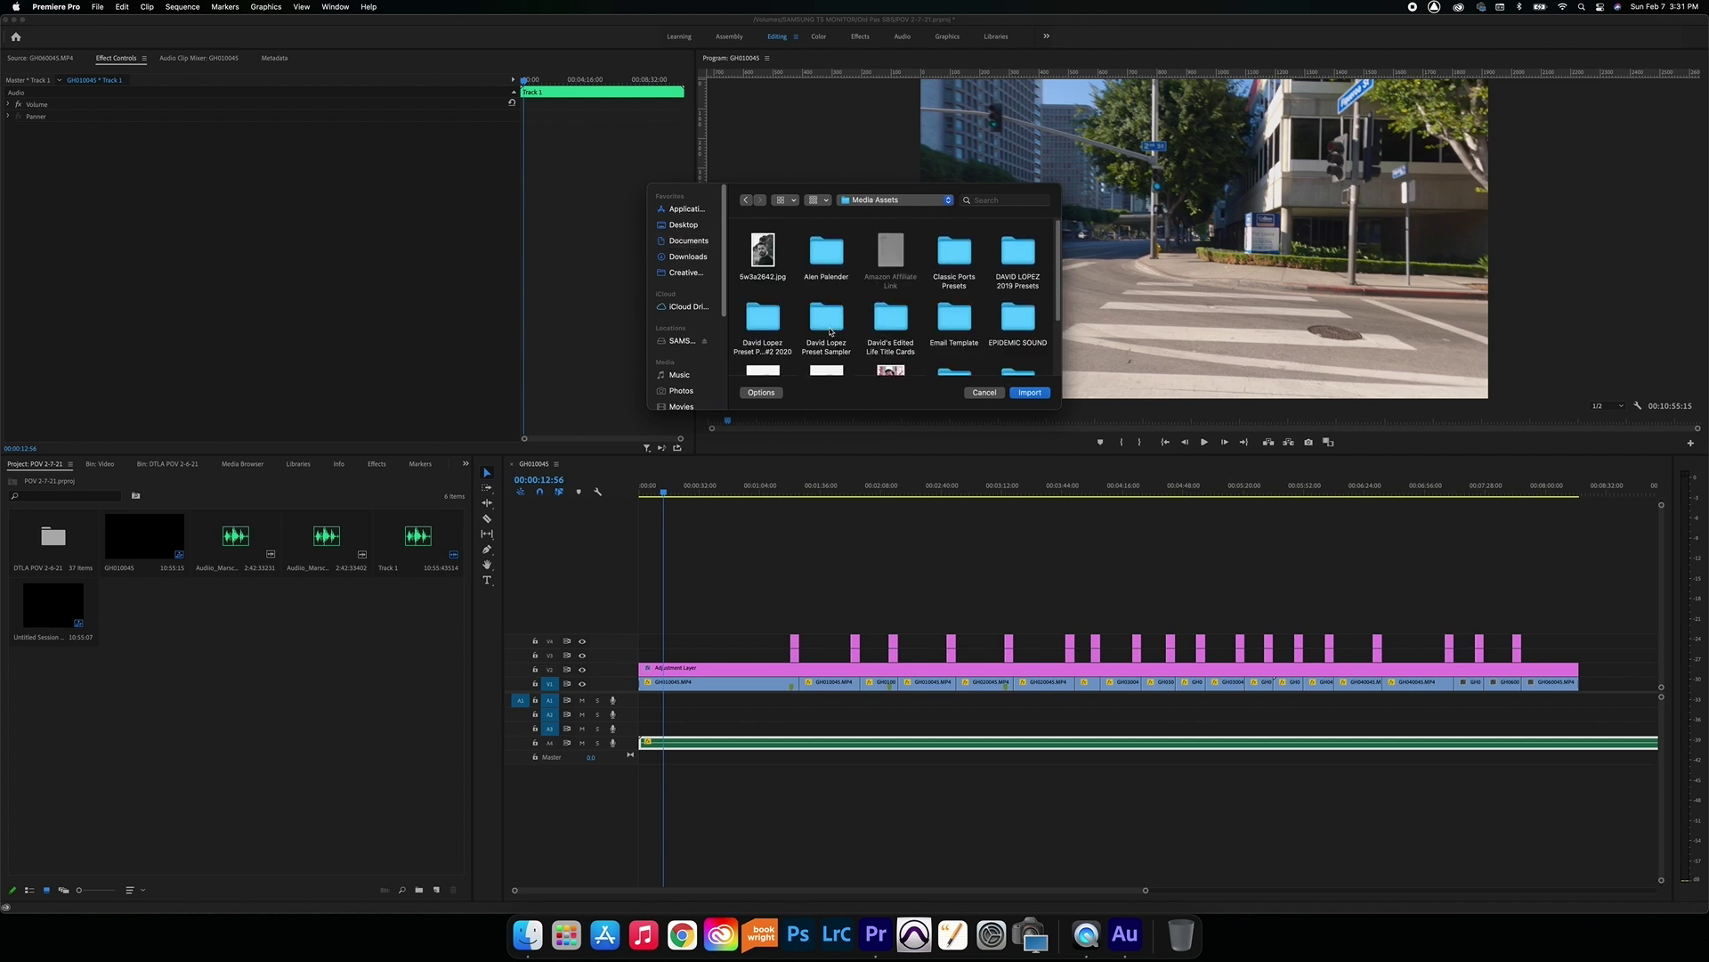
left_click(826, 315)
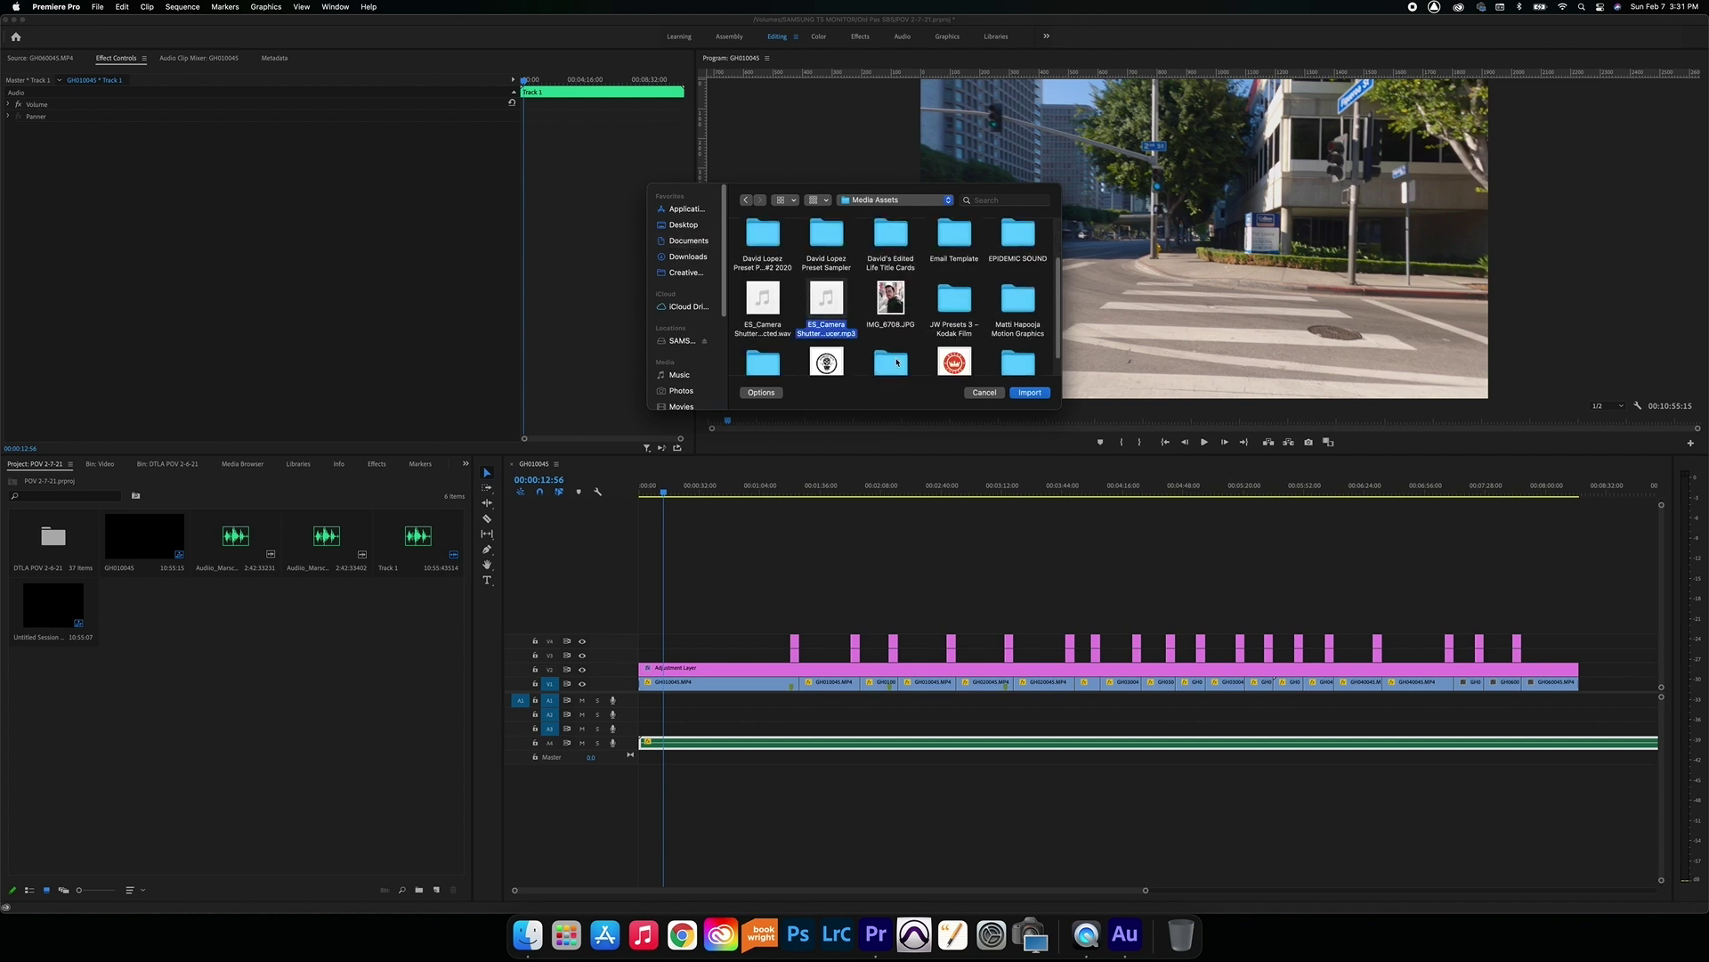
left_click(1029, 392)
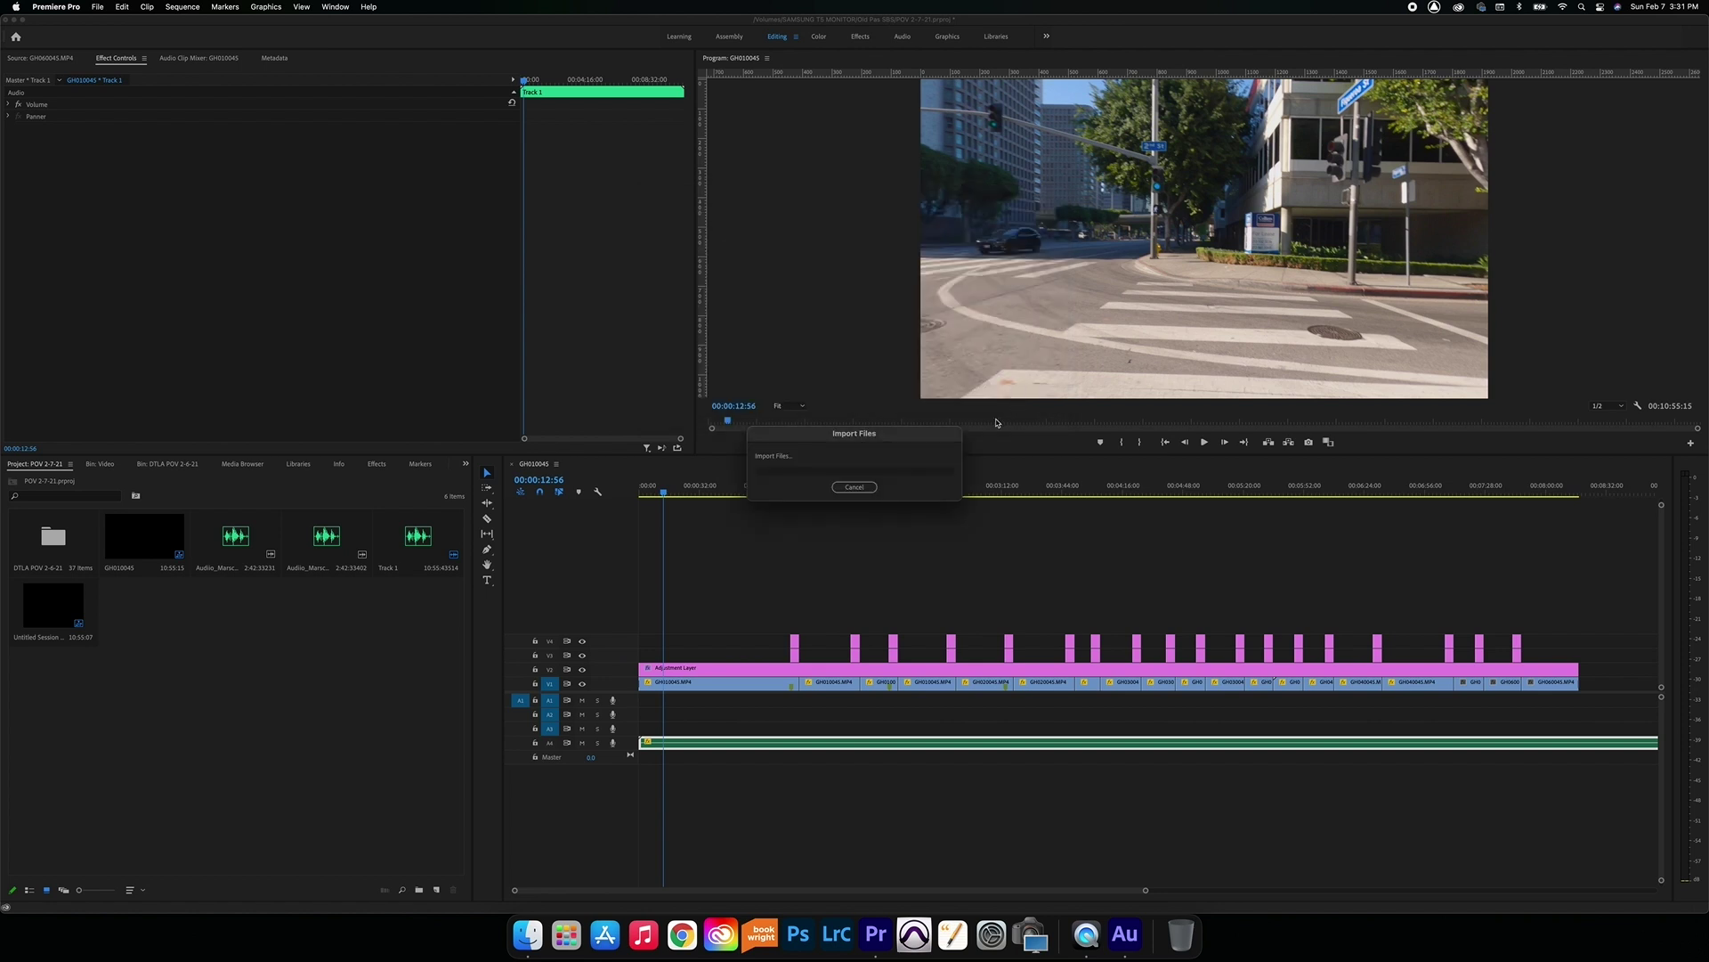
Place the camera shutter sound on track A3 at the start of the first photo and play back that section.
left_click(285, 683)
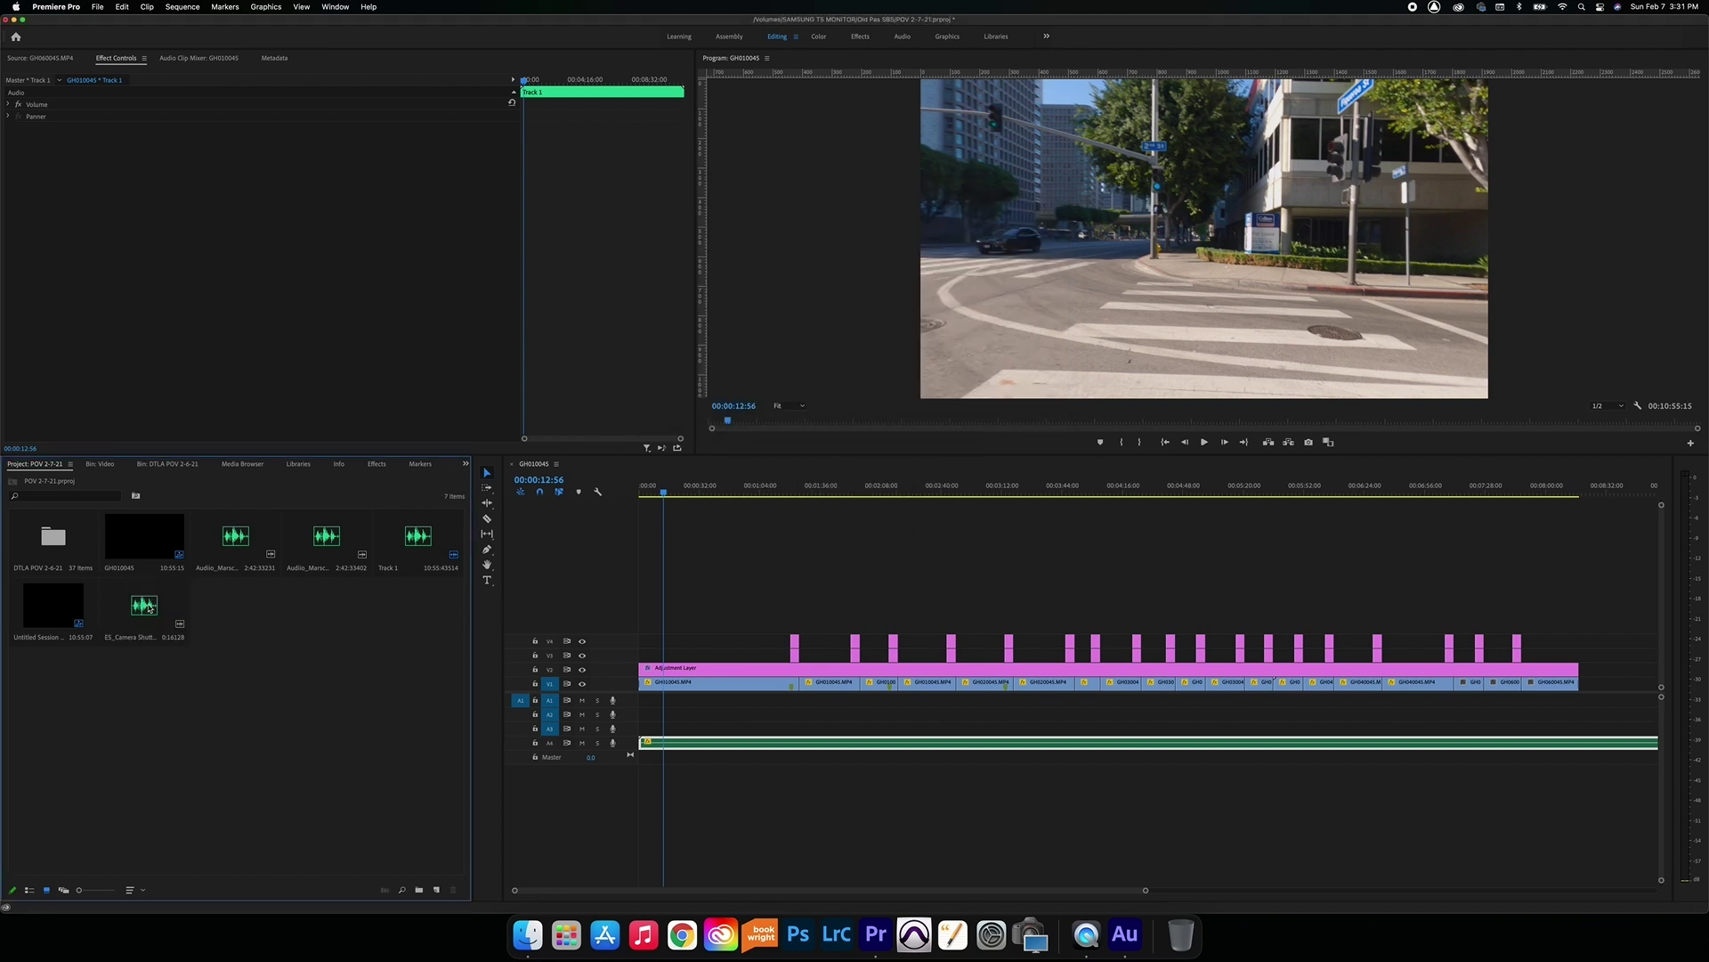
left_click_drag(145, 607, 796, 735)
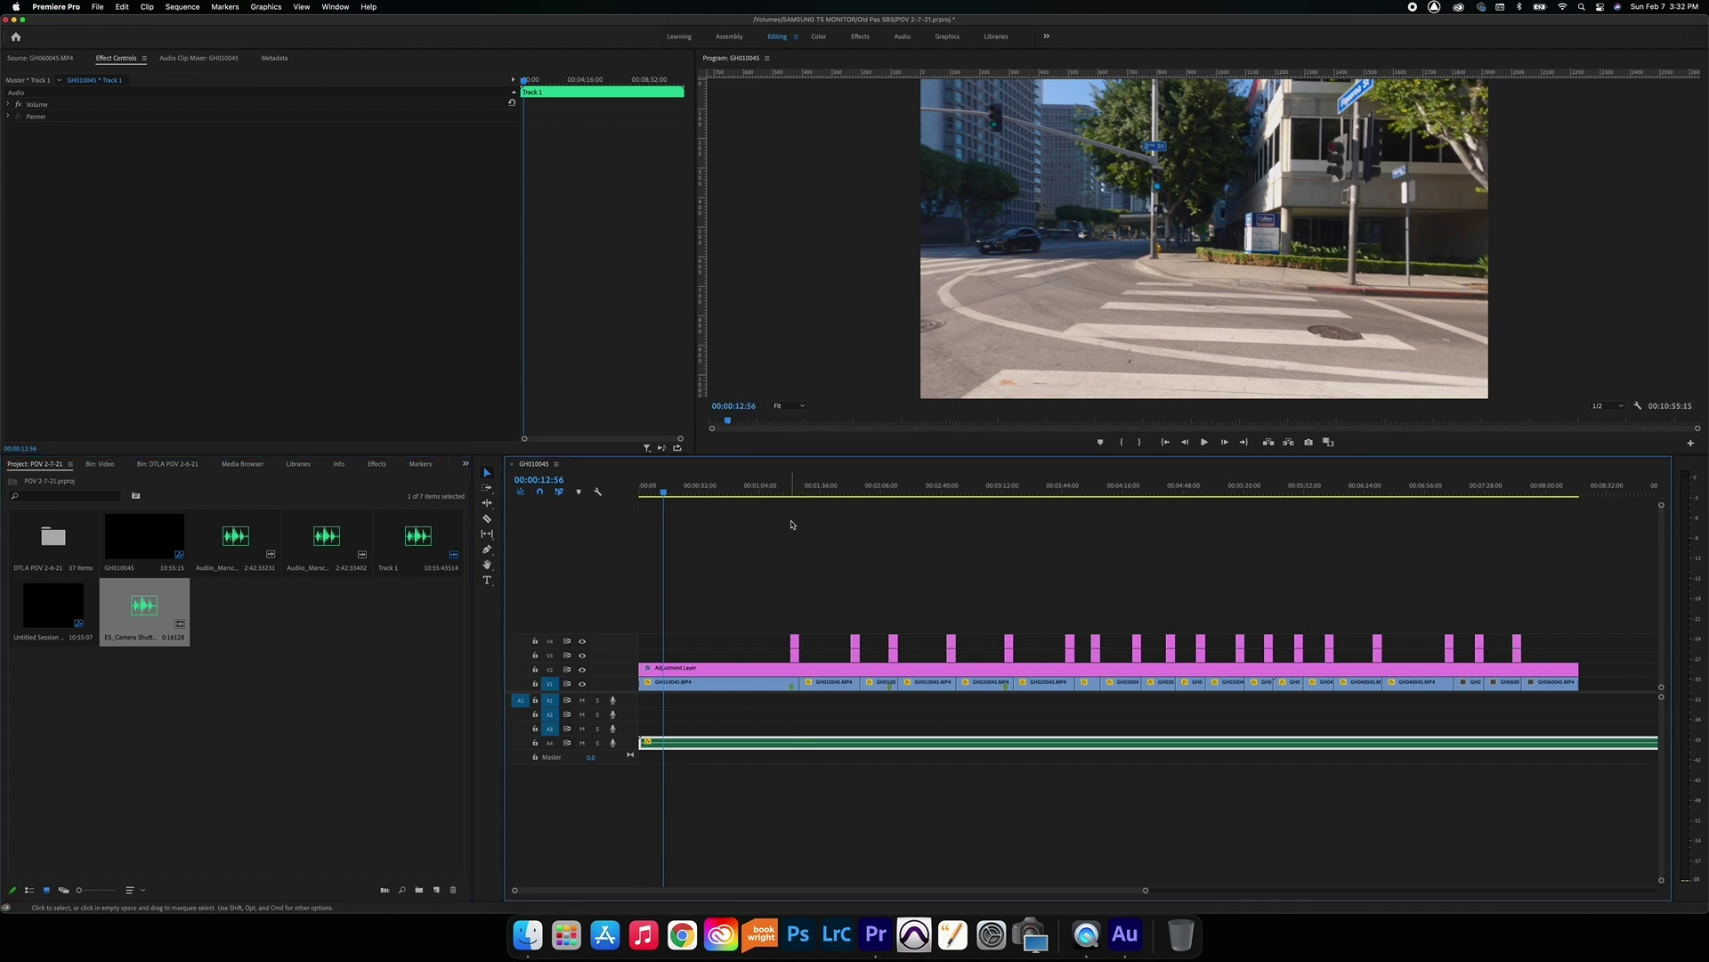
left_click(783, 489)
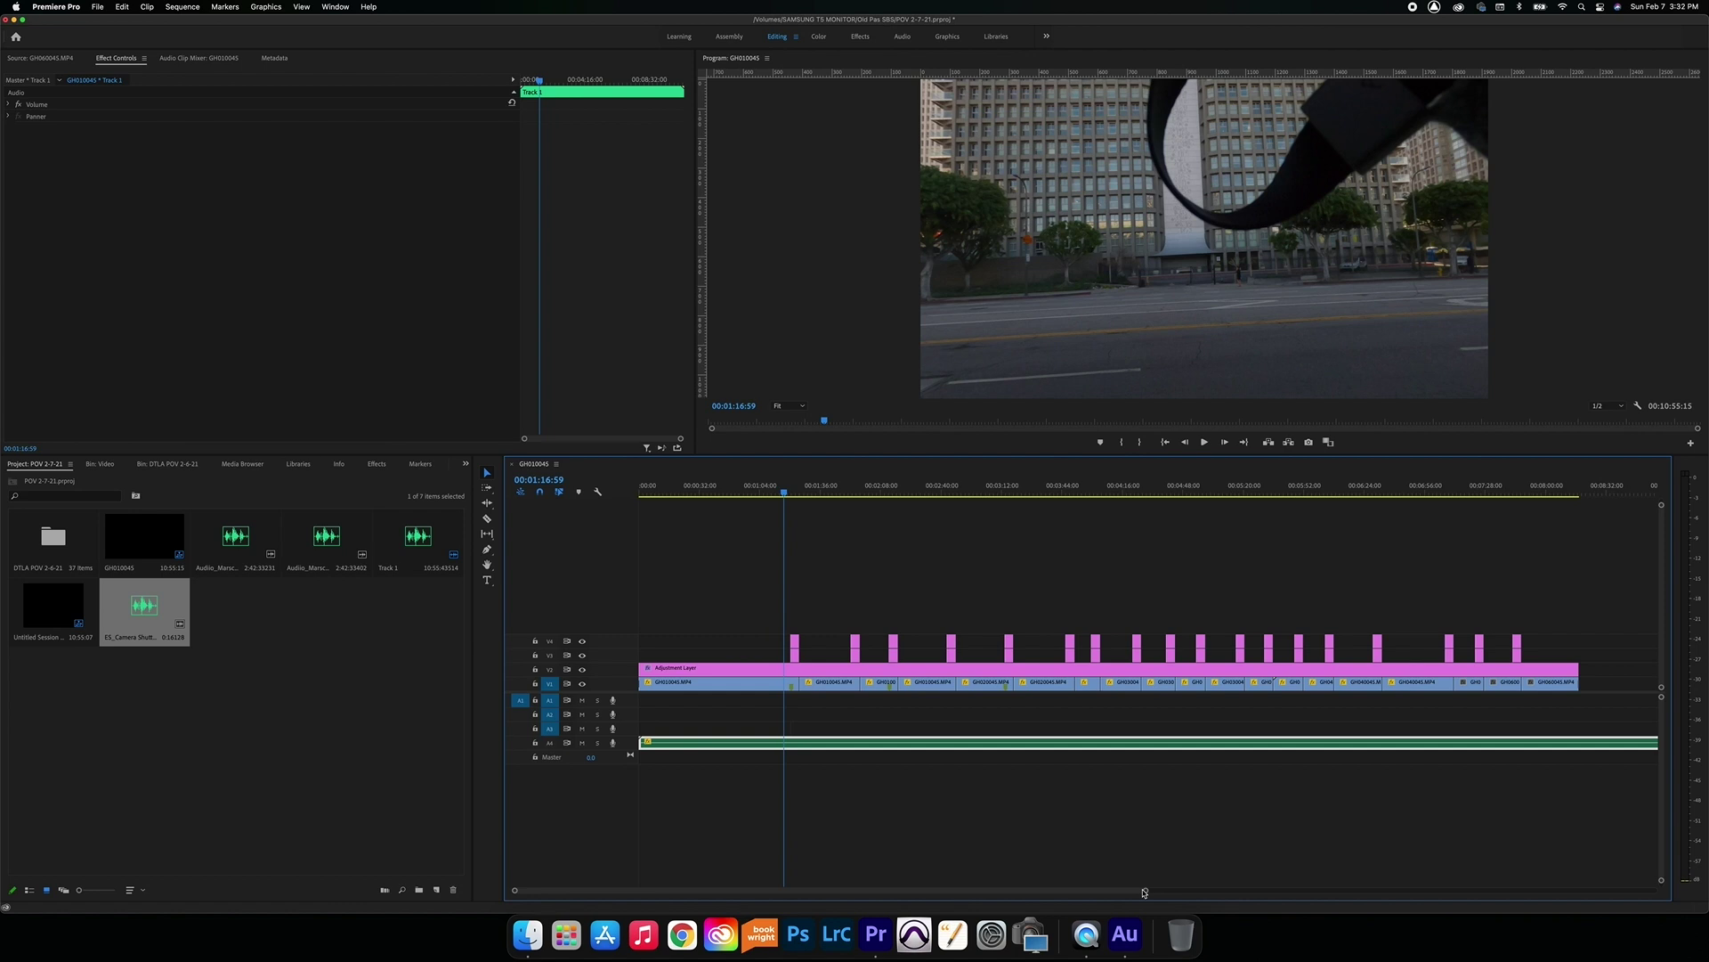
left_click_drag(1126, 887, 974, 849)
scroll(983, 834, "right", 5)
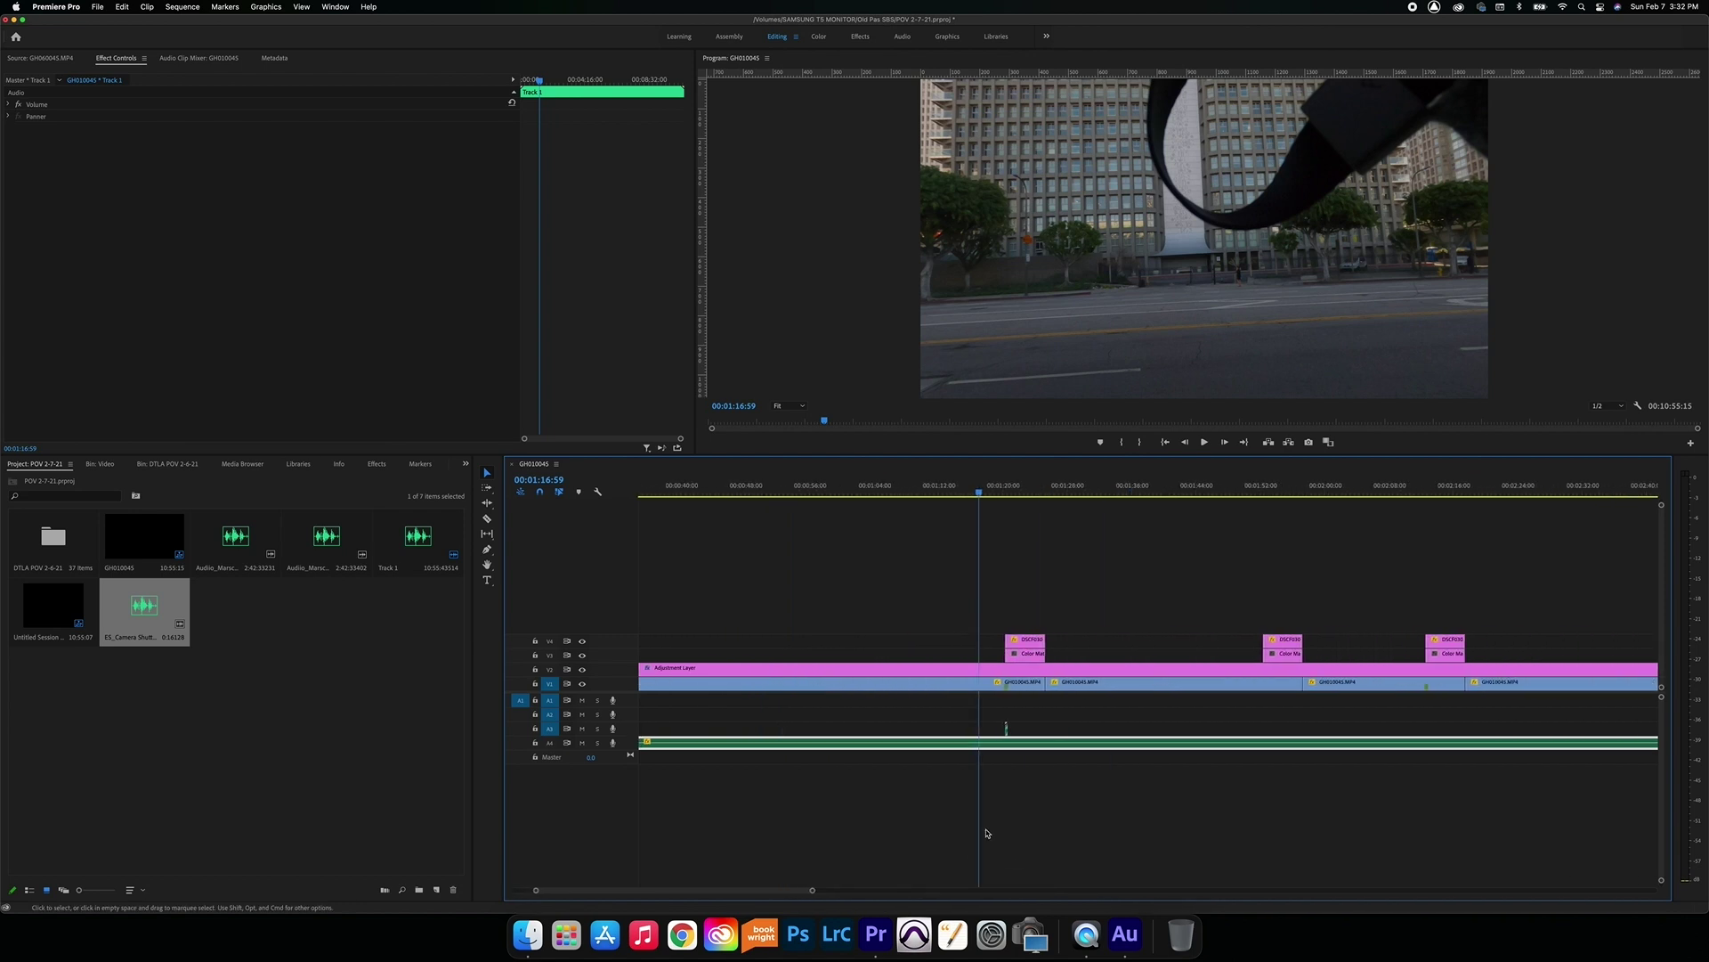
left_click_drag(818, 890, 733, 870)
scroll(840, 824, "right", 5)
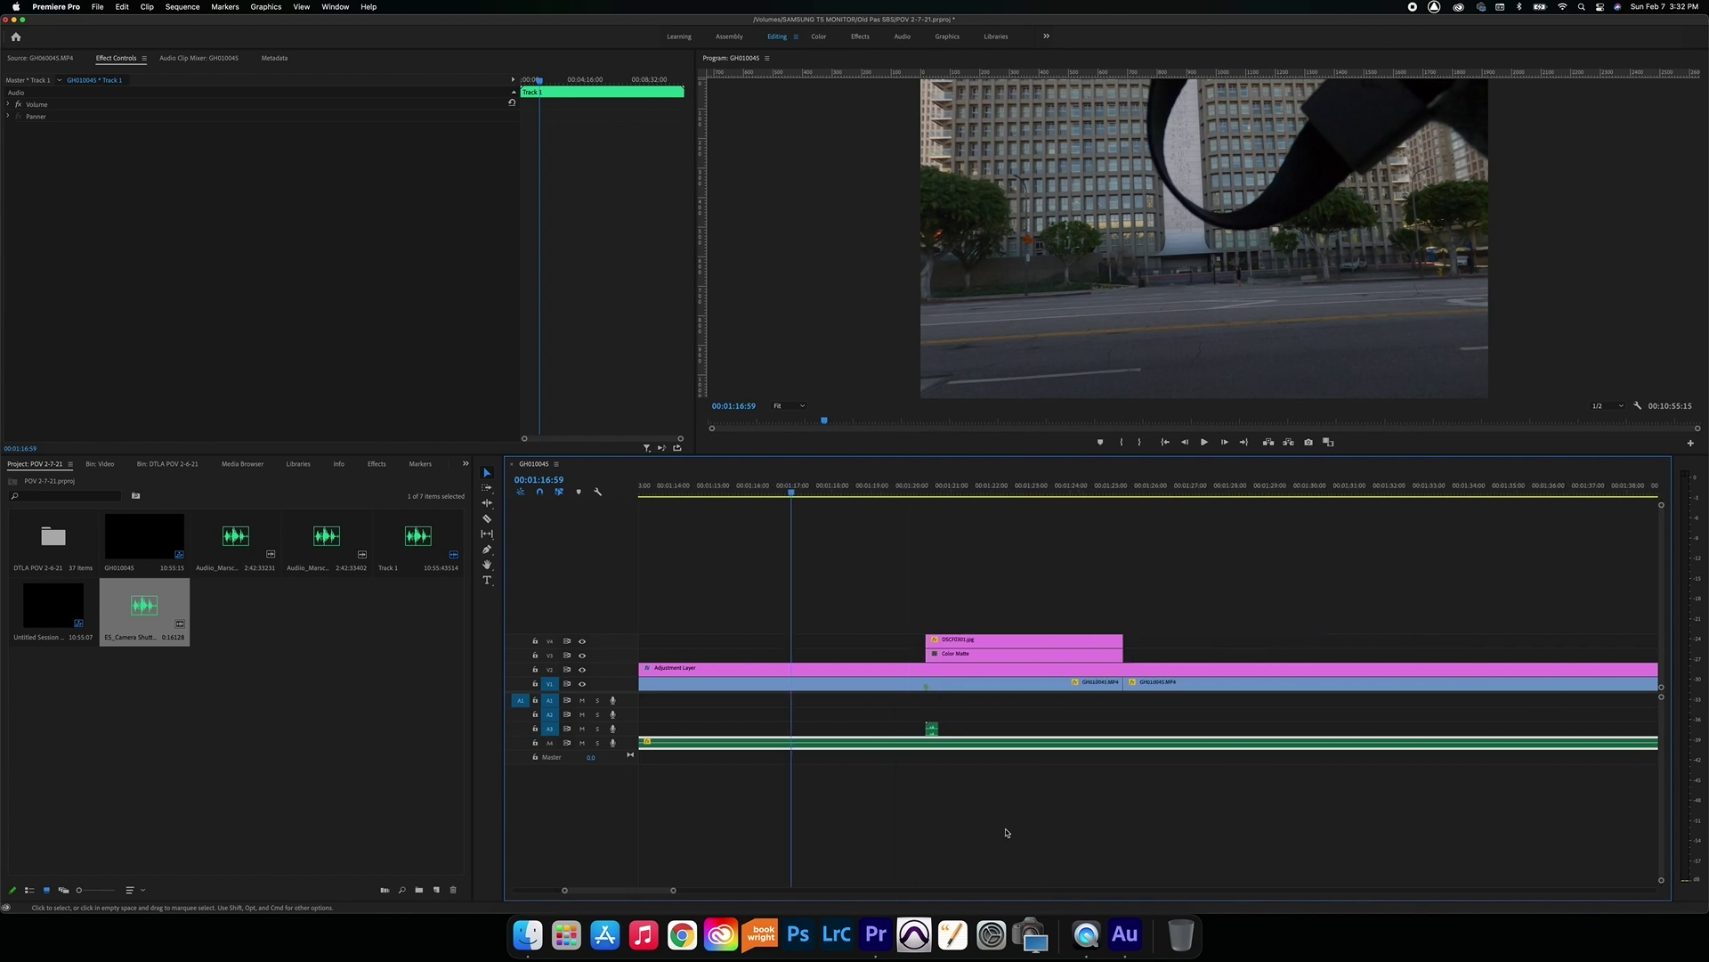
key("space")
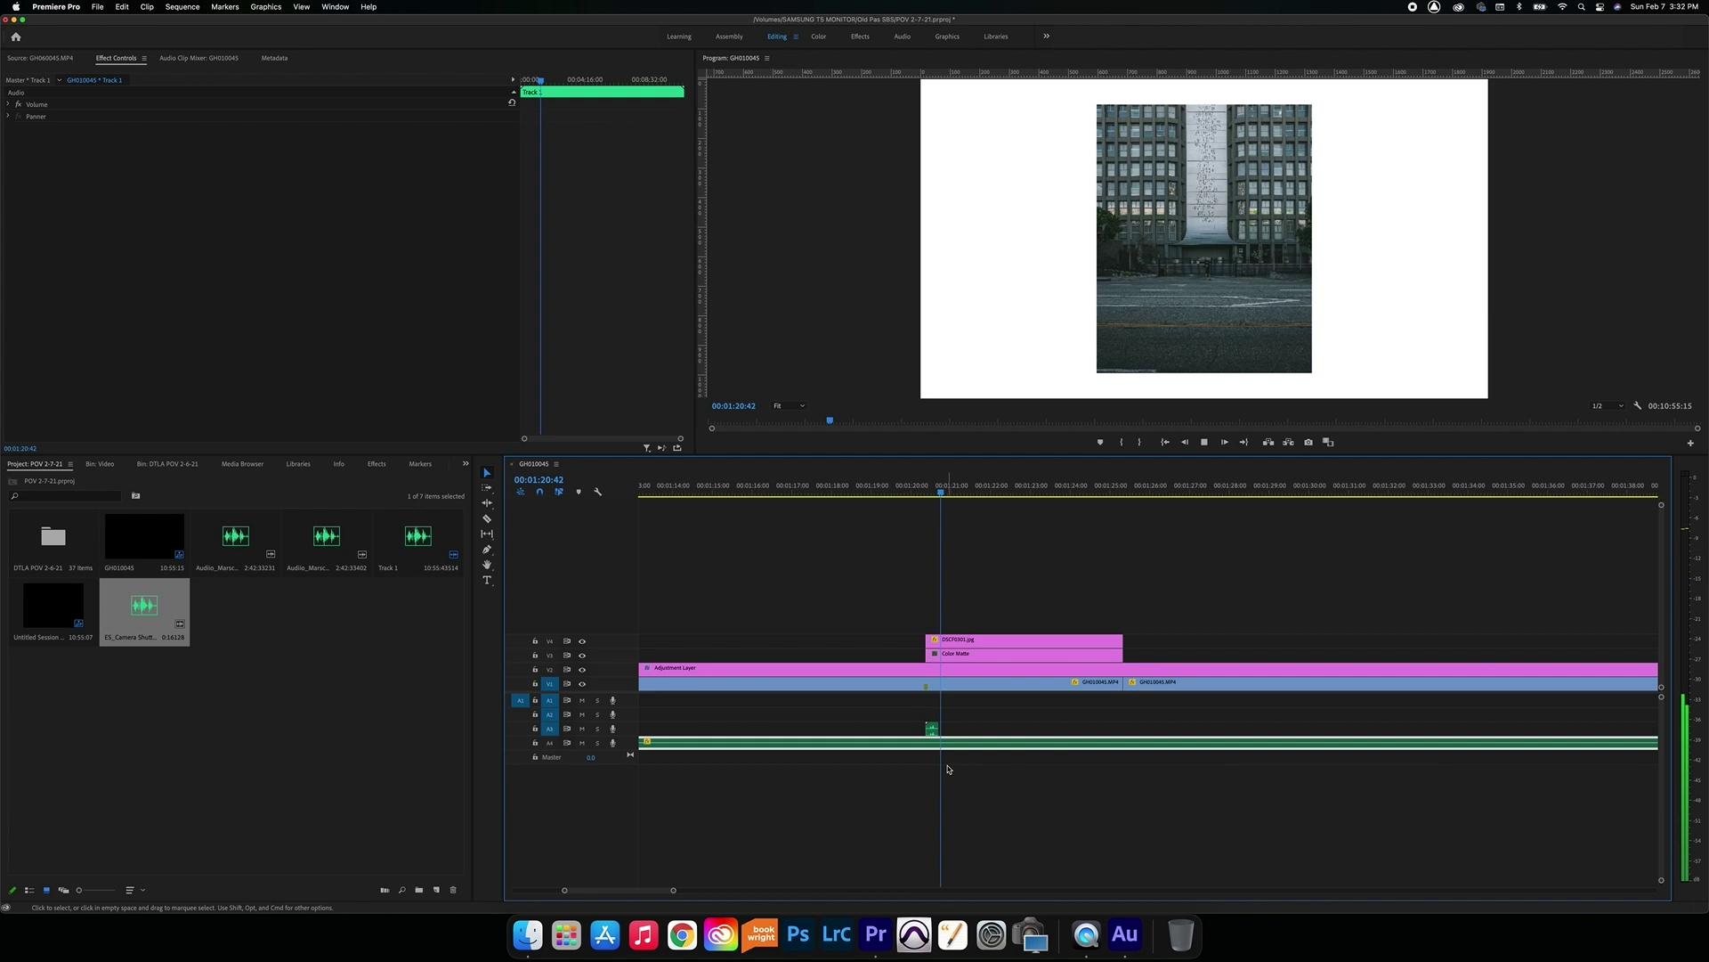
key("space")
Adjust the audio gain of the camera shutter clip on track A3.
left_click(931, 731)
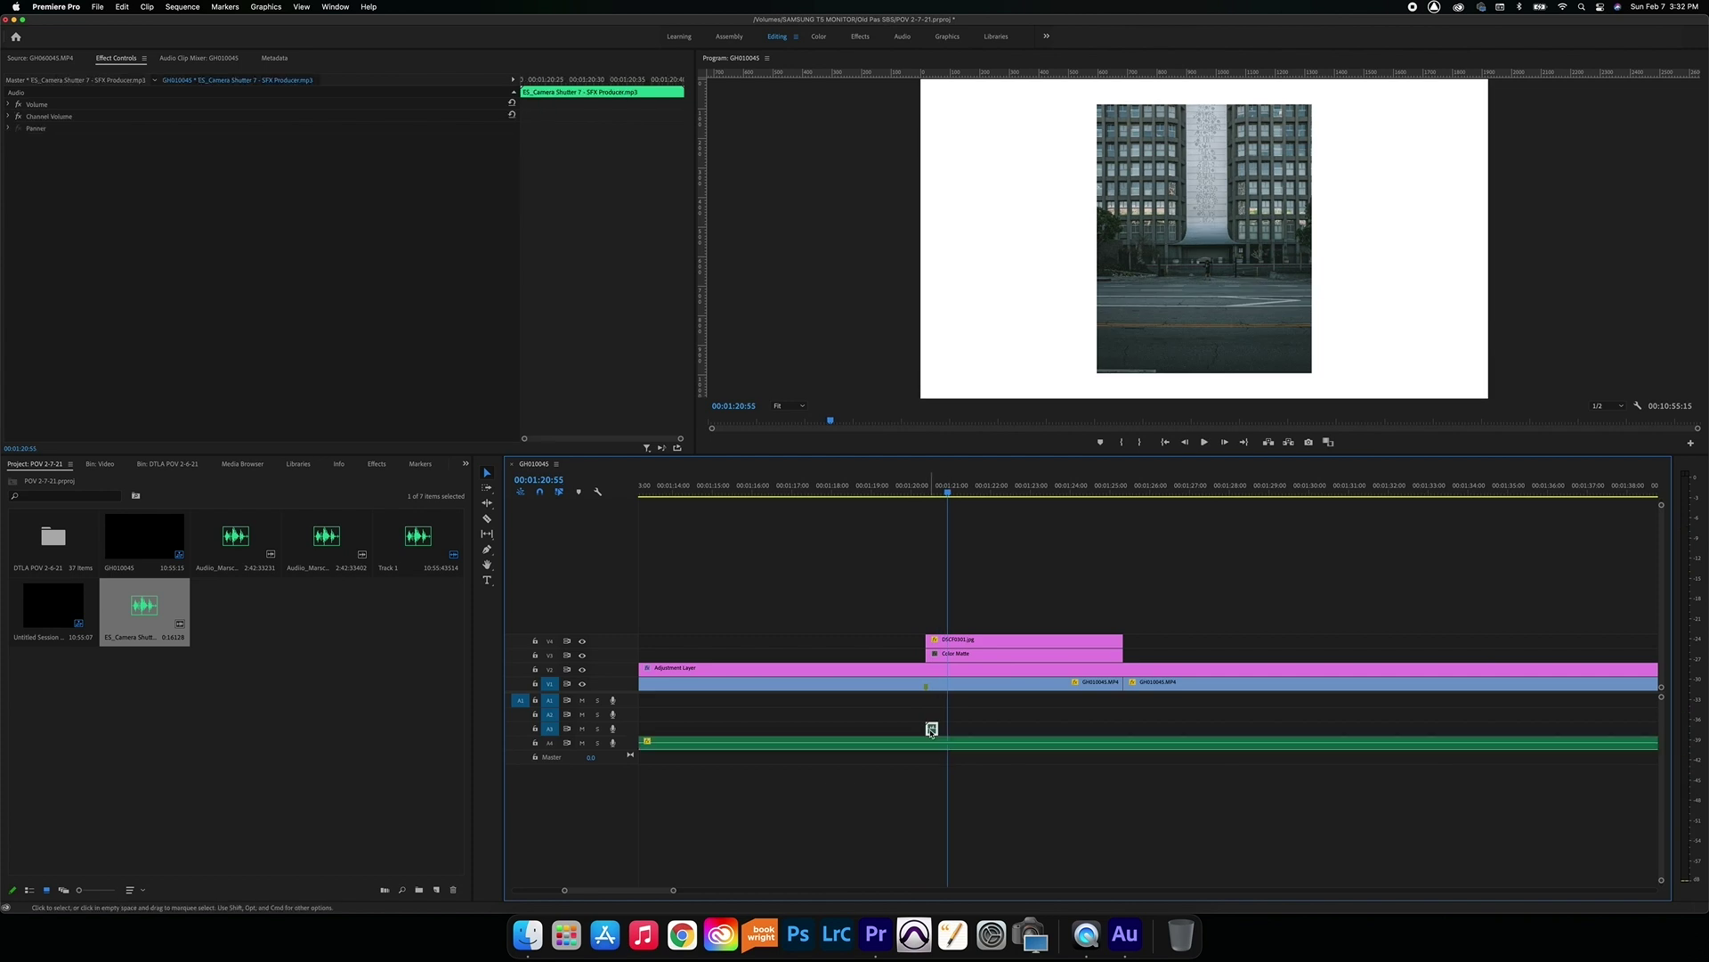
key("g")
key("Return")
key("g")
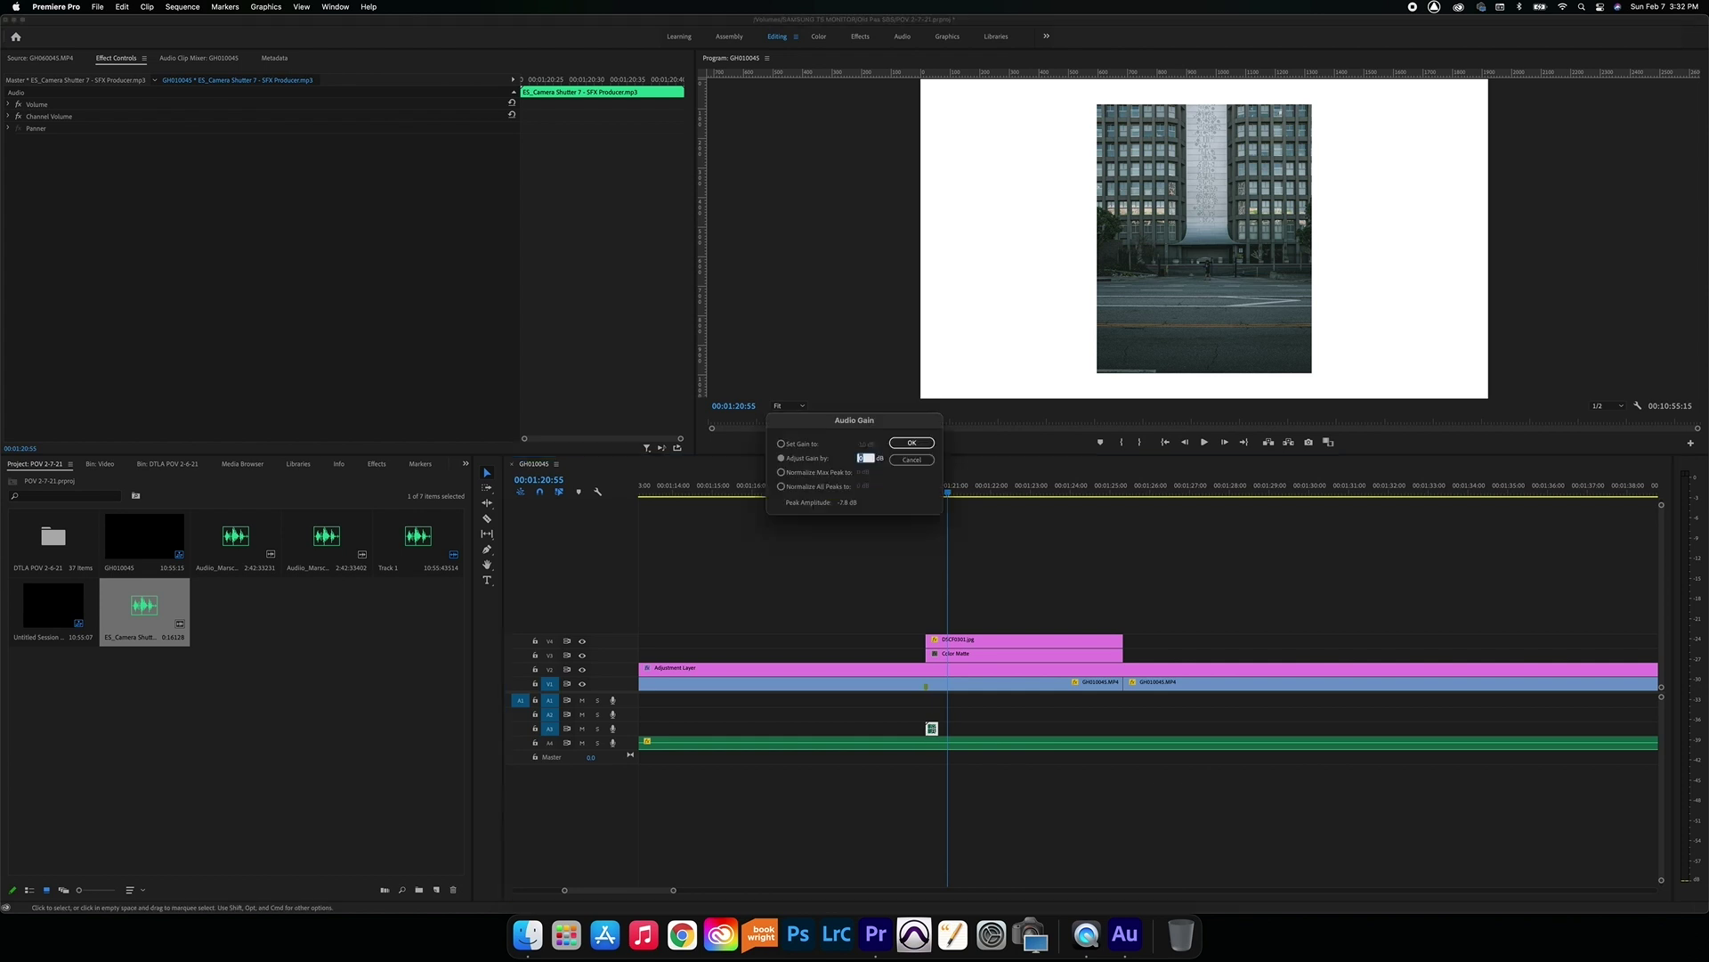
key("Return")
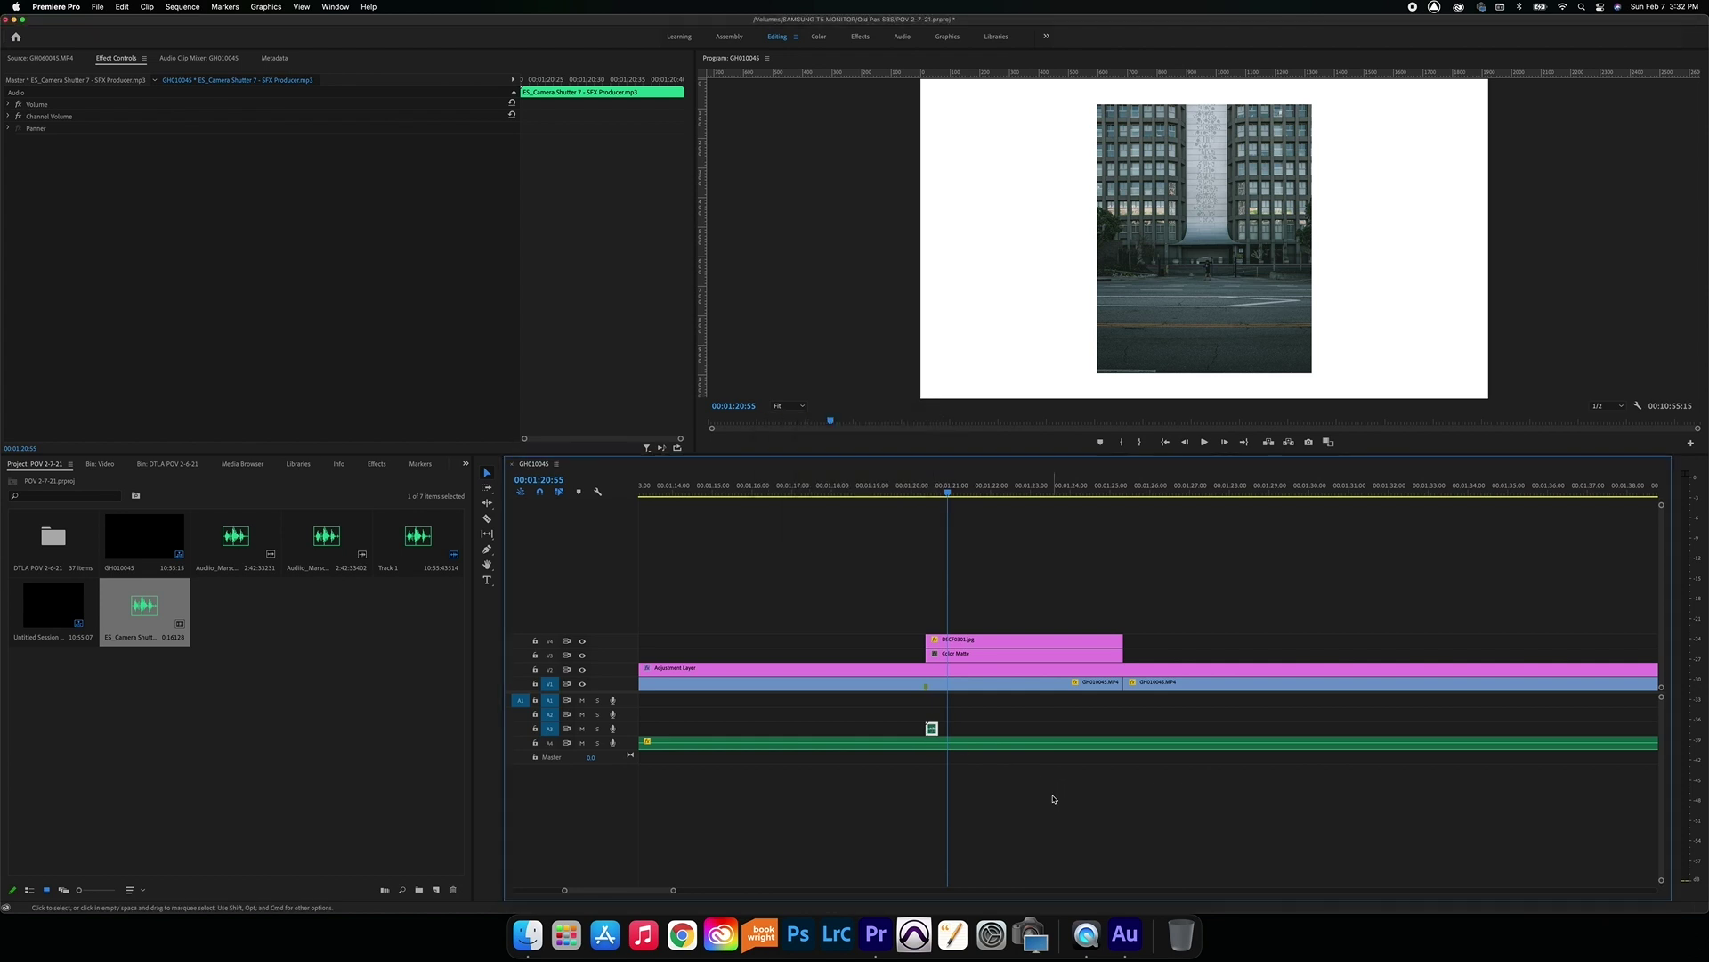
Duplicate the camera shutter clip along track A3 to the starts of the following photos.
scroll(1051, 796, "right", 8)
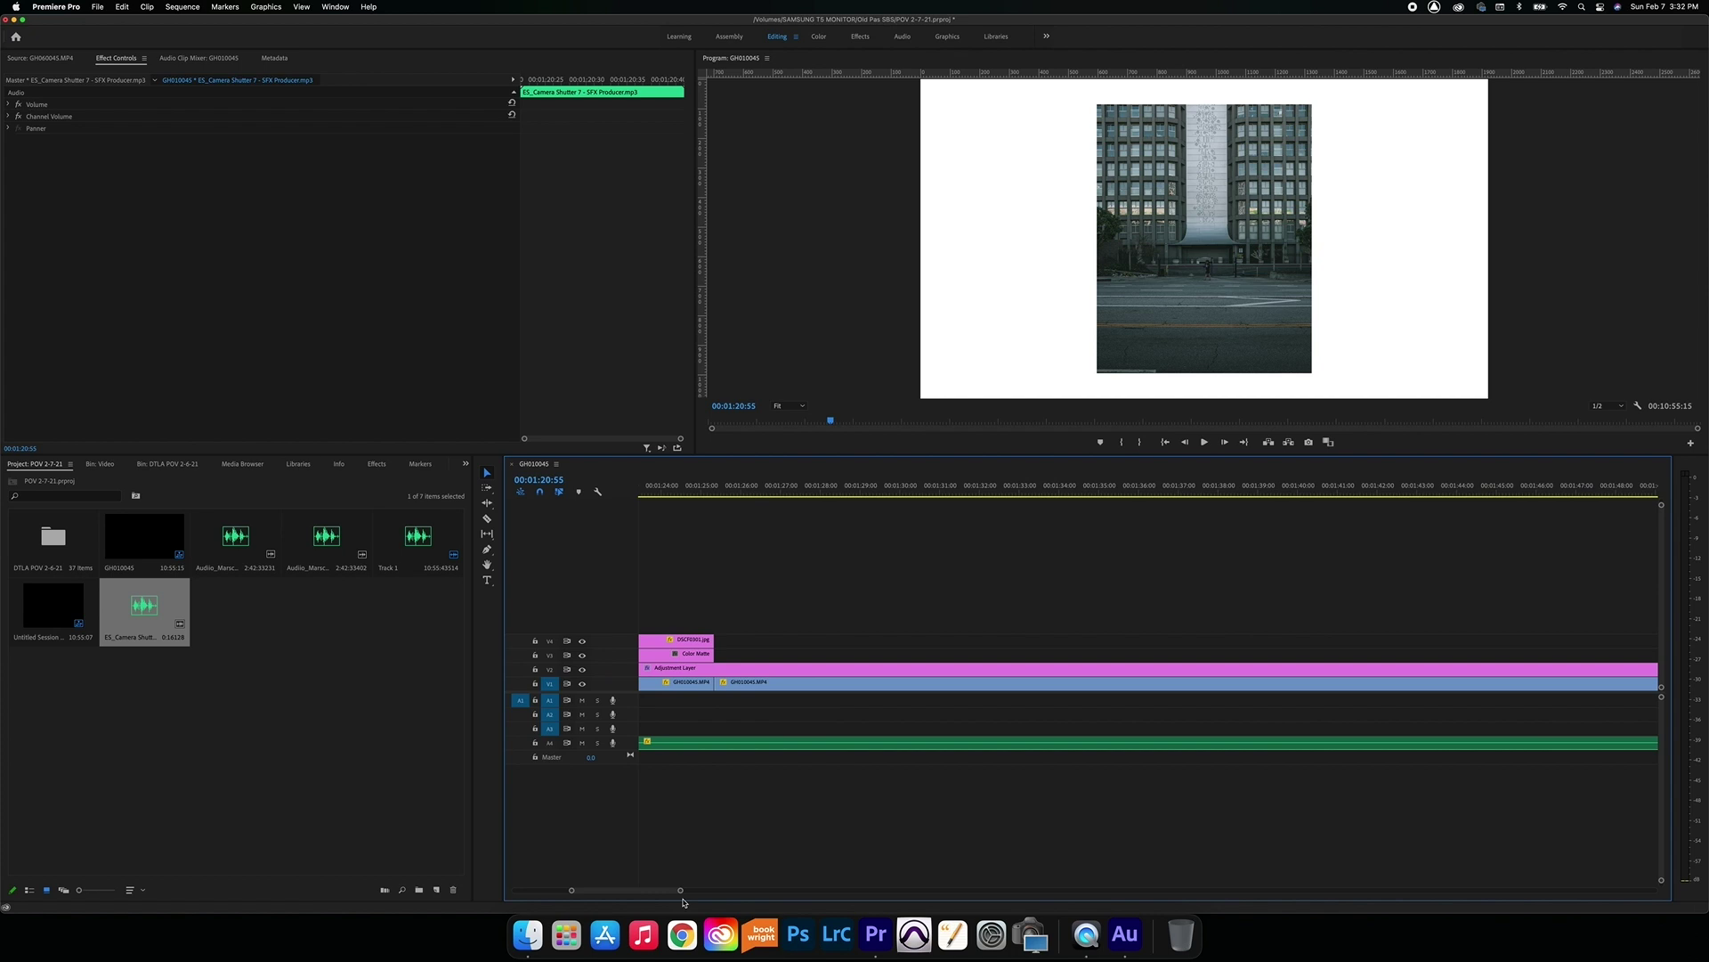
left_click_drag(680, 894, 802, 890)
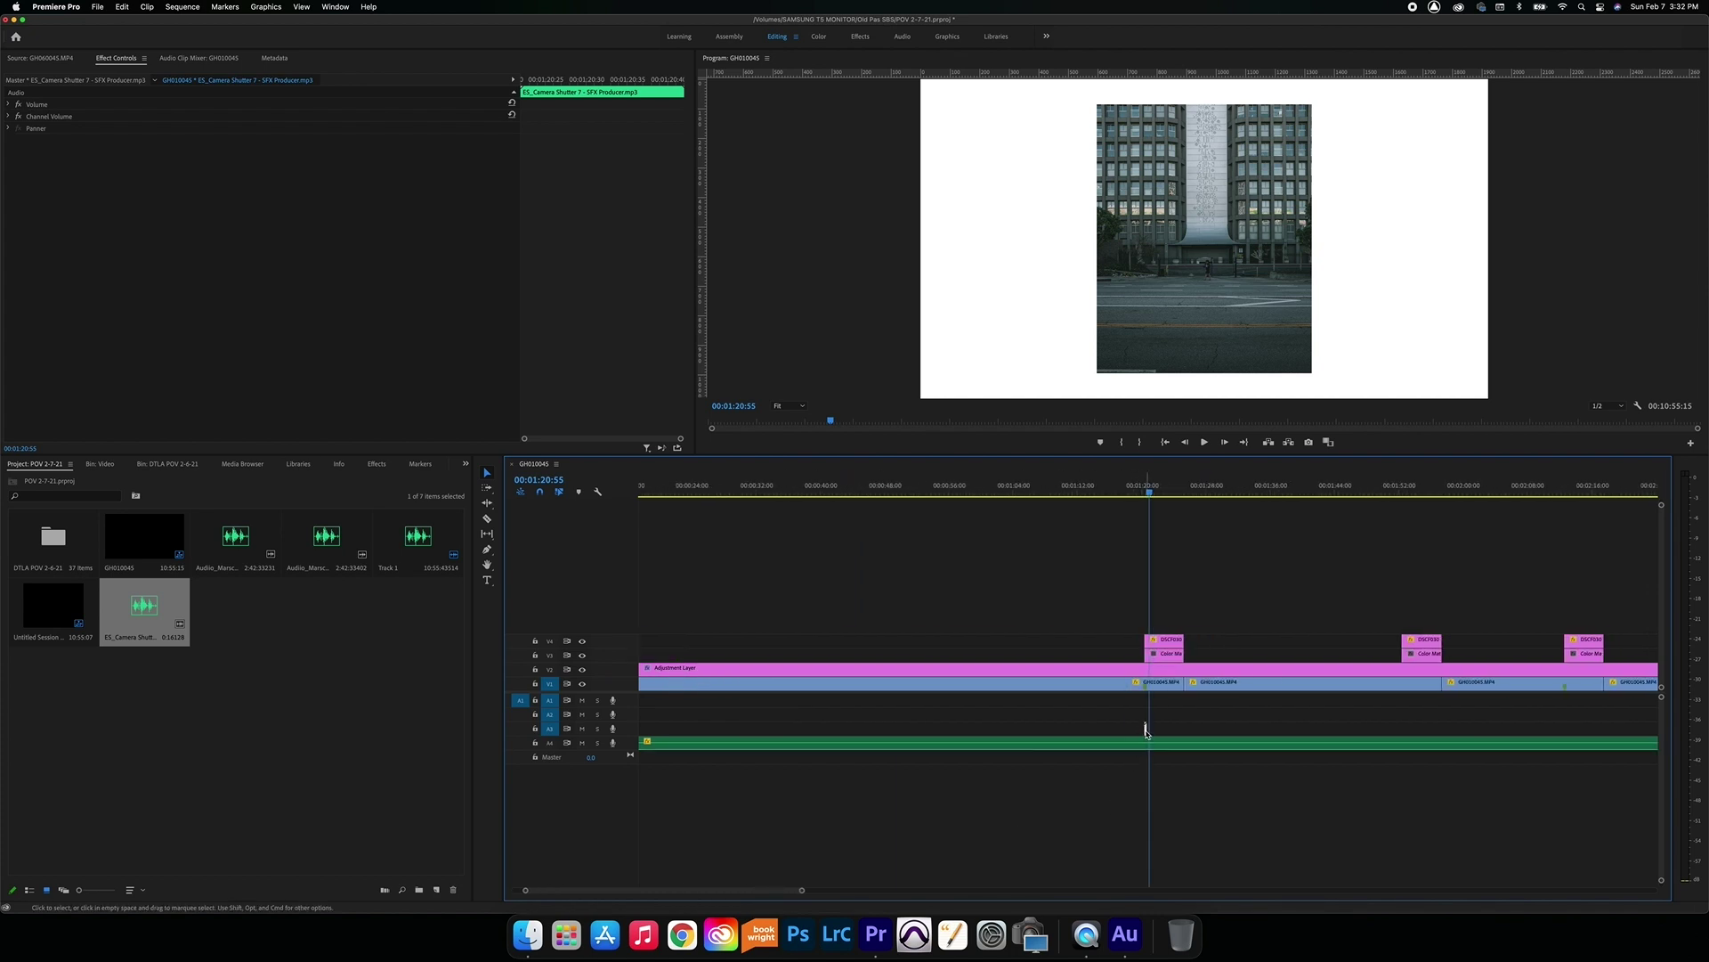
left_click_drag(1146, 729, 1405, 728)
scroll(1404, 728, "right", 5)
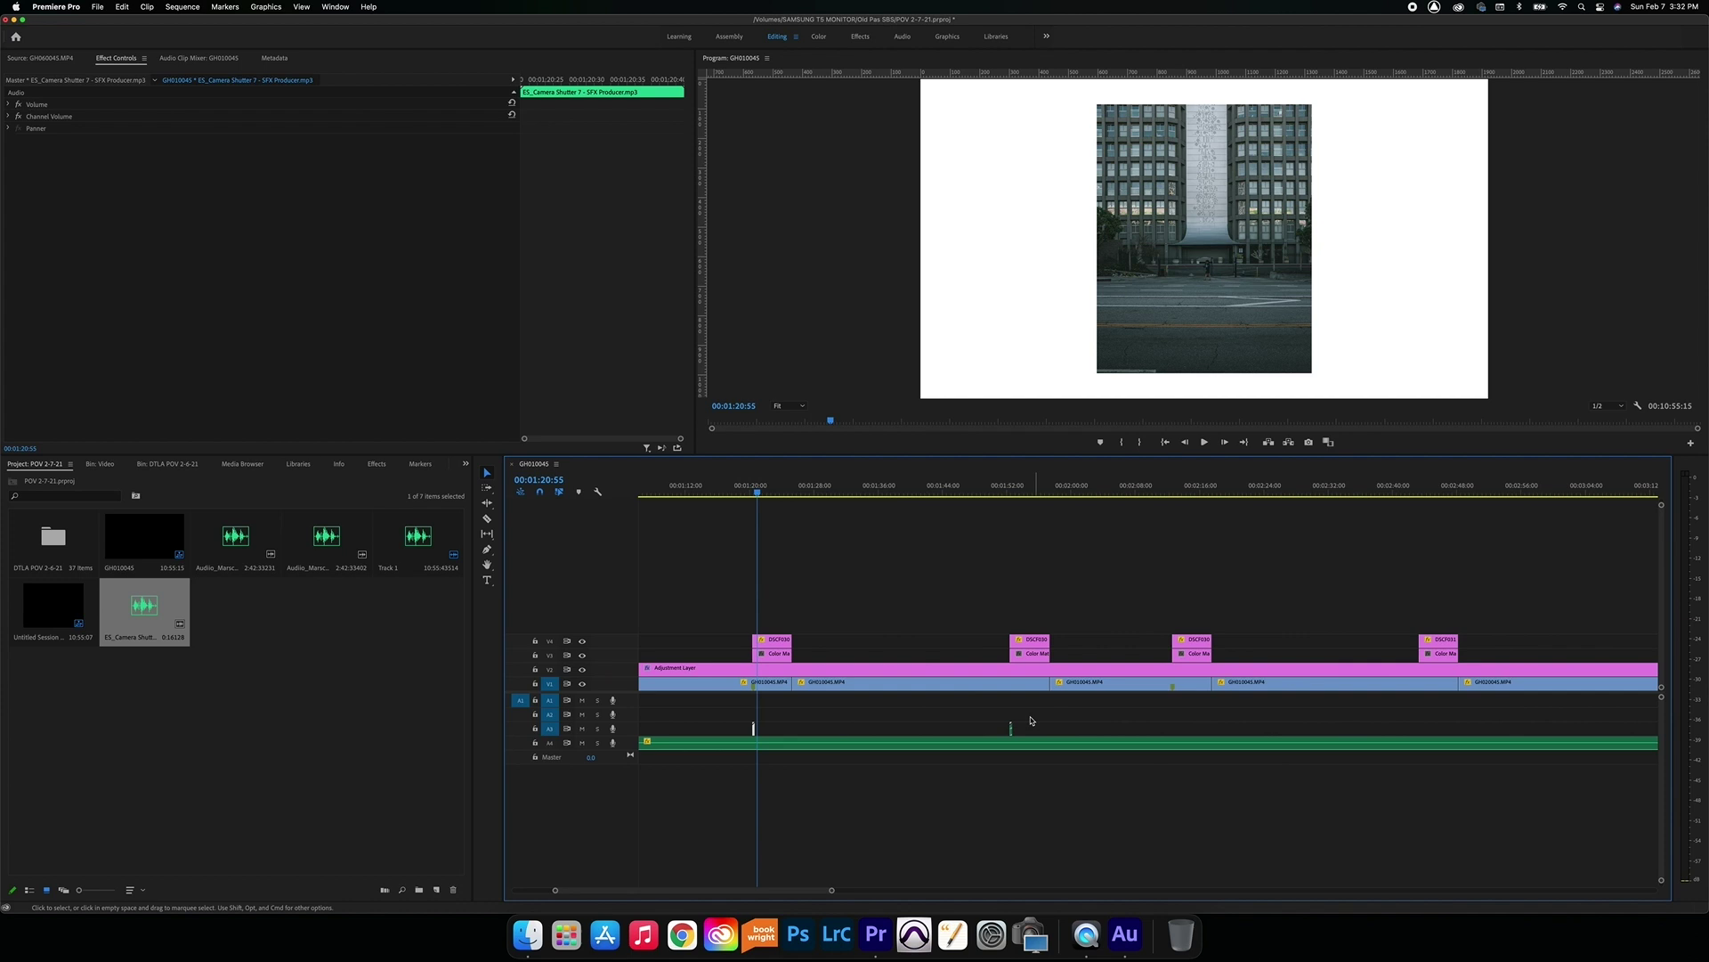
left_click(1012, 728)
left_click_drag(1015, 730, 1424, 731)
scroll(945, 732, "right", 6)
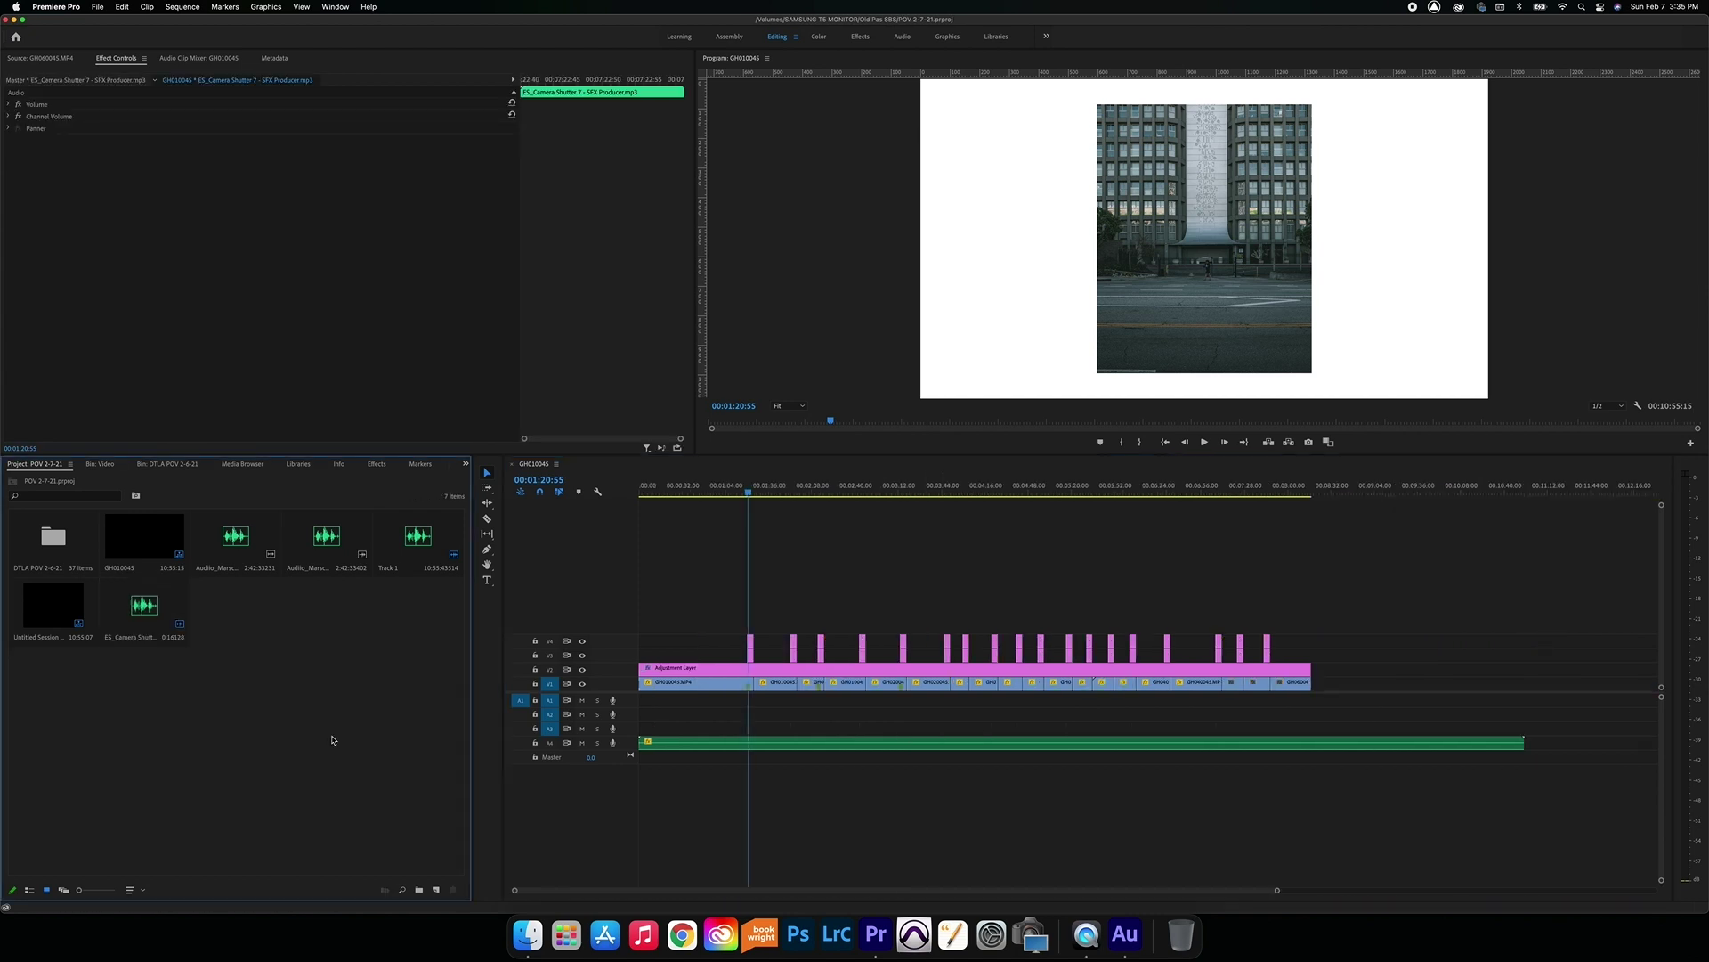
Search the POV project folders on the SAMSUNG T5 MONITOR drive for an audio file to import.
double_click(332, 740)
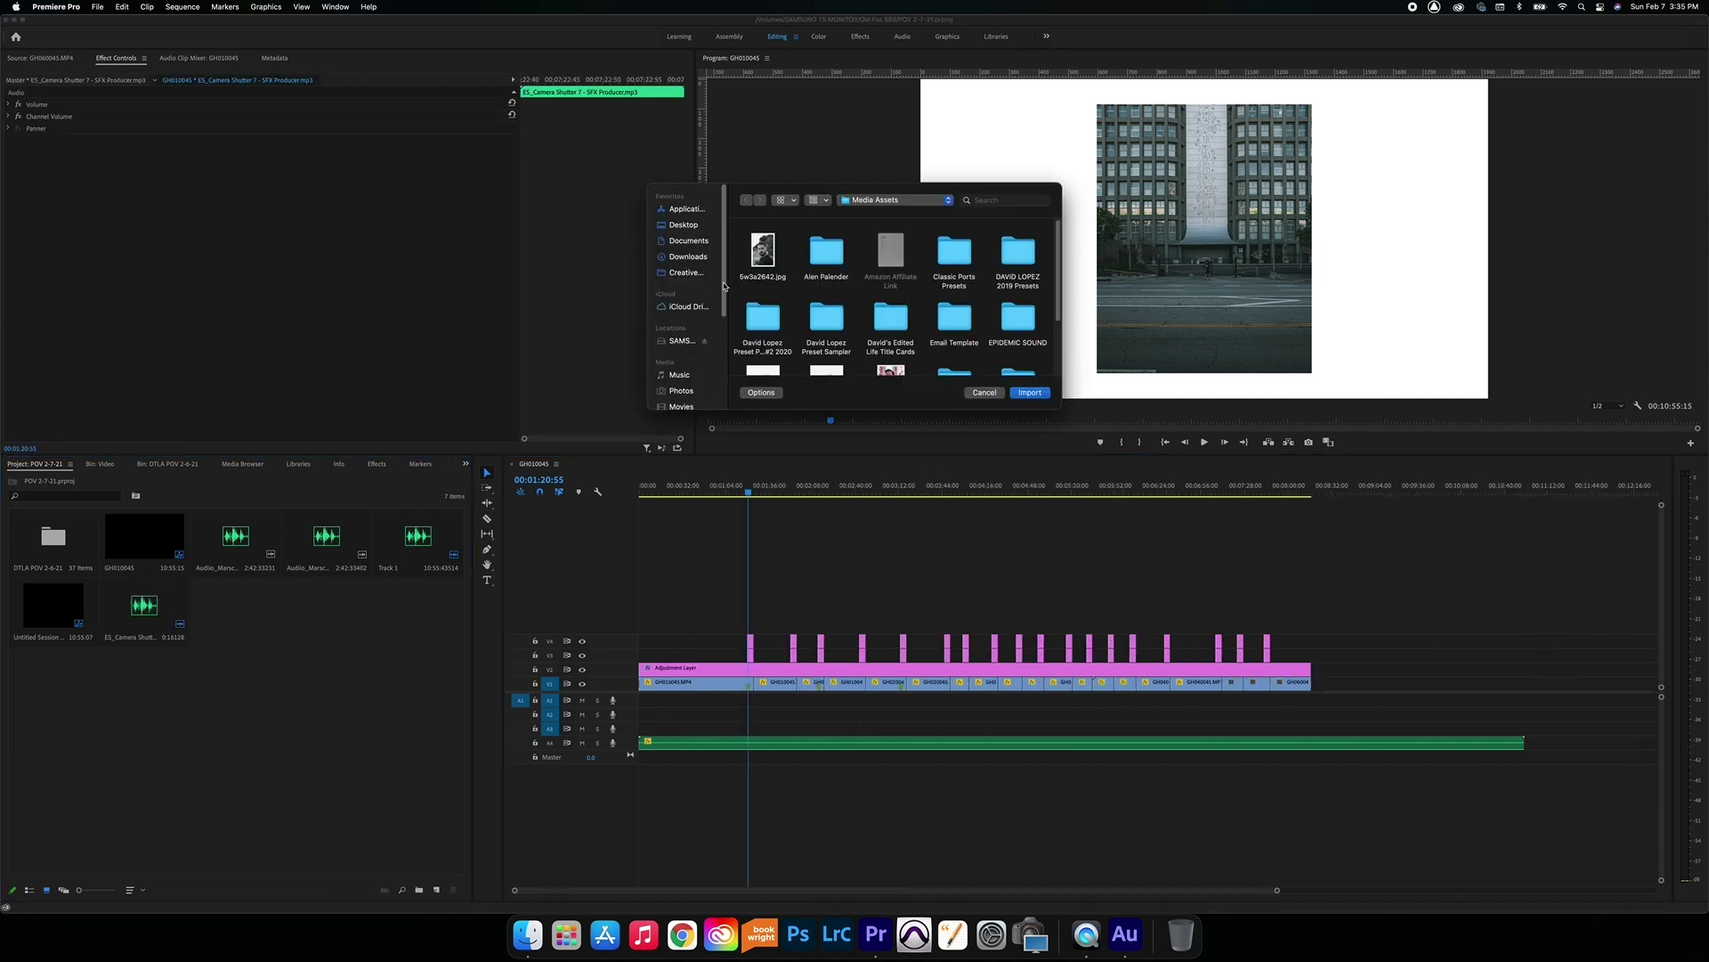
left_click(682, 341)
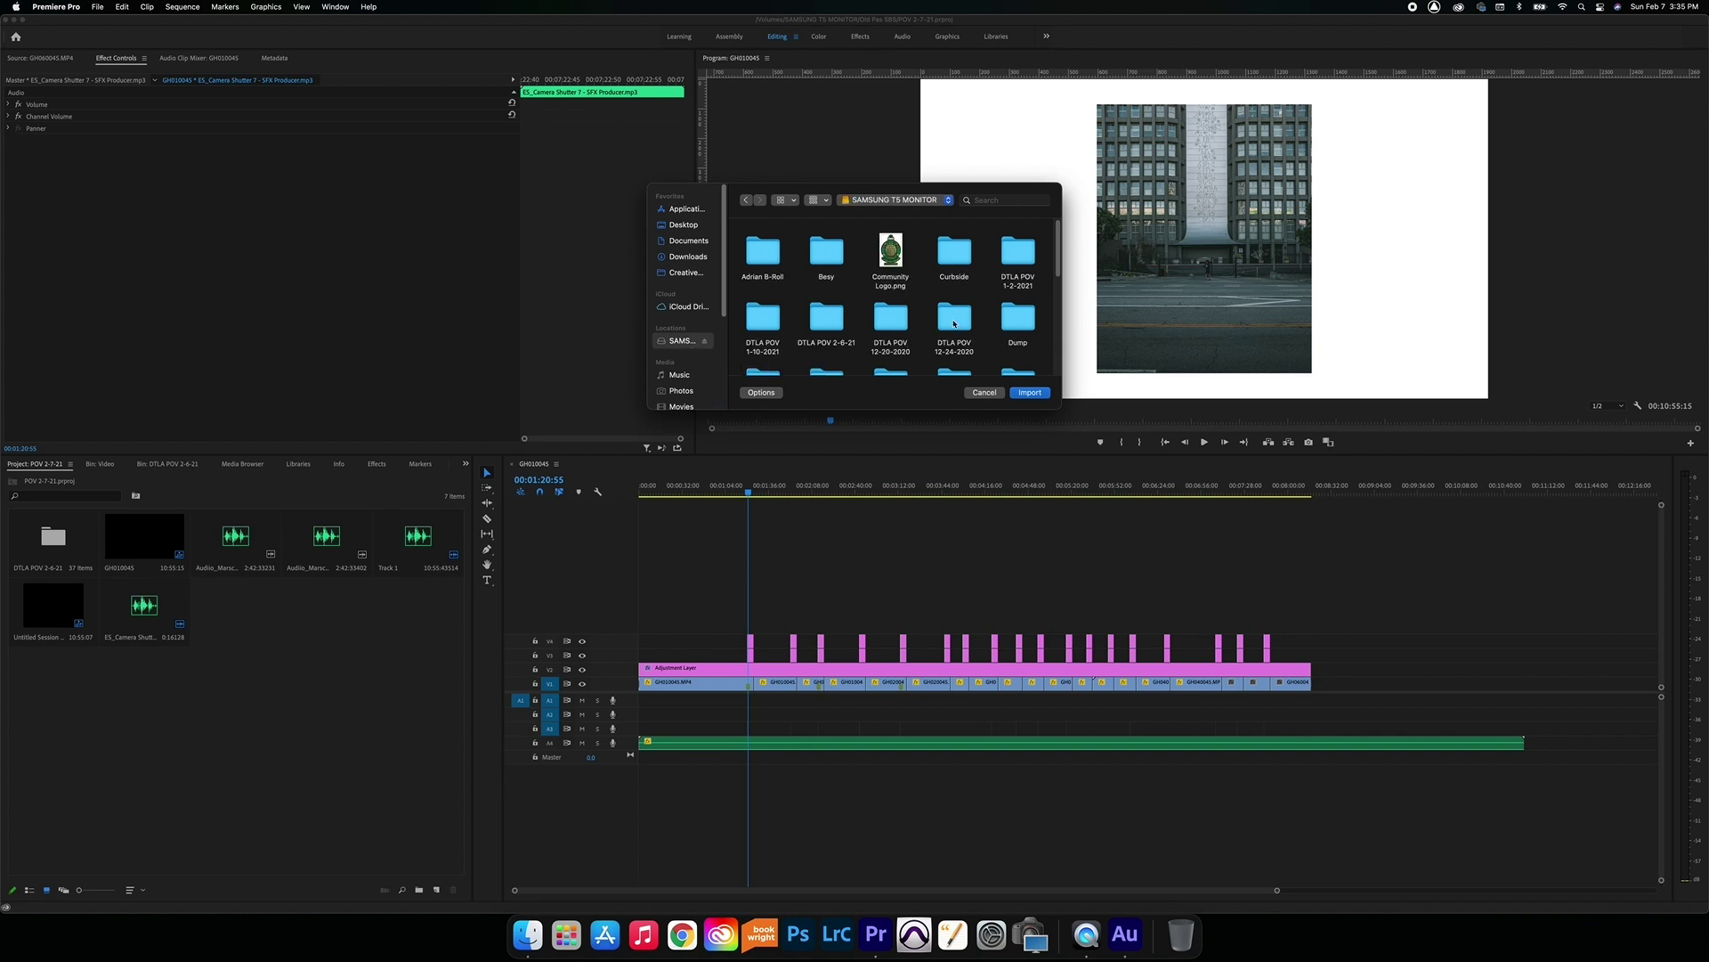
scroll(969, 322, "down", 2)
double_click(763, 281)
scroll(894, 313, "down", 5)
double_click(763, 333)
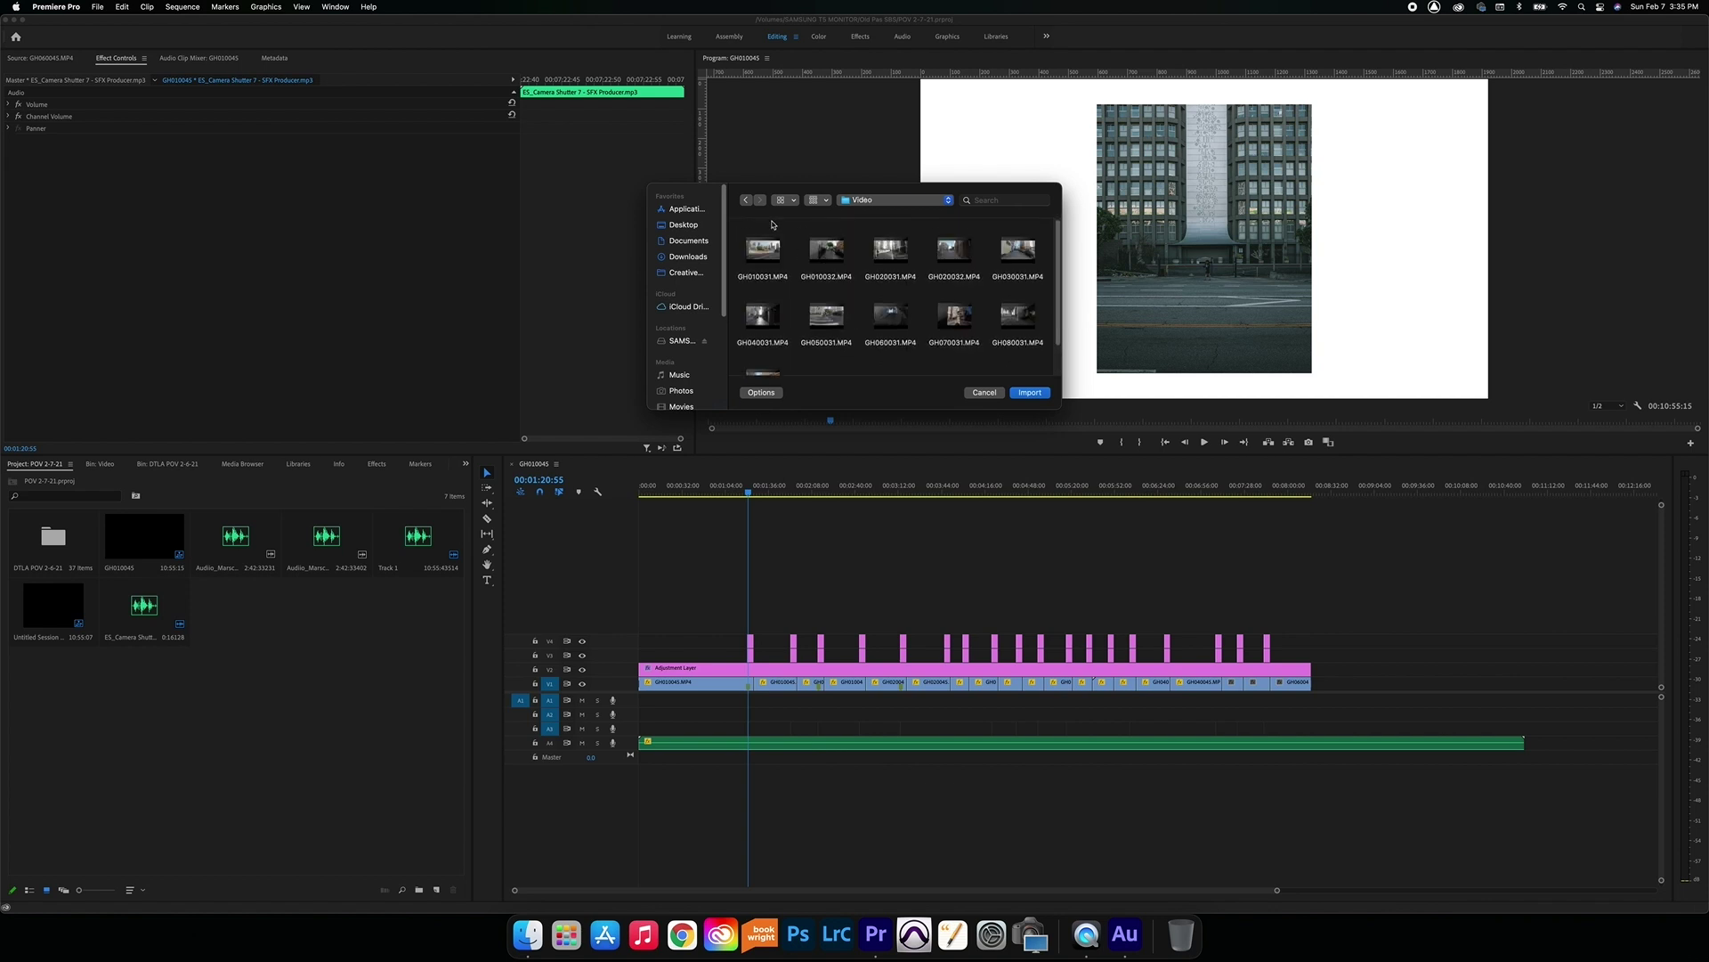
left_click(748, 200)
left_click(747, 201)
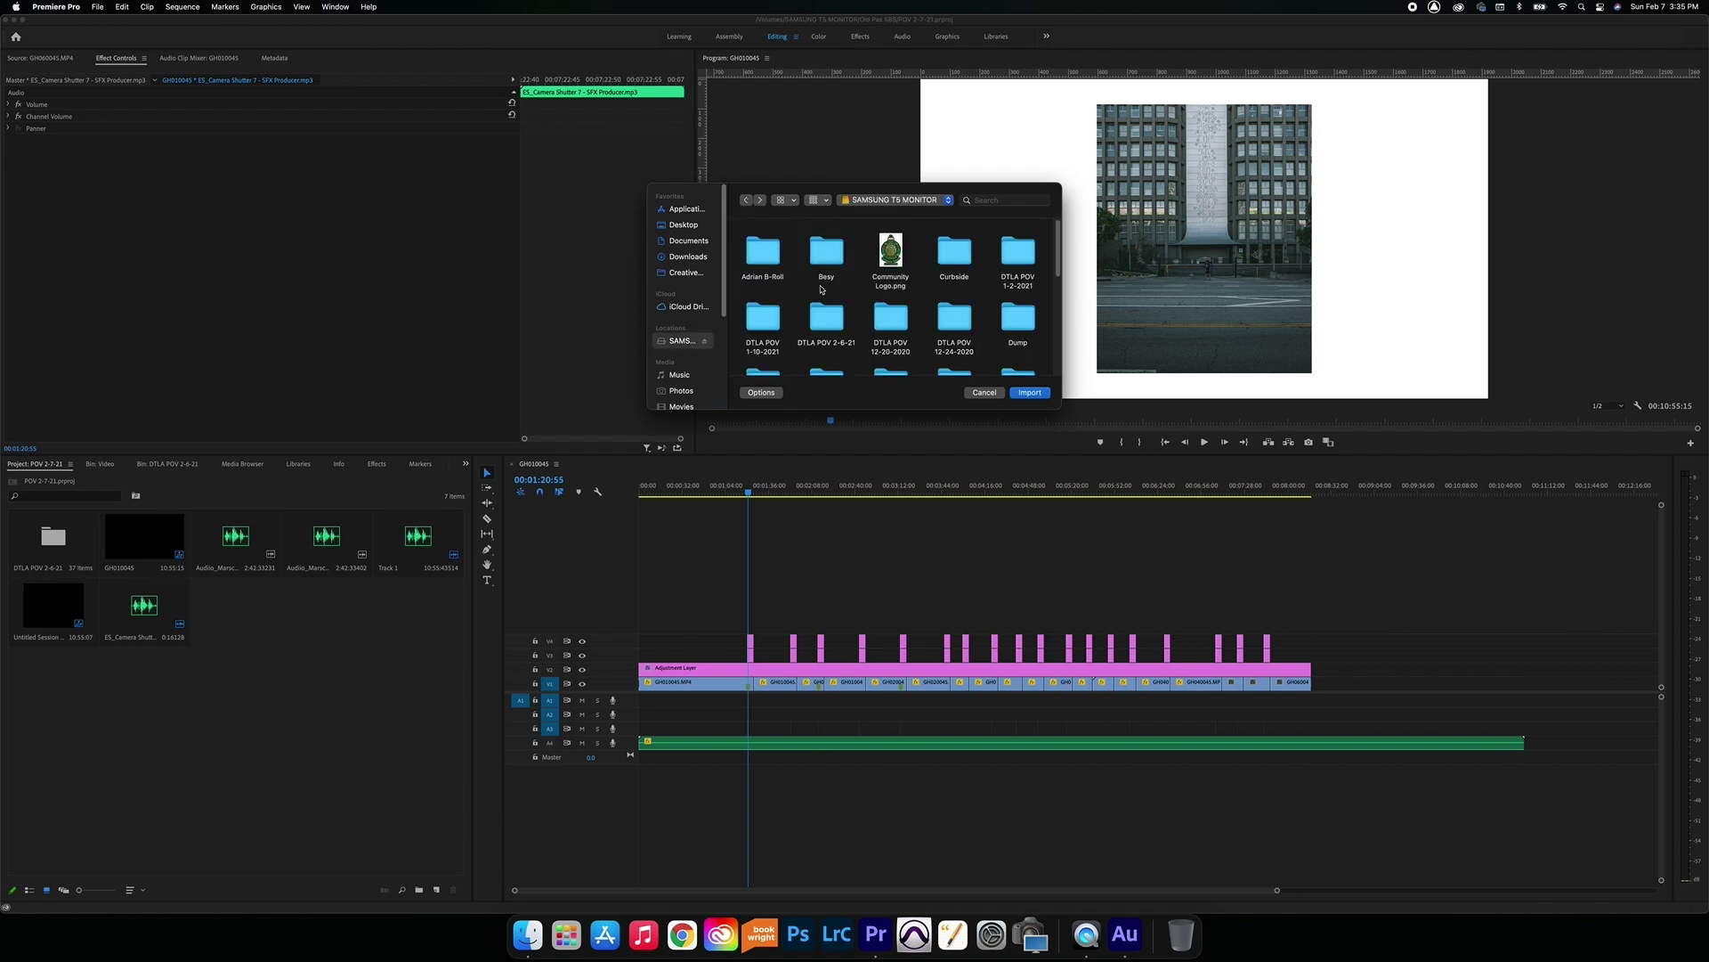
double_click(827, 321)
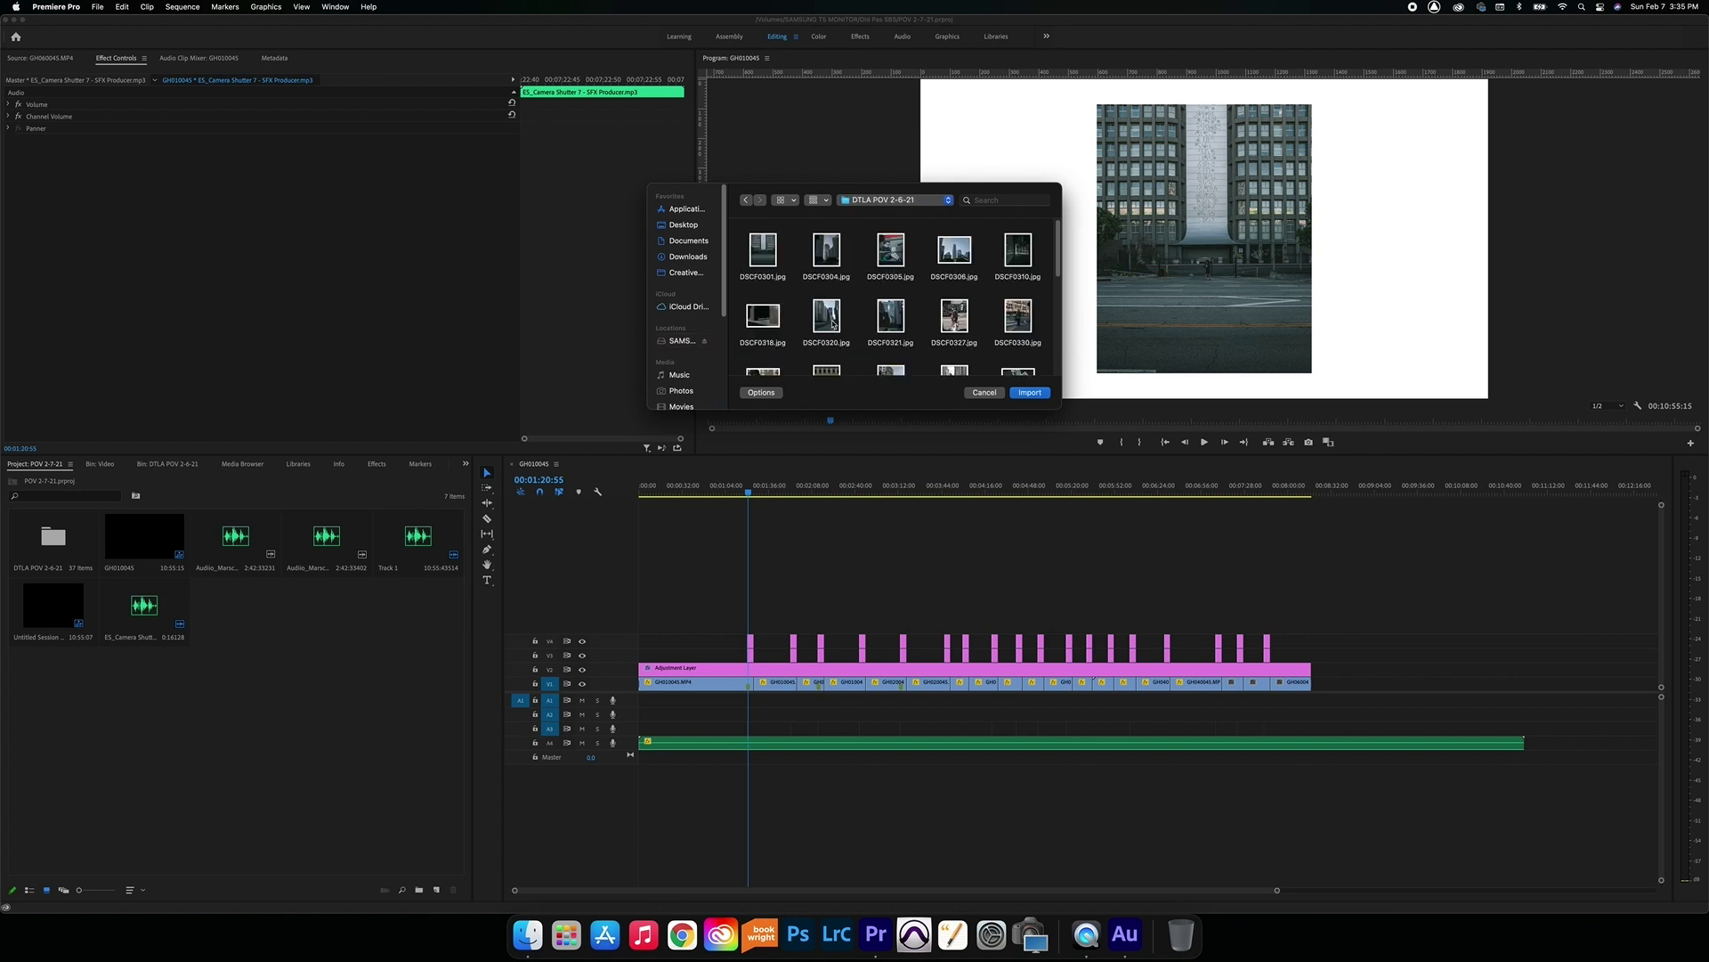
scroll(832, 324, "down", 5)
double_click(779, 324)
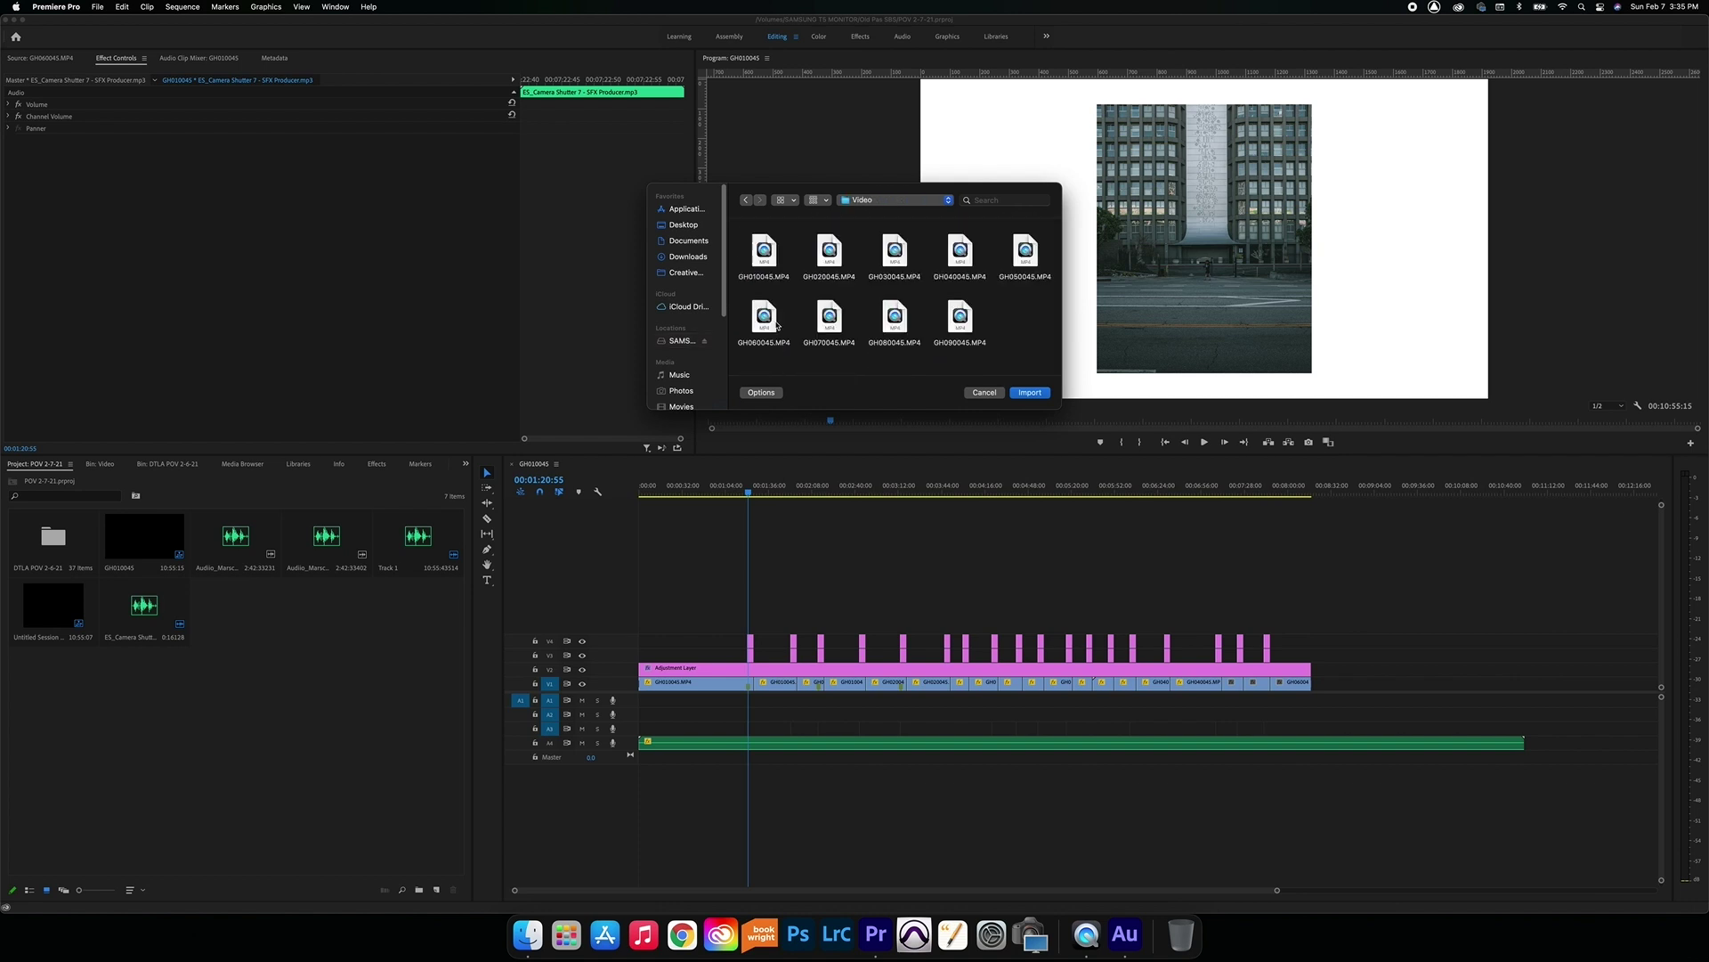
left_click(746, 201)
left_click(746, 201)
scroll(924, 328, "down", 5)
scroll(924, 326, "up", 3)
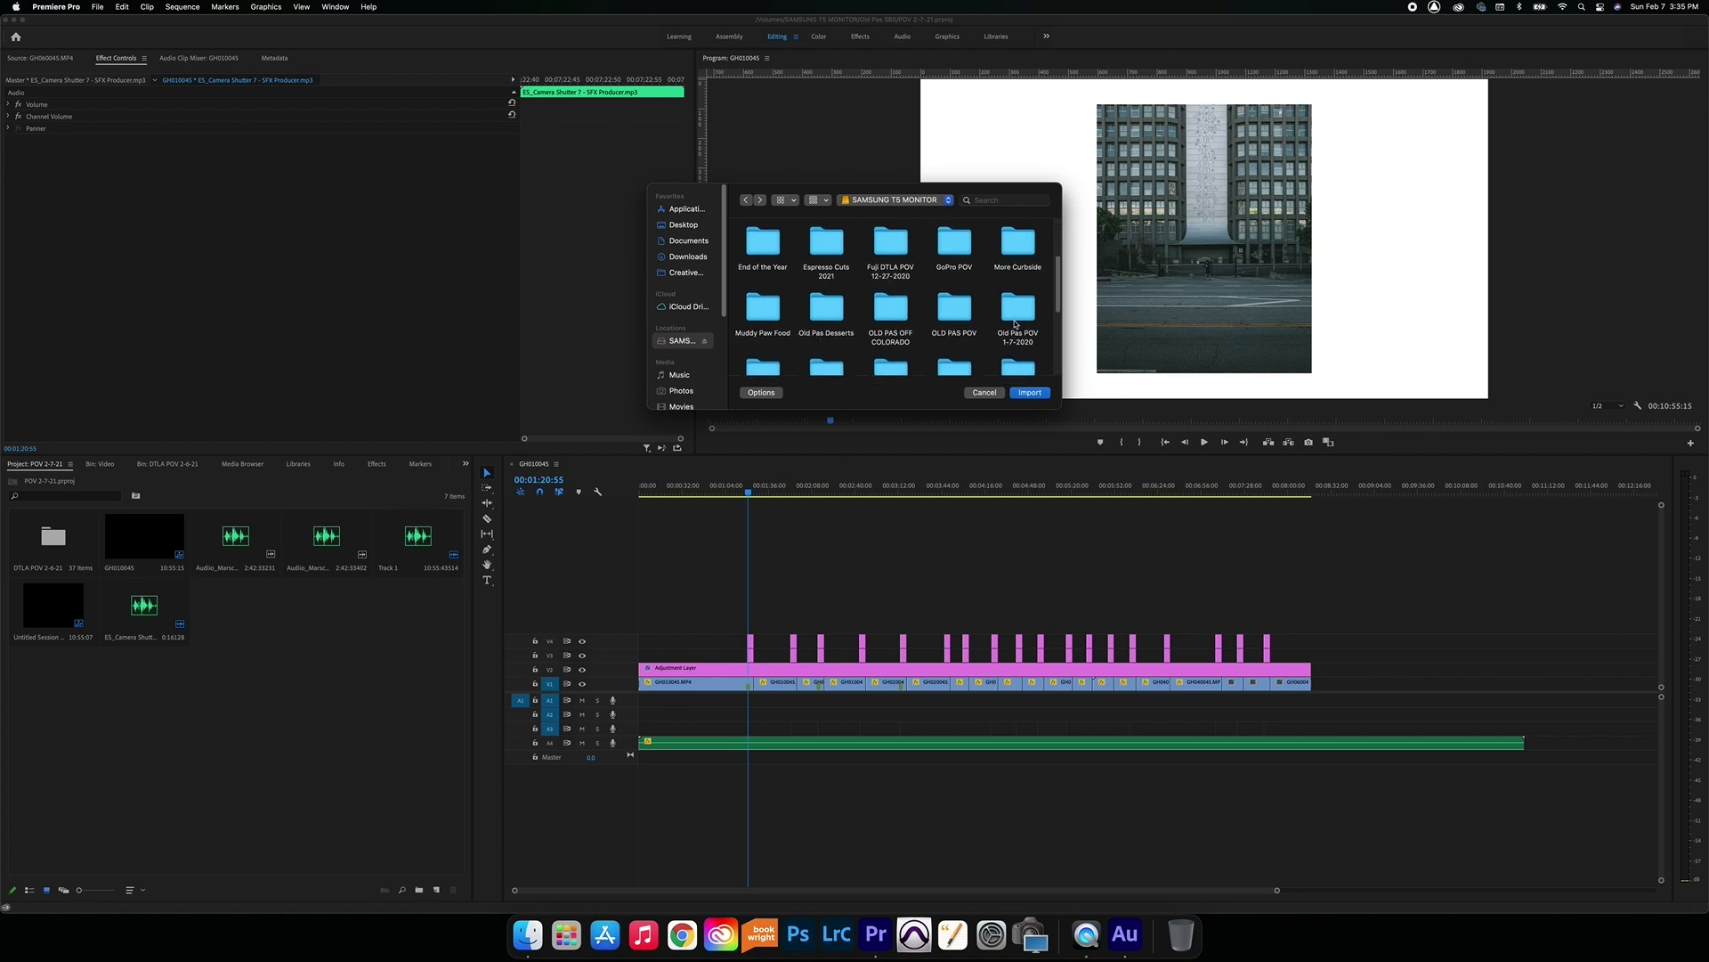
Import Untitled_2.wav from the Old Pas POV 1-7-2020 folder and place it at the start of track A1.
double_click(1015, 312)
scroll(771, 333, "down", 2)
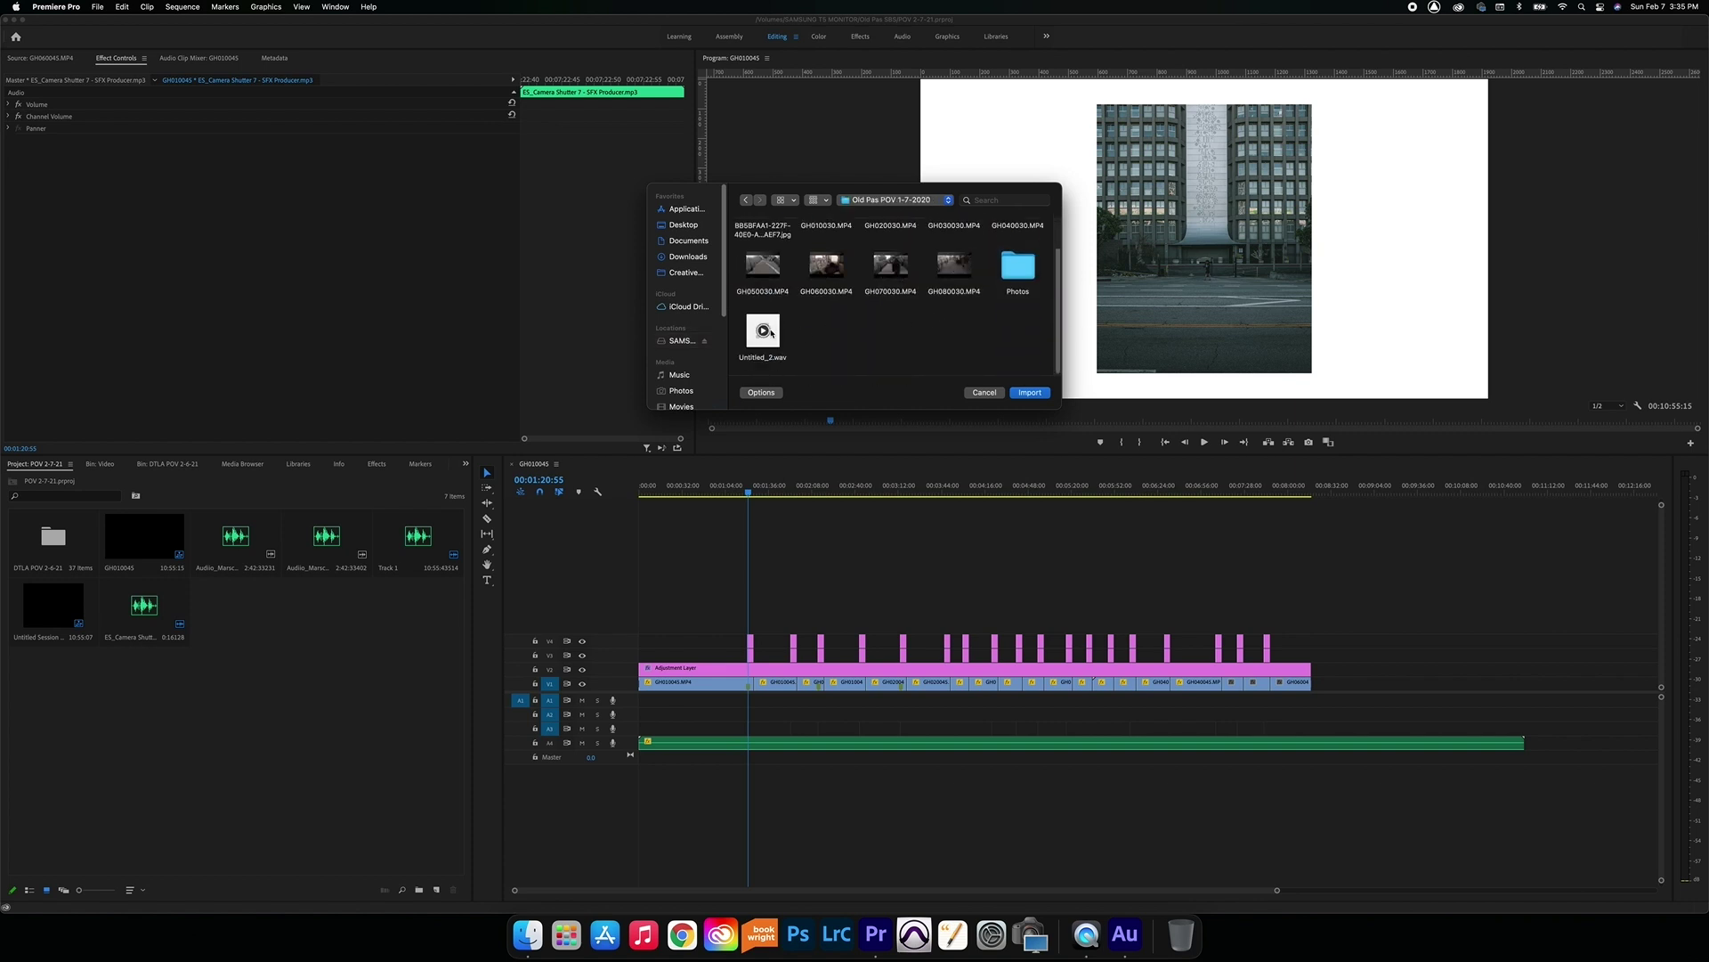
left_click(771, 329)
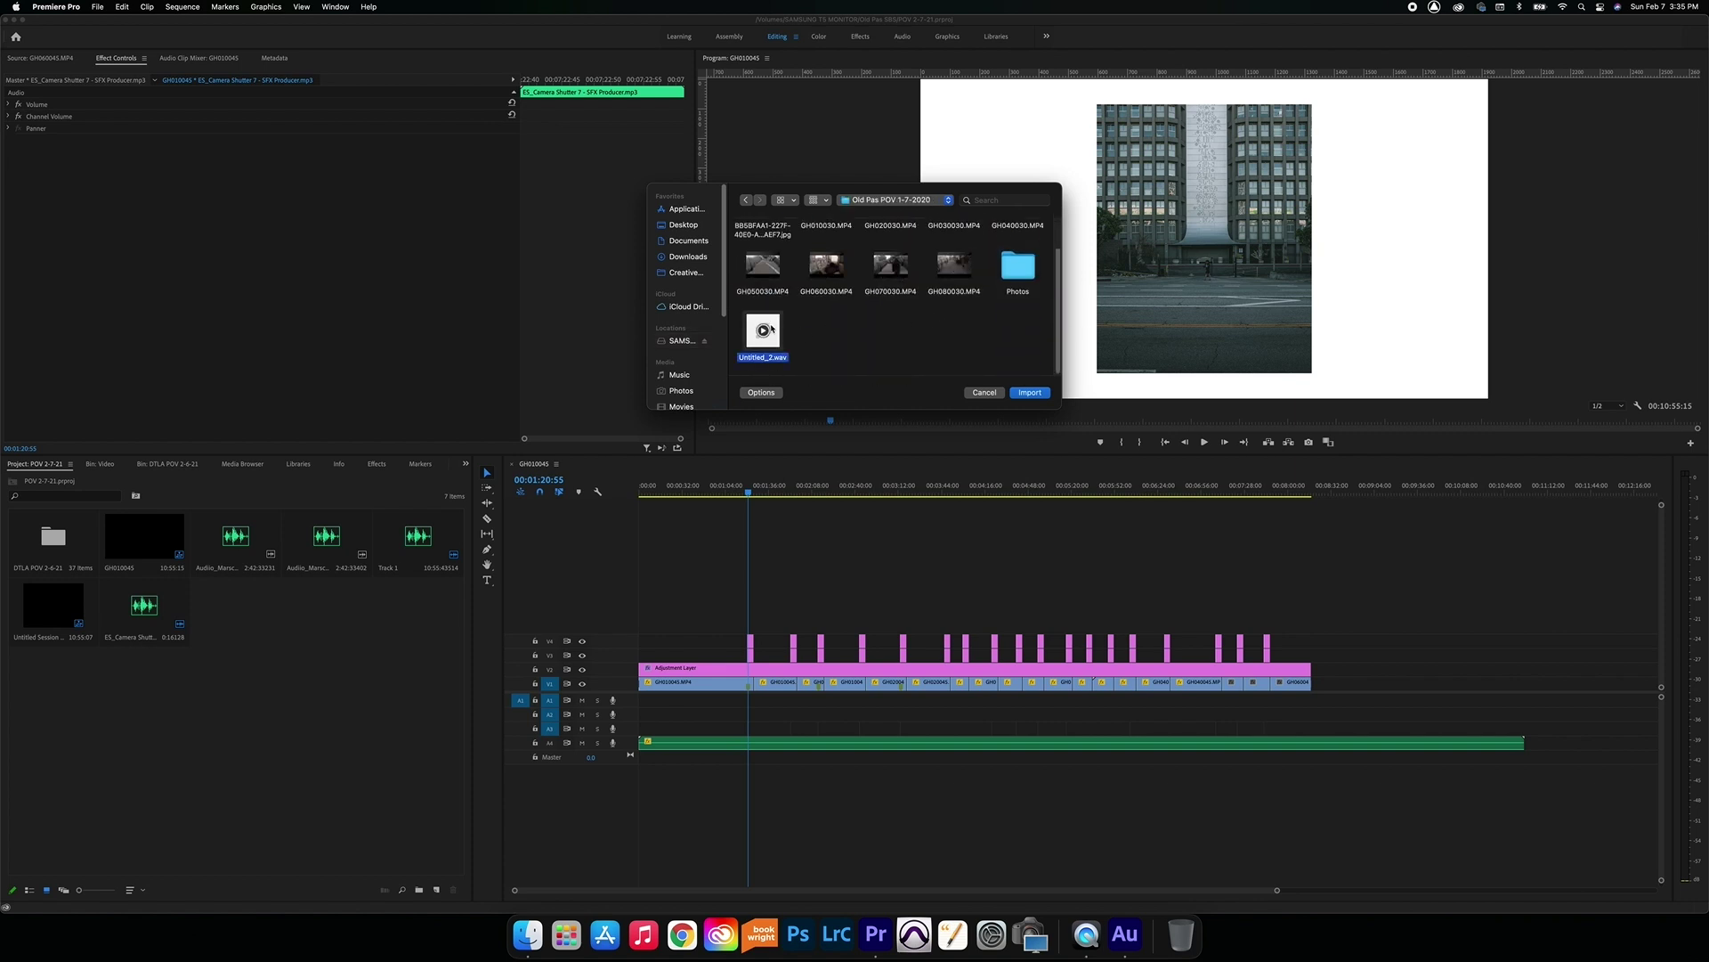
left_click(1039, 393)
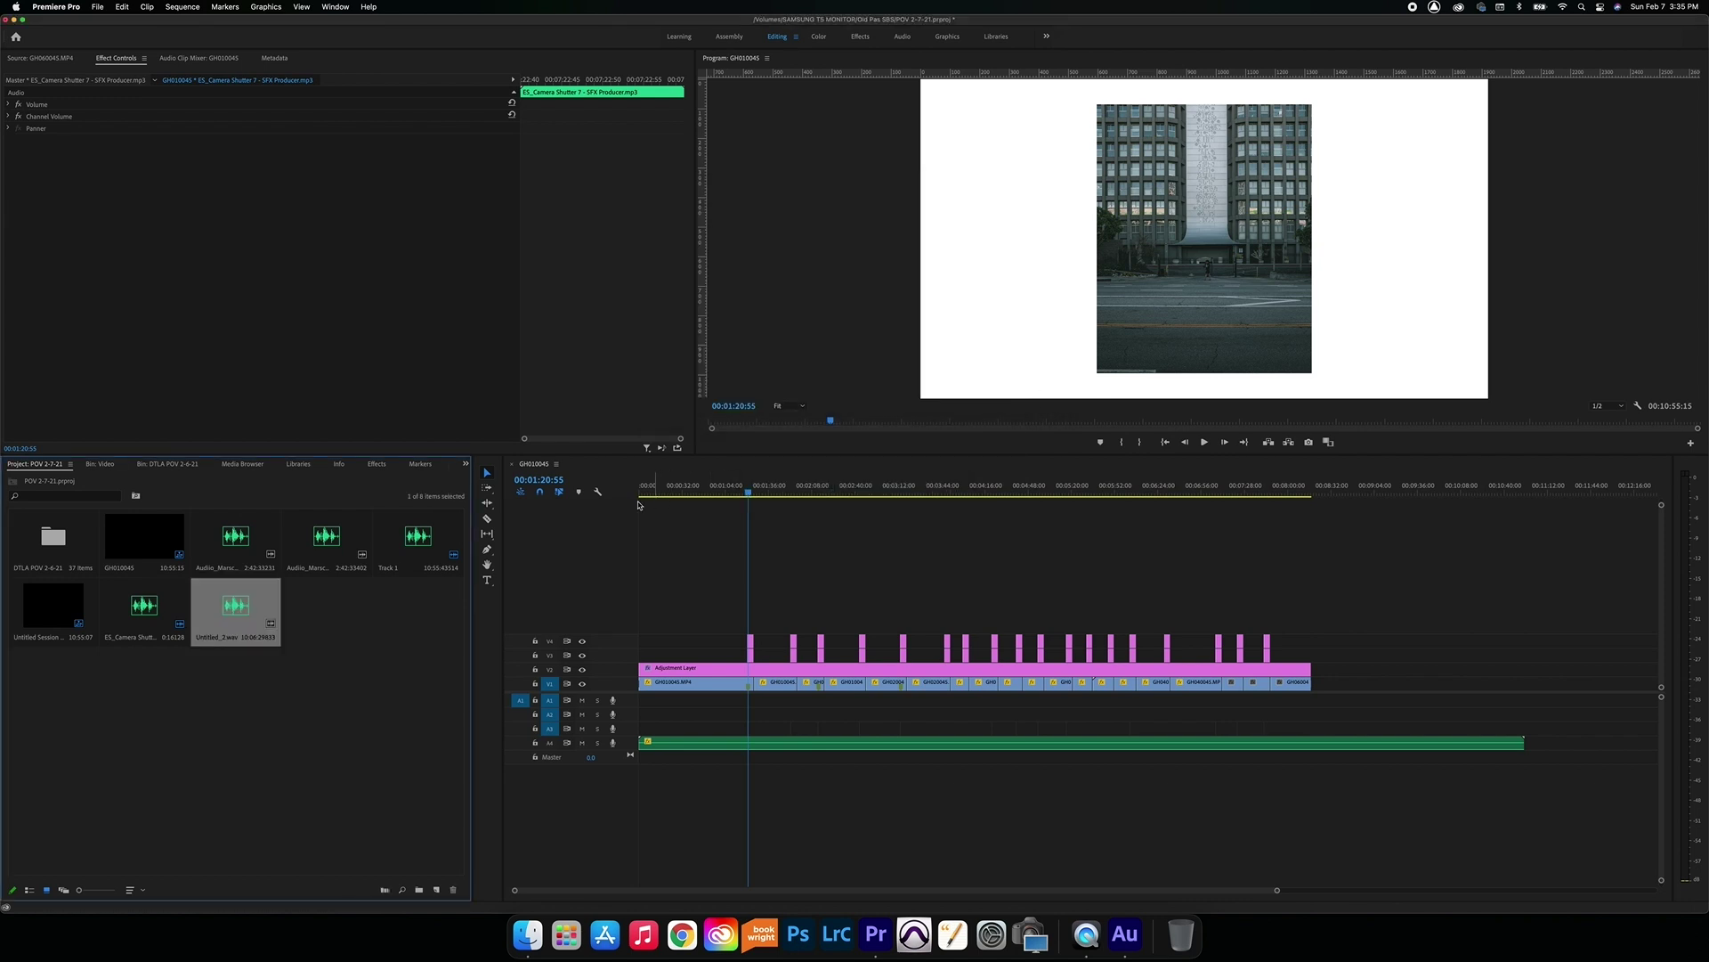
left_click_drag(628, 706, 641, 703)
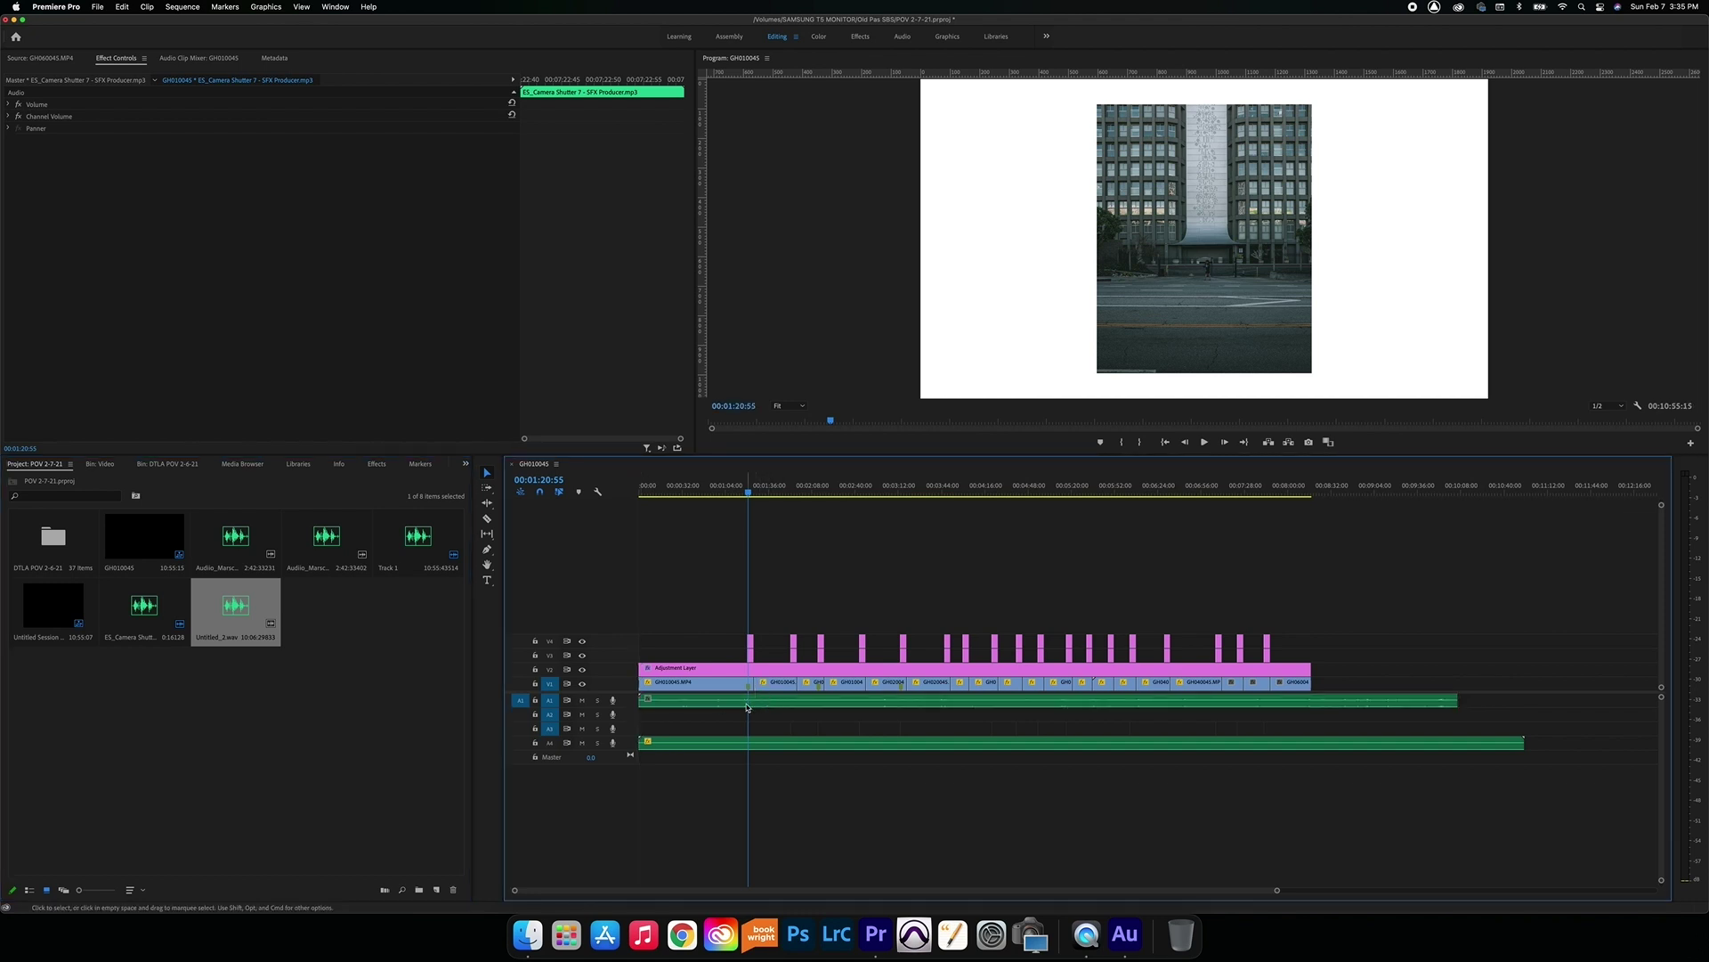
left_click(736, 702)
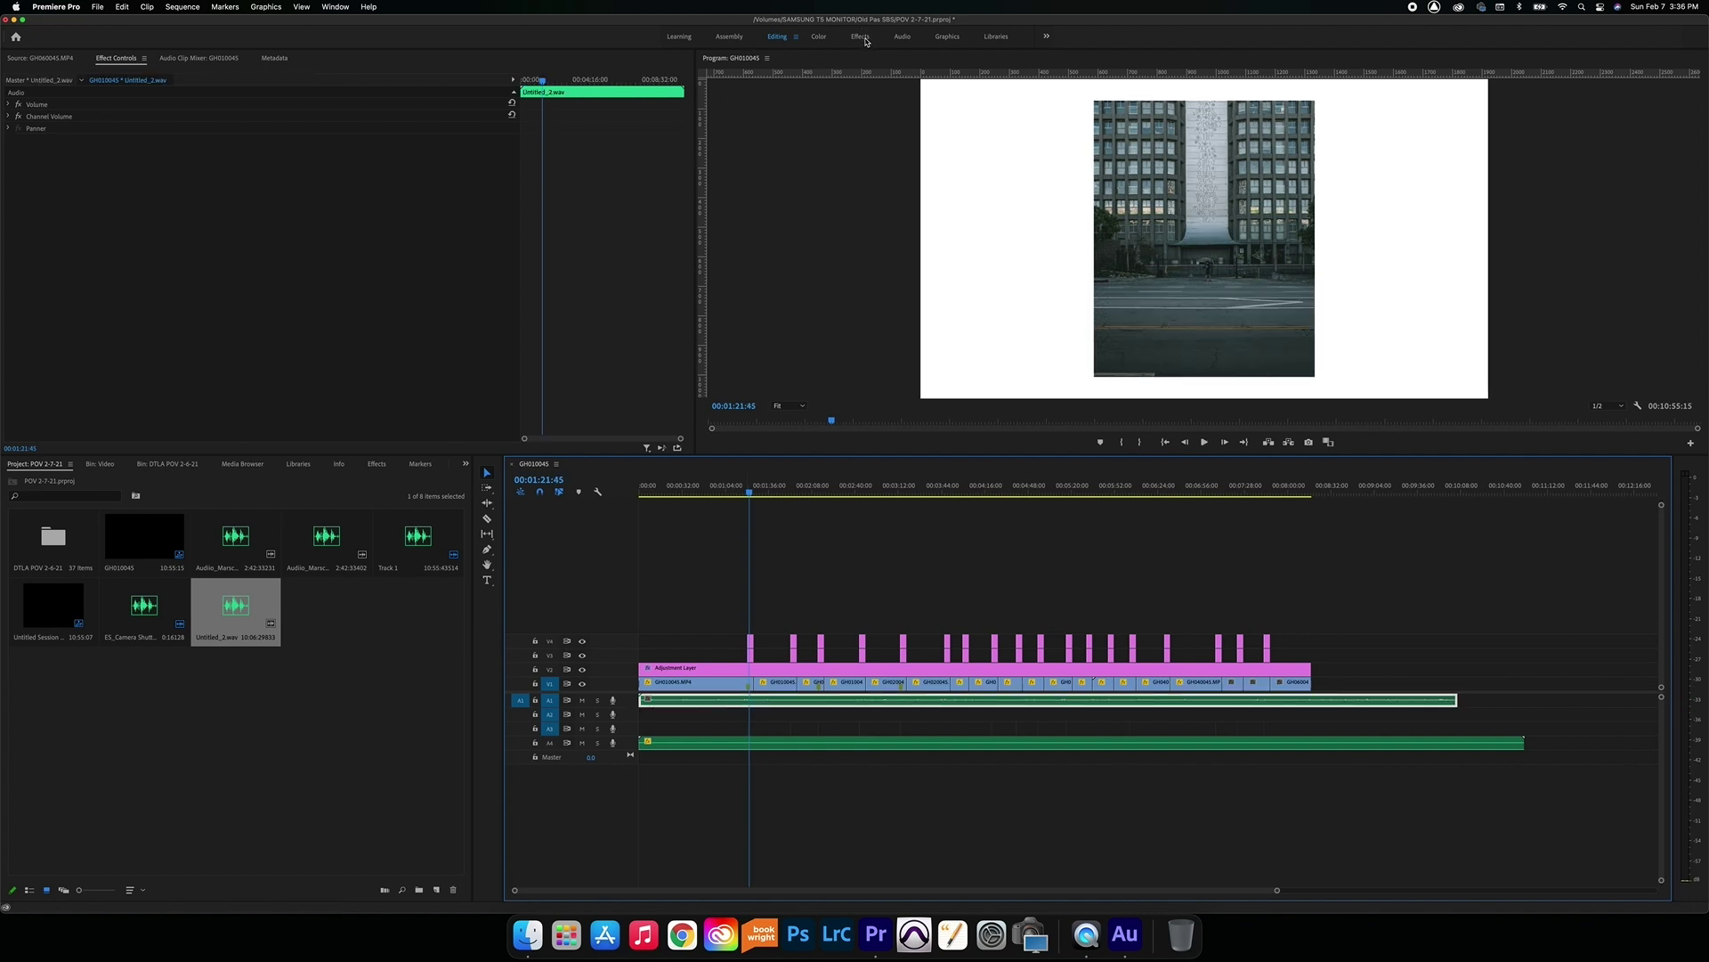
Switch to the Audio workspace and add an Amplify effect with the +10dB Boost preset to the Audio 1 track.
left_click(909, 39)
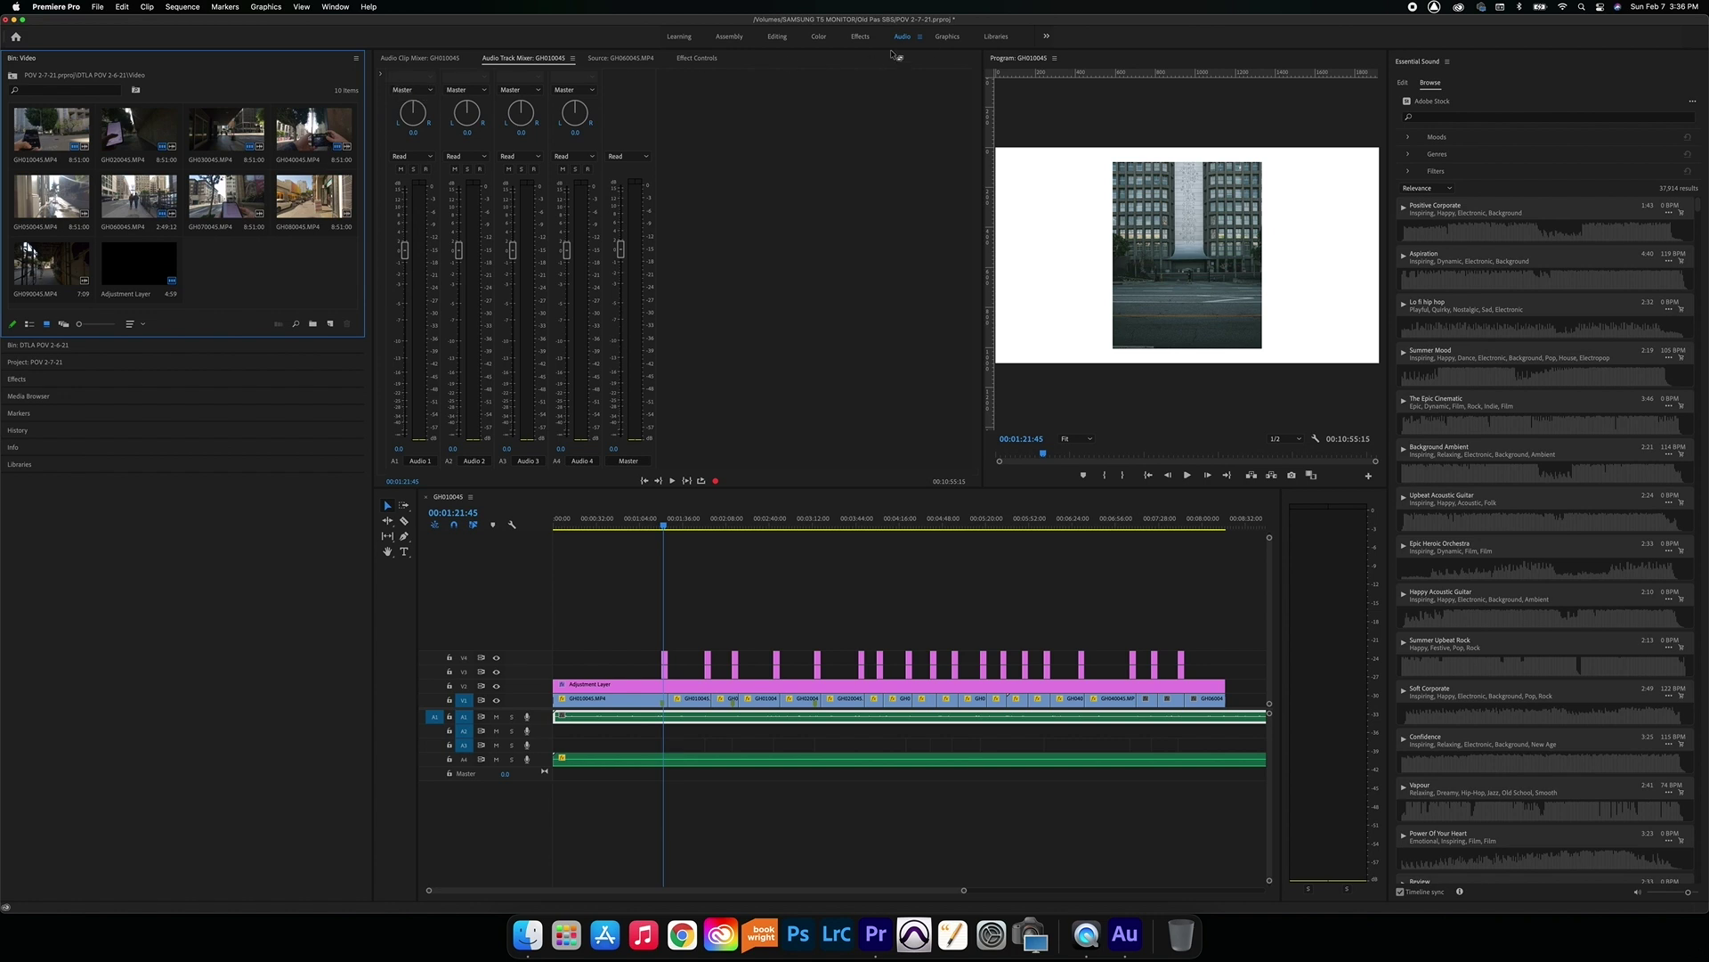
left_click(382, 76)
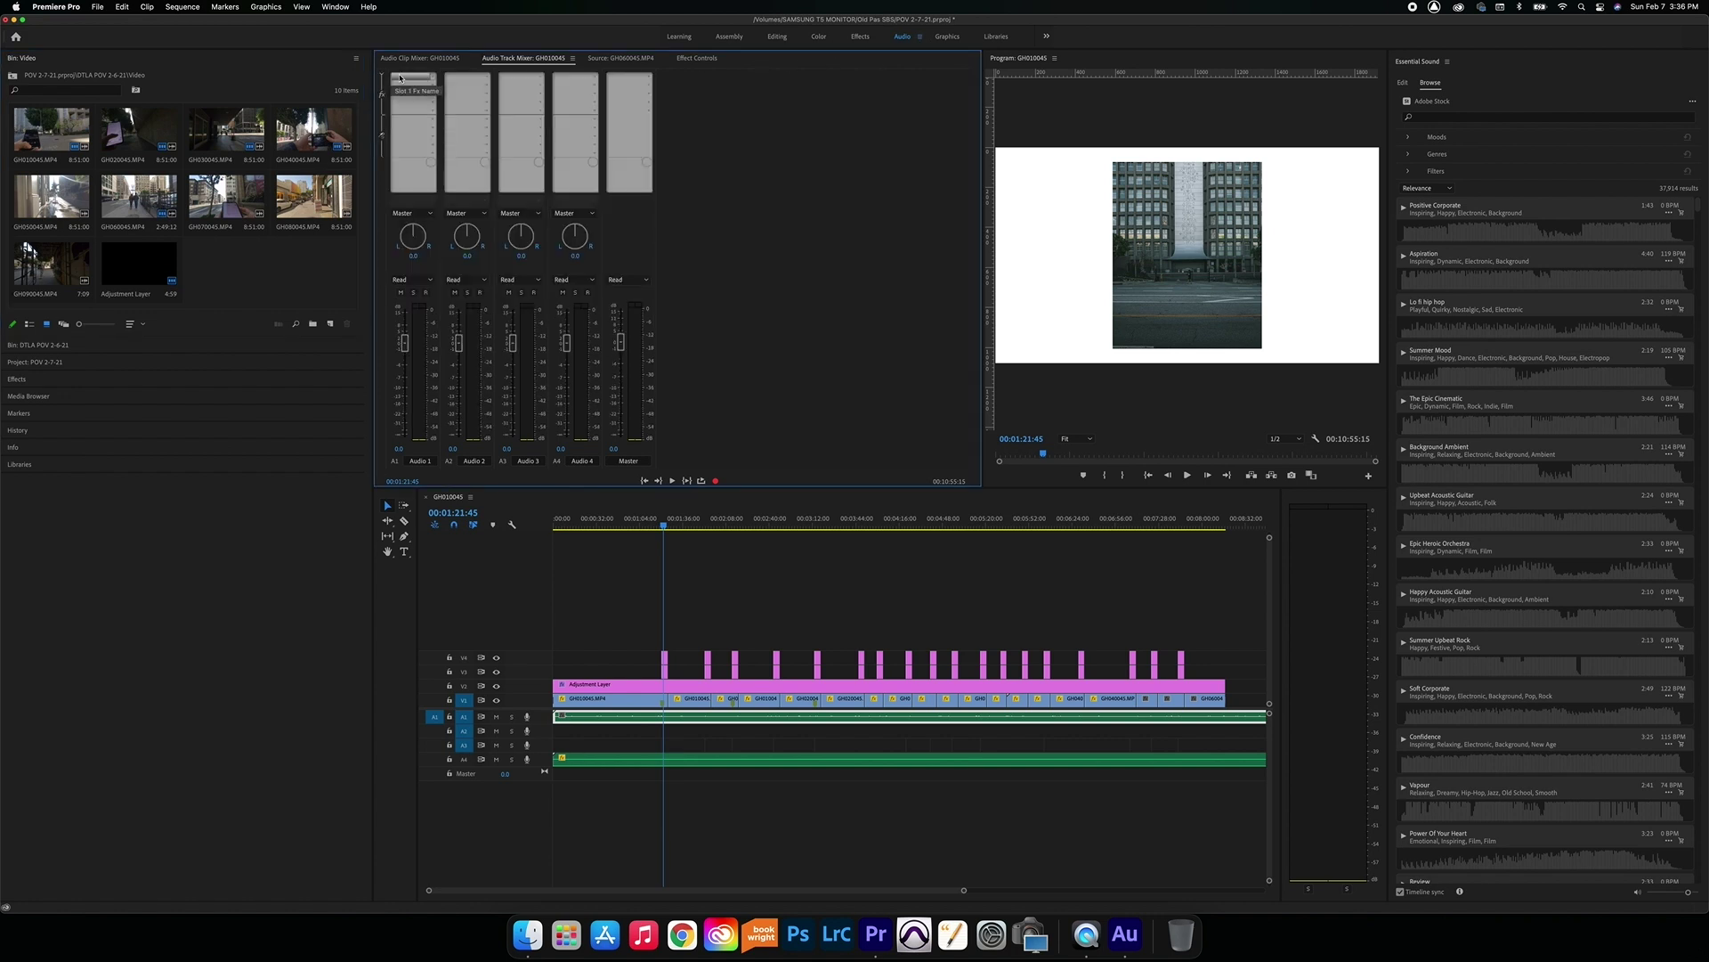
left_click(434, 80)
mouse_move(425, 111)
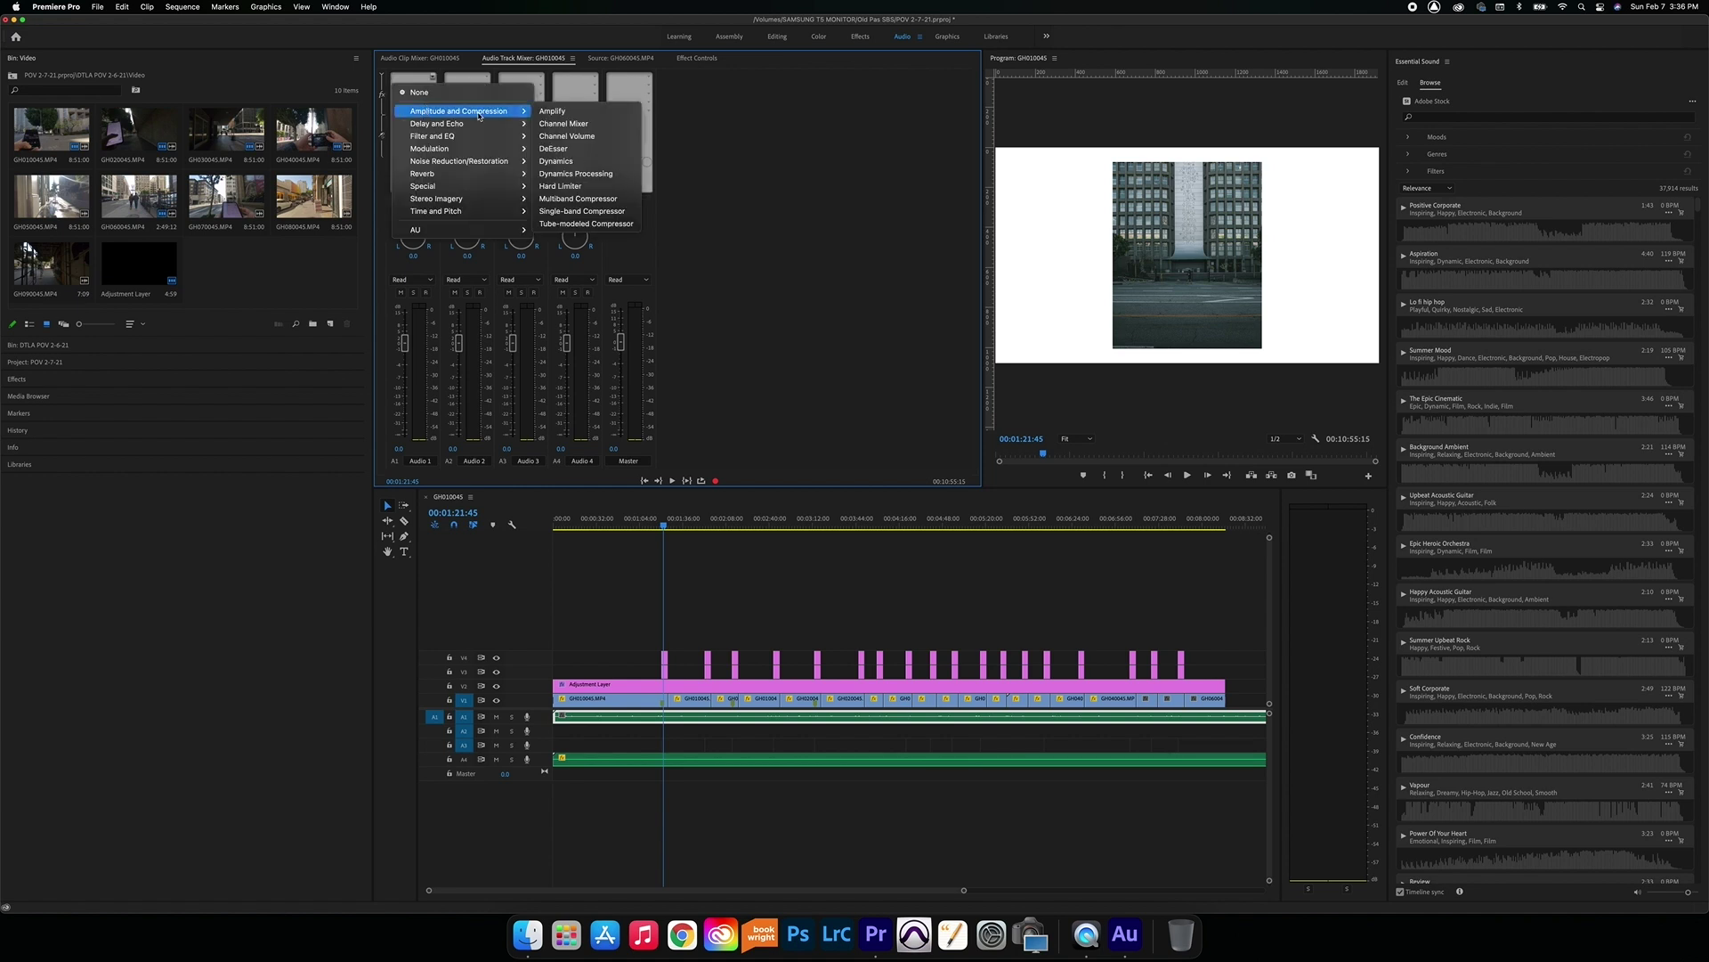
left_click(565, 111)
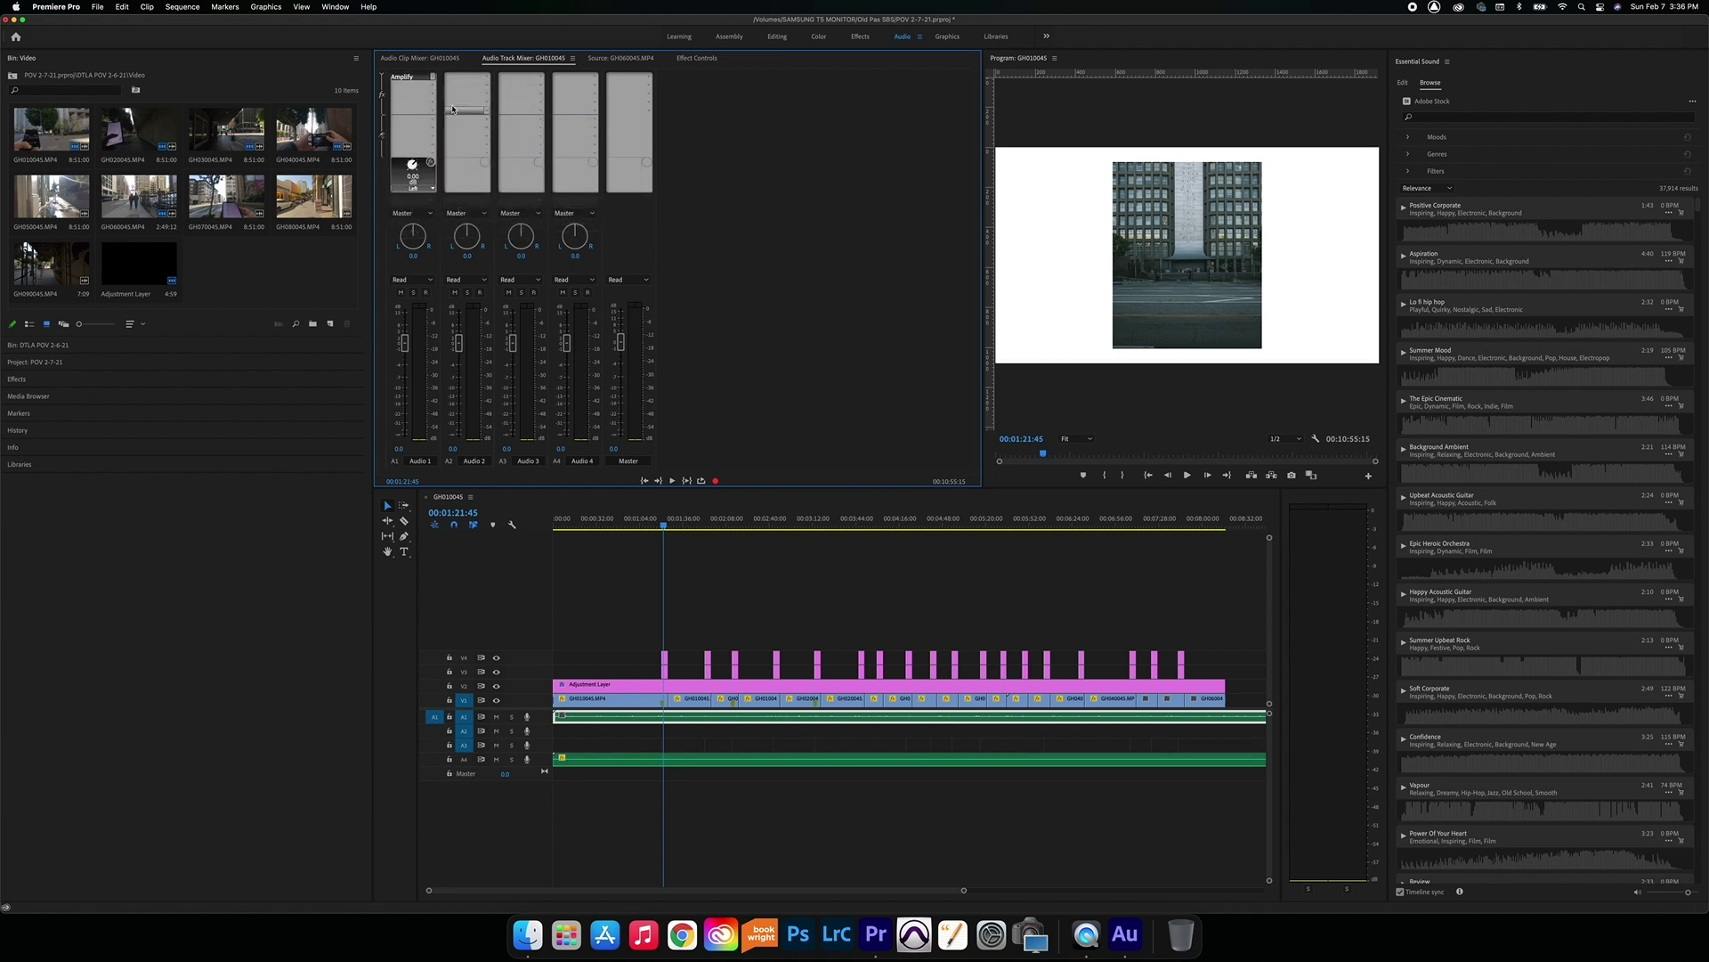
double_click(405, 78)
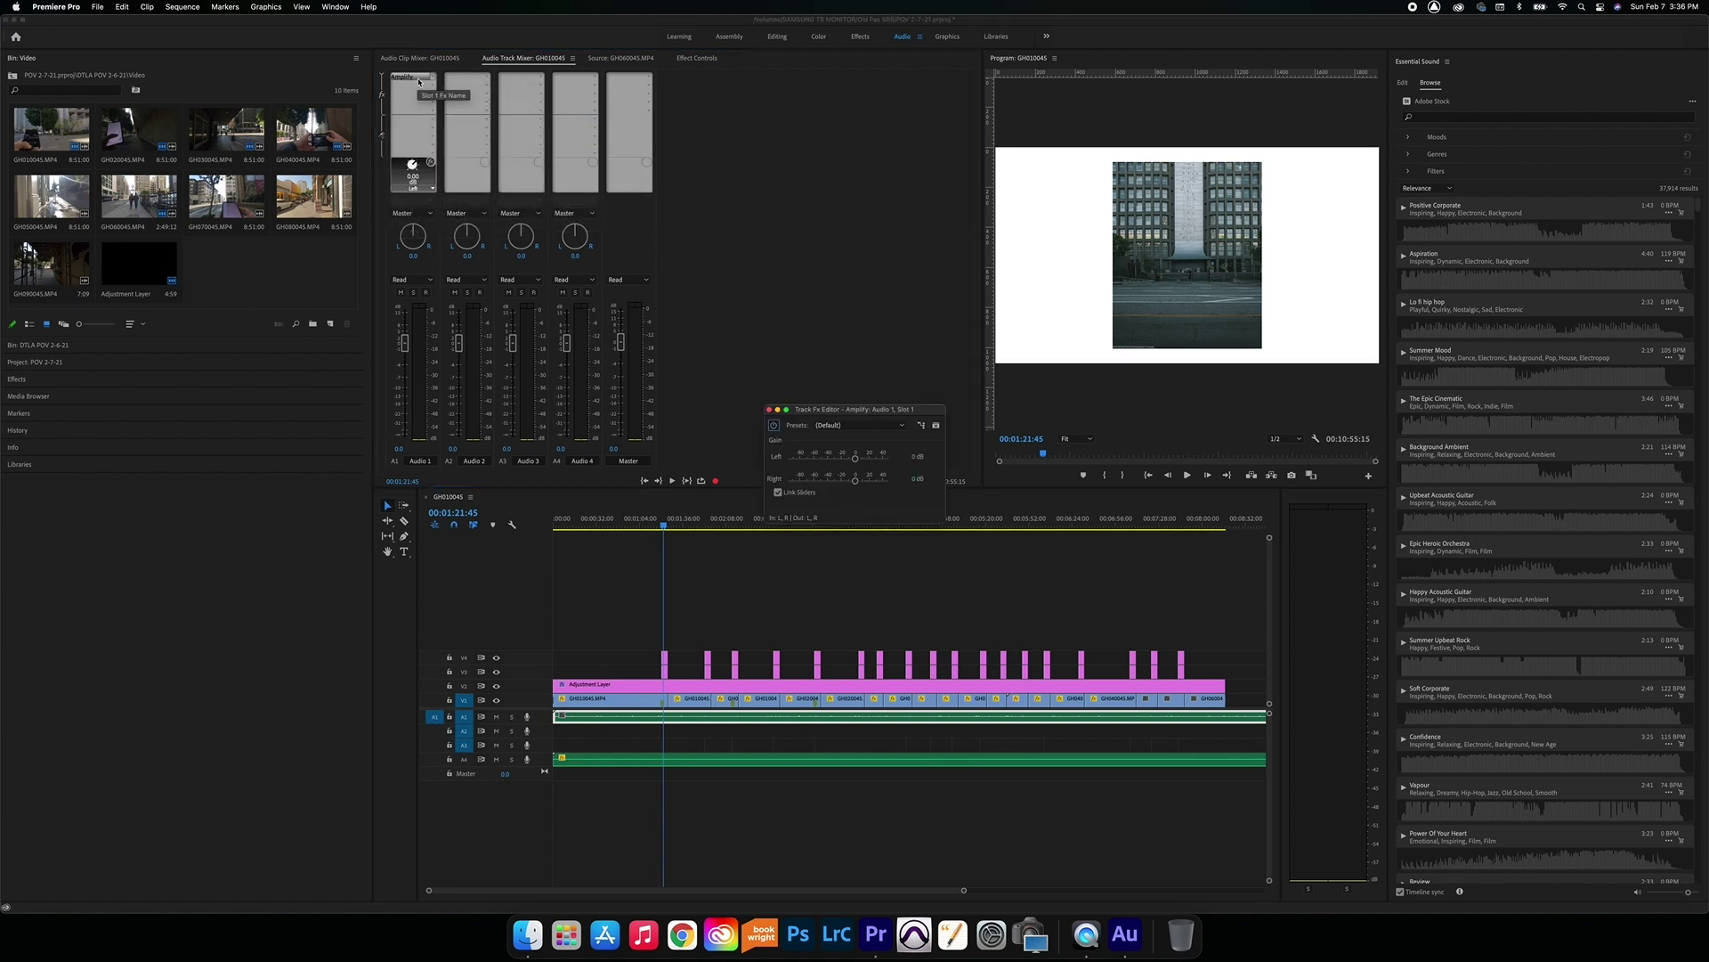
left_click(872, 425)
left_click(873, 450)
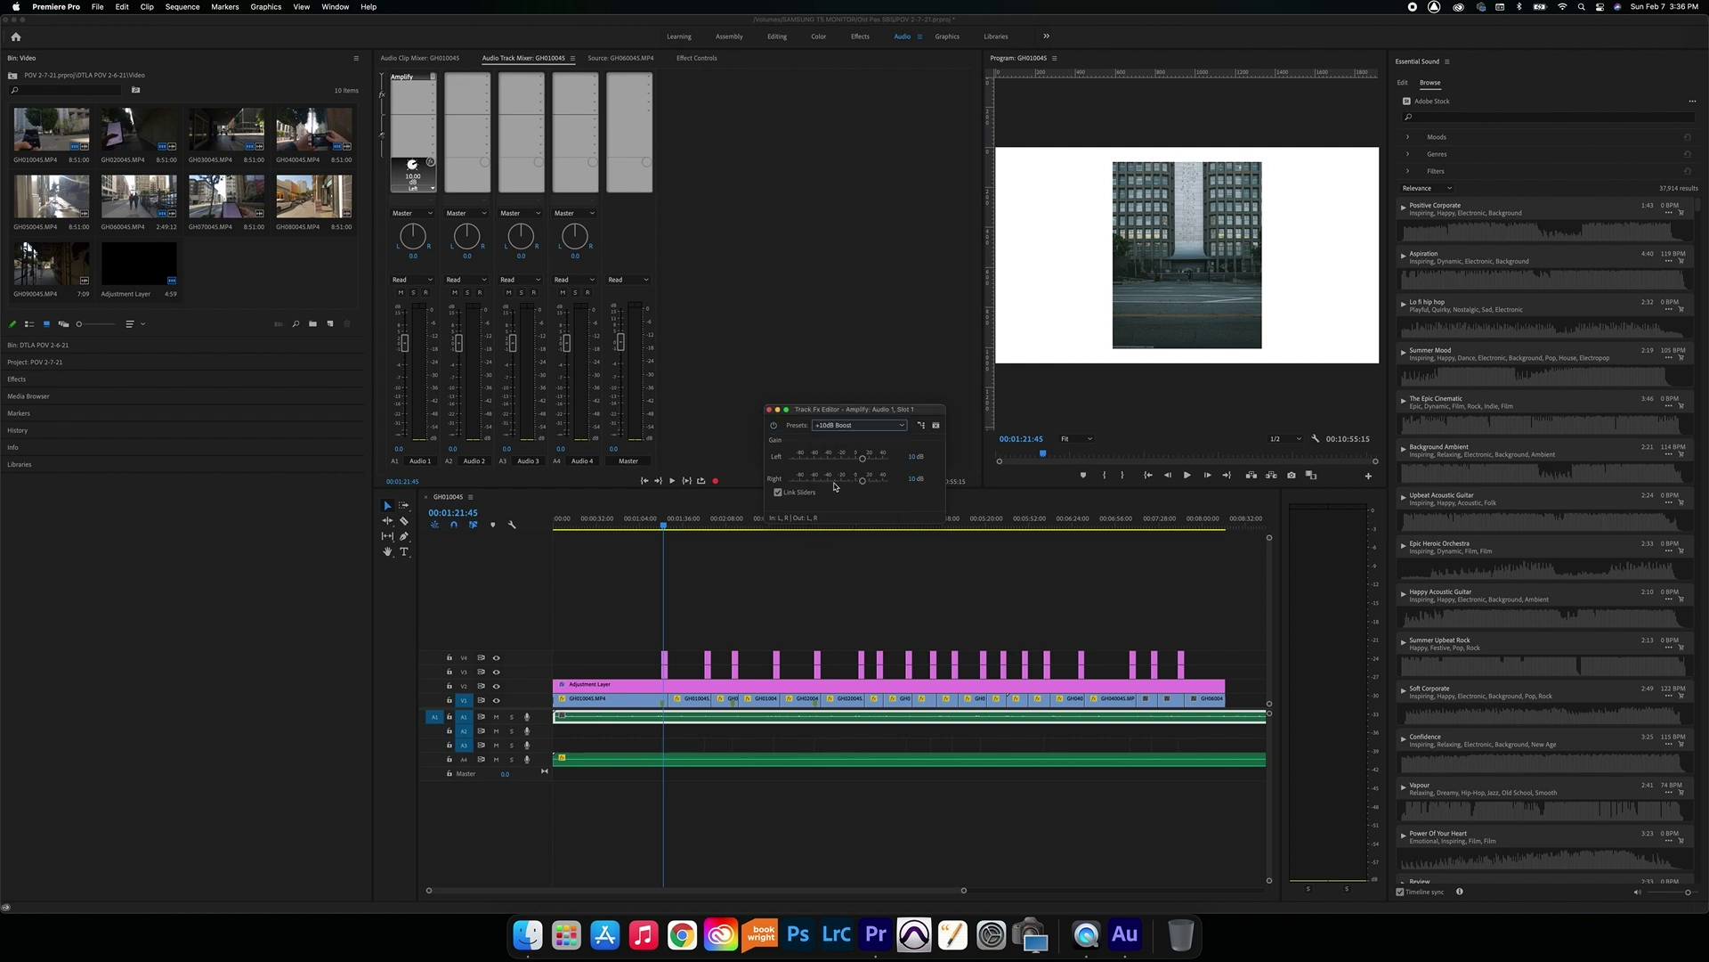
Play the sequence while bypassing and re-enabling Amplify to compare the sound, and close the effect editor.
key("space")
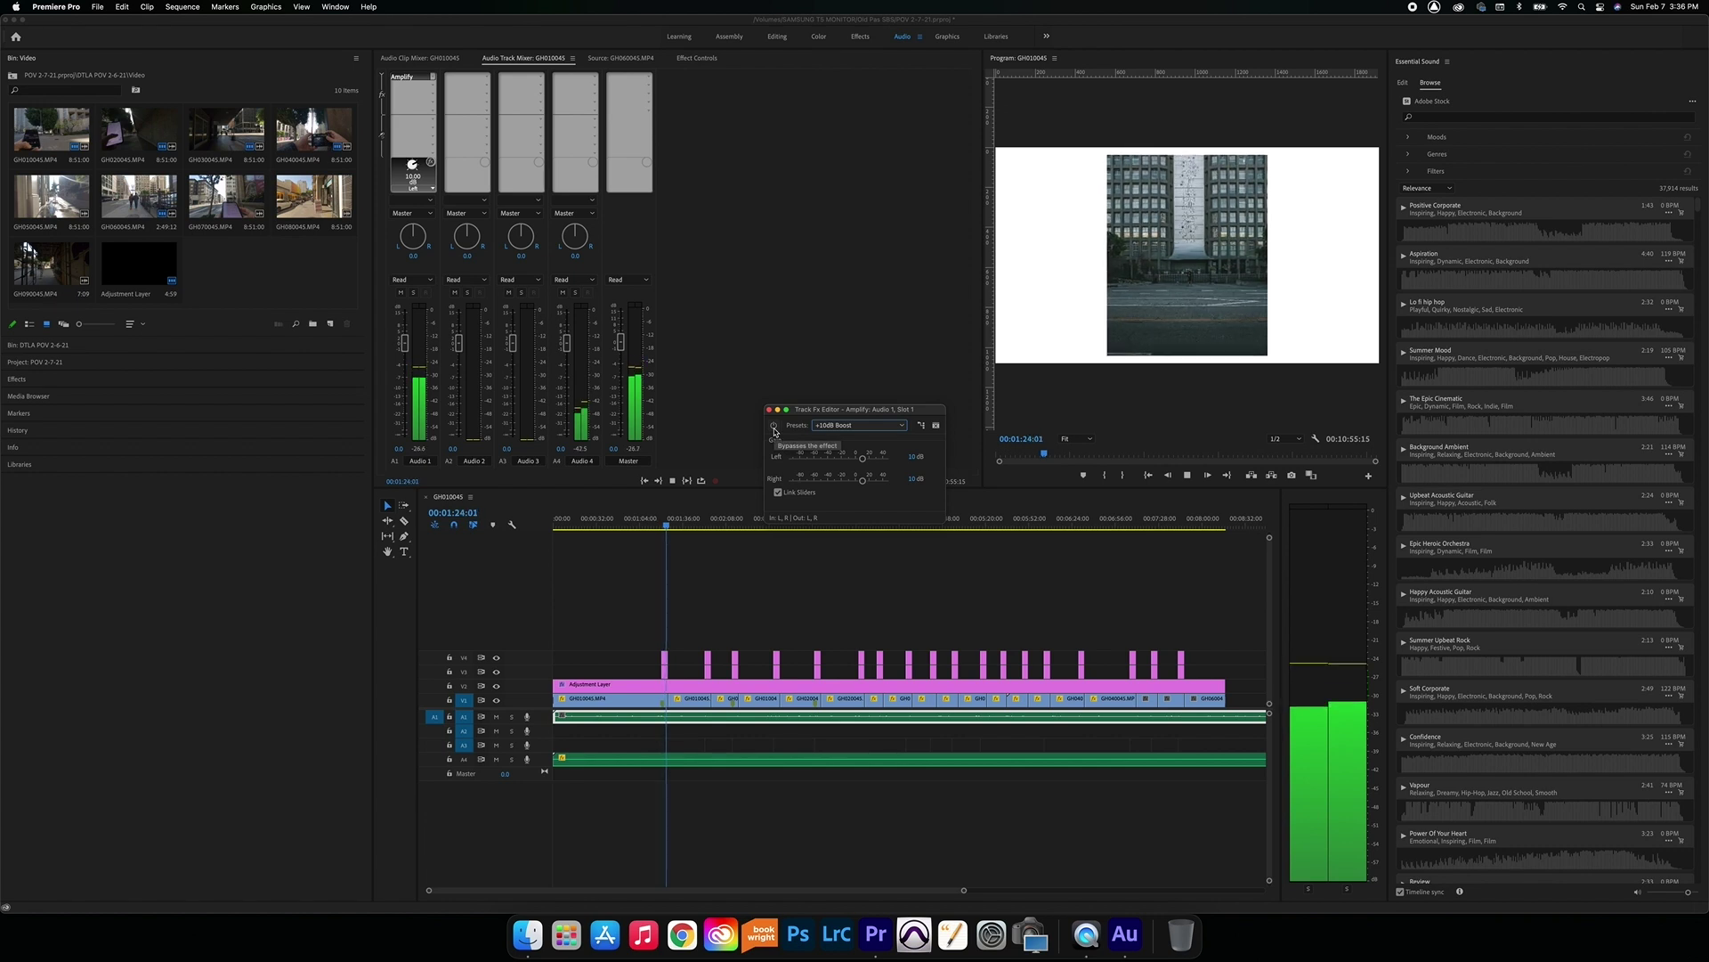
left_click(775, 431)
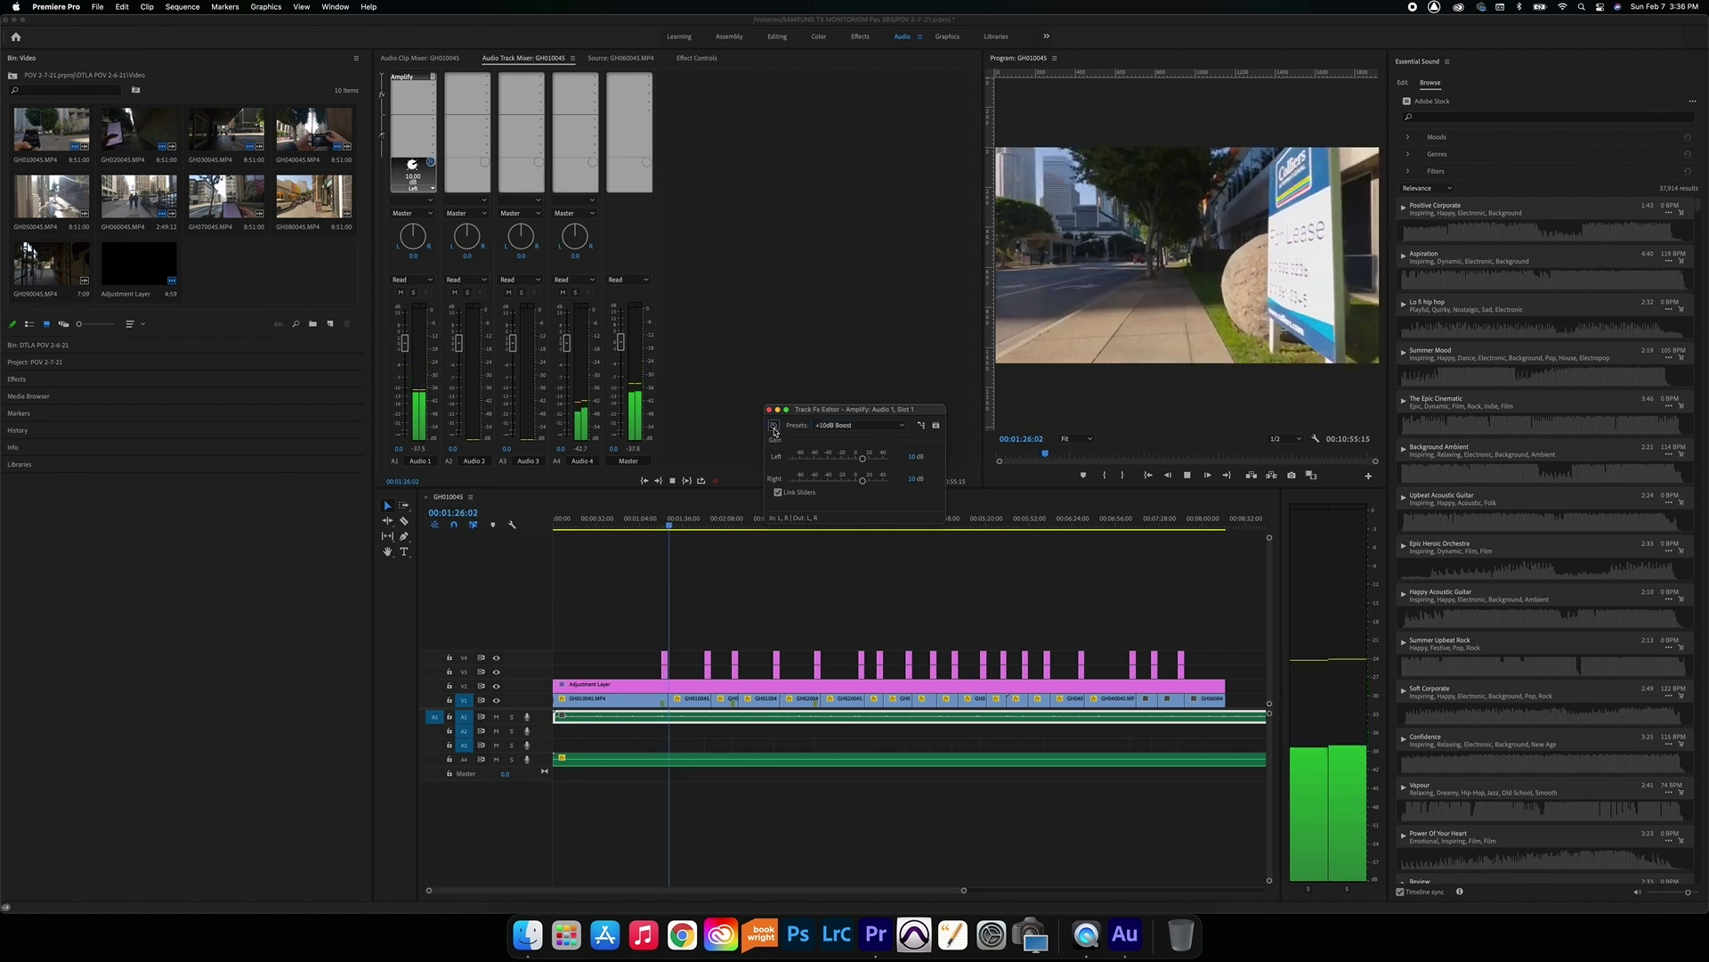
left_click(775, 429)
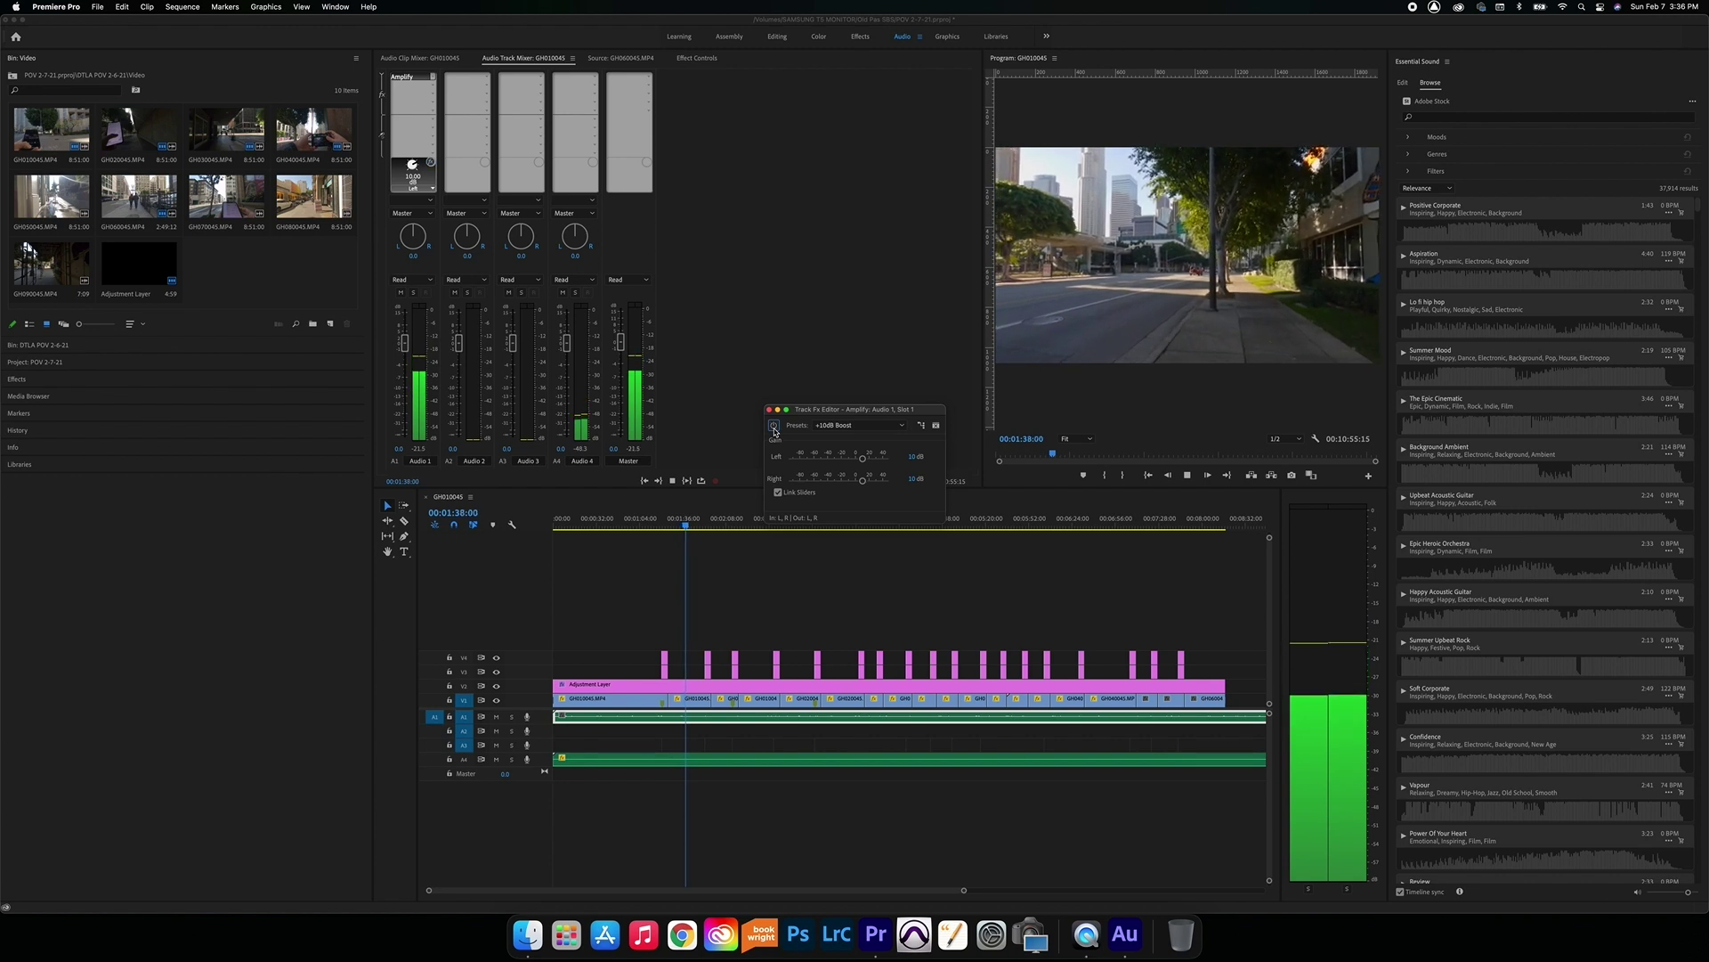
key("space")
left_click(770, 411)
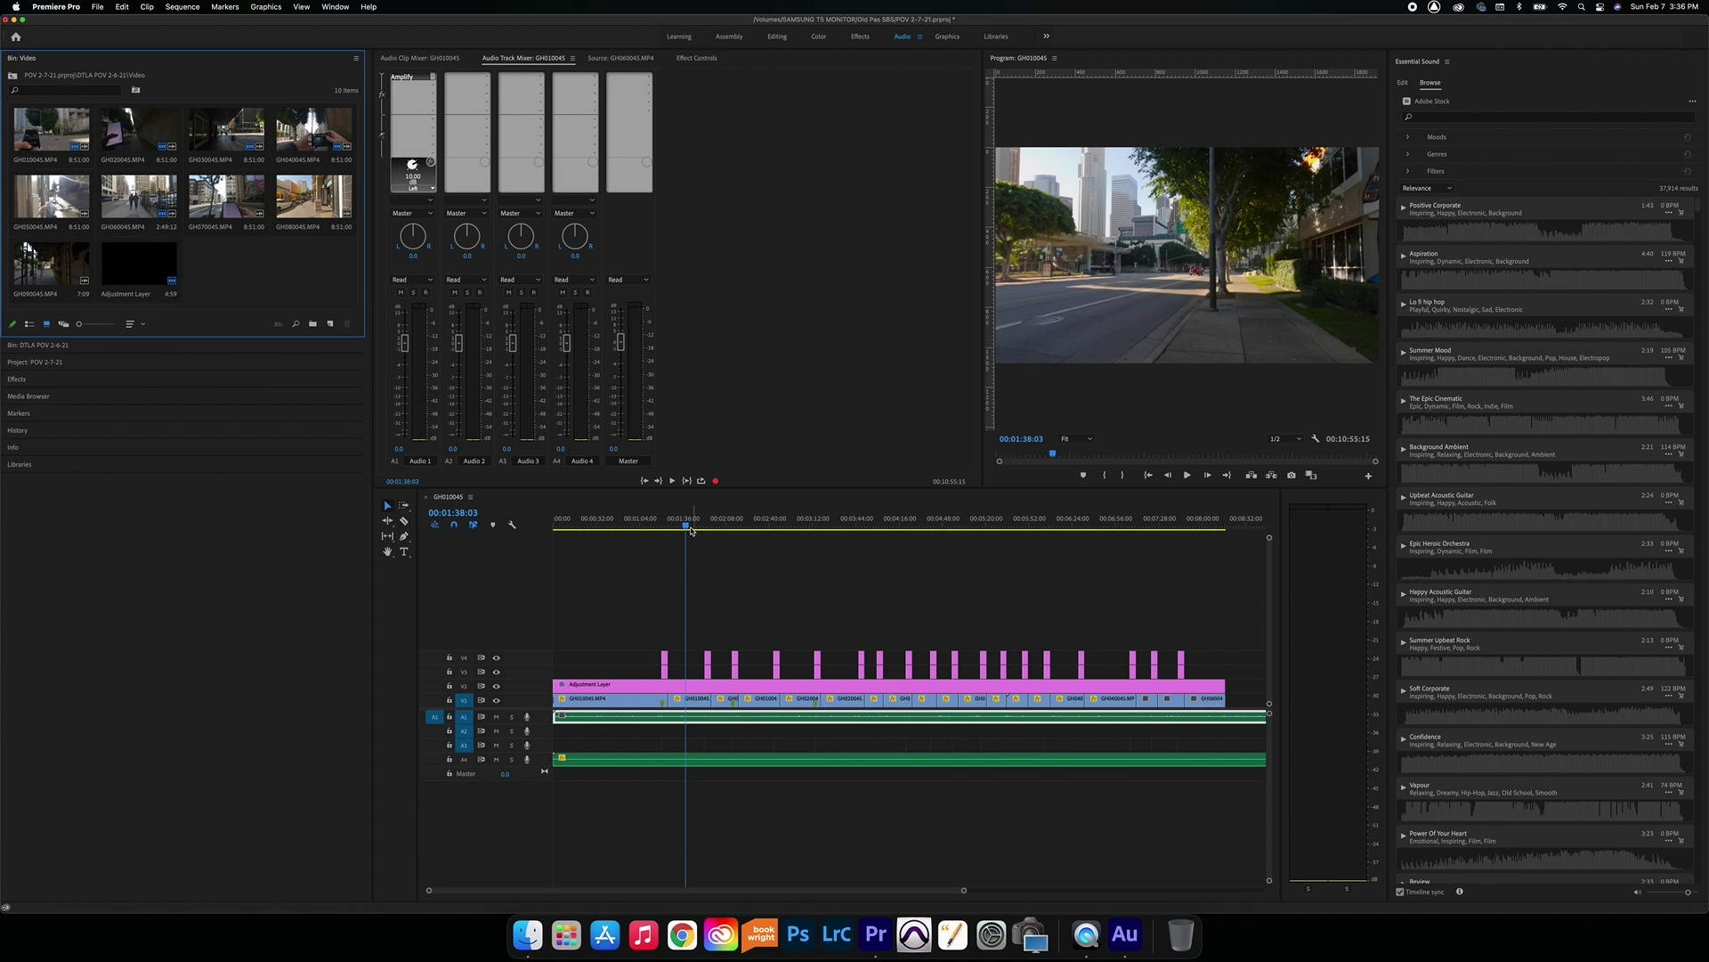
Cut the audio clips on tracks A1 and A4 at the end of the video and delete the excess portions.
scroll(916, 611, "right", 5)
key("c")
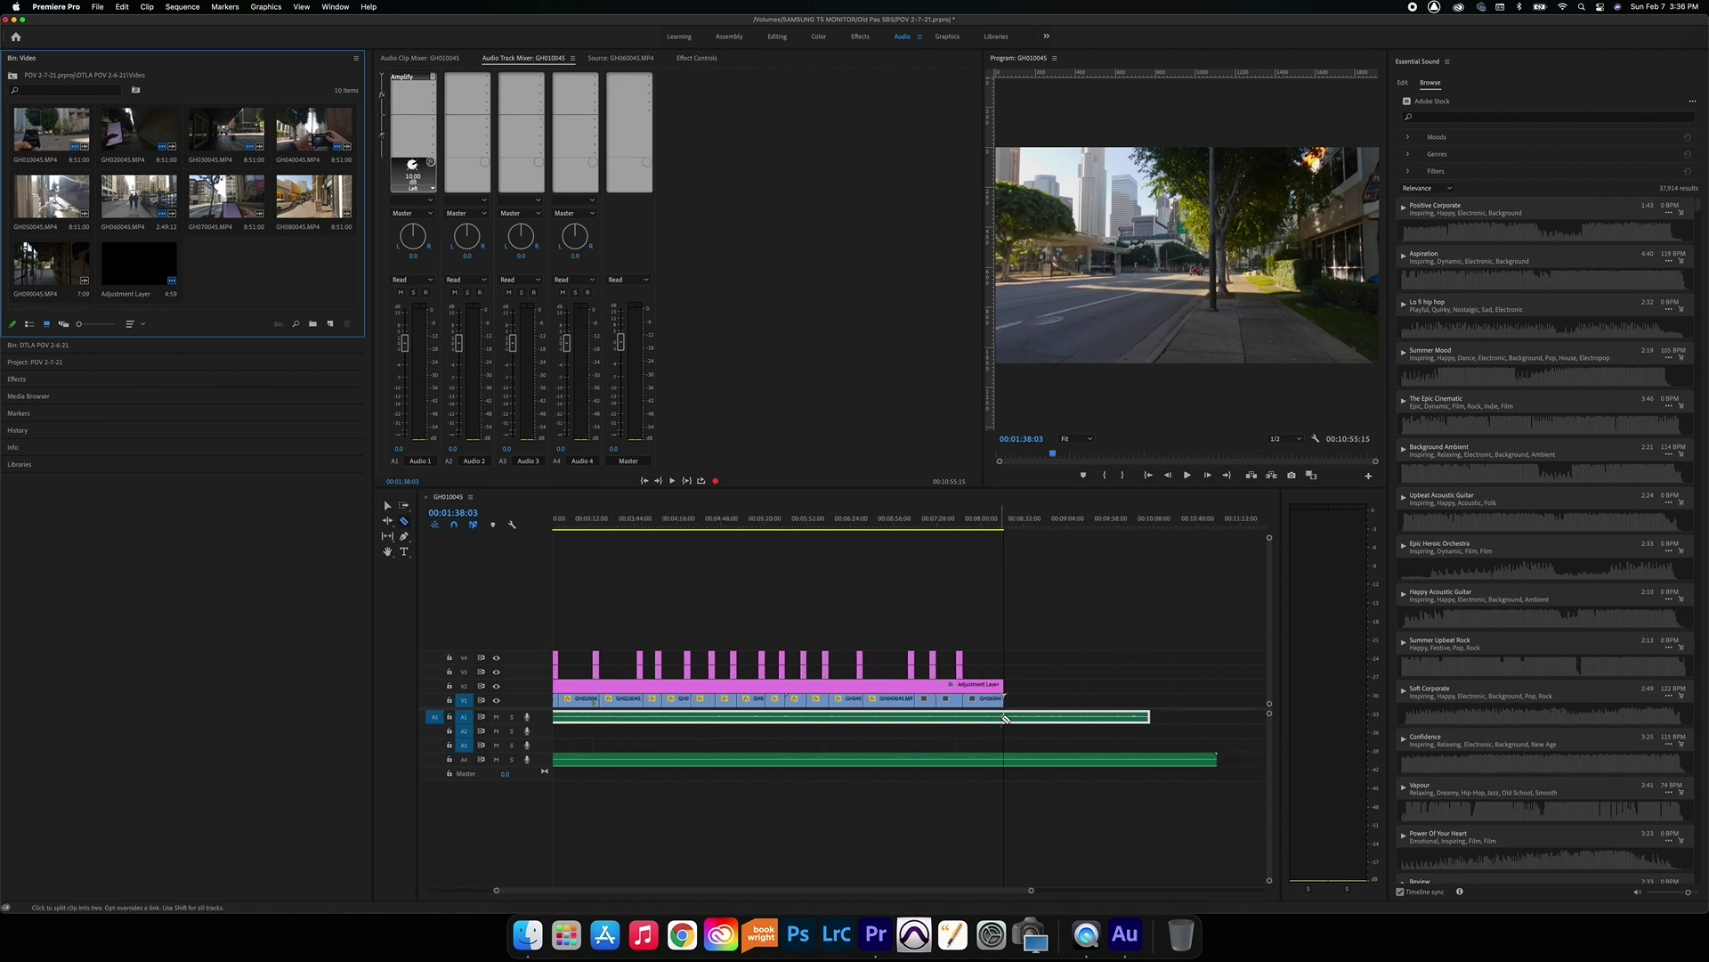
left_click(1008, 718)
key("v")
left_click(1029, 722)
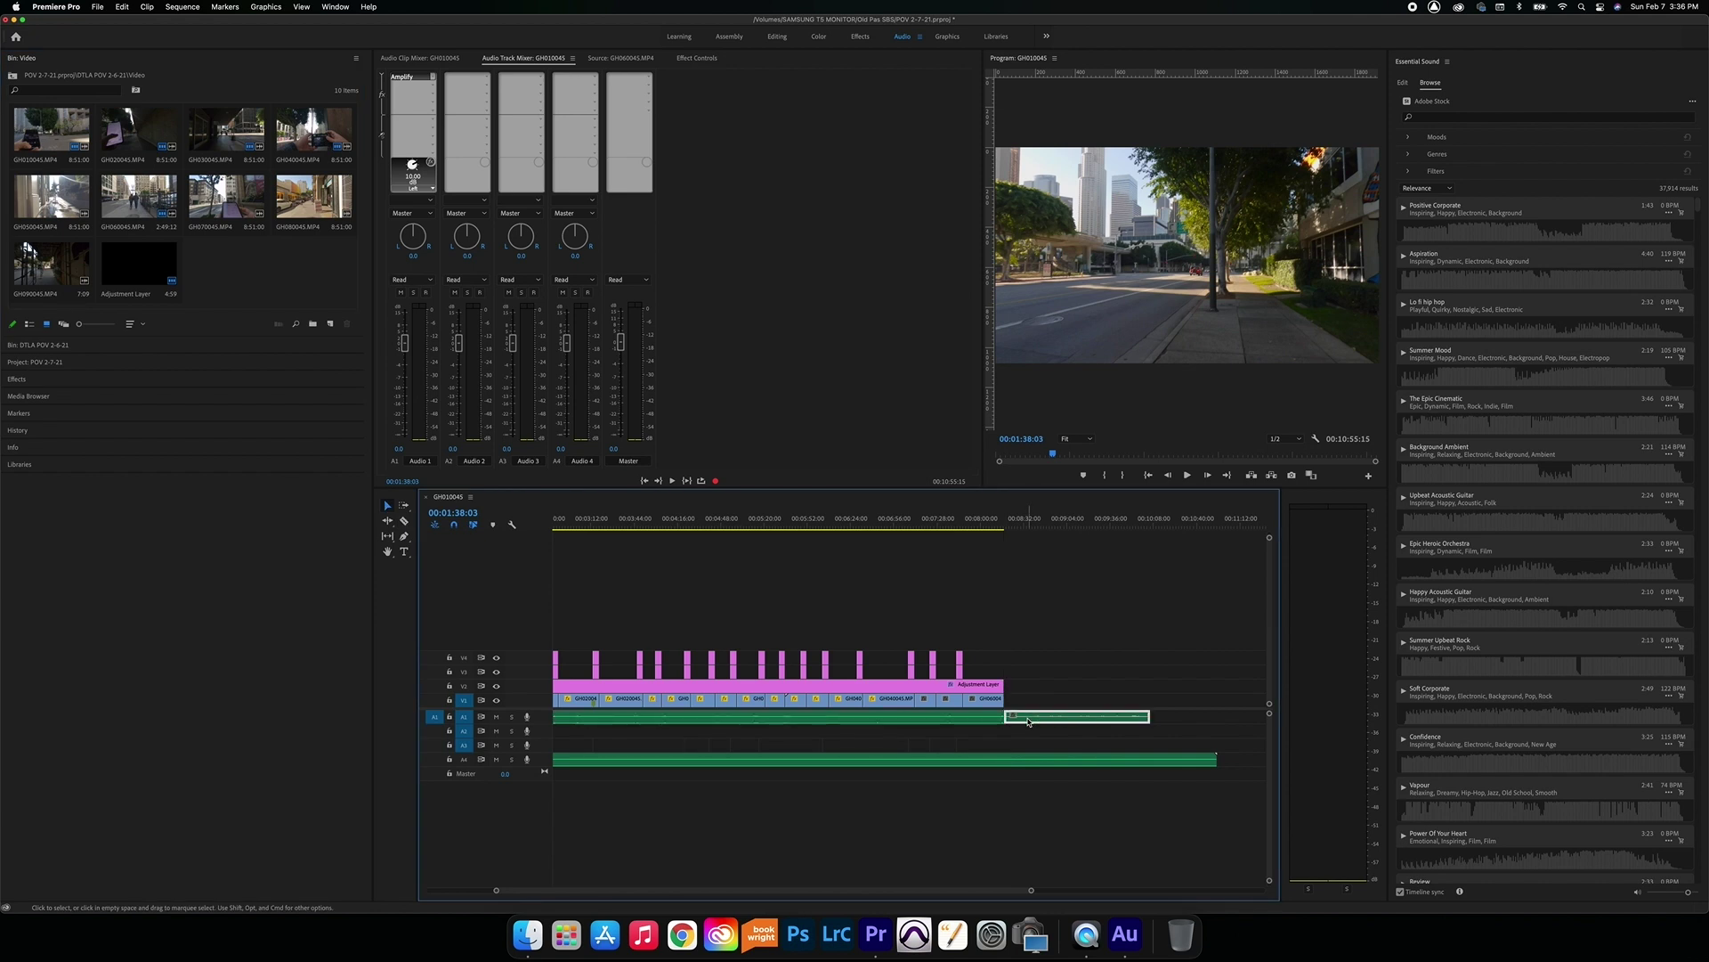
key("Delete")
key("c")
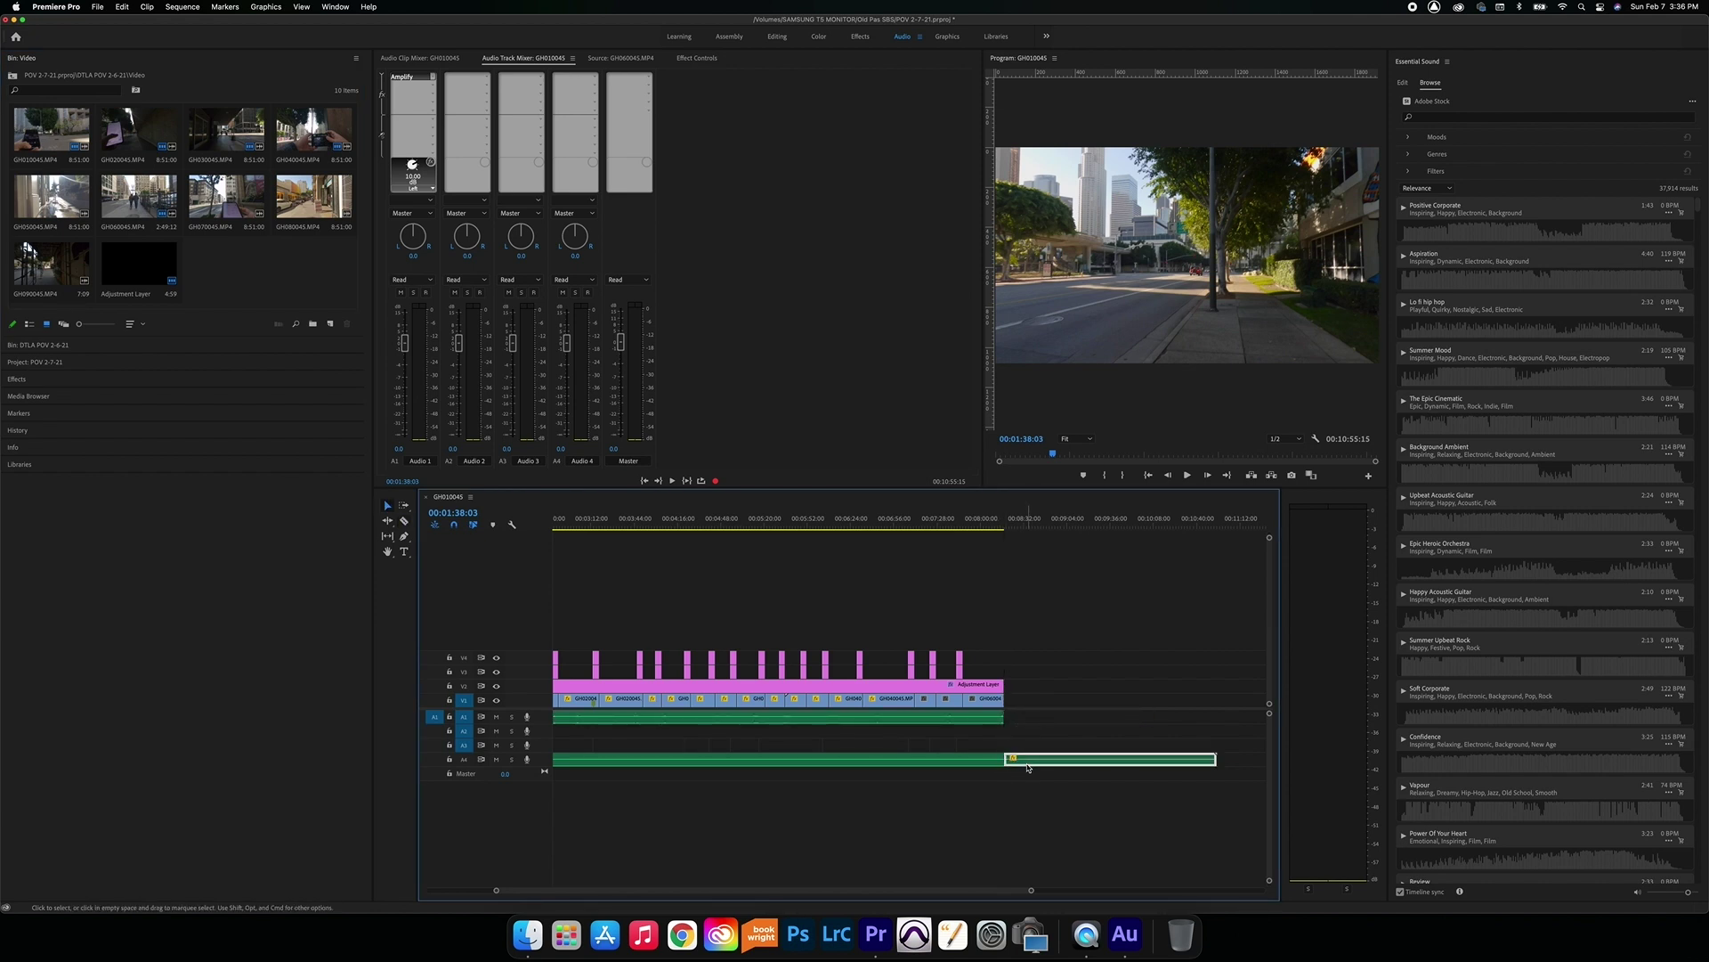
scroll(1021, 763, "left", 5)
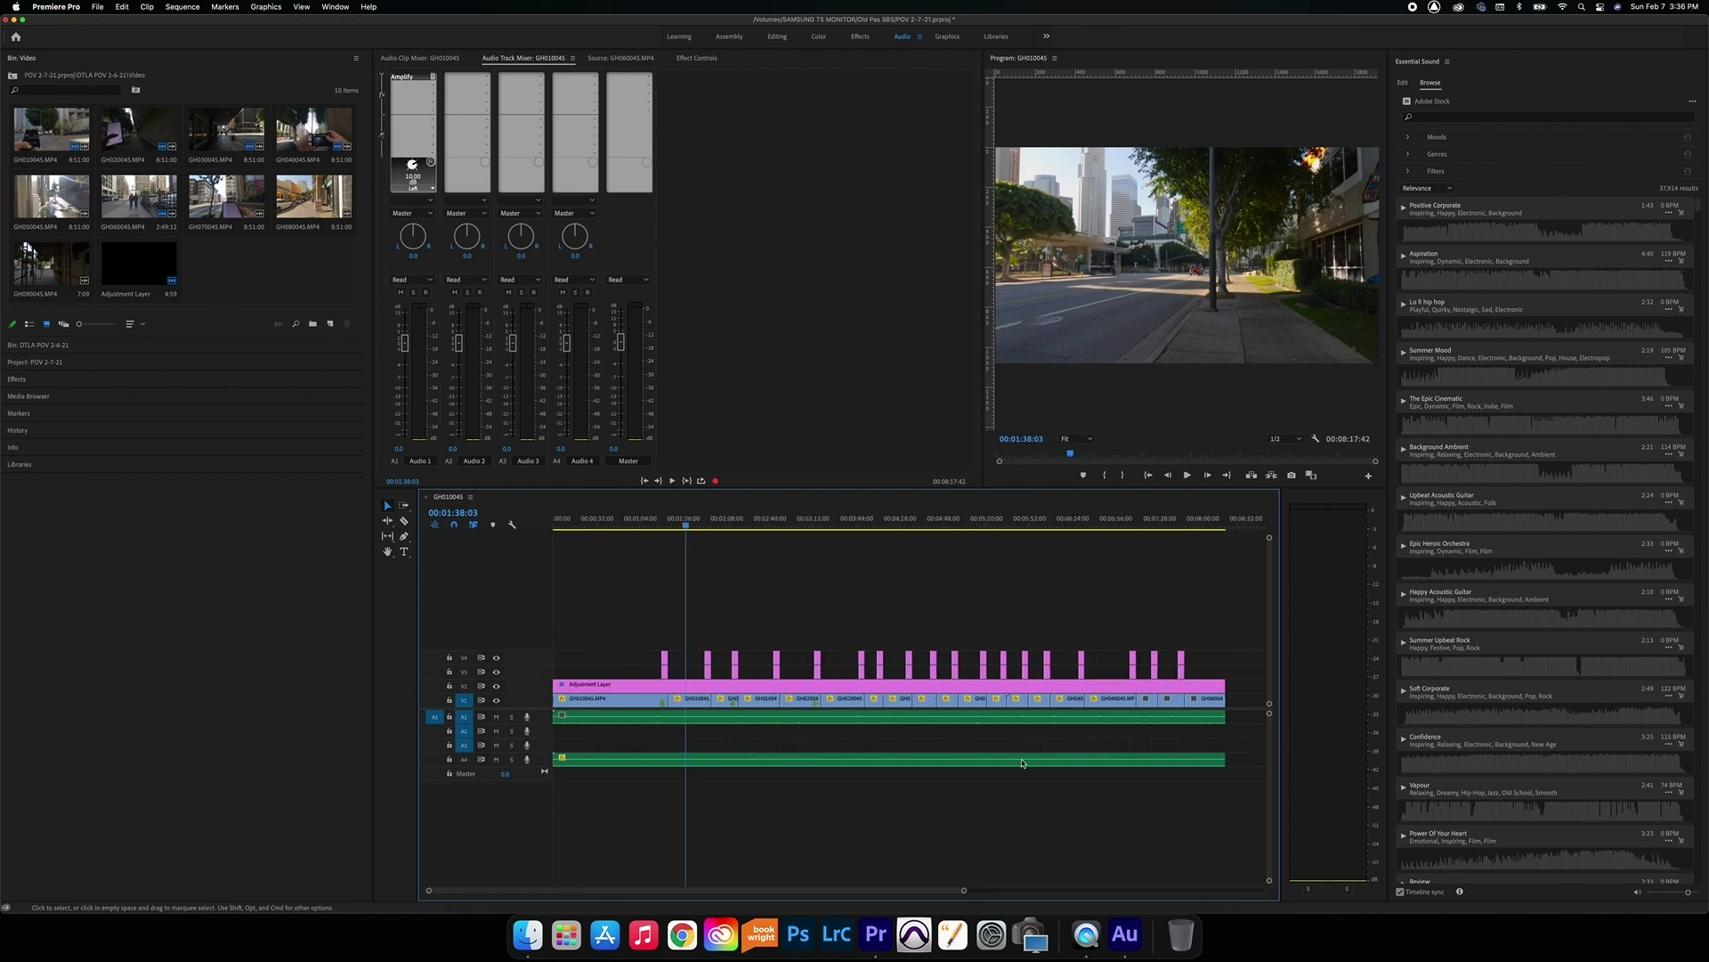